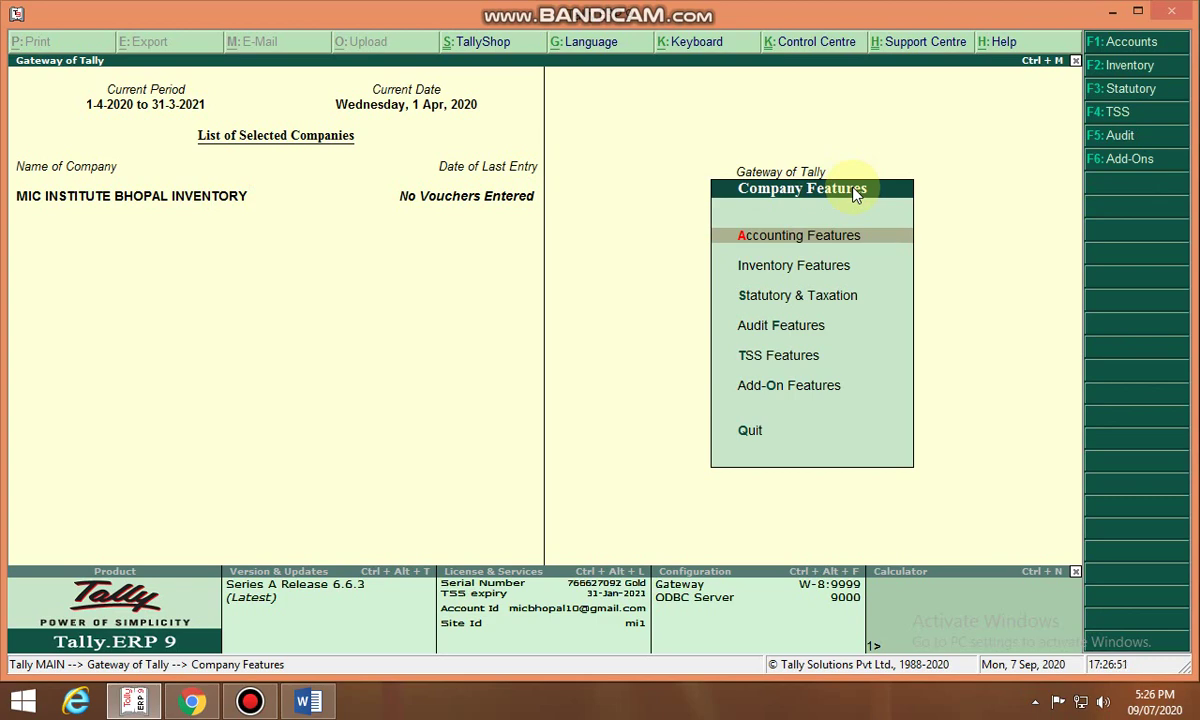
Set Integrate accounts and inventory to No in the company's accounting features.
{"action": "key", "text": "Return"}
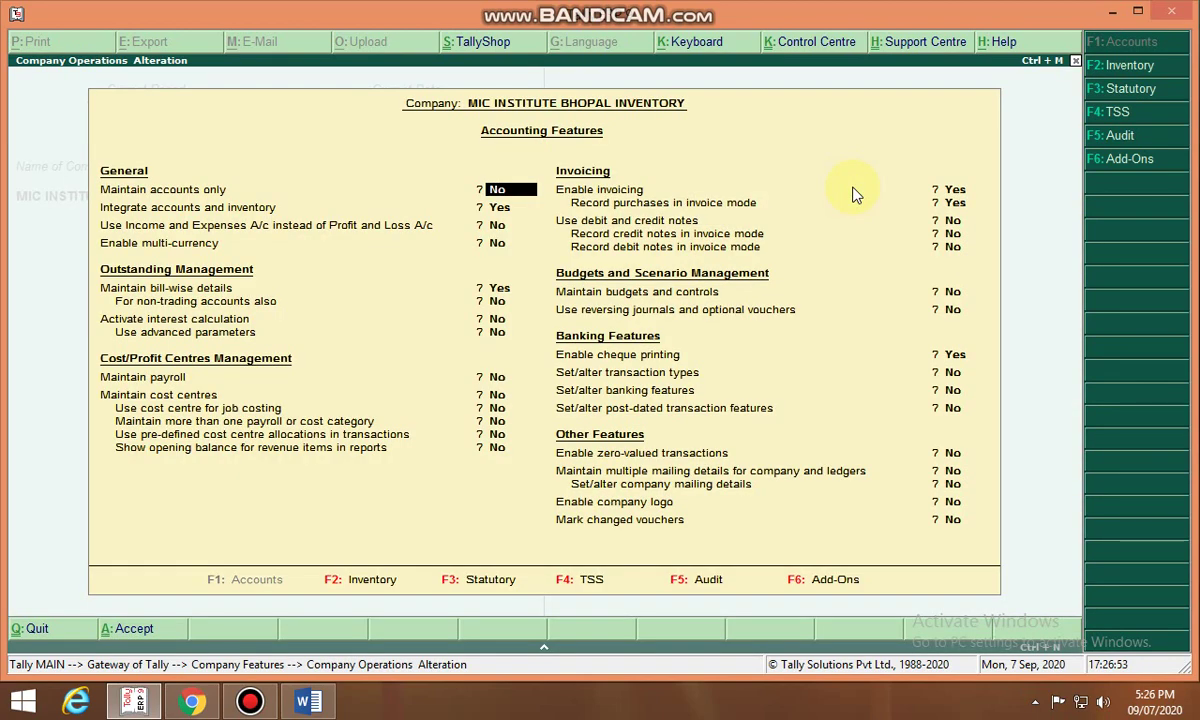
{"action": "key", "text": "Return"}
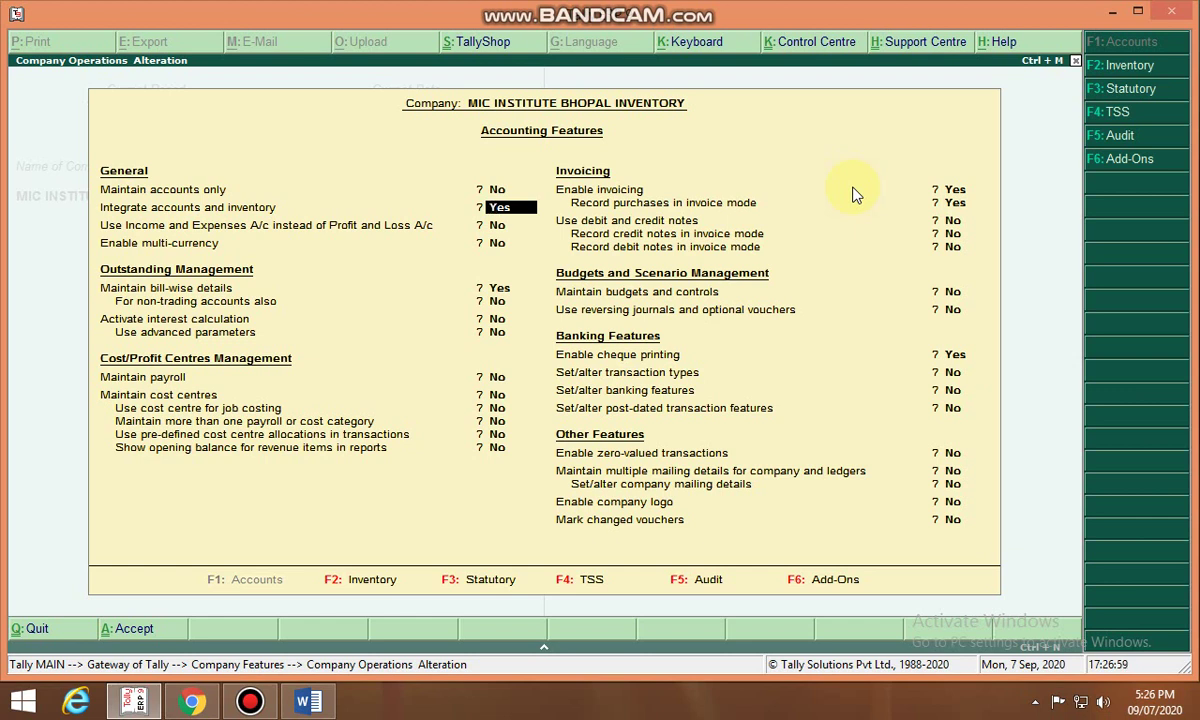
{"action": "key", "text": "n"}
{"action": "key", "text": "Return"}
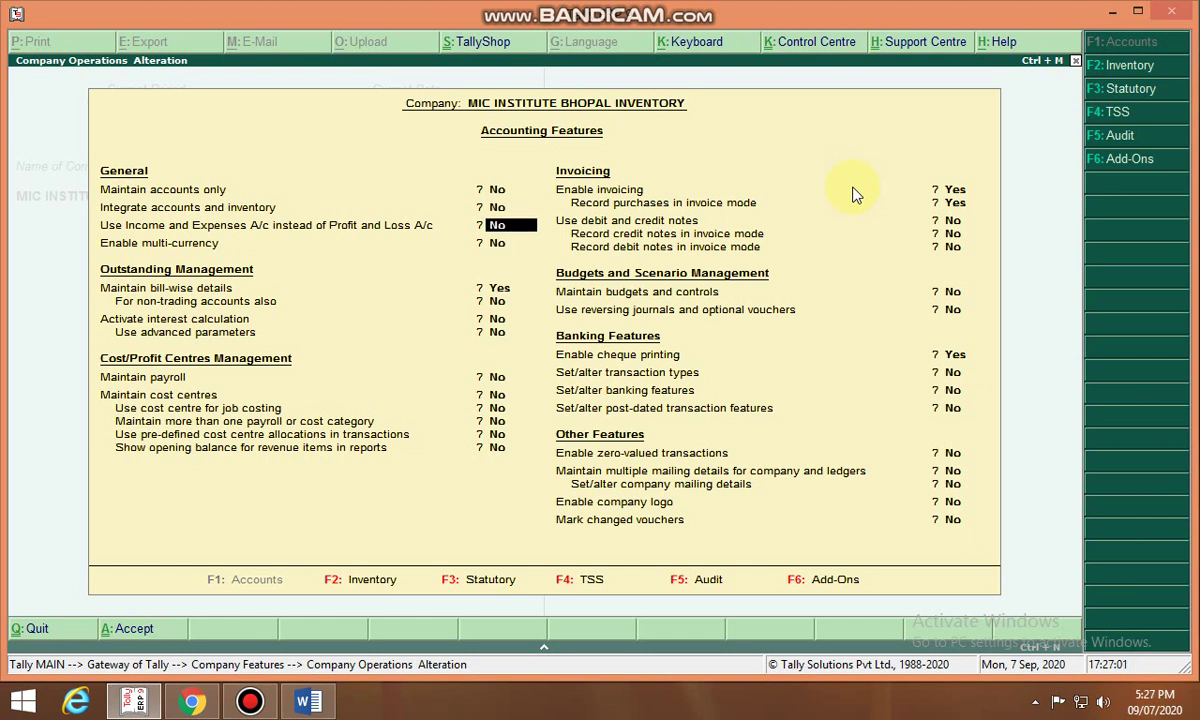
{"action": "key", "text": "Return"}
Set Maintain accounts only to Yes, save the accounting features and return to the Gateway of Tally.
{"action": "key", "text": "Up"}
{"action": "key", "text": "Up"}
{"action": "key", "text": "Up"}
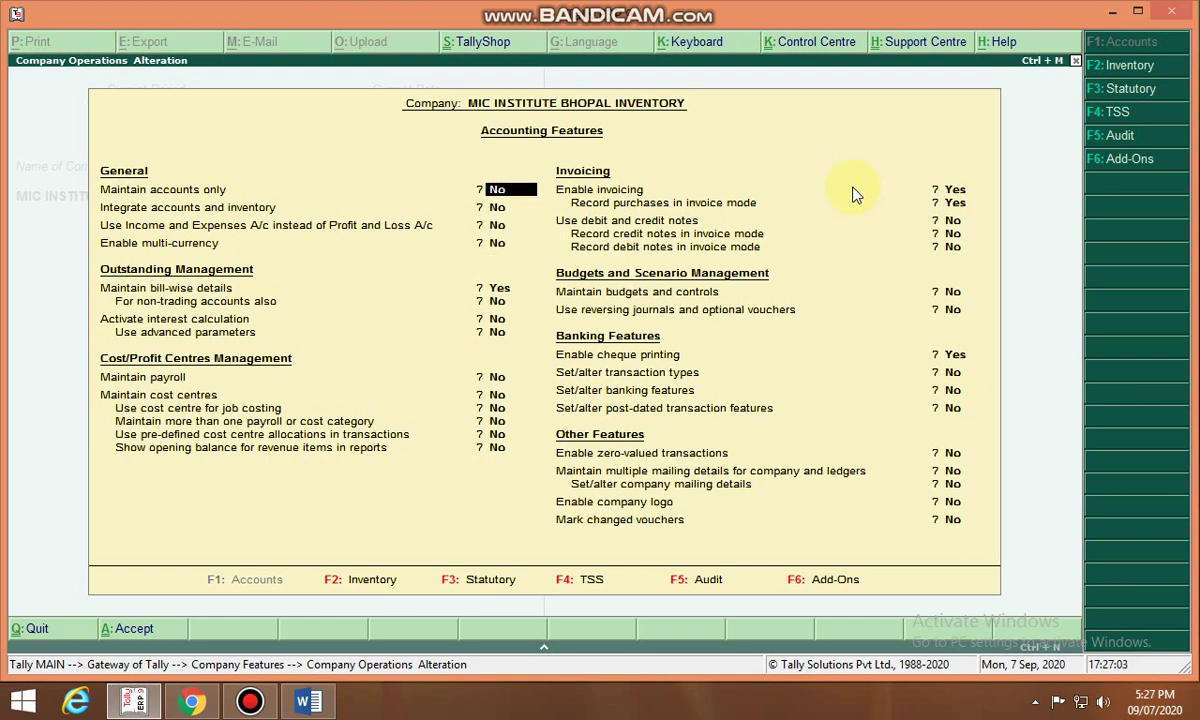
{"action": "key", "text": "y"}
{"action": "key", "text": "Return"}
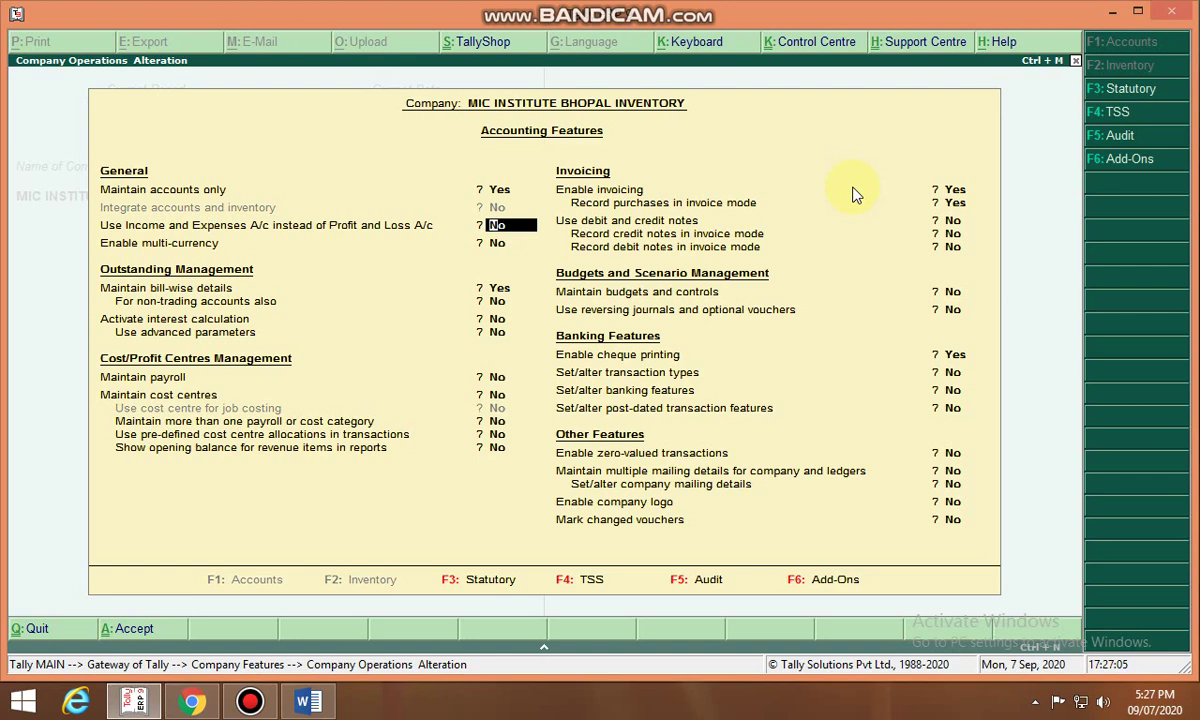
{"action": "left_click", "coordinate": [851, 187]}
{"action": "key", "text": "ctrl+a"}
{"action": "key", "text": "Escape"}
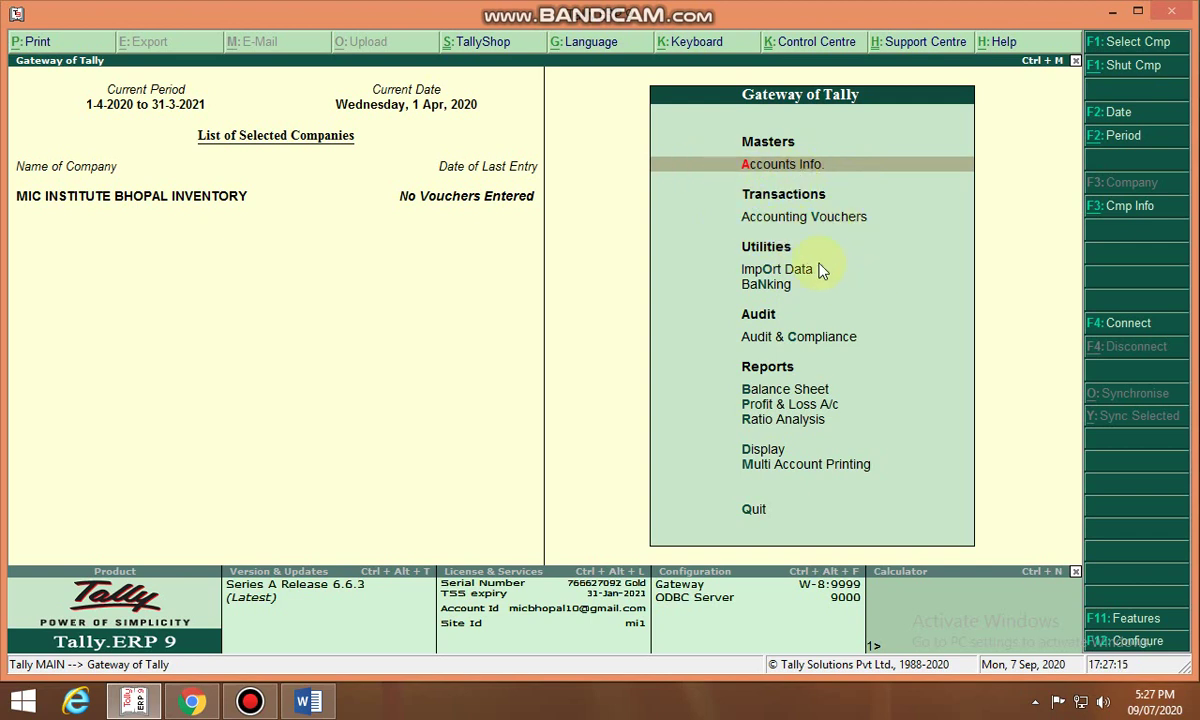
Reopen the company's accounting features and set Maintain accounts only to No.
{"action": "key", "text": "F11"}
{"action": "key", "text": "Return"}
{"action": "key", "text": "Return"}
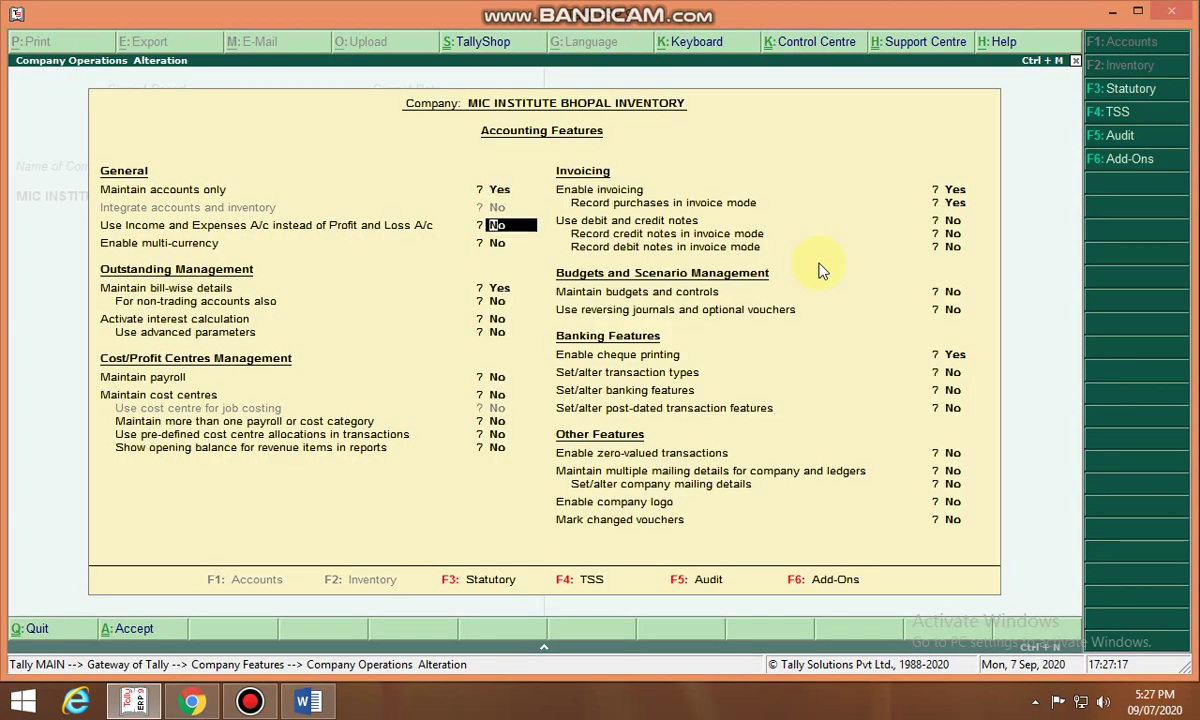
{"action": "key", "text": "Up"}
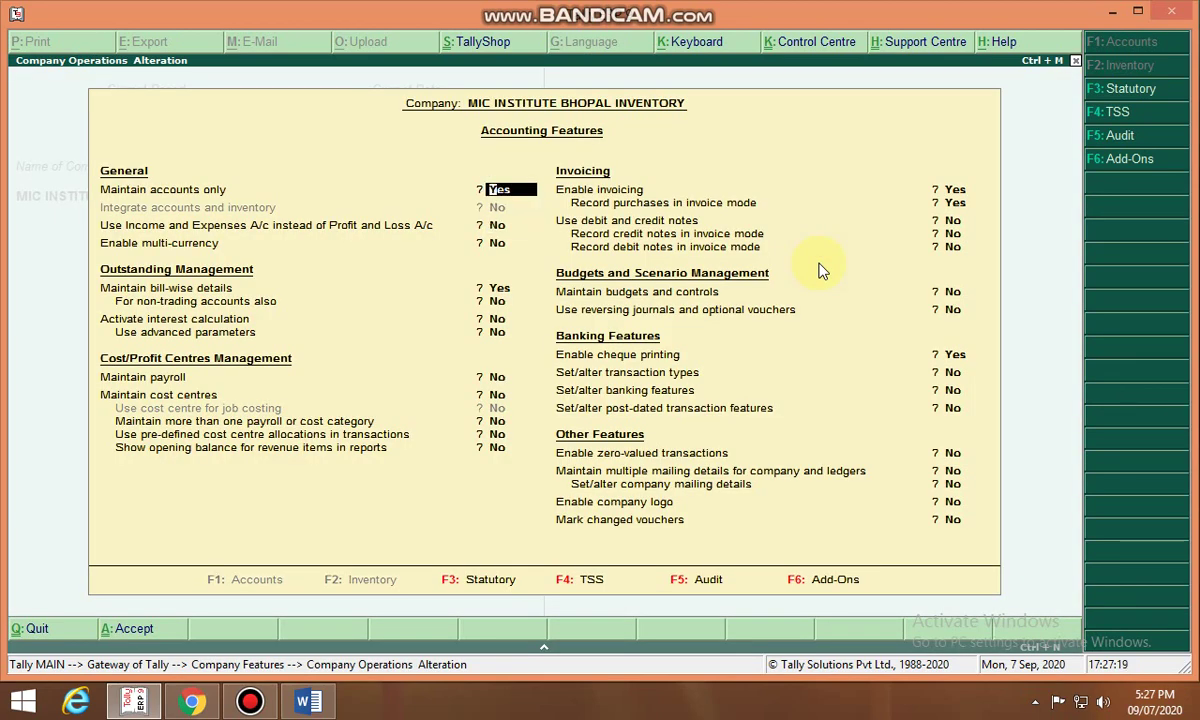
{"action": "type", "text": "n"}
{"action": "key", "text": "Return"}
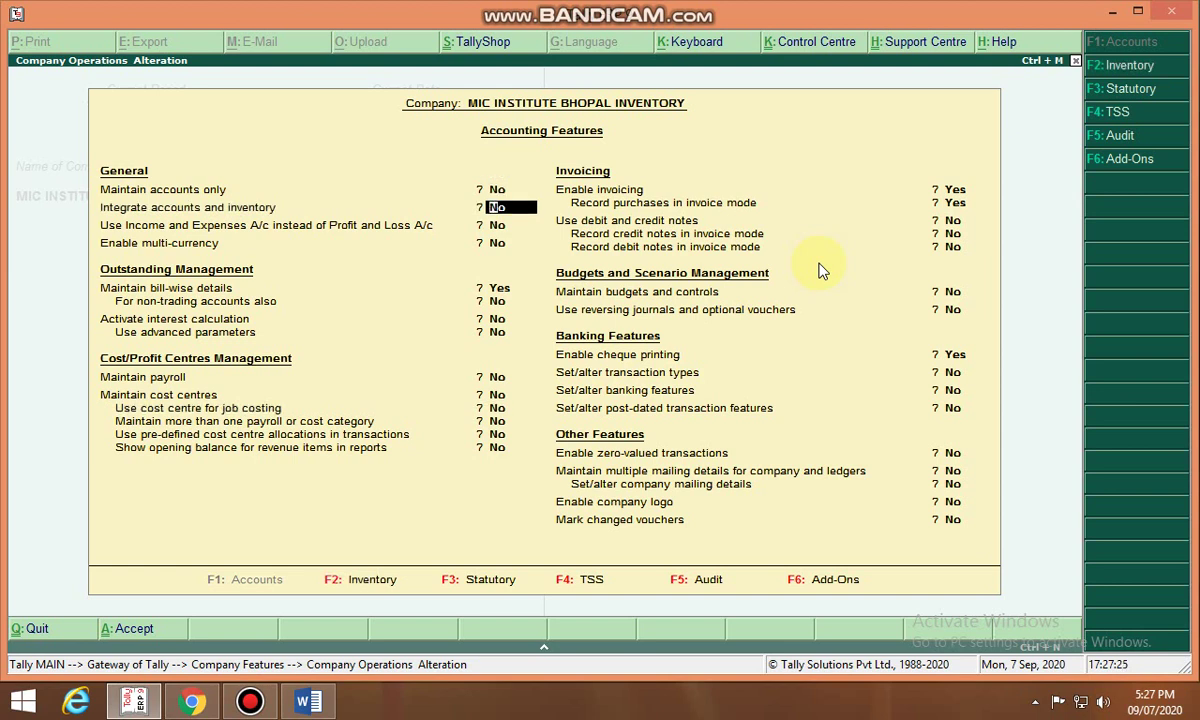
Set Integrate accounts and inventory to Yes, save the accounting features and return to the Gateway of Tally.
{"action": "type", "text": "y"}
{"action": "key", "text": "Return"}
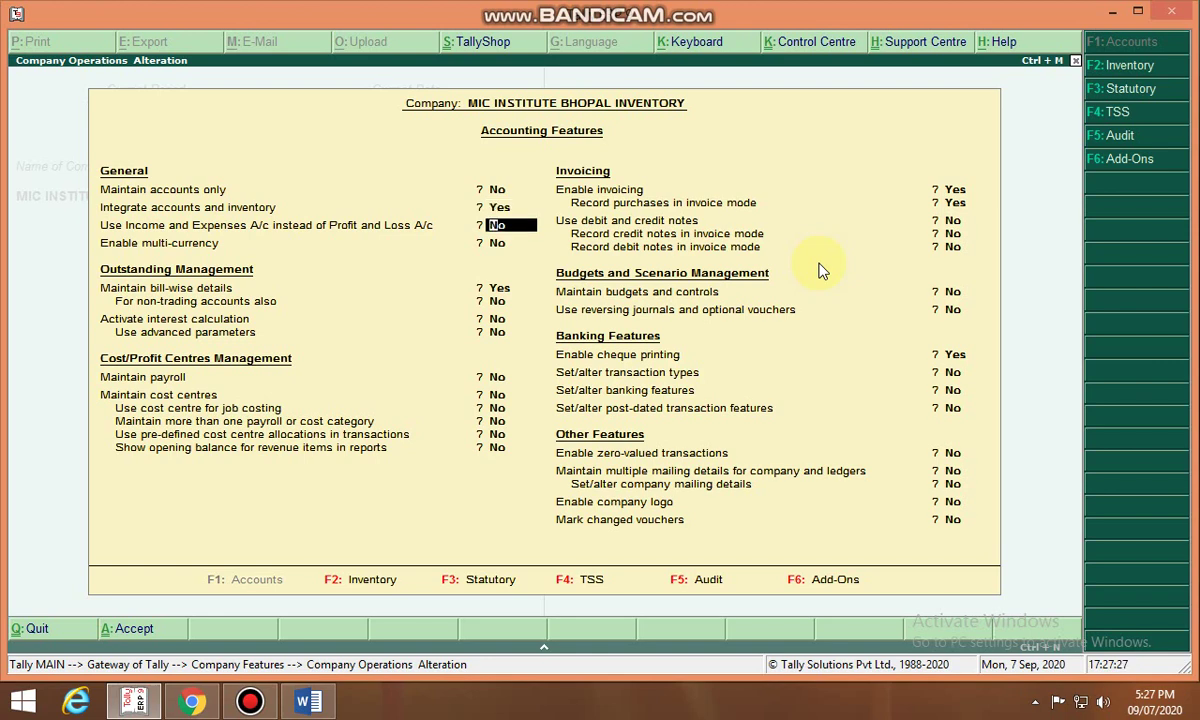
{"action": "key", "text": "Return"}
{"action": "key", "text": "Return"}
{"action": "key", "text": "Return"}
{"action": "key", "text": "Return"}
{"action": "key", "text": "Return"}
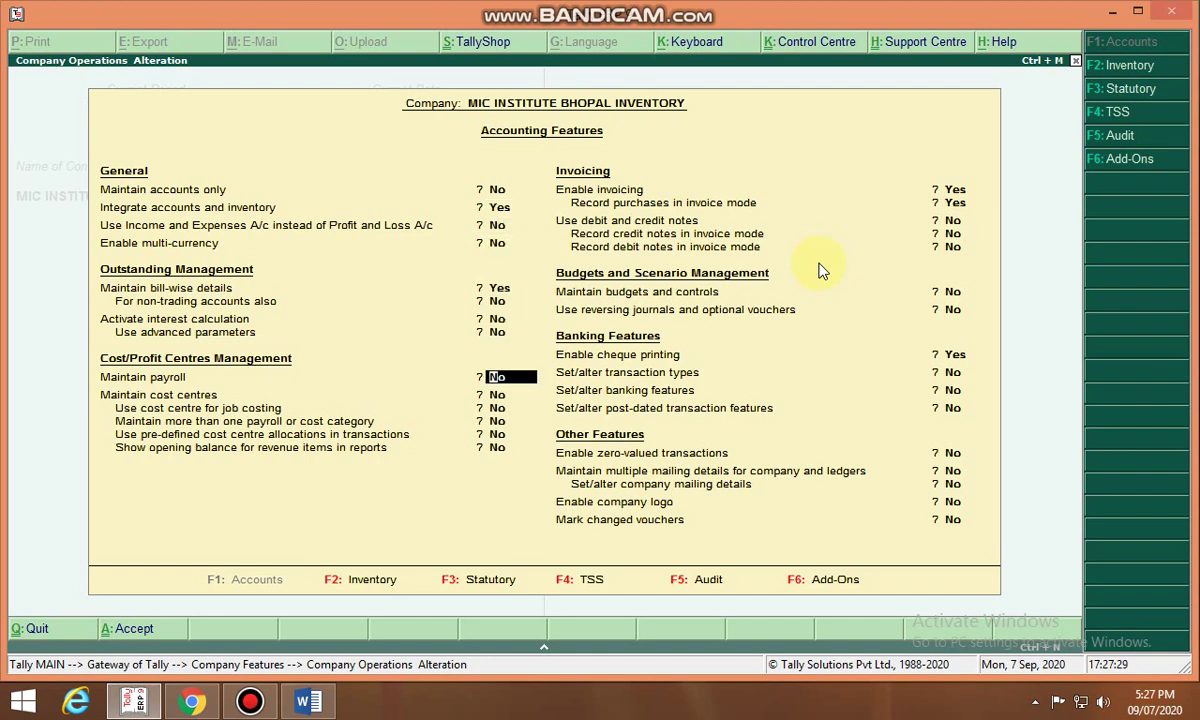
{"action": "key", "text": "ctrl+a"}
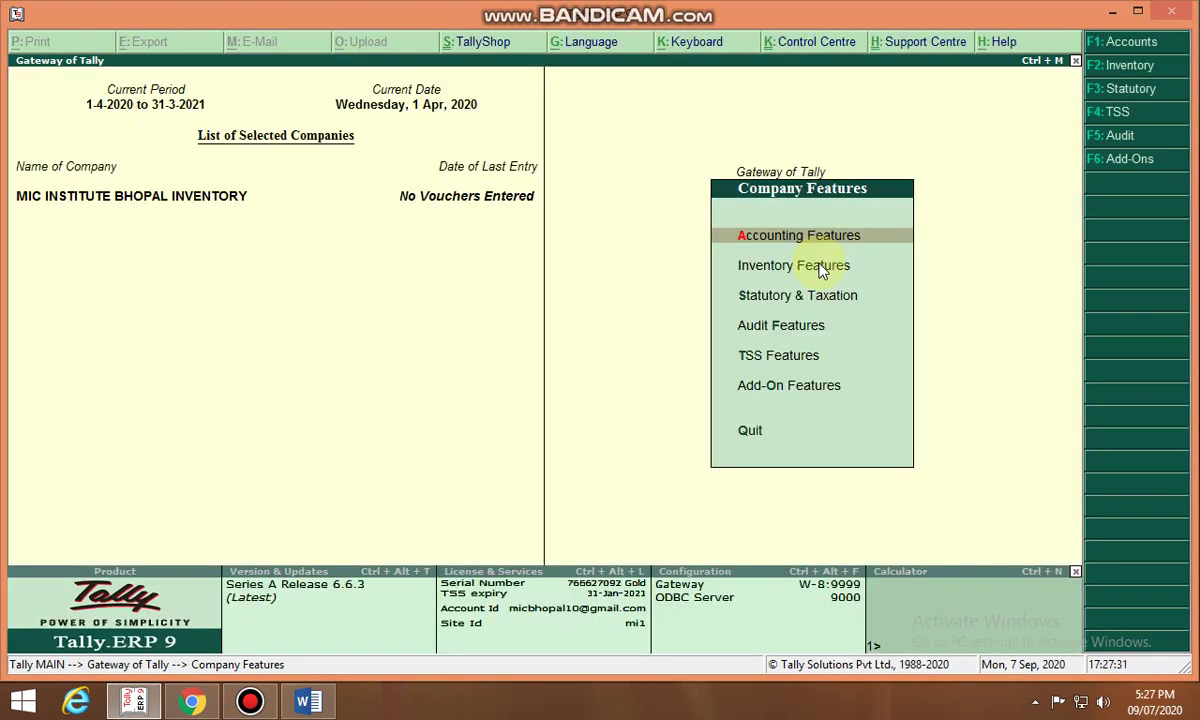
{"action": "key", "text": "Escape"}
{"action": "key", "text": "Return"}
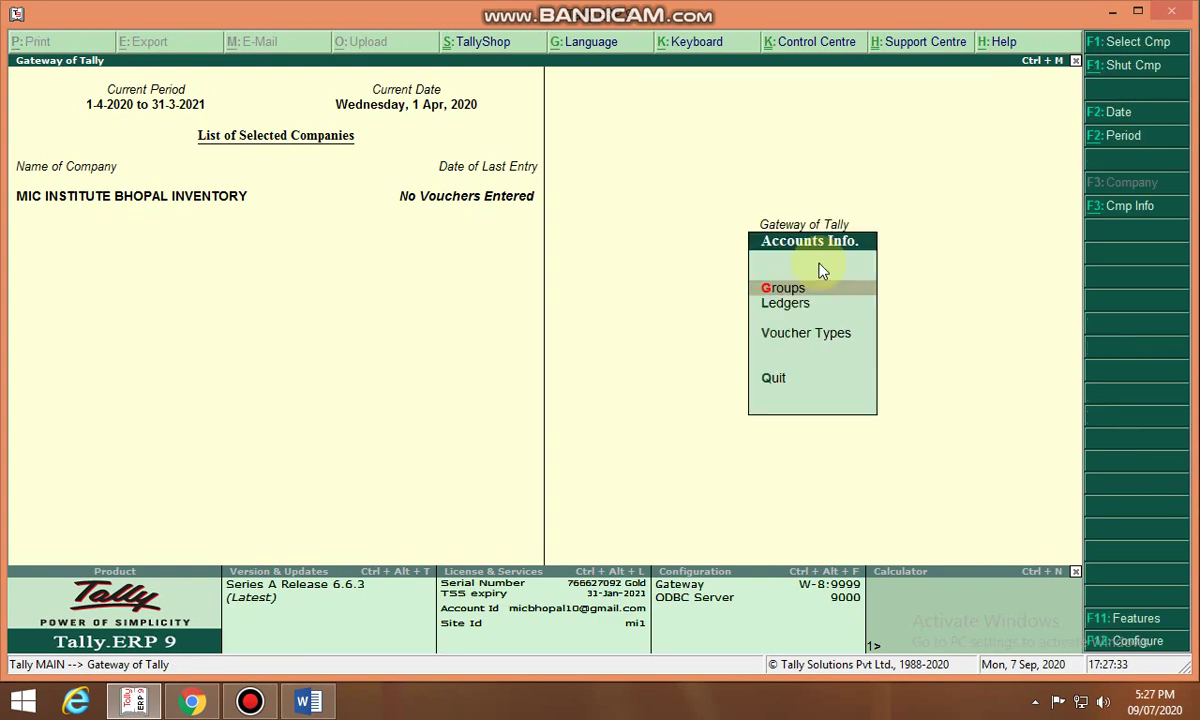
{"action": "key", "text": "Escape"}
In the company's Statutory & Taxation features, enable Goods and Services Tax (GST) and open its details with Set/alter GST details set to Yes.
{"action": "key", "text": "F11"}
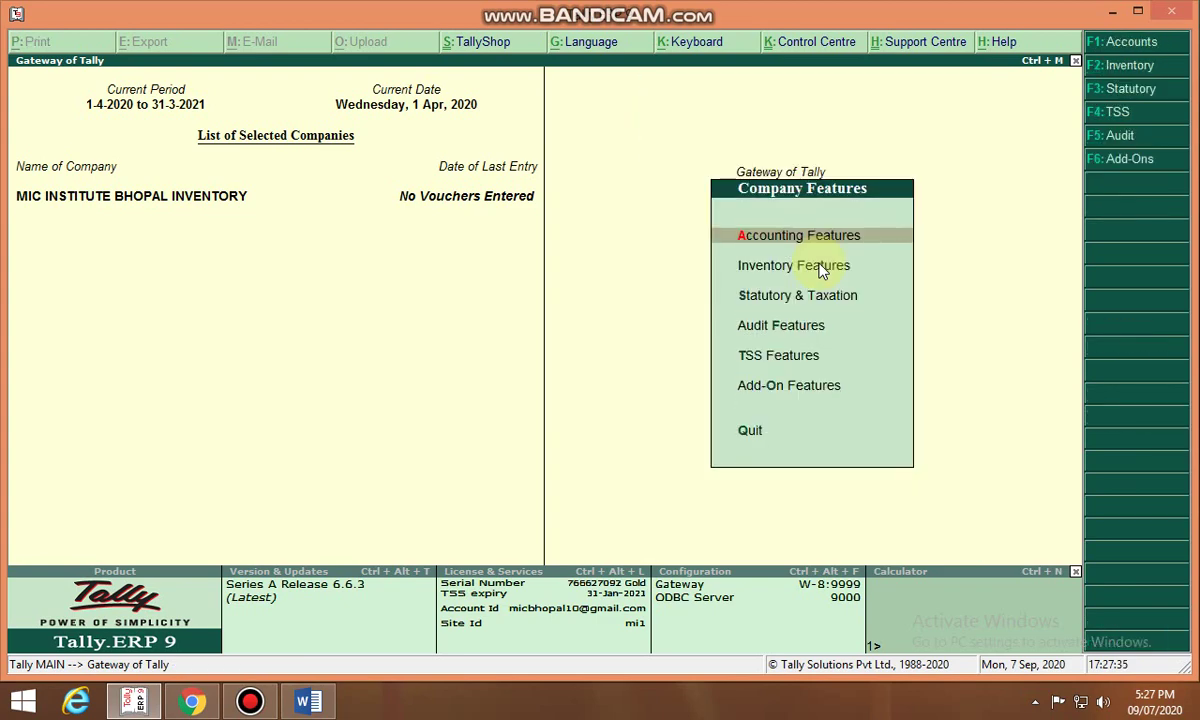
{"action": "key", "text": "Down"}
{"action": "key", "text": "Down"}
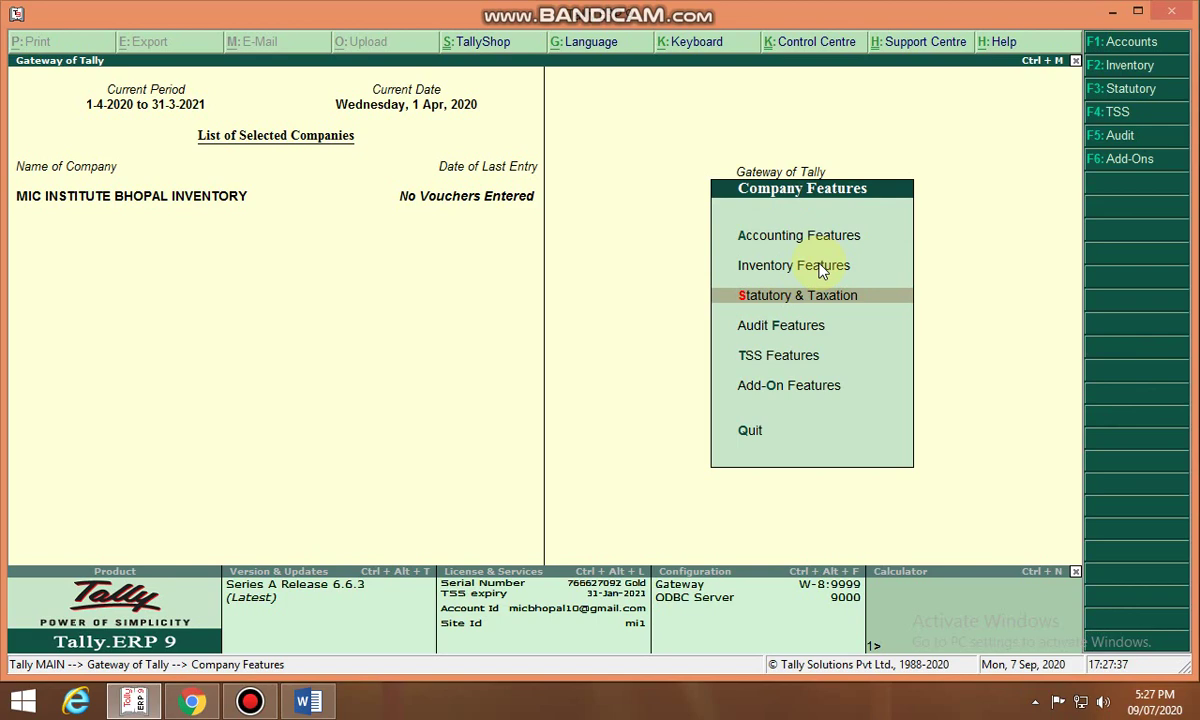
{"action": "key", "text": "Return"}
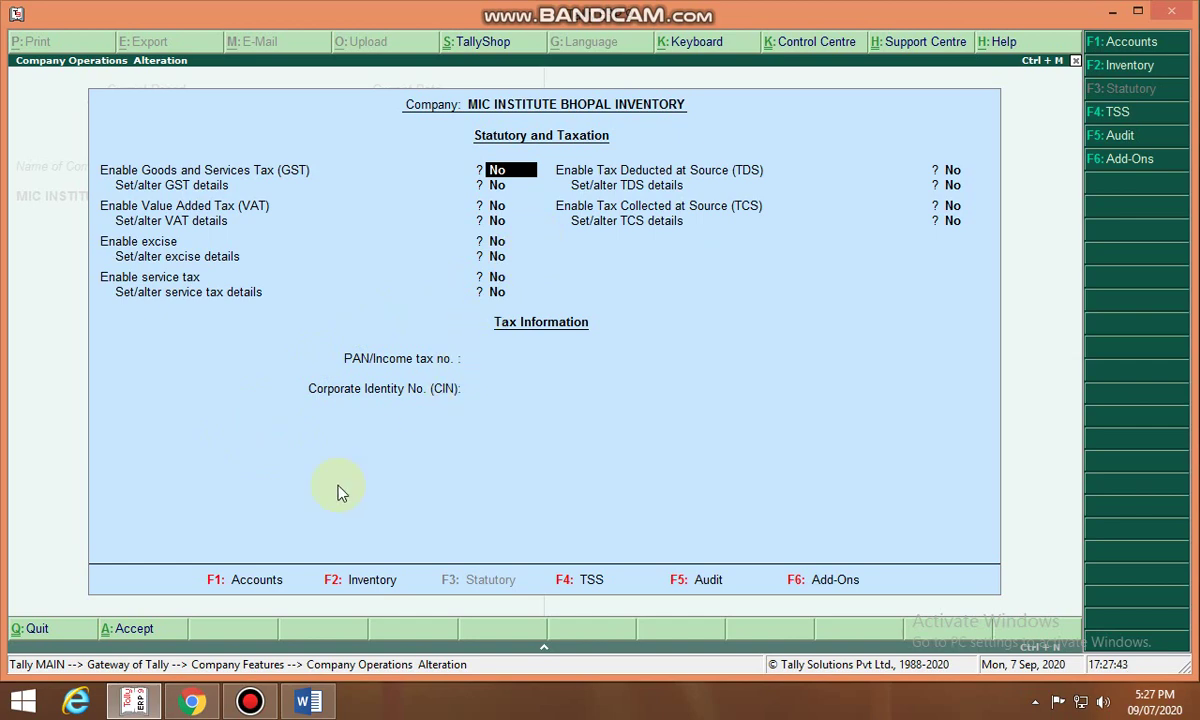
{"action": "left_click", "coordinate": [228, 582]}
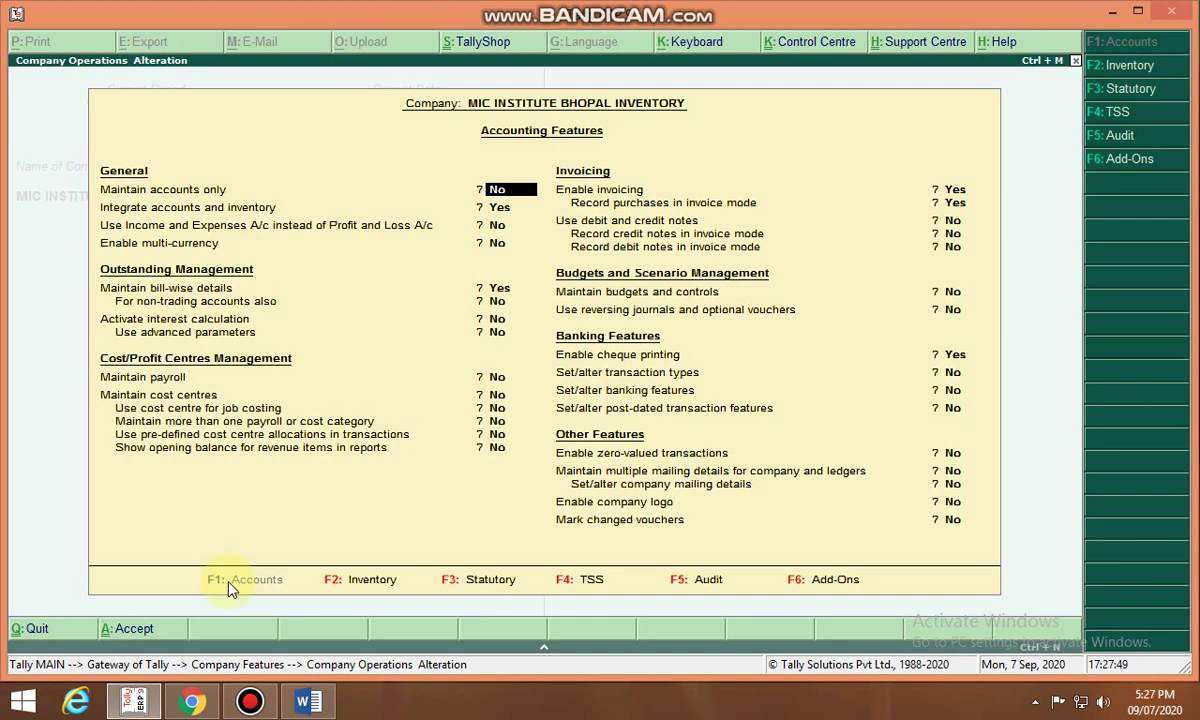
{"action": "key", "text": "F3"}
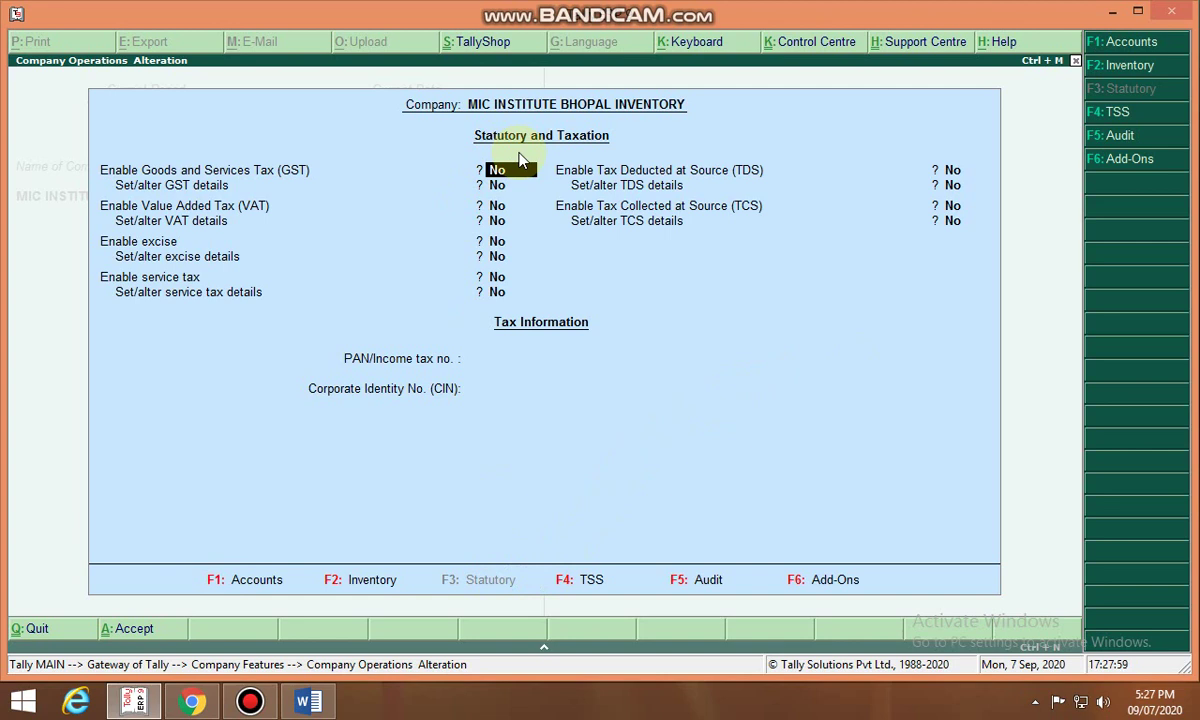
{"action": "type", "text": "y"}
{"action": "key", "text": "Return"}
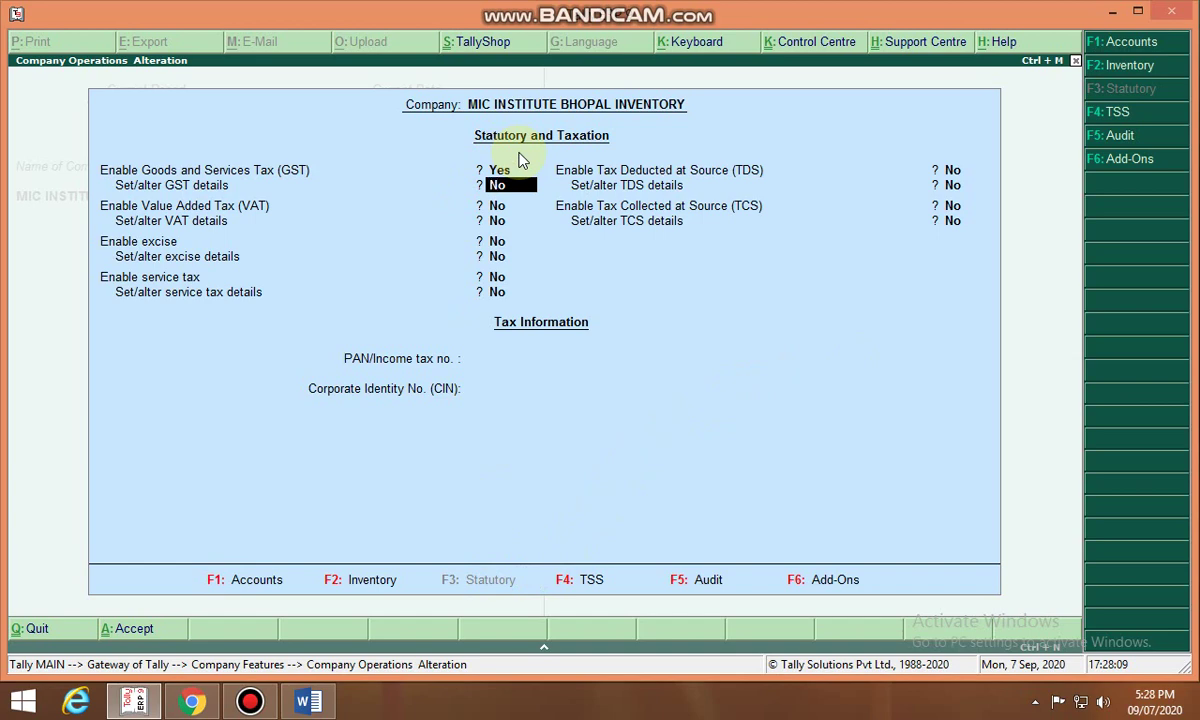
{"action": "type", "text": "y"}
{"action": "key", "text": "Return"}
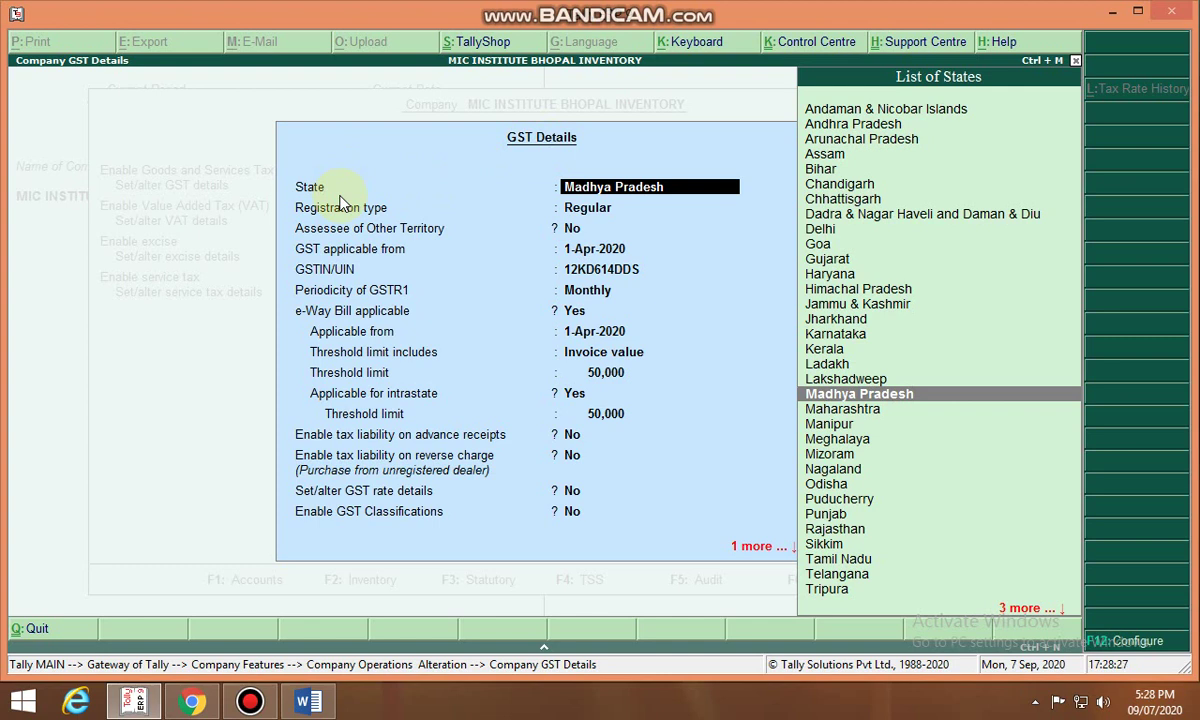
Accept Madhya Pradesh as the state, Regular registration type, No for Assessee of Other Territory and GST applicable from 1-Apr-2020.
{"action": "key", "text": "Return"}
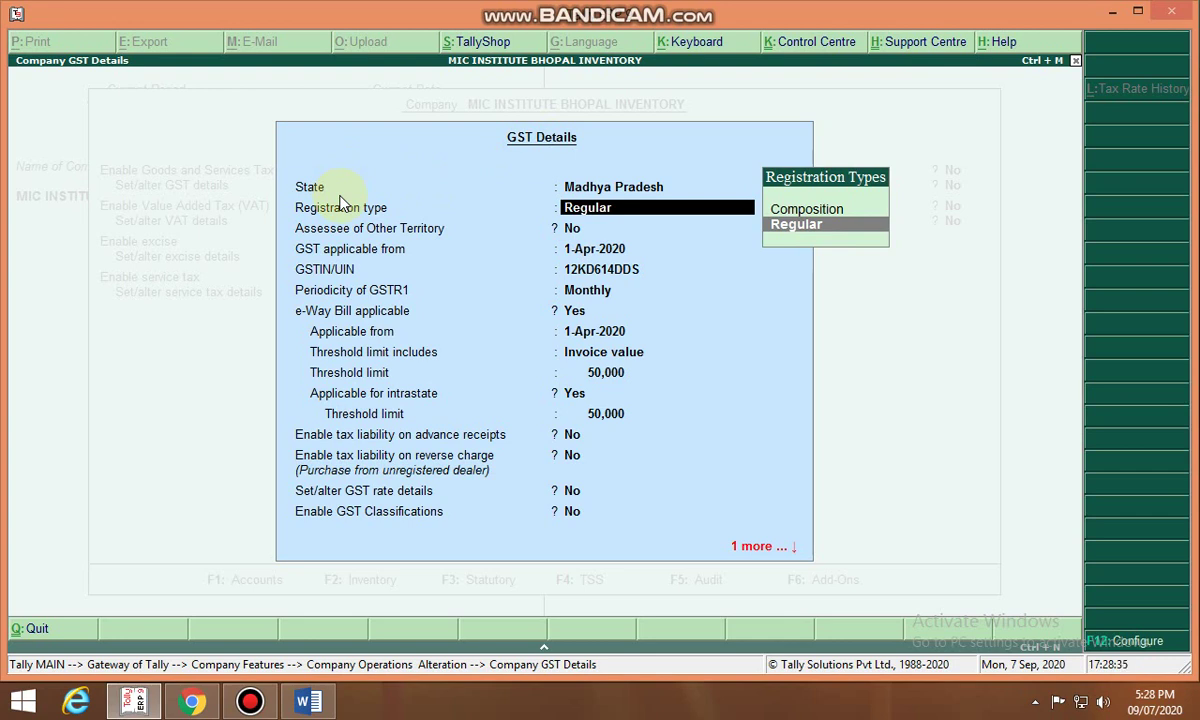
{"action": "key", "text": "Return"}
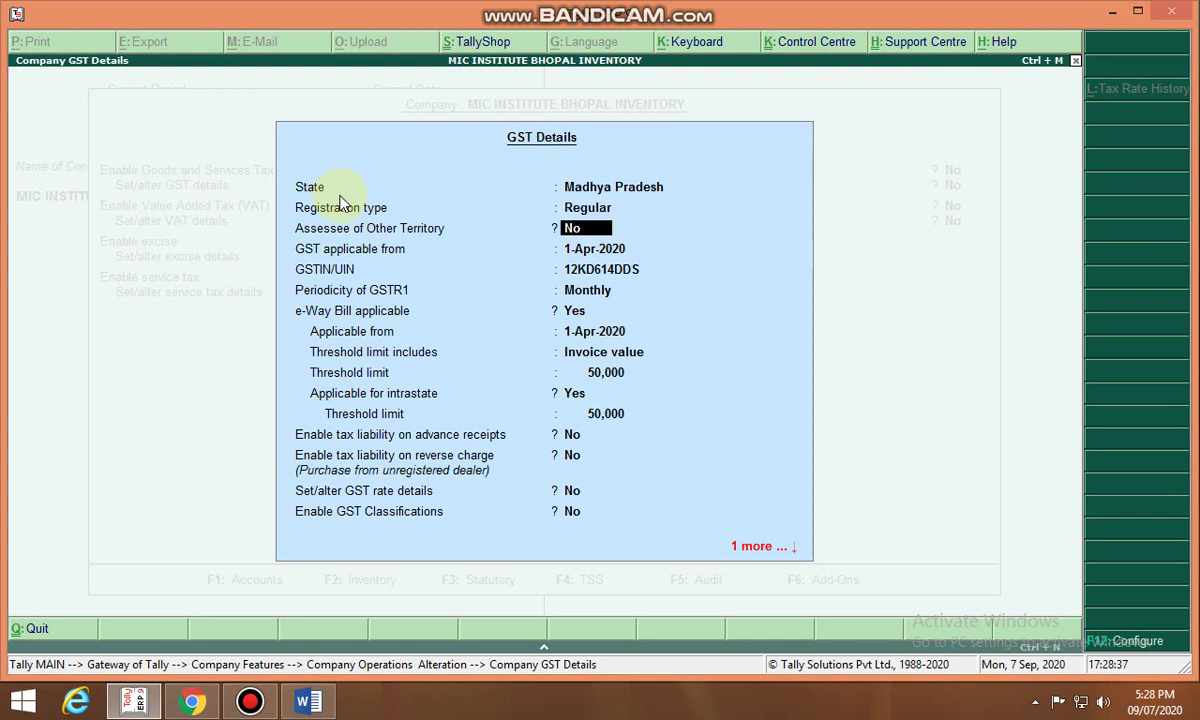
{"action": "key", "text": "Return"}
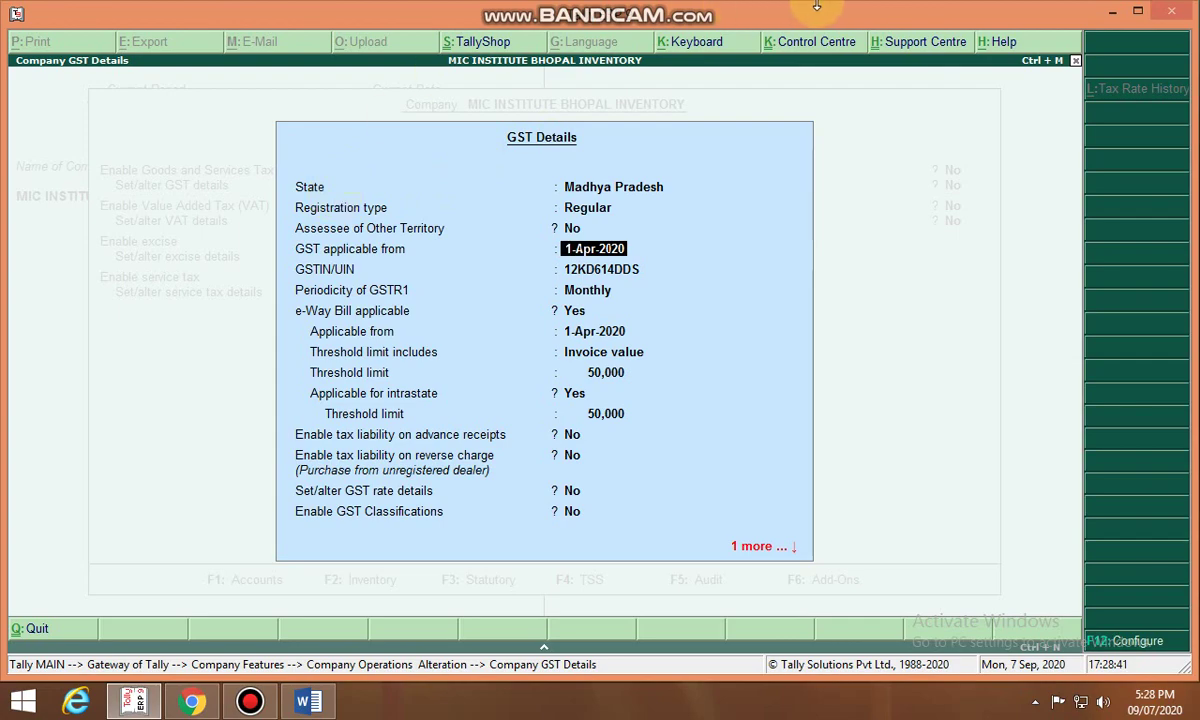
{"action": "key", "text": "ctrl+m"}
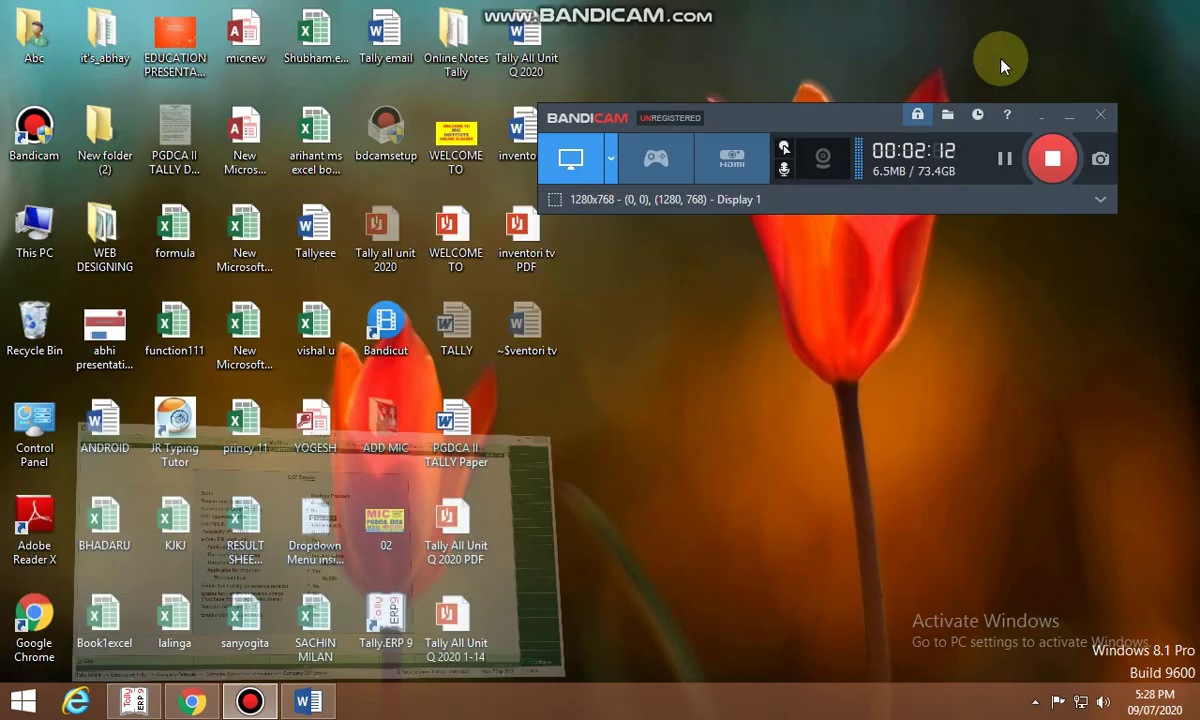
{"action": "left_click", "coordinate": [140, 704]}
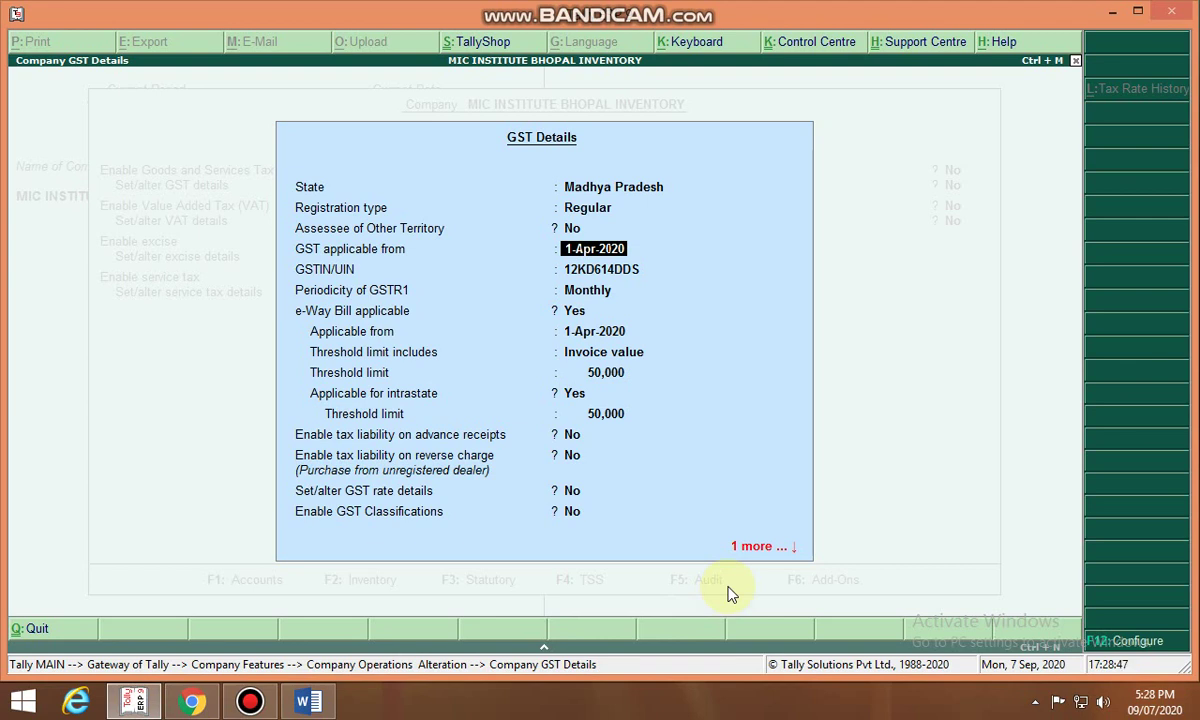
{"action": "key", "text": "Return"}
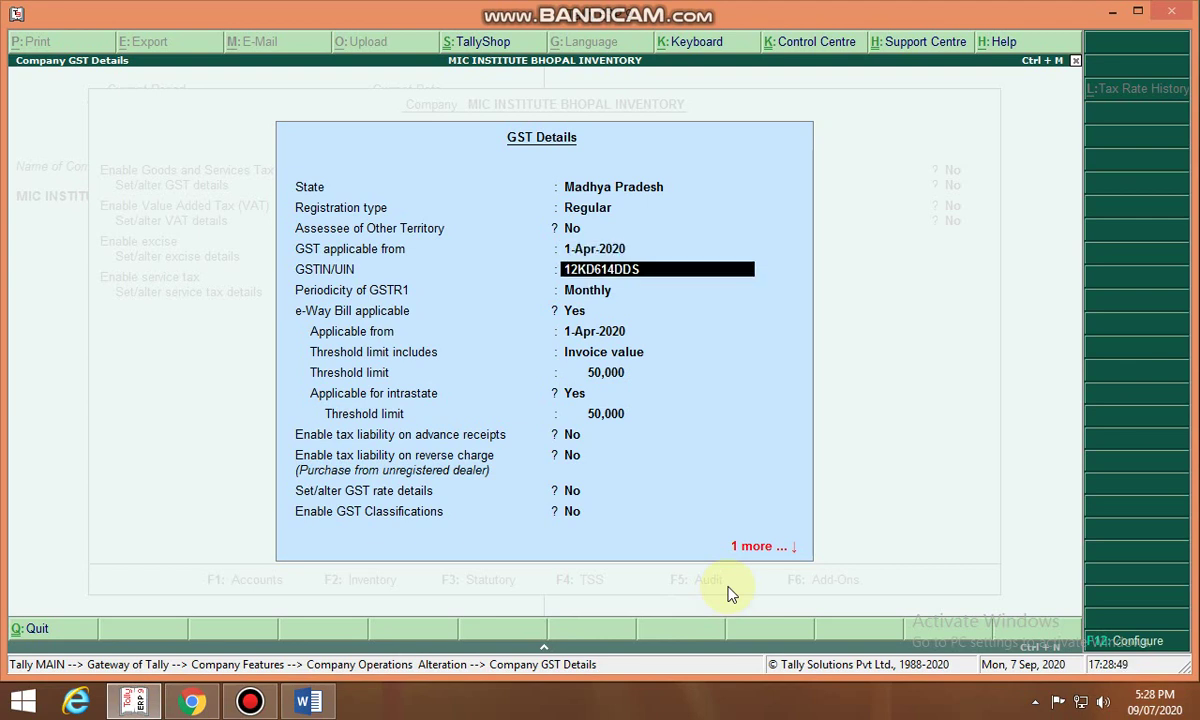
Enter the company's GSTIN/UIN and keep Monthly as the periodicity of GSTR1.
{"action": "type", "text": "2"}
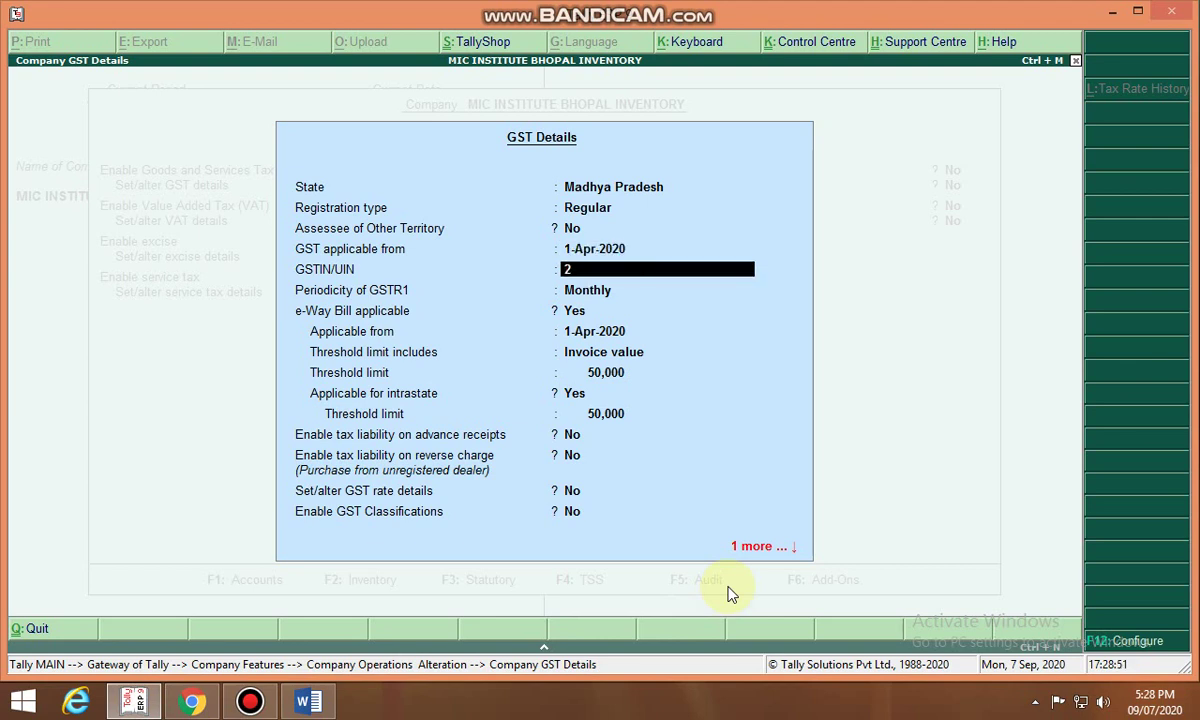
{"action": "type", "text": "3AJFJH26SH"}
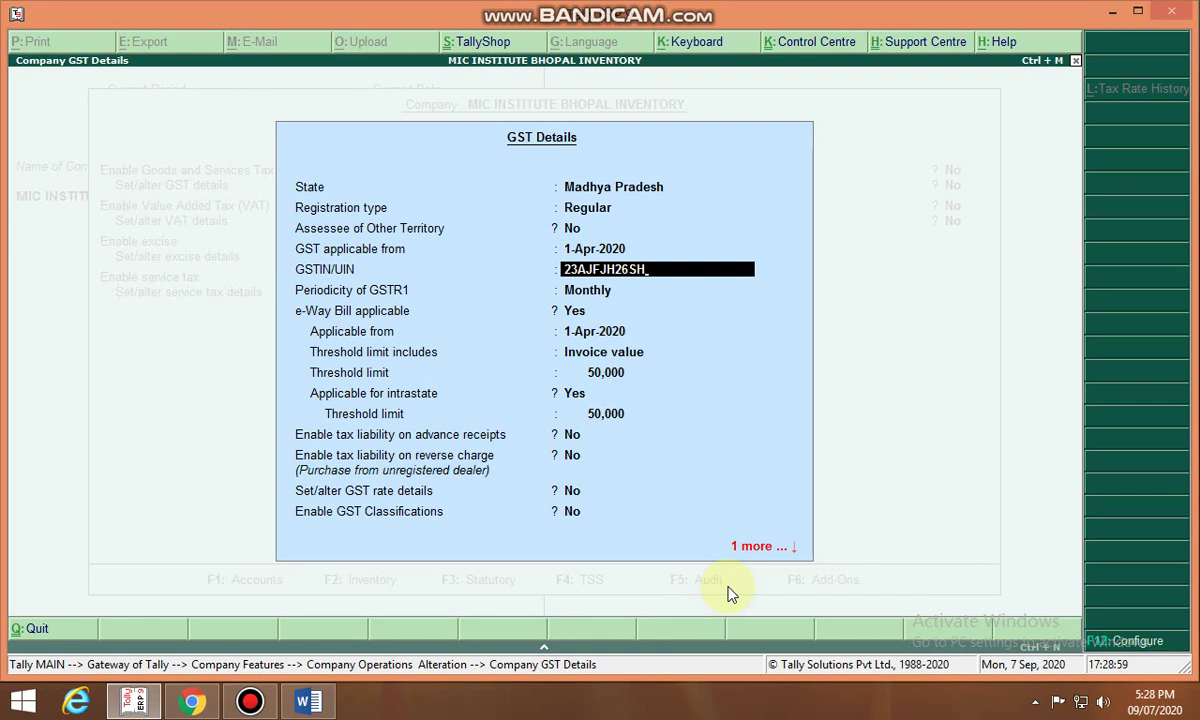
{"action": "key", "text": "Return"}
{"action": "key", "text": "Return"}
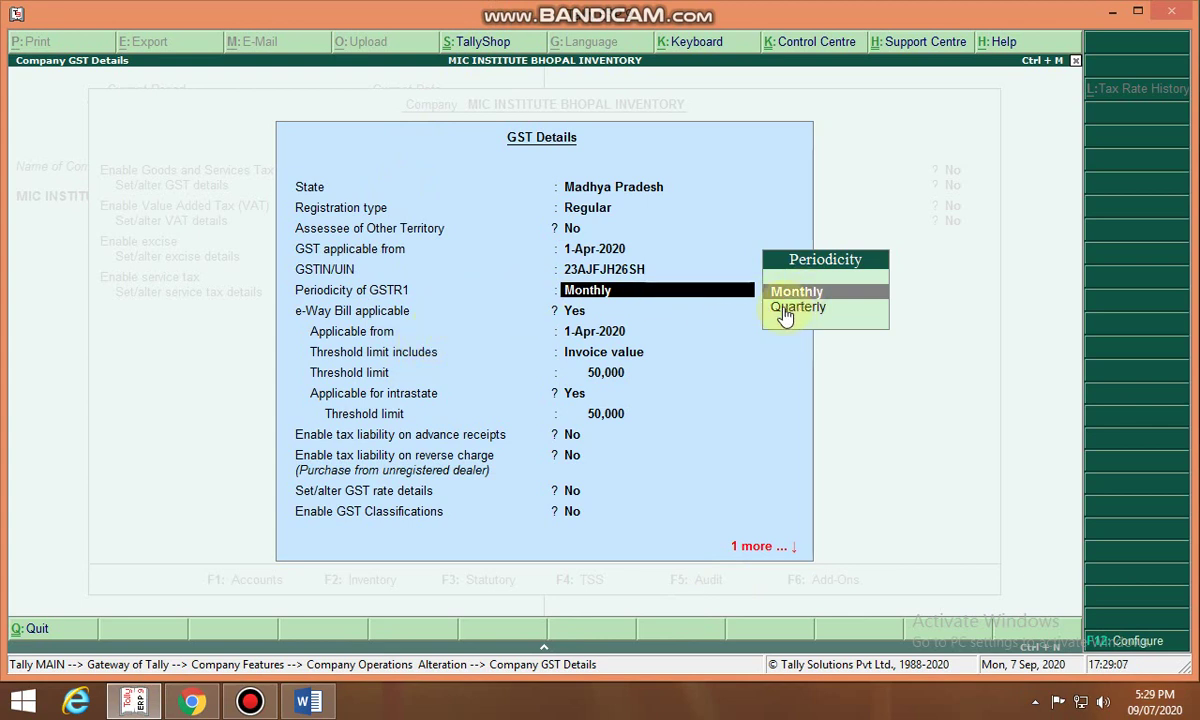
{"action": "key", "text": "Return"}
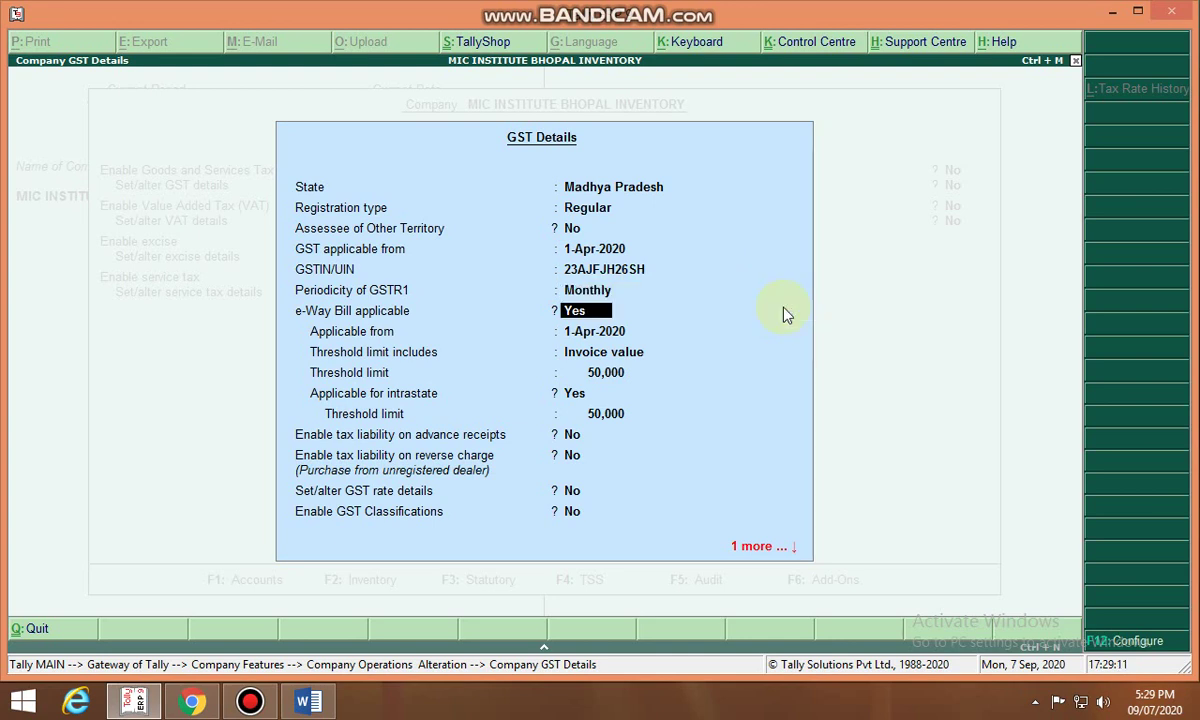
Keep e-Way Bill applicable from 1-Apr-2020 on invoice value, including intrastate, with both threshold limits at 50,000.
{"action": "key", "text": "Return"}
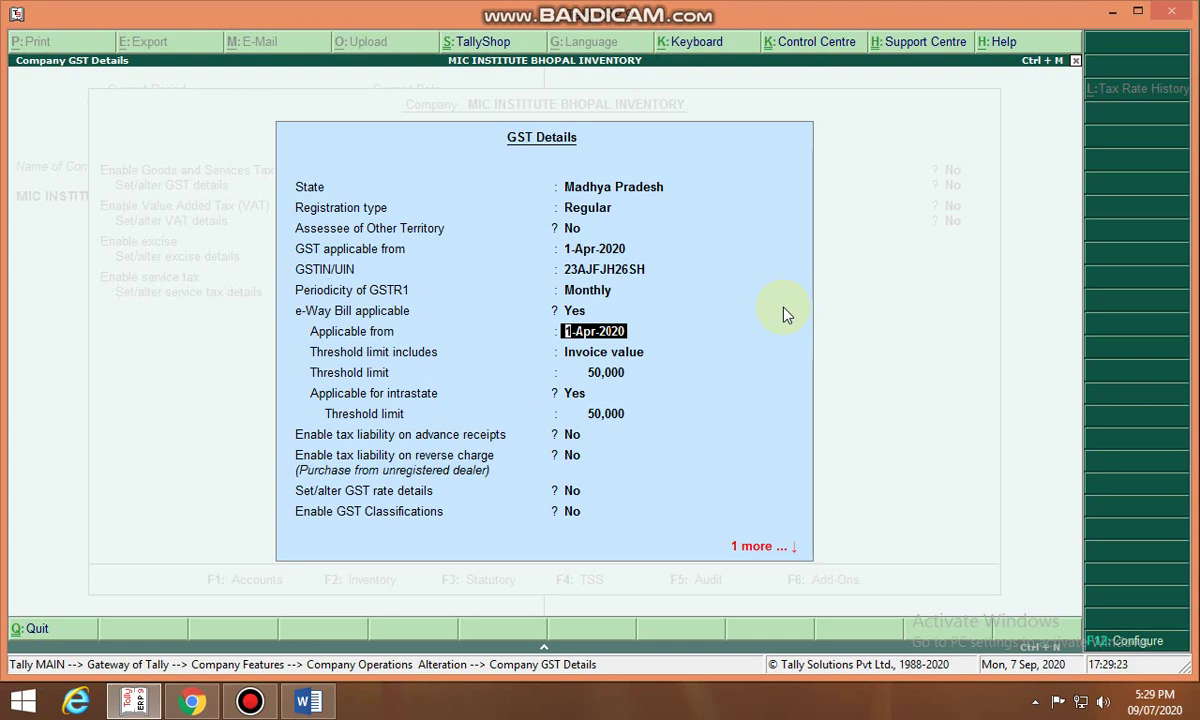
{"action": "key", "text": "Return"}
{"action": "key", "text": "Return"}
{"action": "key", "text": "Return"}
{"action": "key", "text": "Return"}
{"action": "key", "text": "Return"}
Leave the tax liability, GST rate details, GST Classifications and LUT/Bond options at No and save the GST details.
{"action": "key", "text": "Return"}
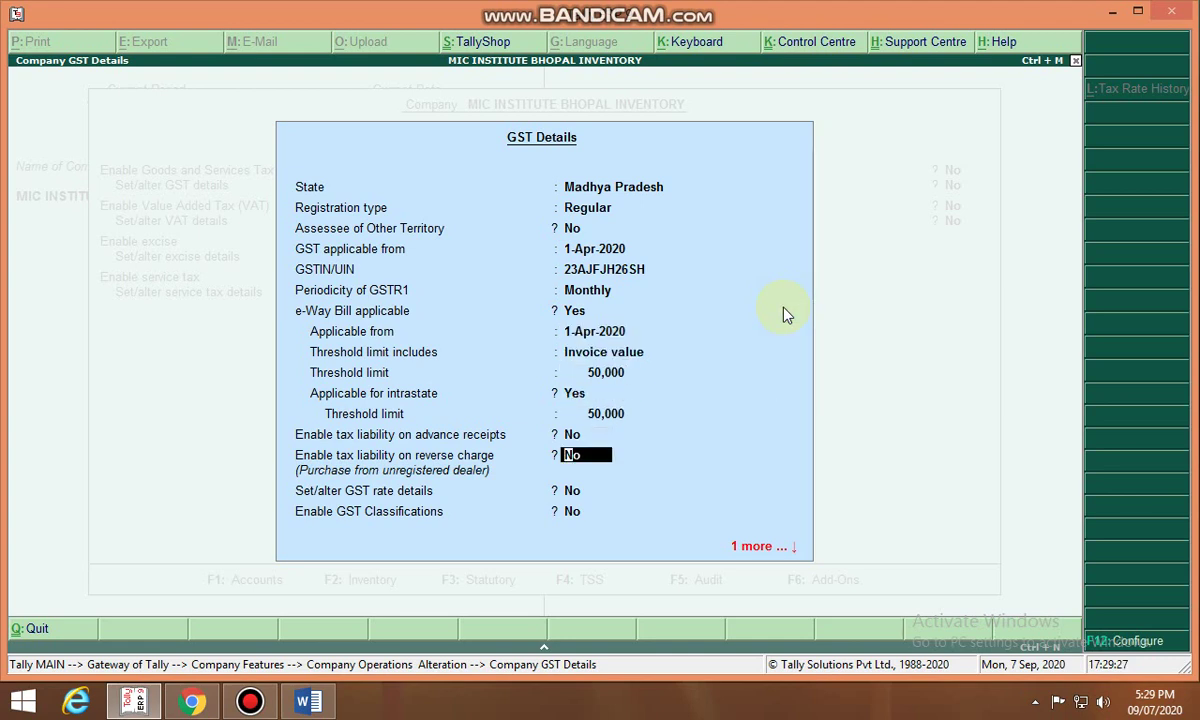
{"action": "key", "text": "Return"}
{"action": "key", "text": "Return"}
{"action": "key", "text": "Return"}
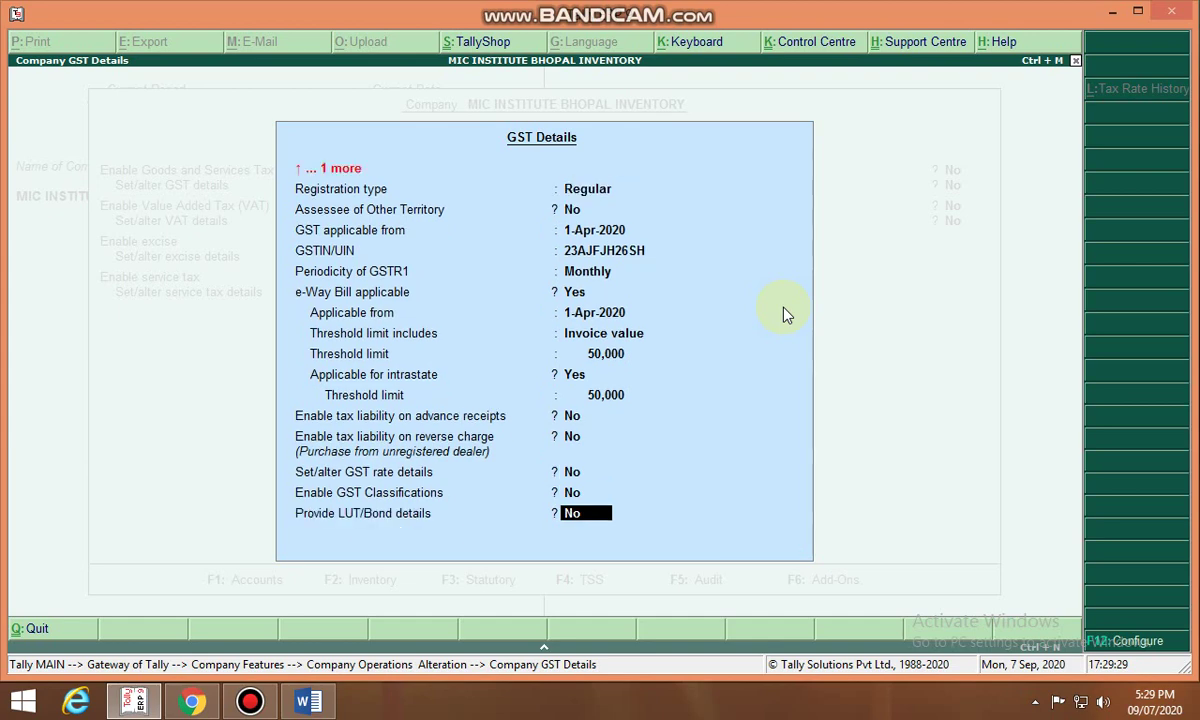
{"action": "key", "text": "Return"}
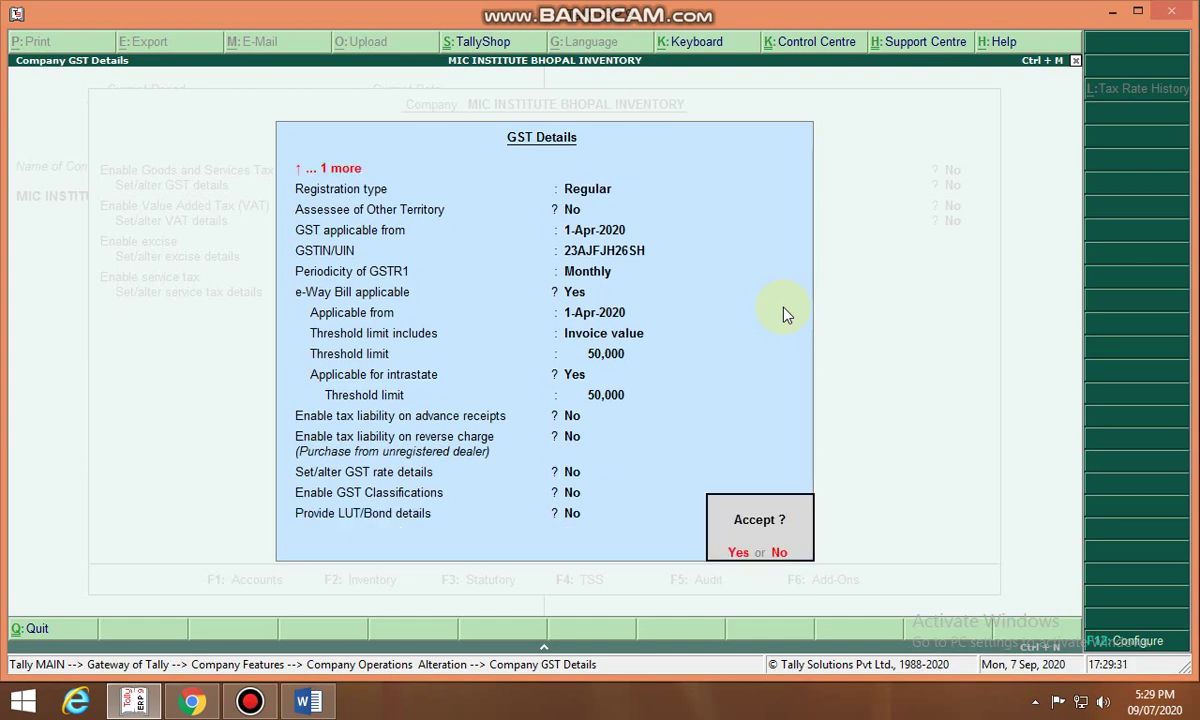
{"action": "key", "text": "Return"}
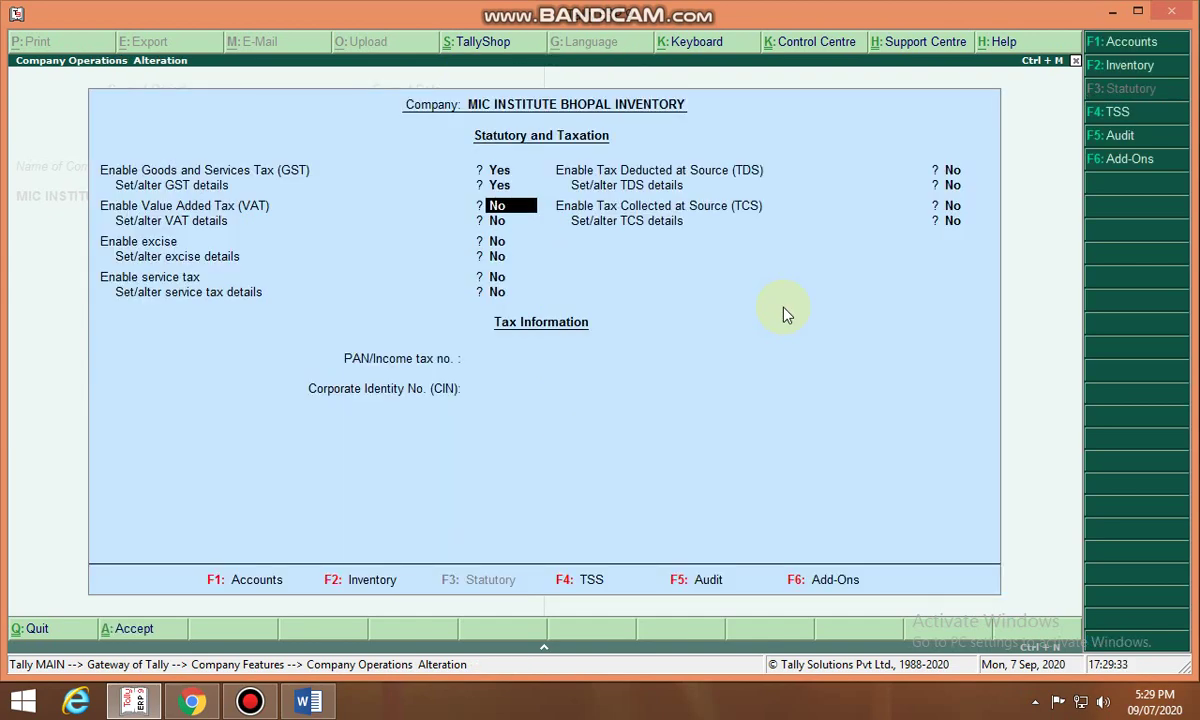
Leave VAT, excise, service tax, TDS and TCS at No, save the statutory features and return to the Gateway of Tally.
{"action": "key", "text": "Return"}
{"action": "key", "text": "Return"}
{"action": "key", "text": "Return"}
{"action": "key", "text": "Return"}
{"action": "key", "text": "Return"}
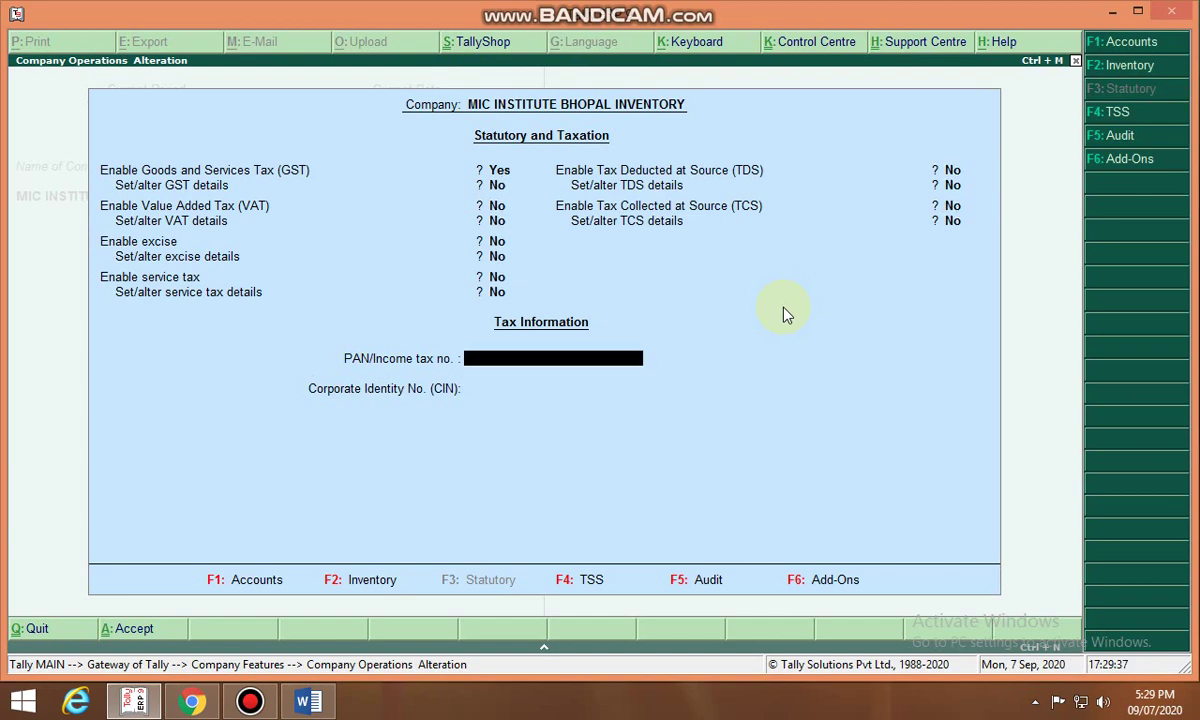
{"action": "key", "text": "ctrl+a"}
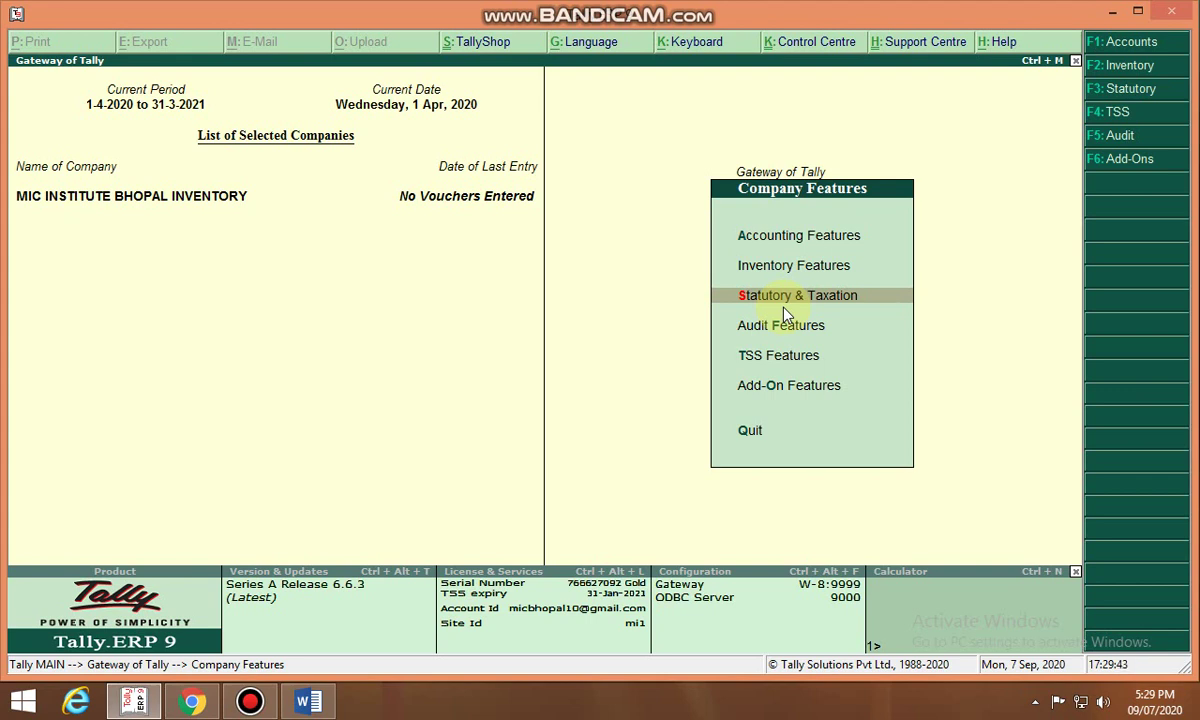
{"action": "key", "text": "Escape"}
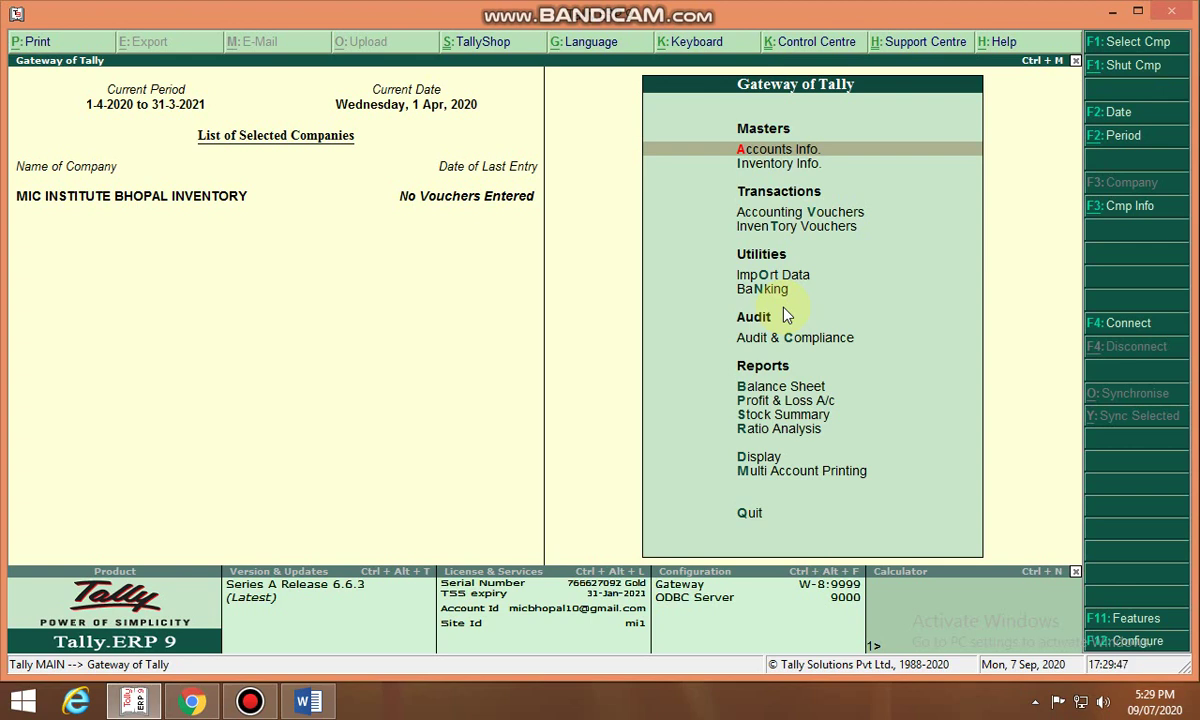
Open the single ledger creation form from Accounts Info.
{"action": "key", "text": "Return"}
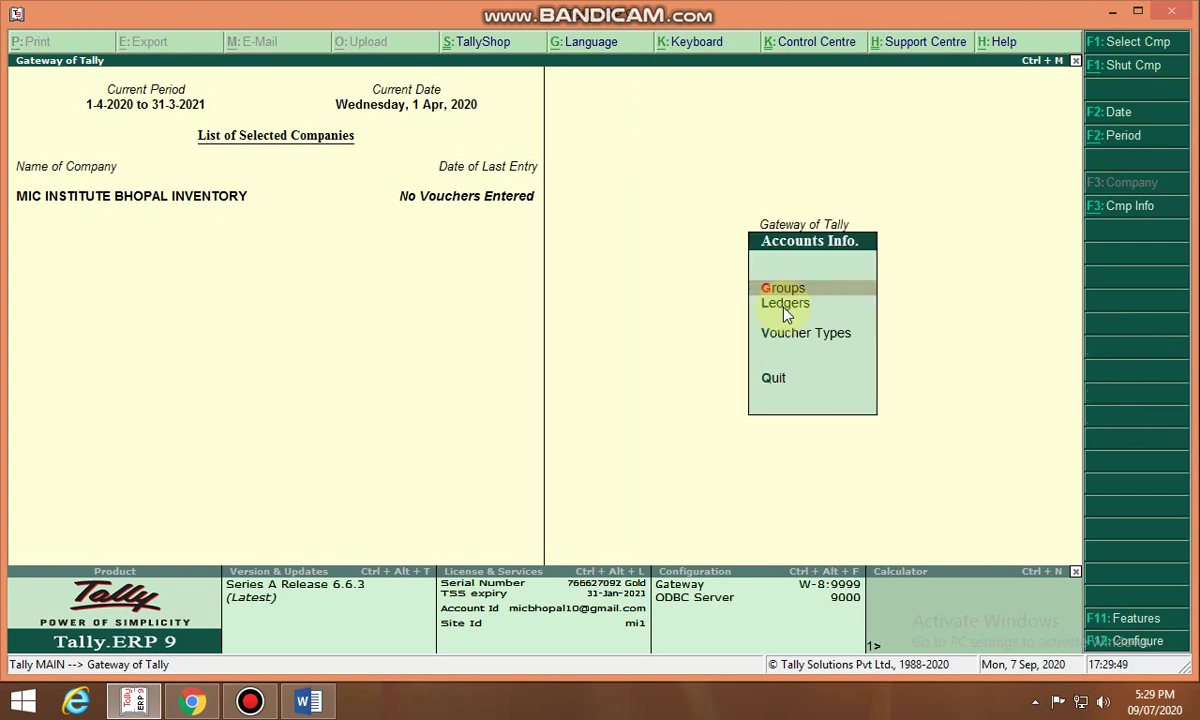
{"action": "key", "text": "Down"}
{"action": "key", "text": "Return"}
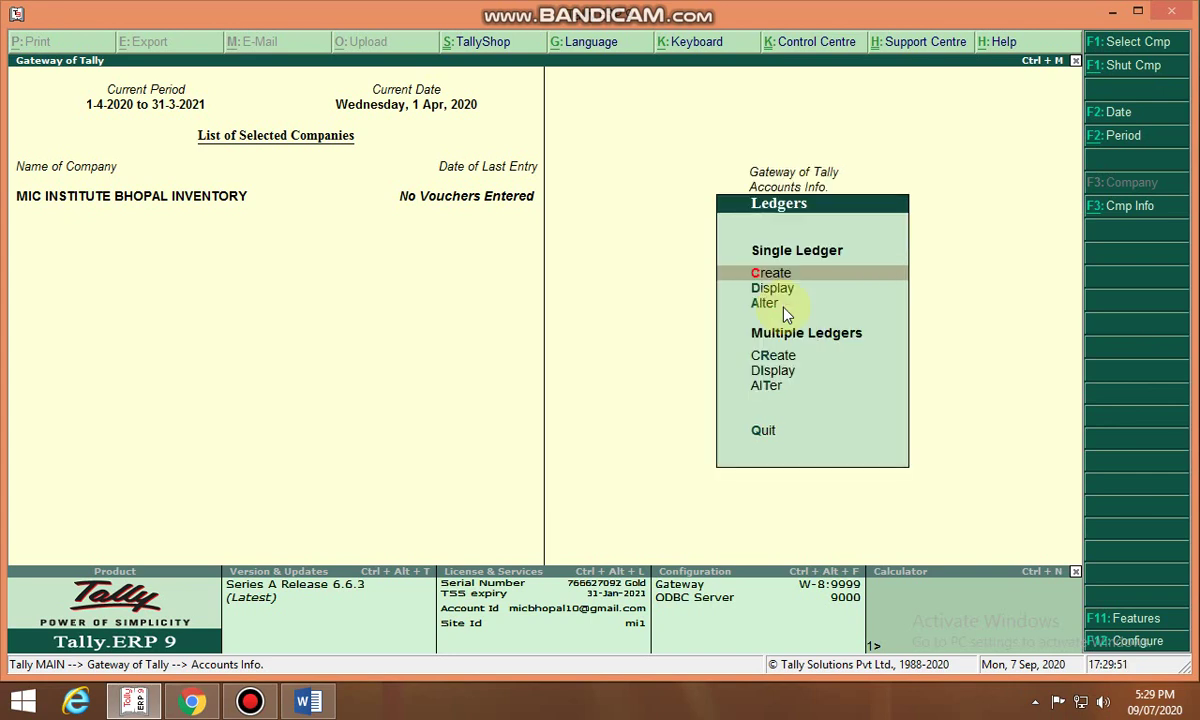
{"action": "key", "text": "Return"}
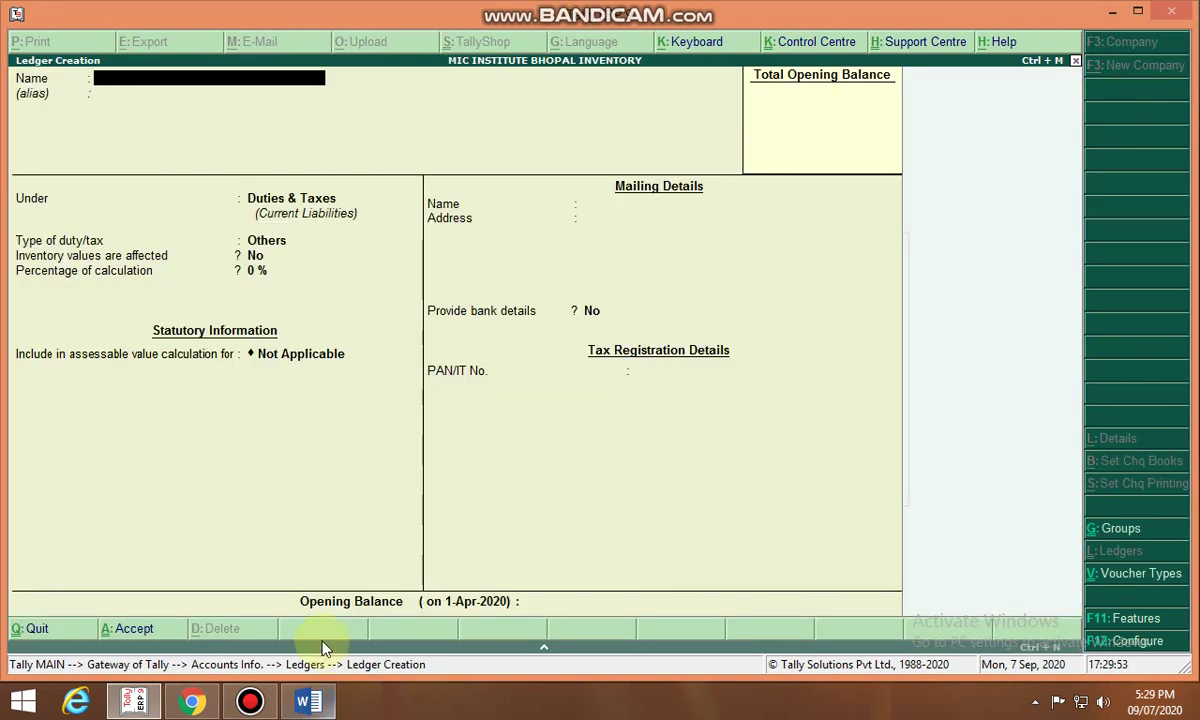
Check the ledger list in the Word document, return to Tally and name the new ledger Alina Pvt Ltd without an alias.
{"action": "left_click", "coordinate": [308, 702]}
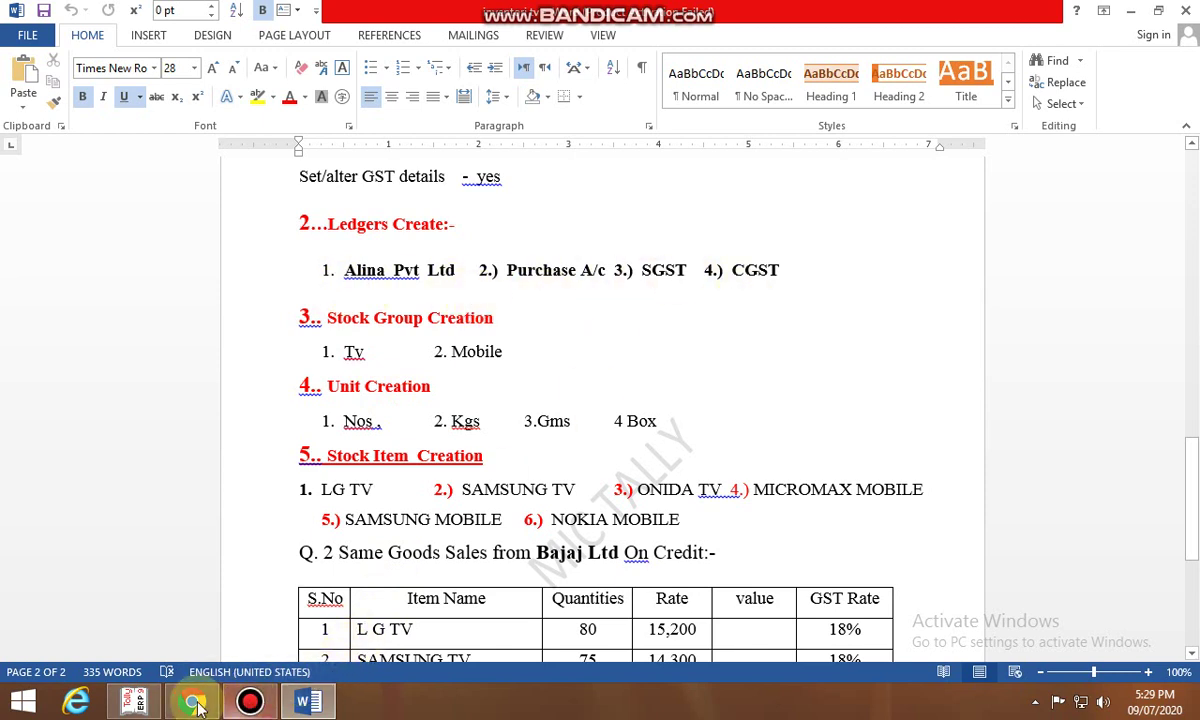
{"action": "left_click", "coordinate": [135, 702]}
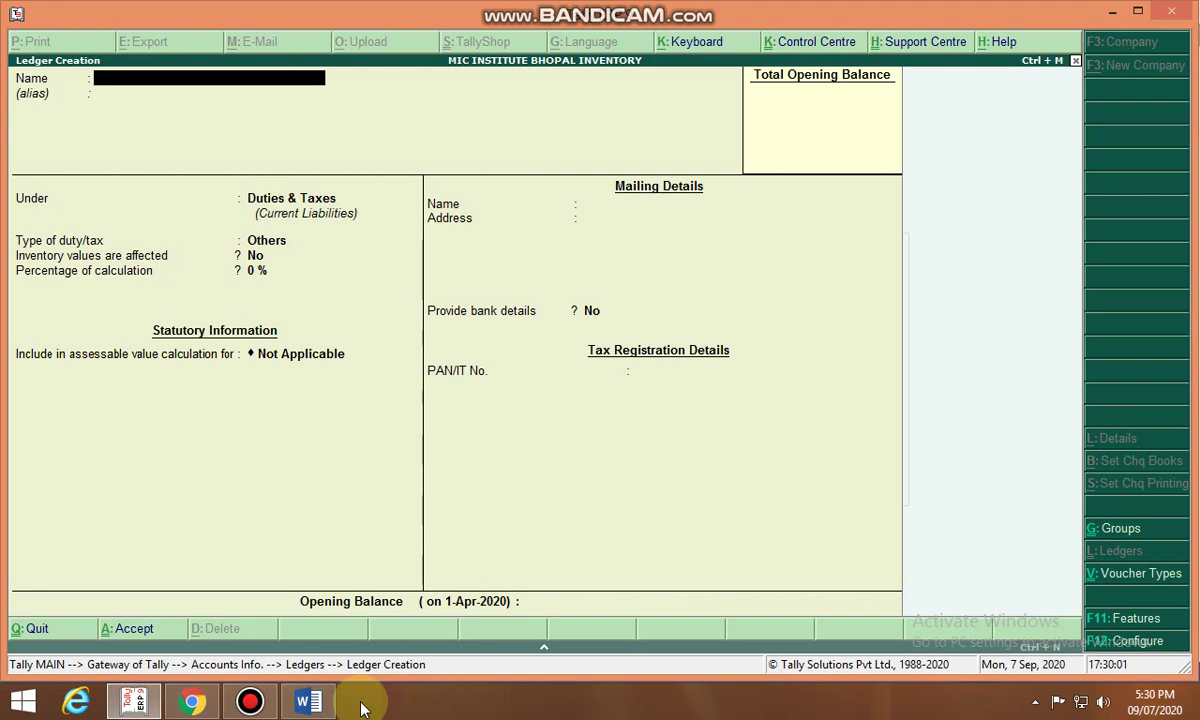
{"action": "type", "text": "Alina Pvt Ltd"}
{"action": "key", "text": "Return"}
{"action": "key", "text": "Return"}
{"action": "key", "text": "BackSpace"}
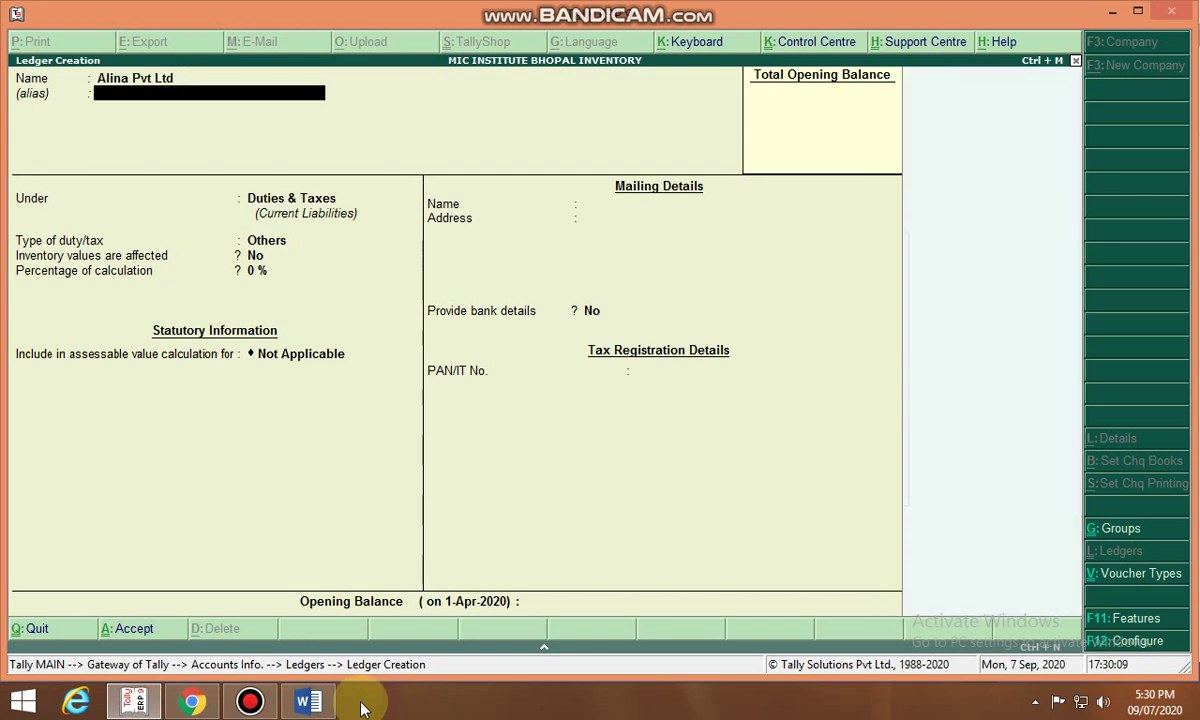
{"action": "key", "text": "Return"}
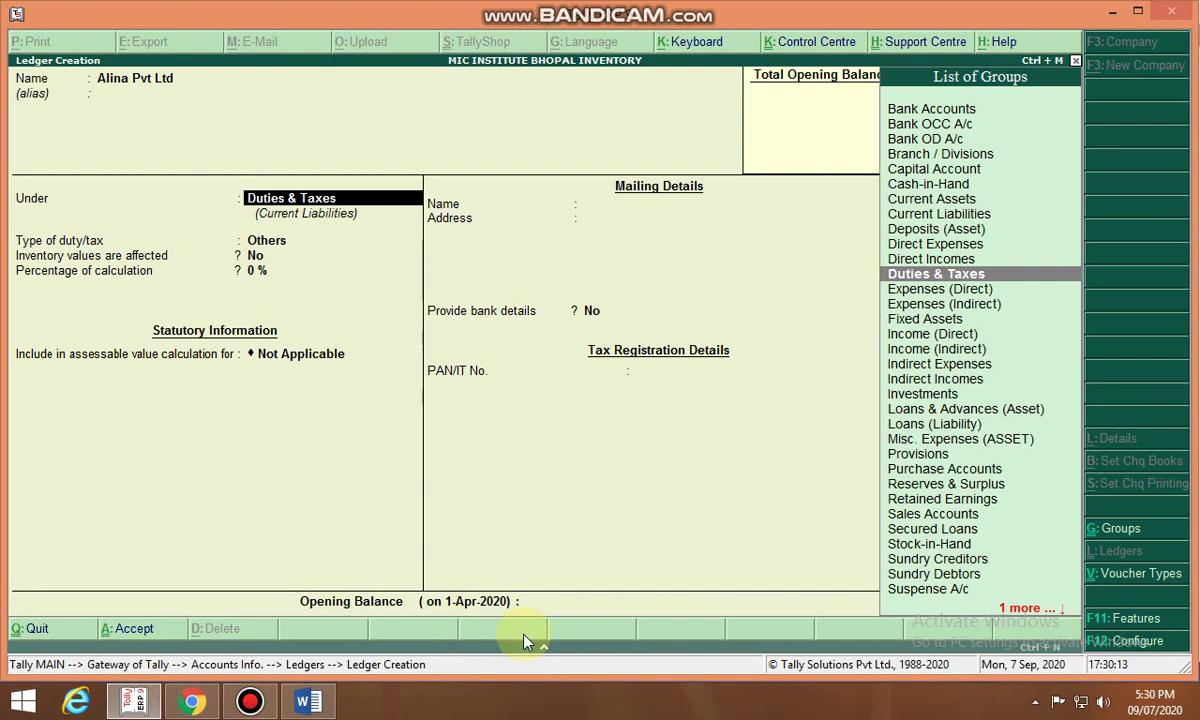
Place the Alina Pvt Ltd ledger under the Sundry Creditors group.
{"action": "type", "text": "S"}
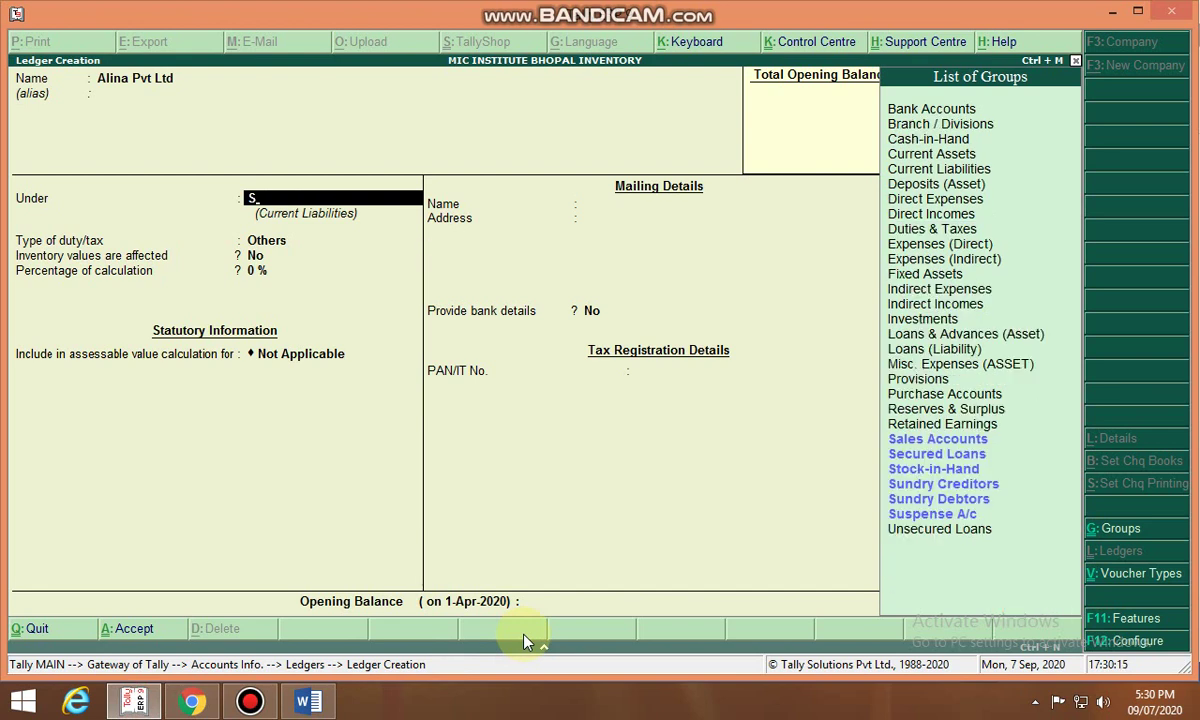
{"action": "key", "text": "Down"}
{"action": "key", "text": "Down"}
{"action": "key", "text": "Down"}
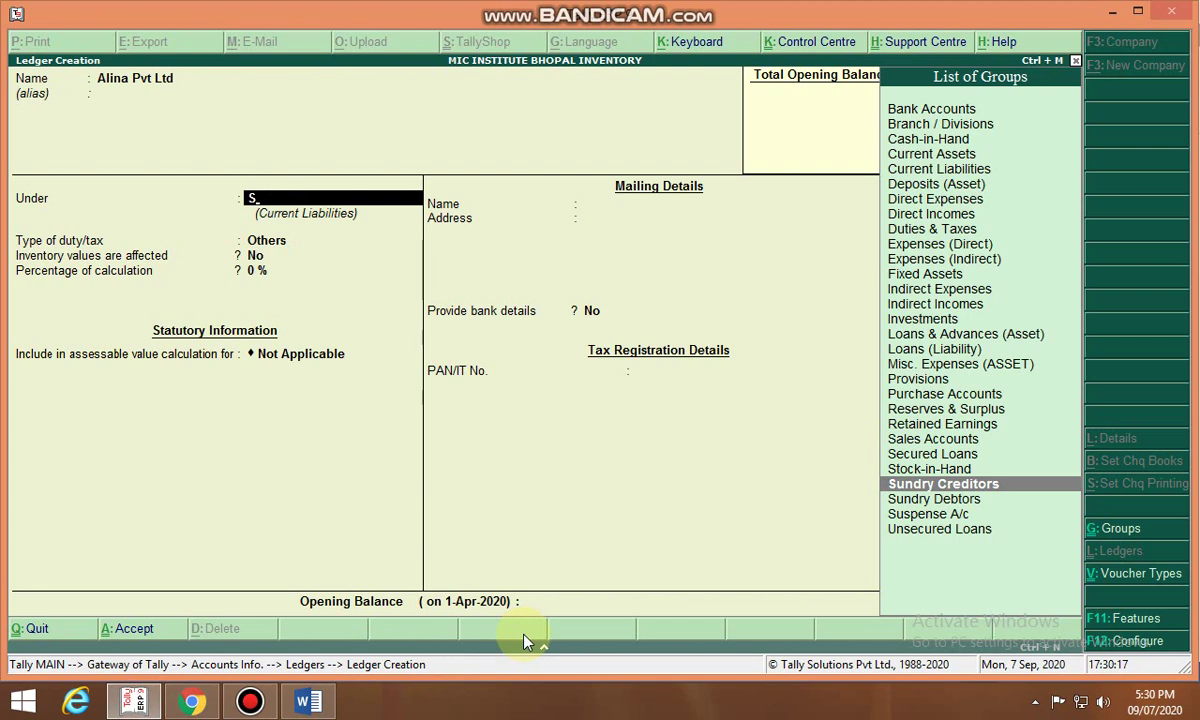
{"action": "key", "text": "Return"}
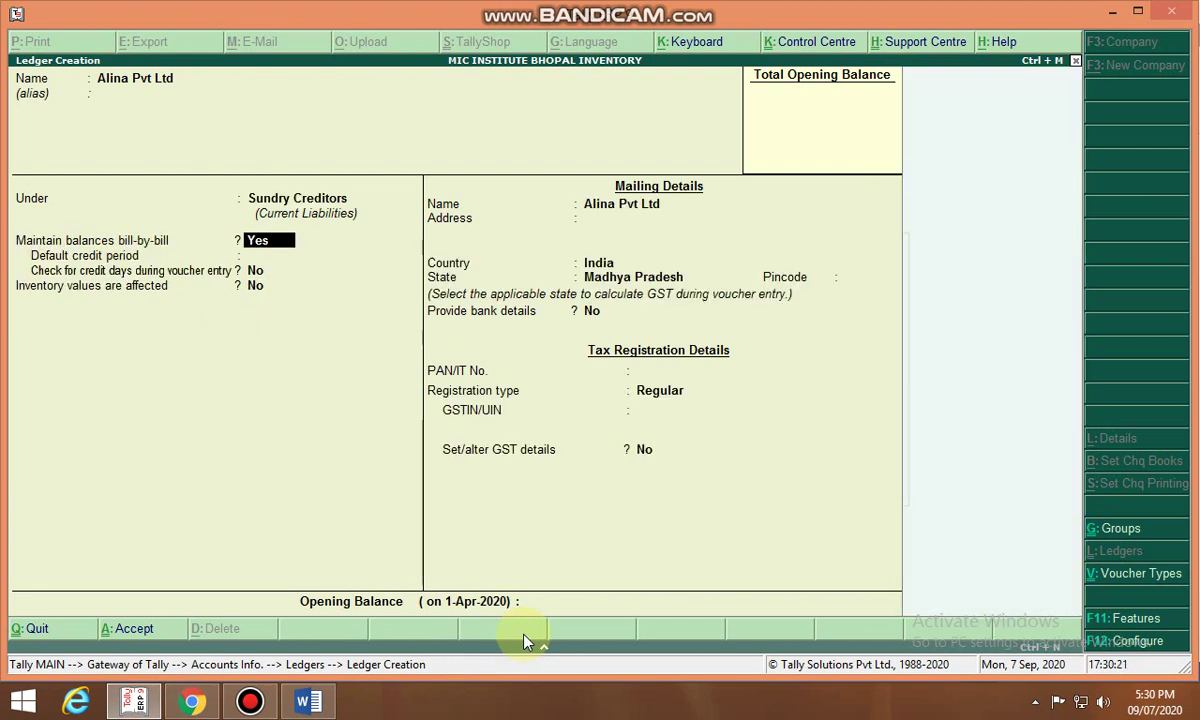
Keep bill-by-bill balances at Yes, credit-day check, inventory values and bank details at No, state Madhya Pradesh and registration type Regular.
{"action": "key", "text": "Return"}
{"action": "key", "text": "Return"}
{"action": "key", "text": "Return"}
{"action": "key", "text": "Return"}
{"action": "key", "text": "Return"}
{"action": "key", "text": "Return"}
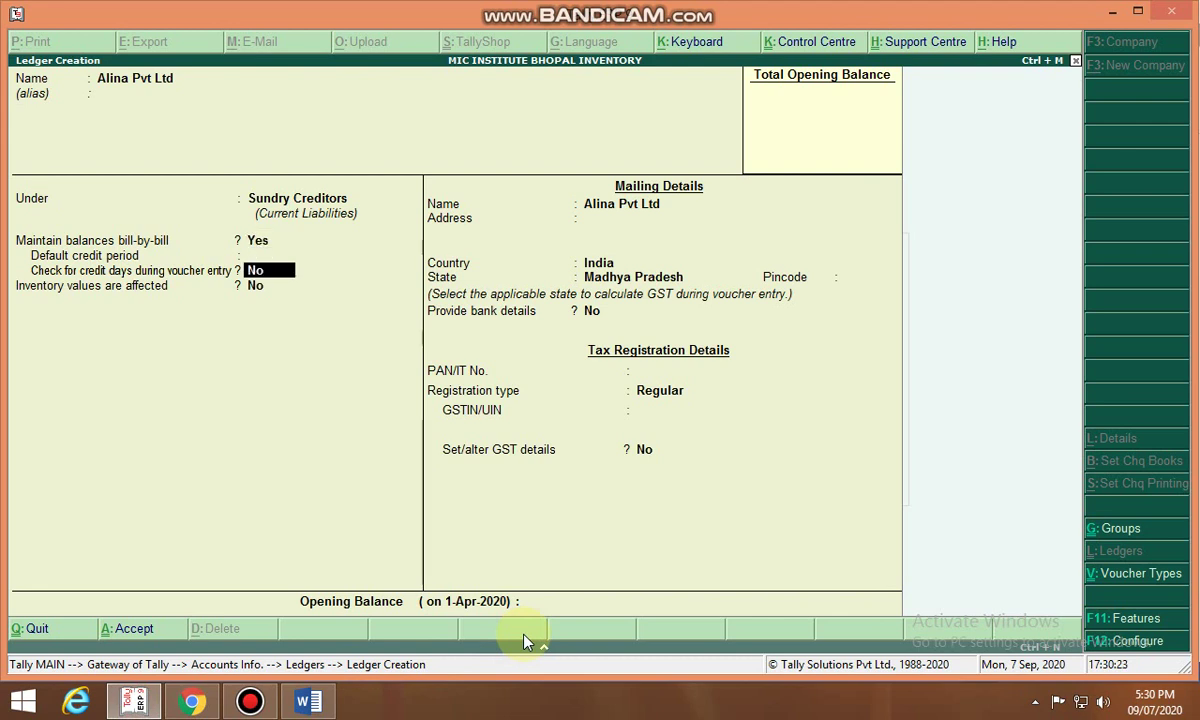
{"action": "key", "text": "Return"}
{"action": "key", "text": "Return"}
{"action": "key", "text": "Return"}
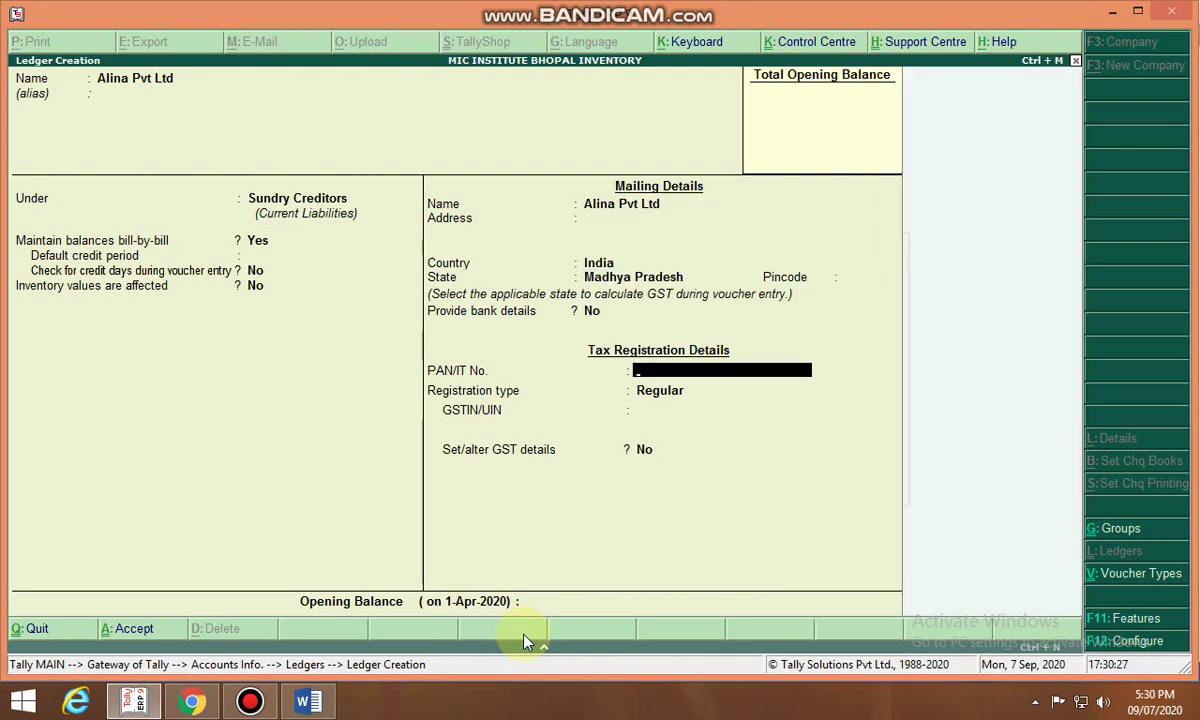
{"action": "key", "text": "Return"}
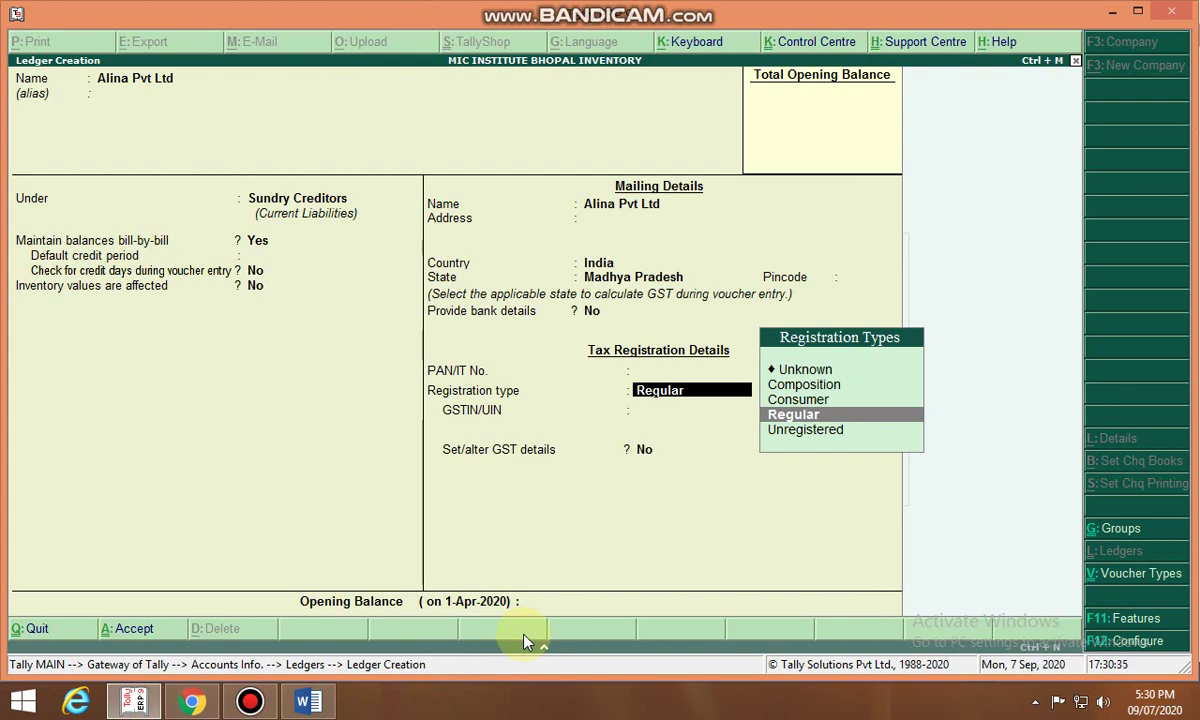
{"action": "key", "text": "Return"}
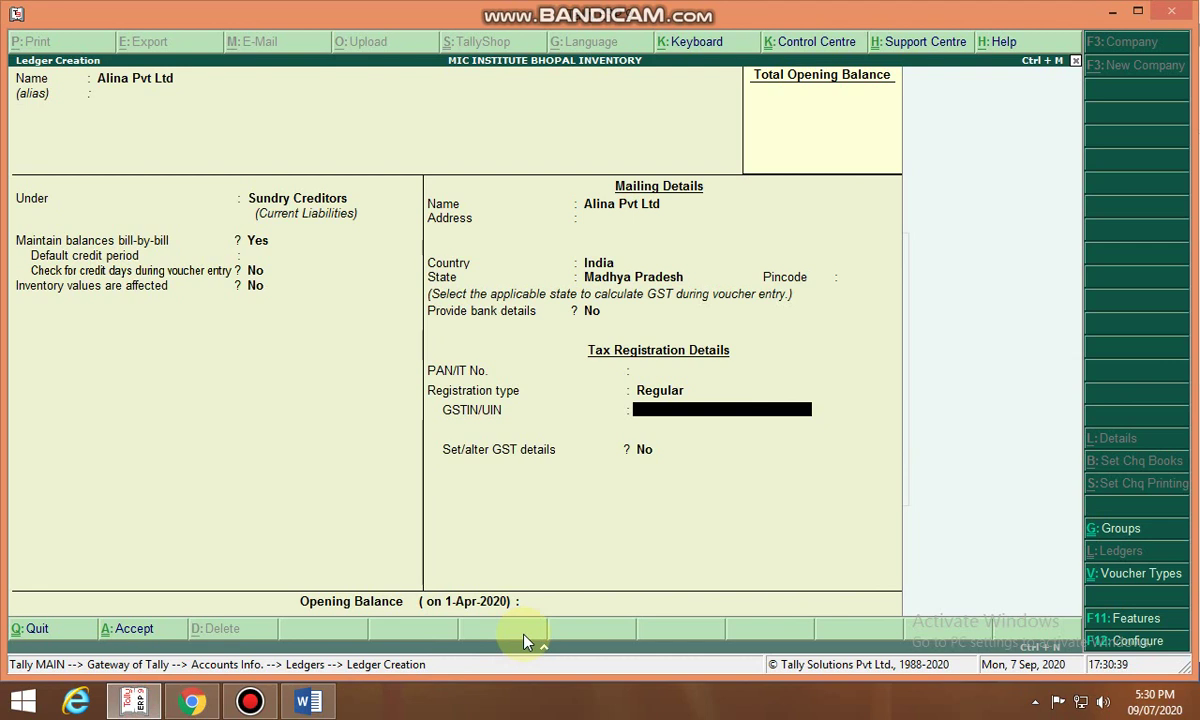
Leave the supplier's GSTIN/UIN blank and set Set/alter GST details to Yes.
{"action": "key", "text": "Return"}
{"action": "key", "text": "Return"}
{"action": "type", "text": "y"}
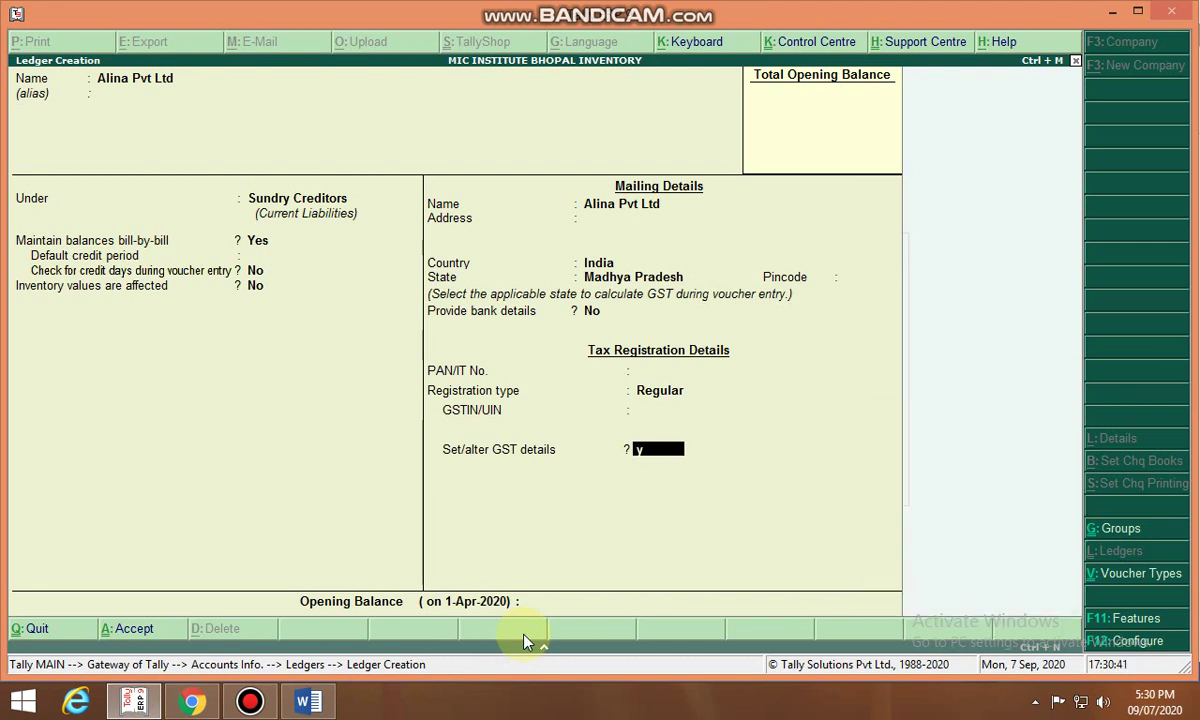
{"action": "key", "text": "Return"}
{"action": "key", "text": "Return"}
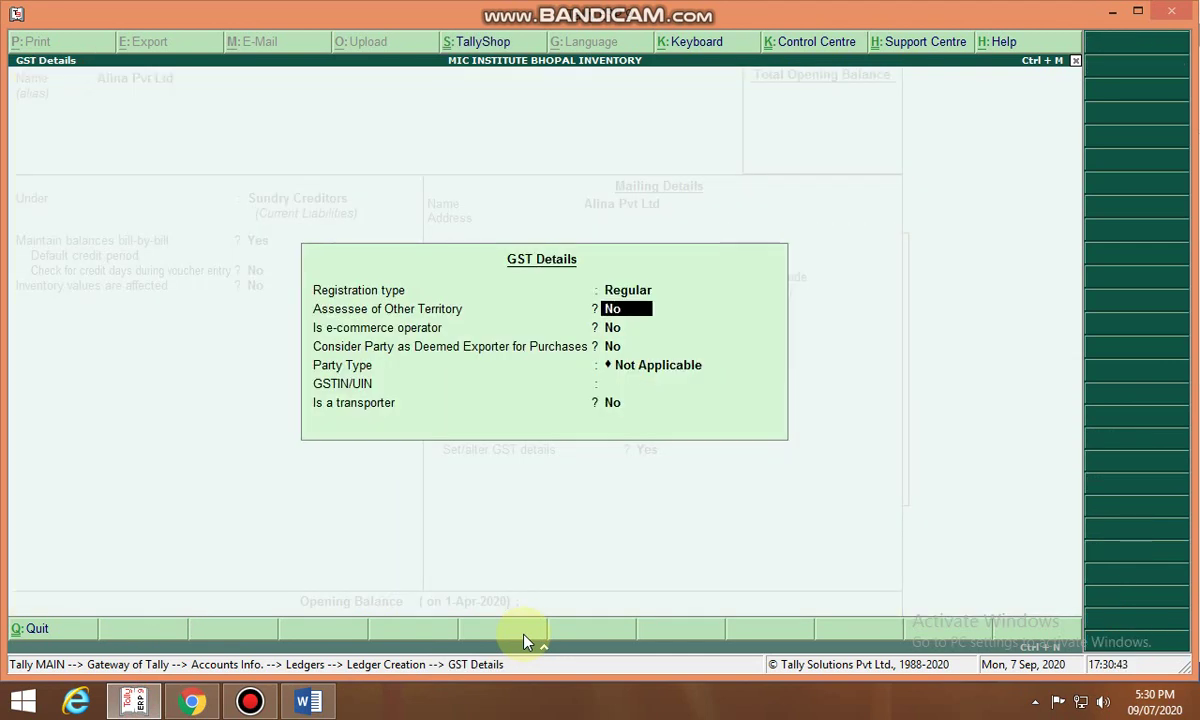
Keep all supplier GST options at No with party type Not Applicable and GSTIN/UIN blank, and save the Alina Pvt Ltd ledger.
{"action": "key", "text": "Return"}
{"action": "key", "text": "Return"}
{"action": "key", "text": "Return"}
{"action": "key", "text": "Return"}
{"action": "key", "text": "Return"}
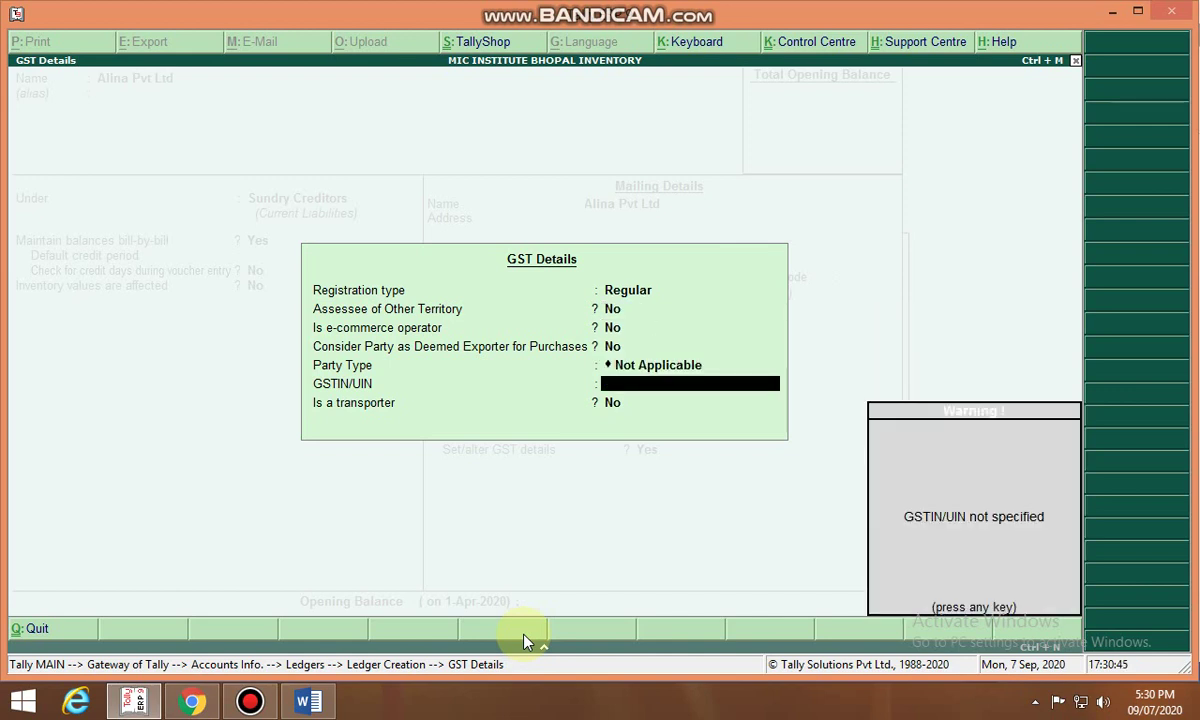
{"action": "key", "text": "Return"}
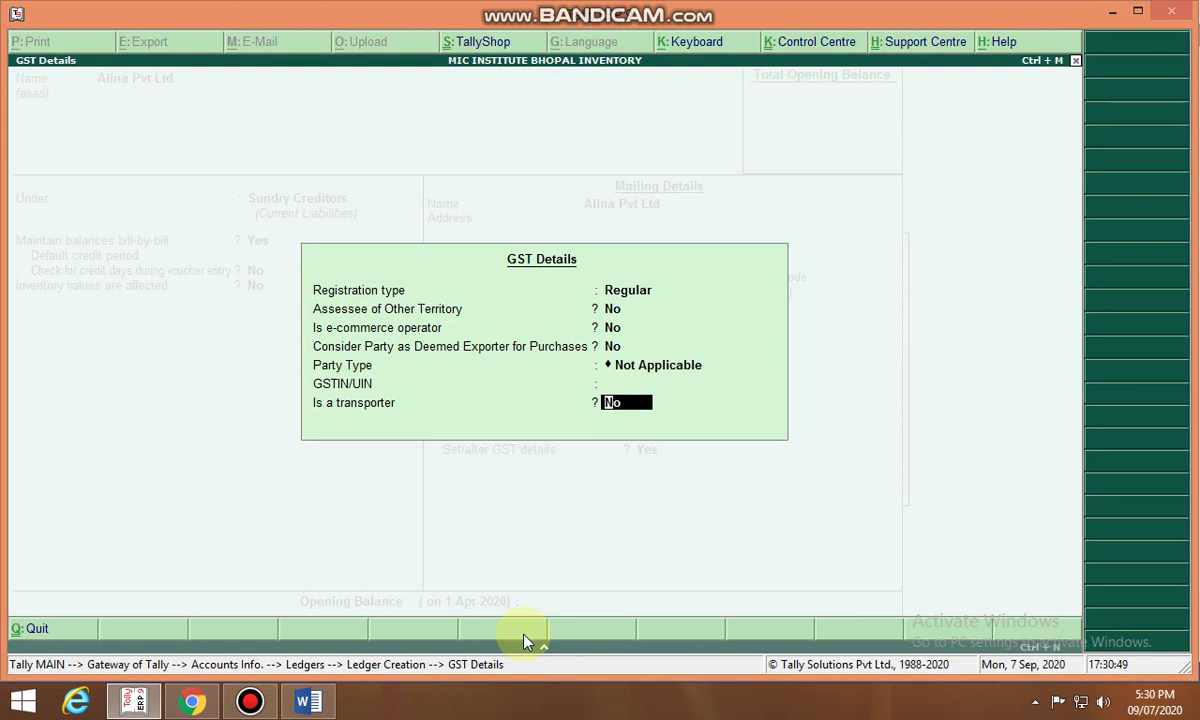
{"action": "key", "text": "Return"}
{"action": "key", "text": "Return"}
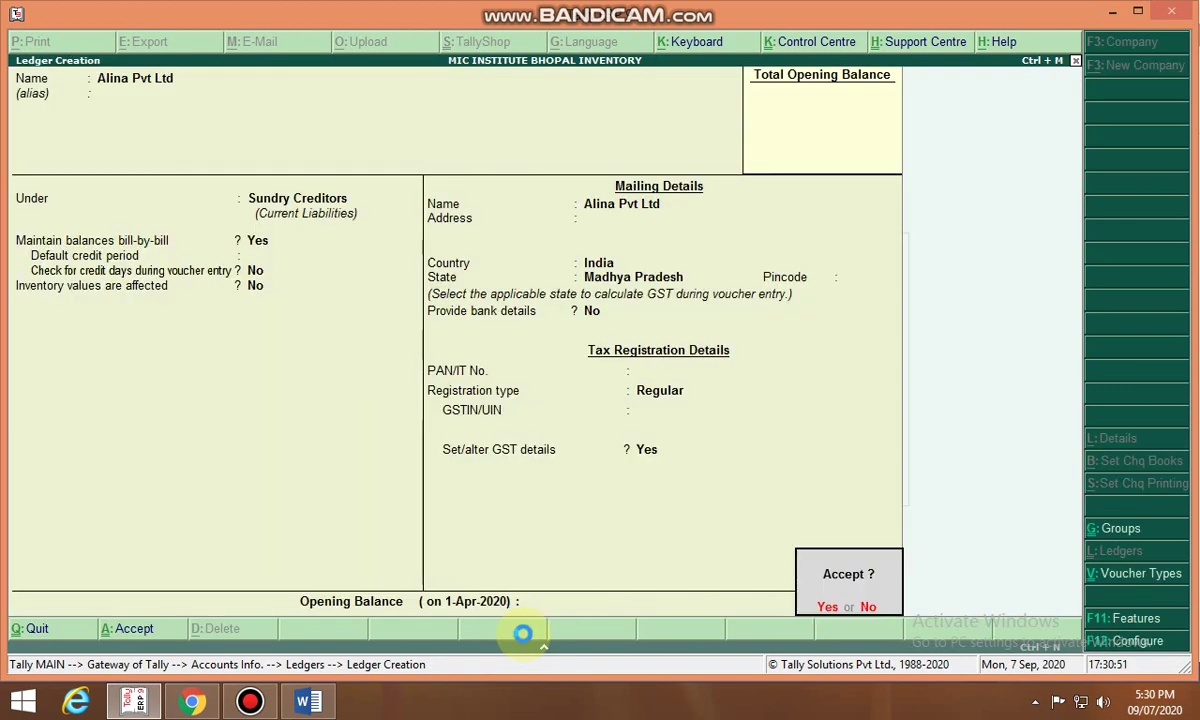
{"action": "key", "text": "Return"}
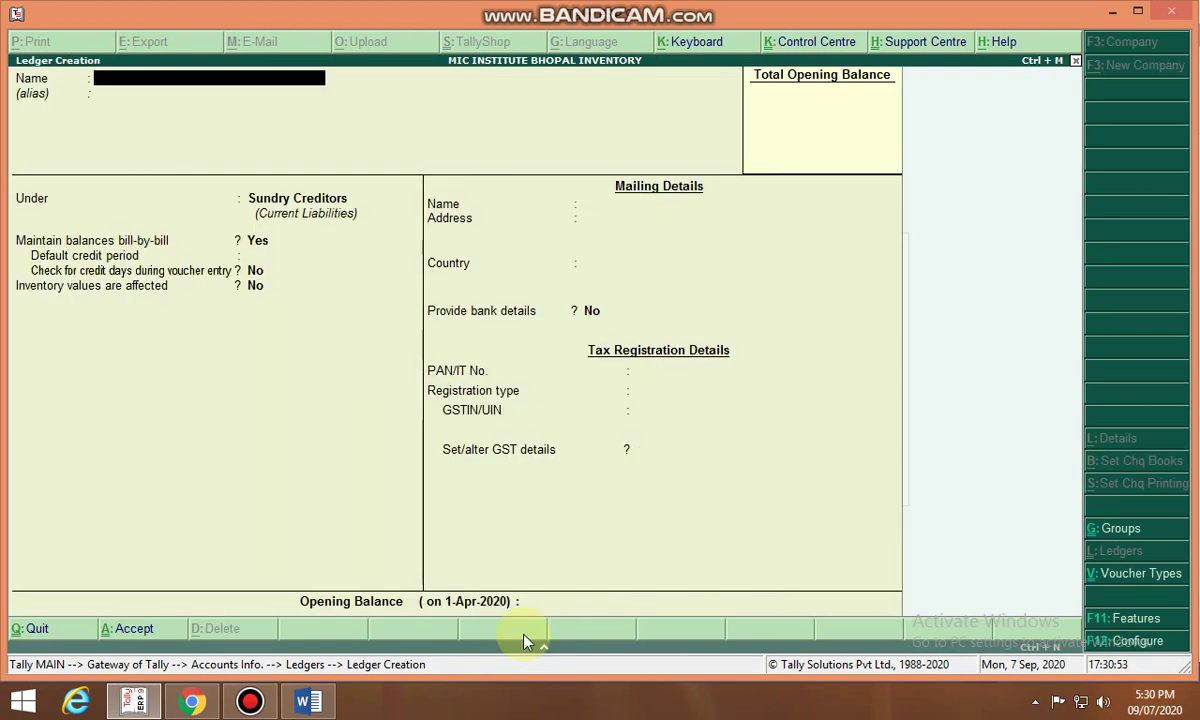
Name a new ledger Purchase A/c under Purchase Accounts, with inventory values affected Yes and type of ledger Not Applicable.
{"action": "type", "text": "Purchase a/c"}
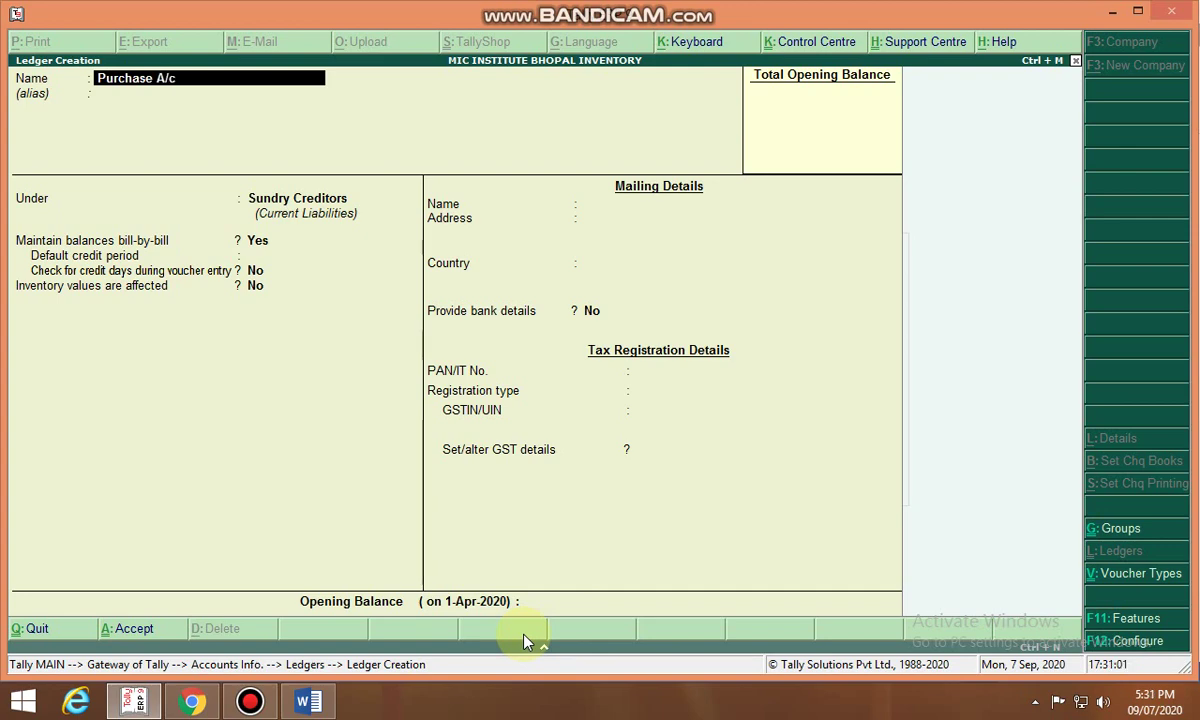
{"action": "key", "text": "Return"}
{"action": "key", "text": "Return"}
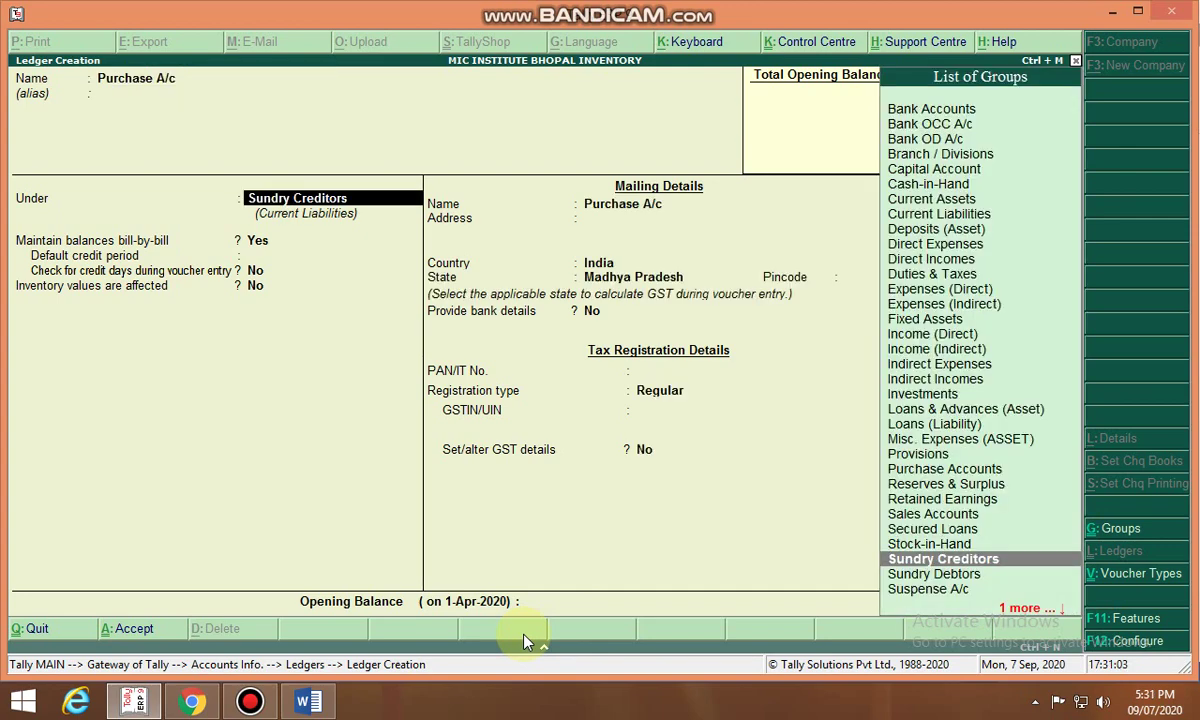
{"action": "type", "text": "P"}
{"action": "key", "text": "Down"}
{"action": "key", "text": "Return"}
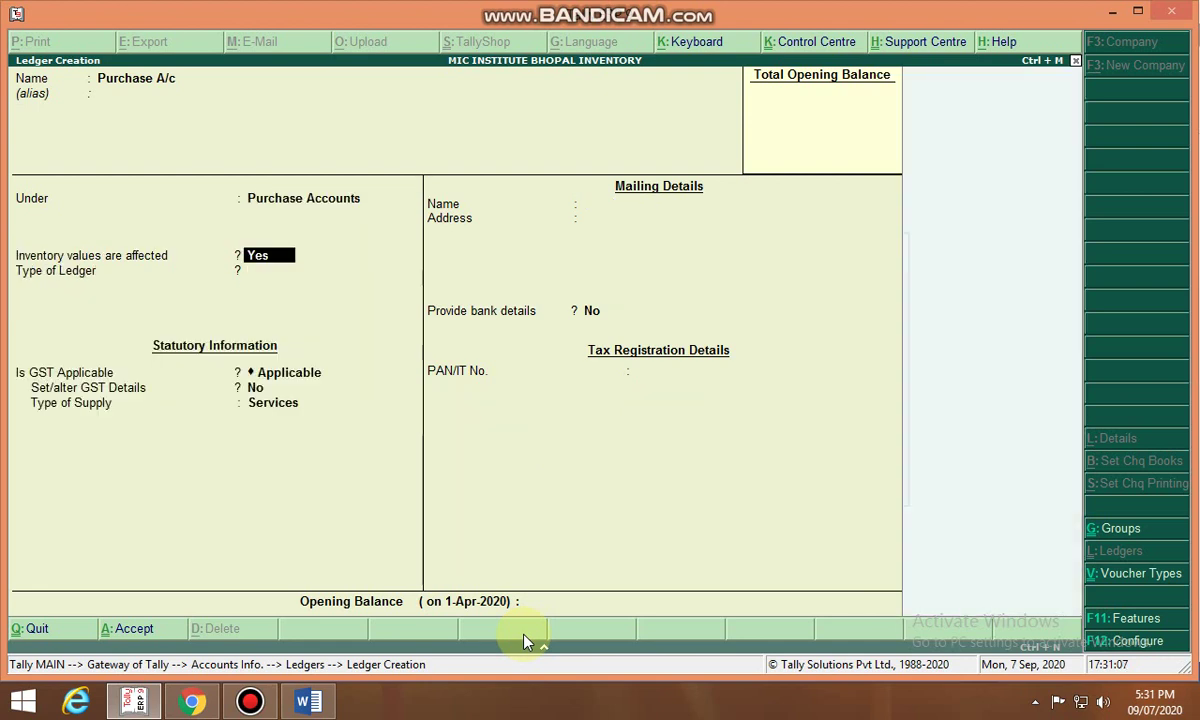
{"action": "key", "text": "Return"}
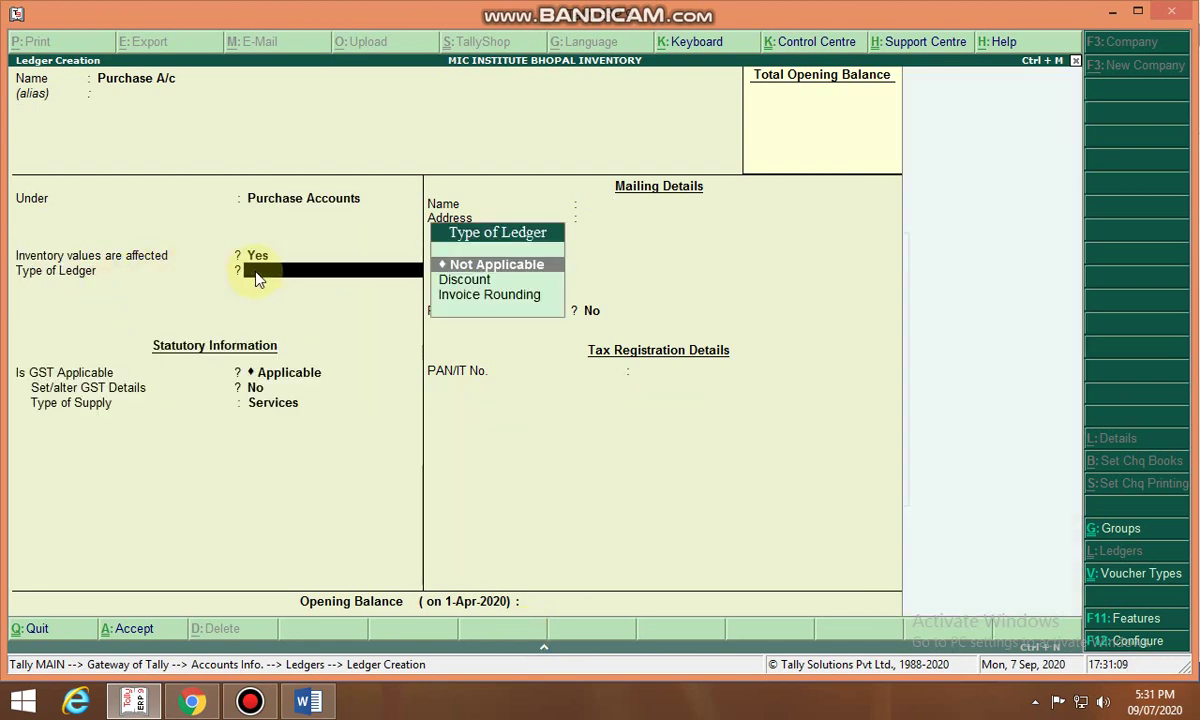
{"action": "key", "text": "Return"}
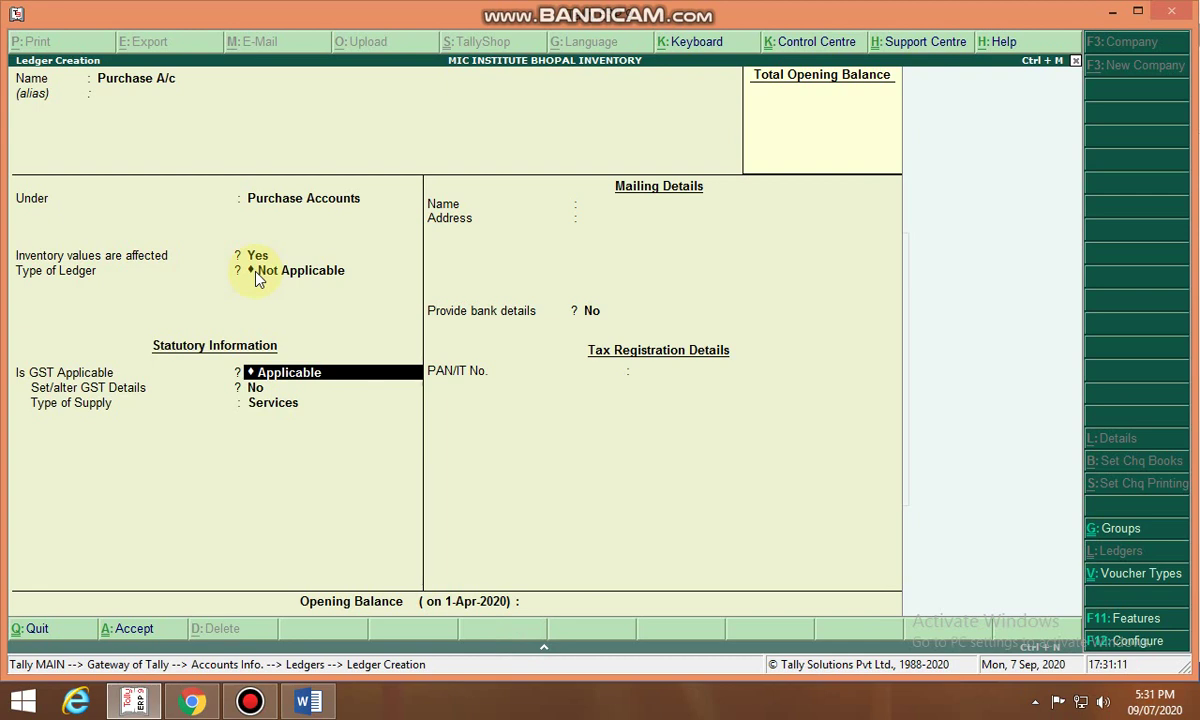
{"action": "key", "text": "Return"}
{"action": "key", "text": "BackSpace"}
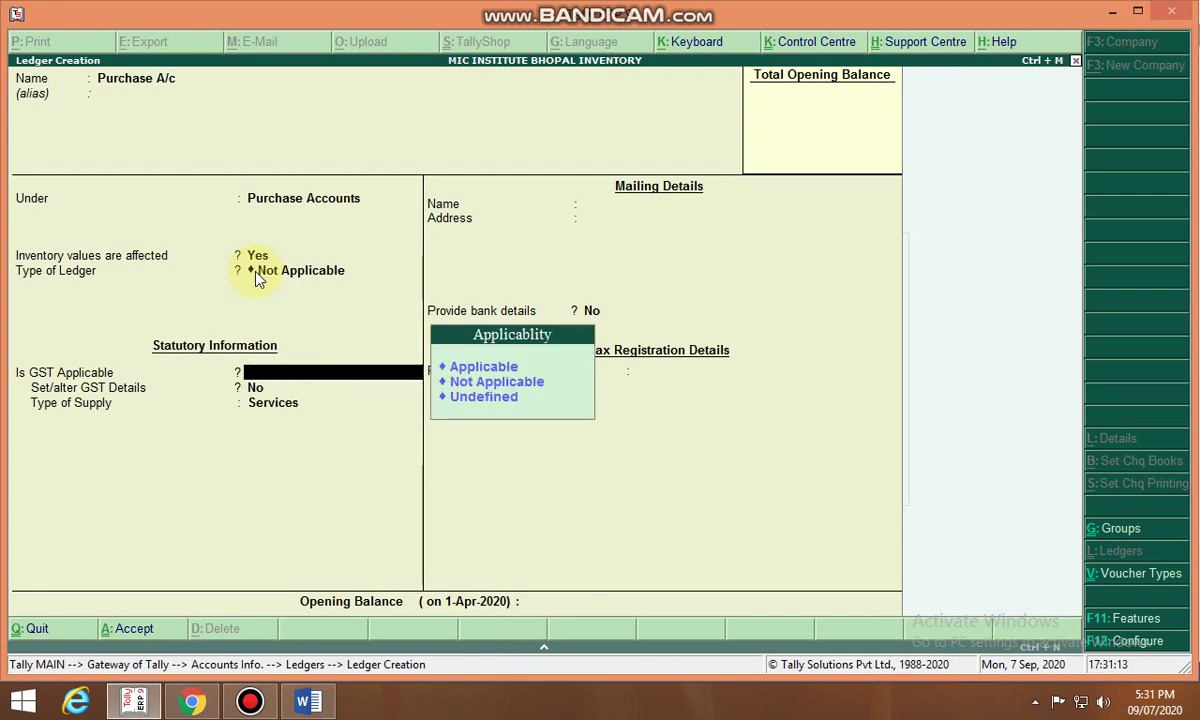
{"action": "key", "text": "Down"}
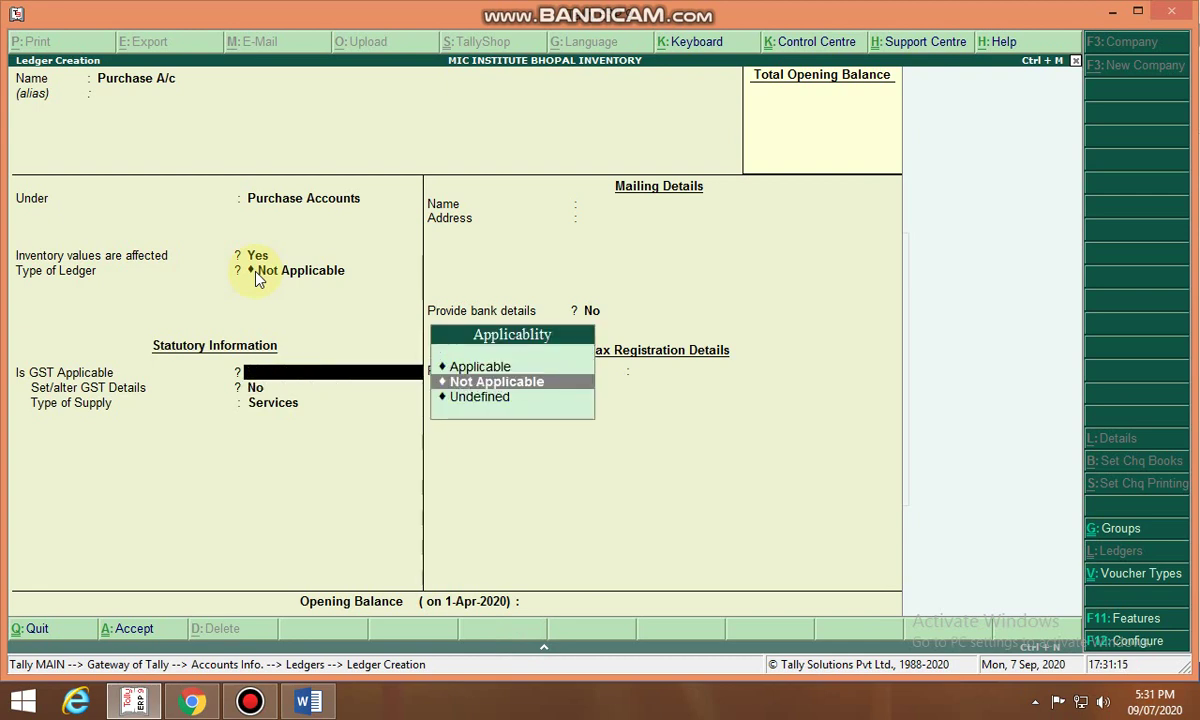
{"action": "key", "text": "Return"}
{"action": "key", "text": "BackSpace"}
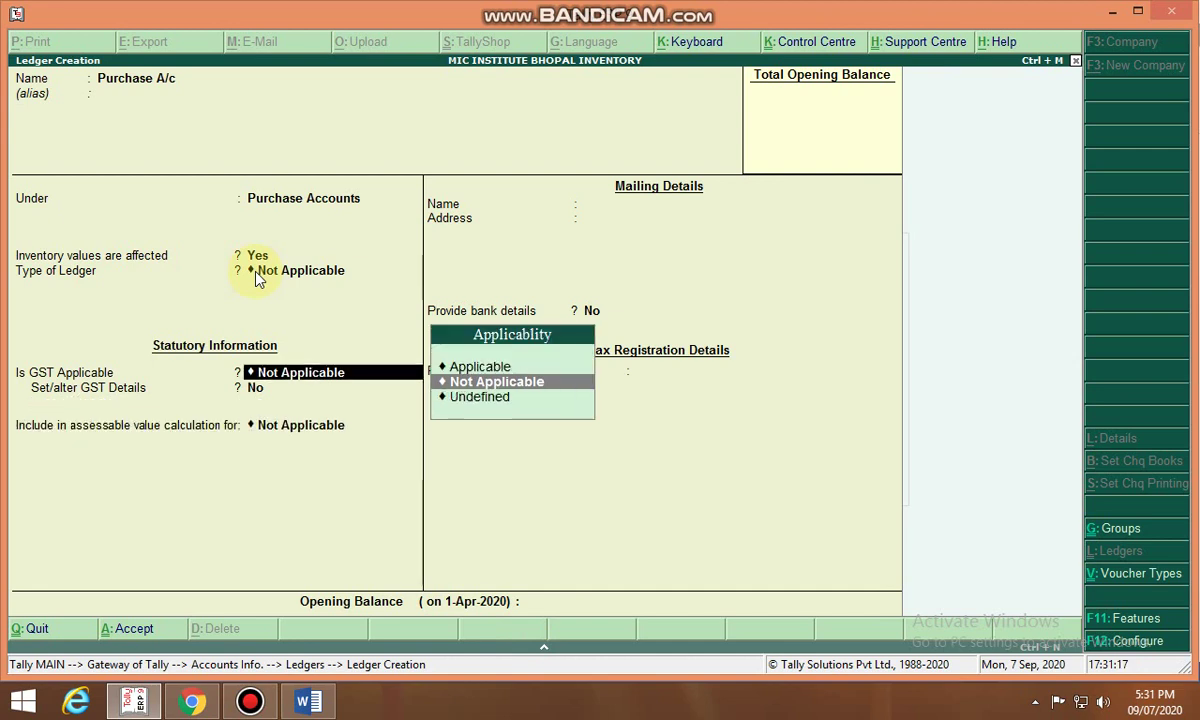
Set GST to Applicable and type of supply to Goods for Purchase A/c, leaving GST details and bank details at No.
{"action": "key", "text": "Up"}
{"action": "key", "text": "Return"}
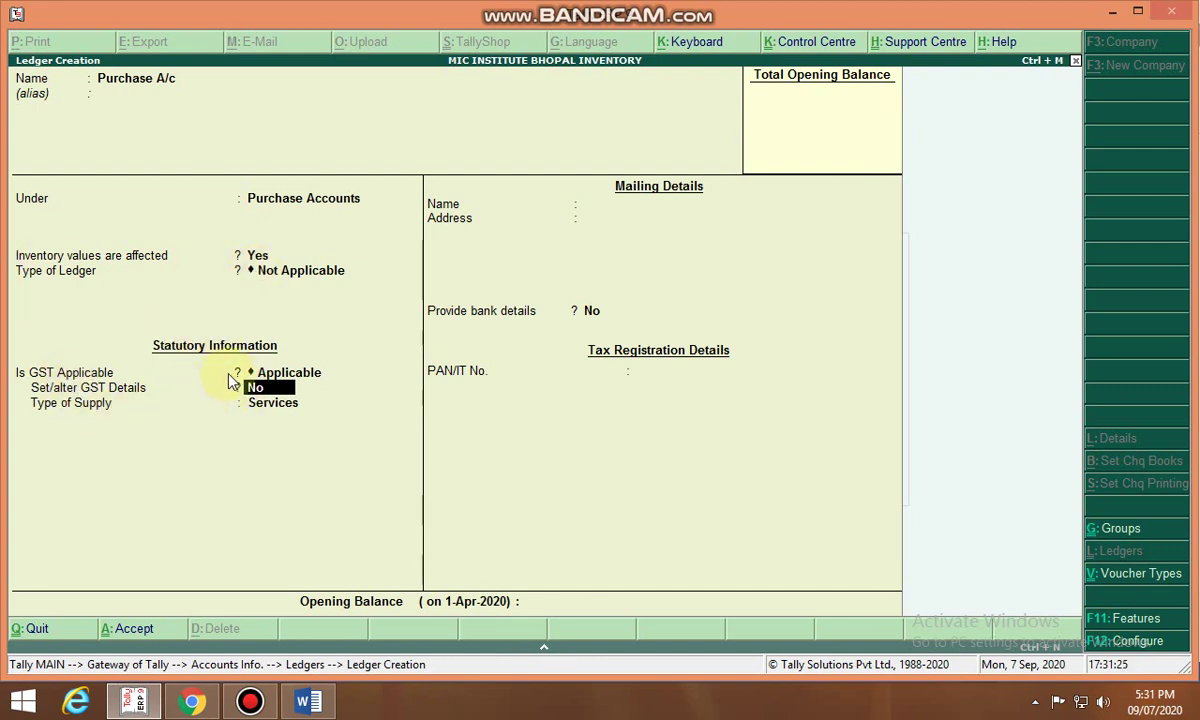
{"action": "key", "text": "Return"}
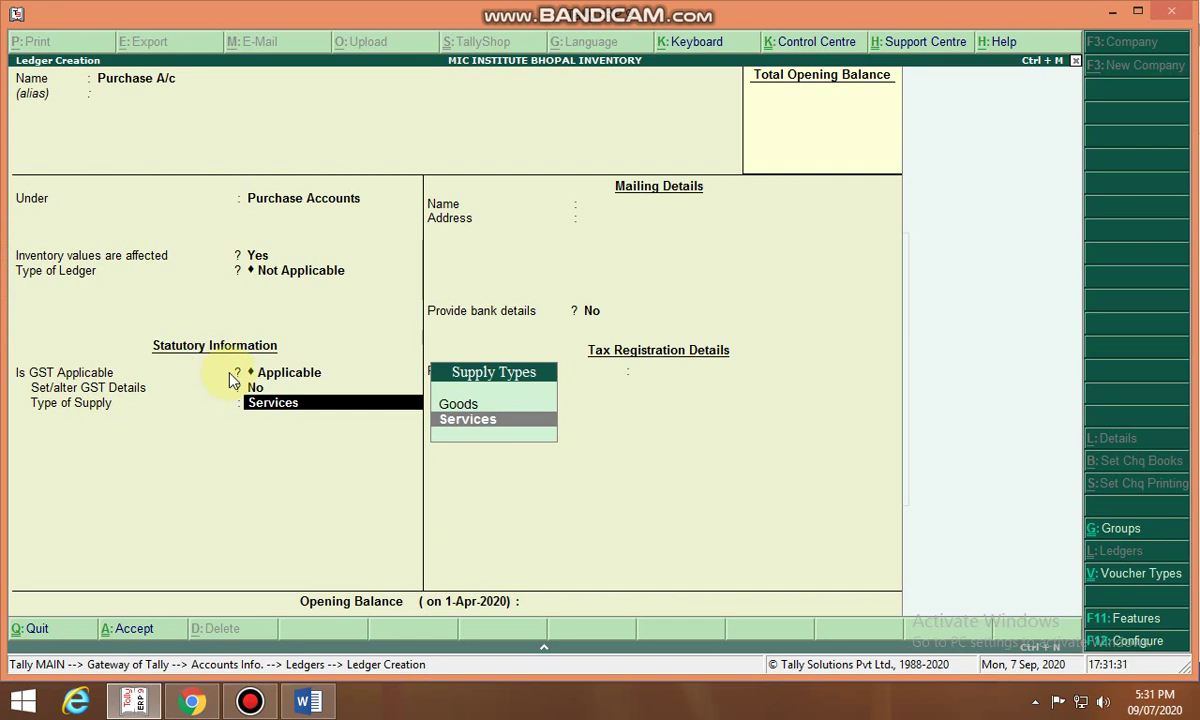
{"action": "key", "text": "Up"}
{"action": "key", "text": "Return"}
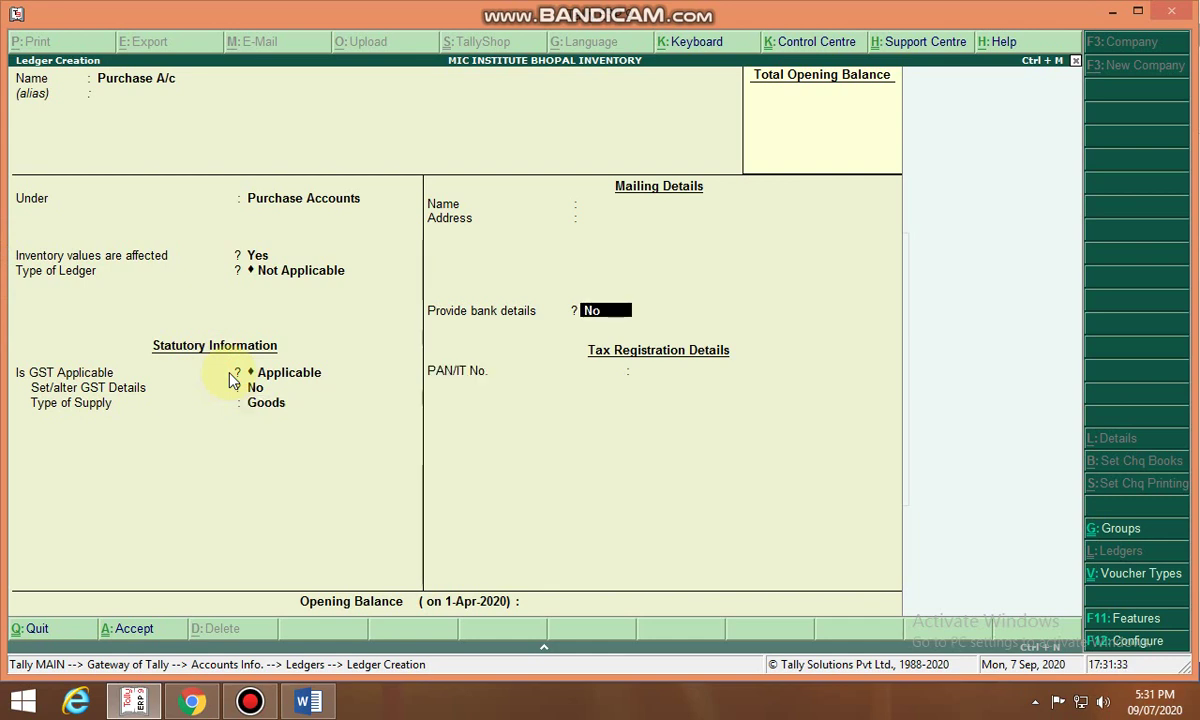
{"action": "key", "text": "Return"}
{"action": "key", "text": "Return"}
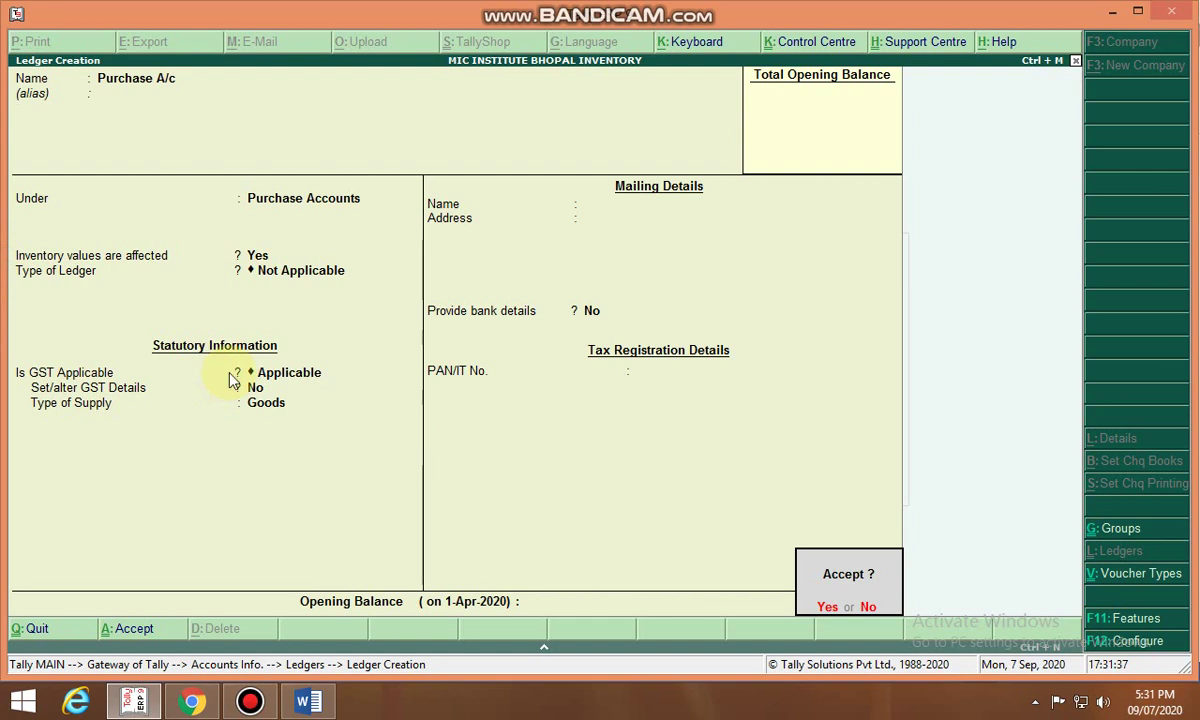
Save the Purchase A/c ledger and start a new ledger named SGST under Duties & Taxes.
{"action": "key", "text": "Return"}
{"action": "type", "text": "S"}
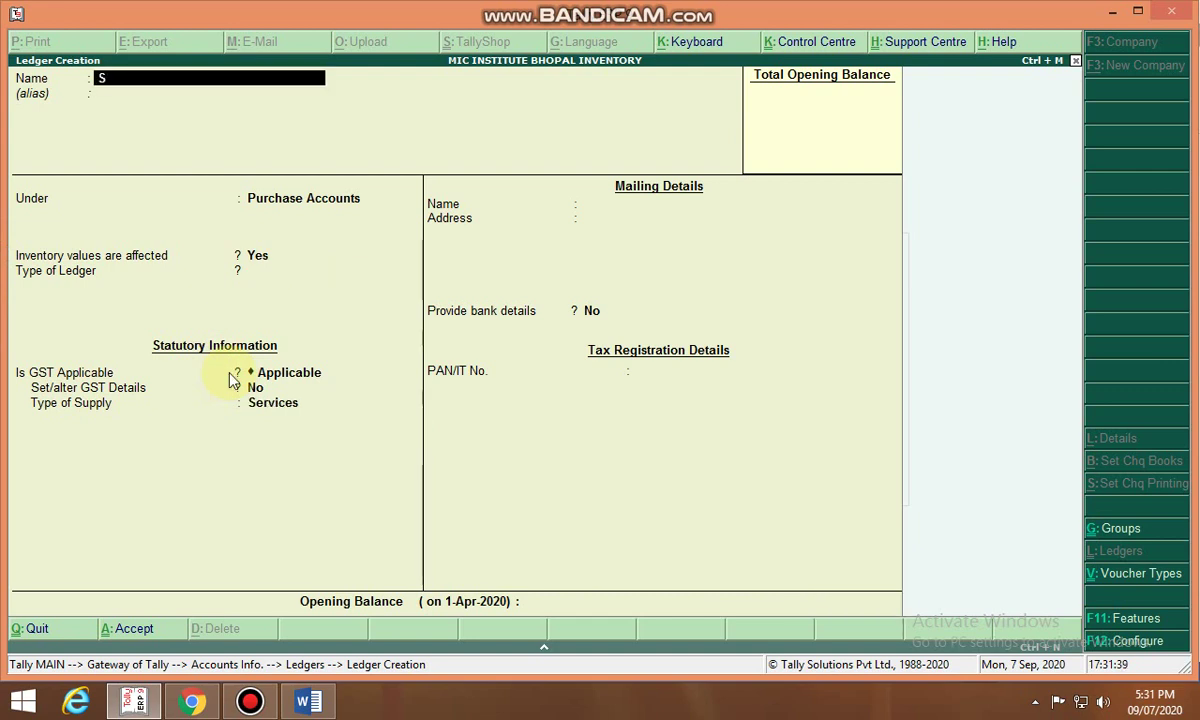
{"action": "type", "text": "GST"}
{"action": "key", "text": "Return"}
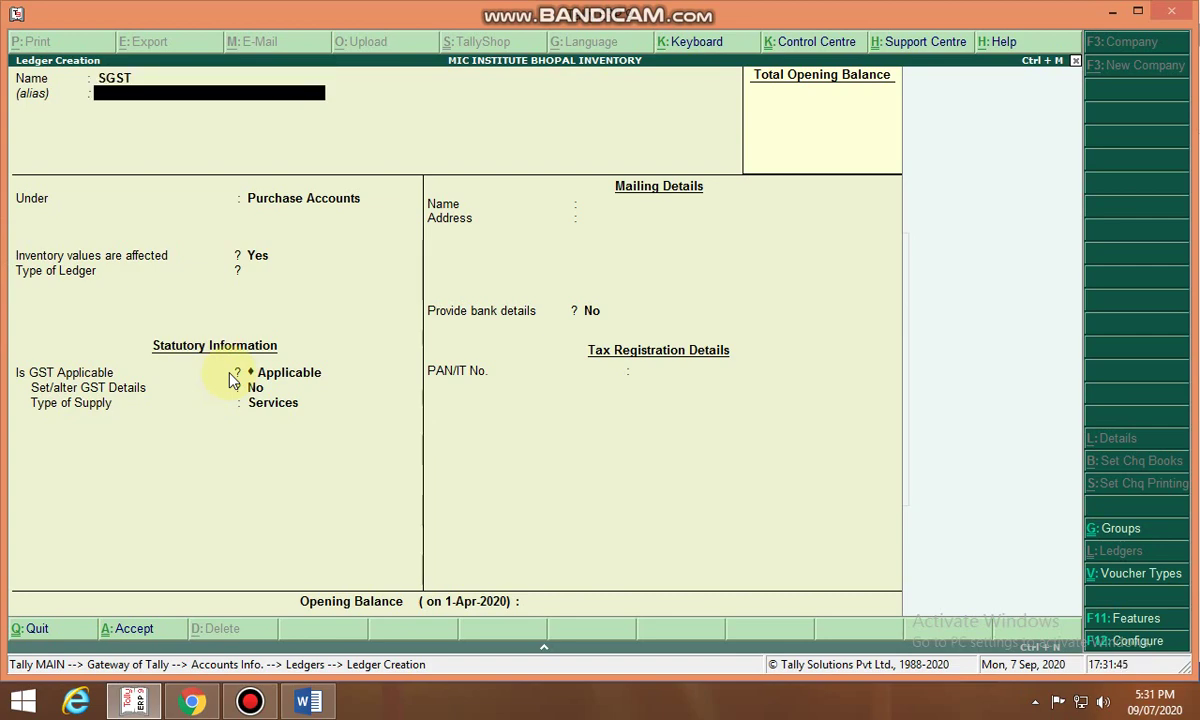
{"action": "key", "text": "Return"}
{"action": "type", "text": "D"}
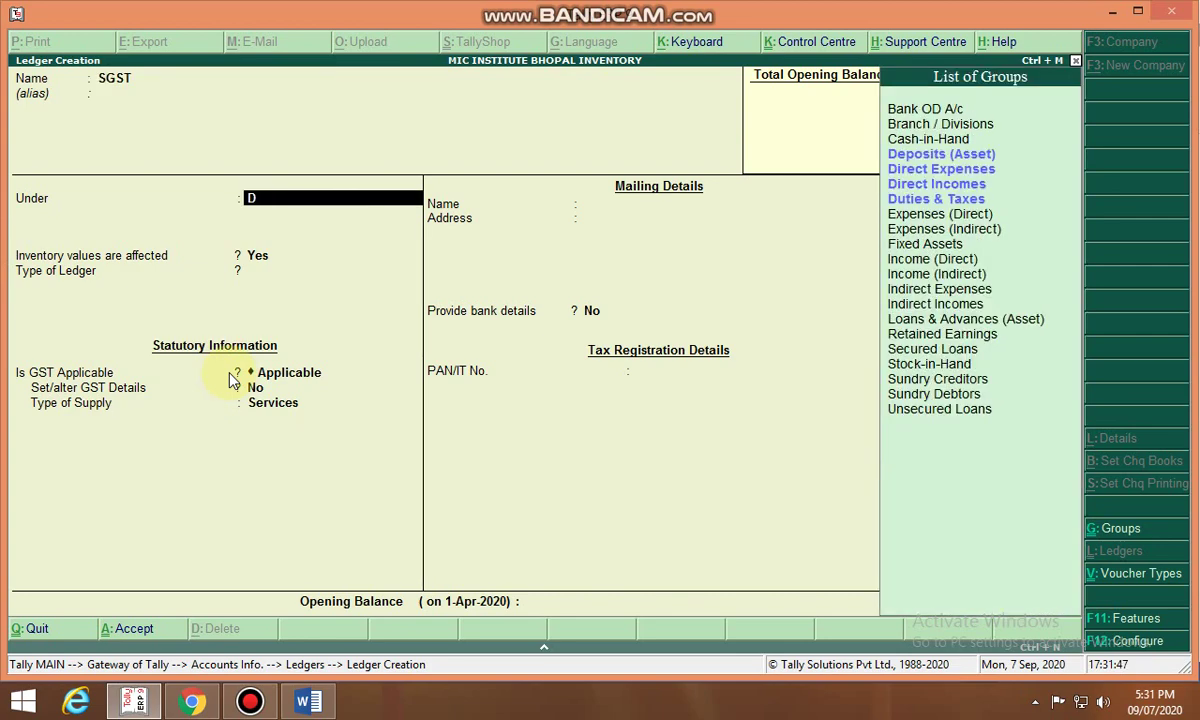
{"action": "key", "text": "Down"}
{"action": "key", "text": "Down"}
{"action": "key", "text": "Up"}
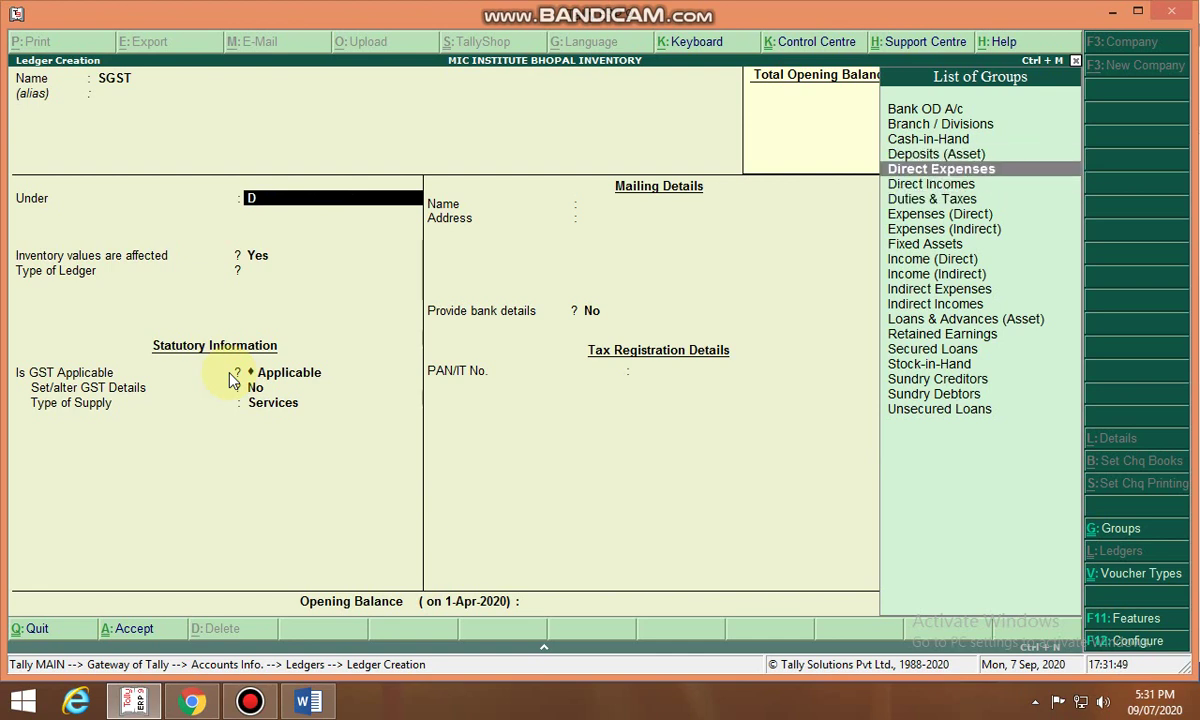
{"action": "key", "text": "Down"}
{"action": "key", "text": "Down"}
{"action": "key", "text": "Return"}
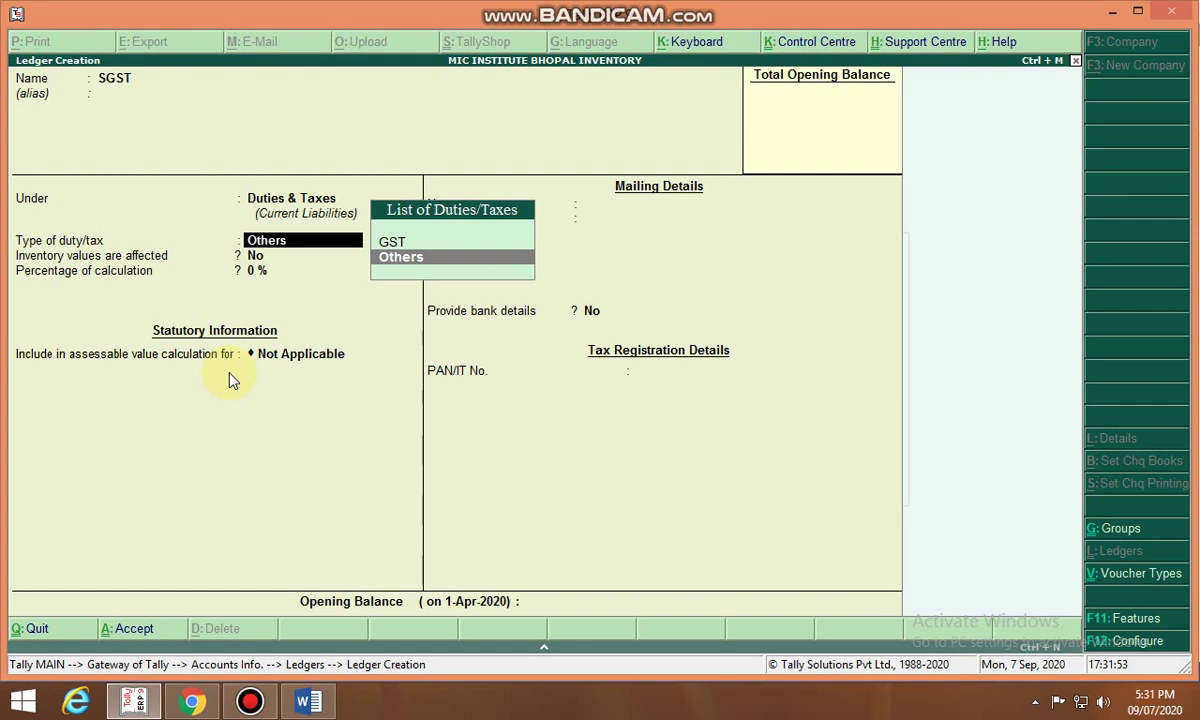
Set SGST's duty type to GST, tax type to State Tax, calculation to 0 % and rounding to Not Applicable, and save the ledger.
{"action": "key", "text": "Up"}
{"action": "key", "text": "Return"}
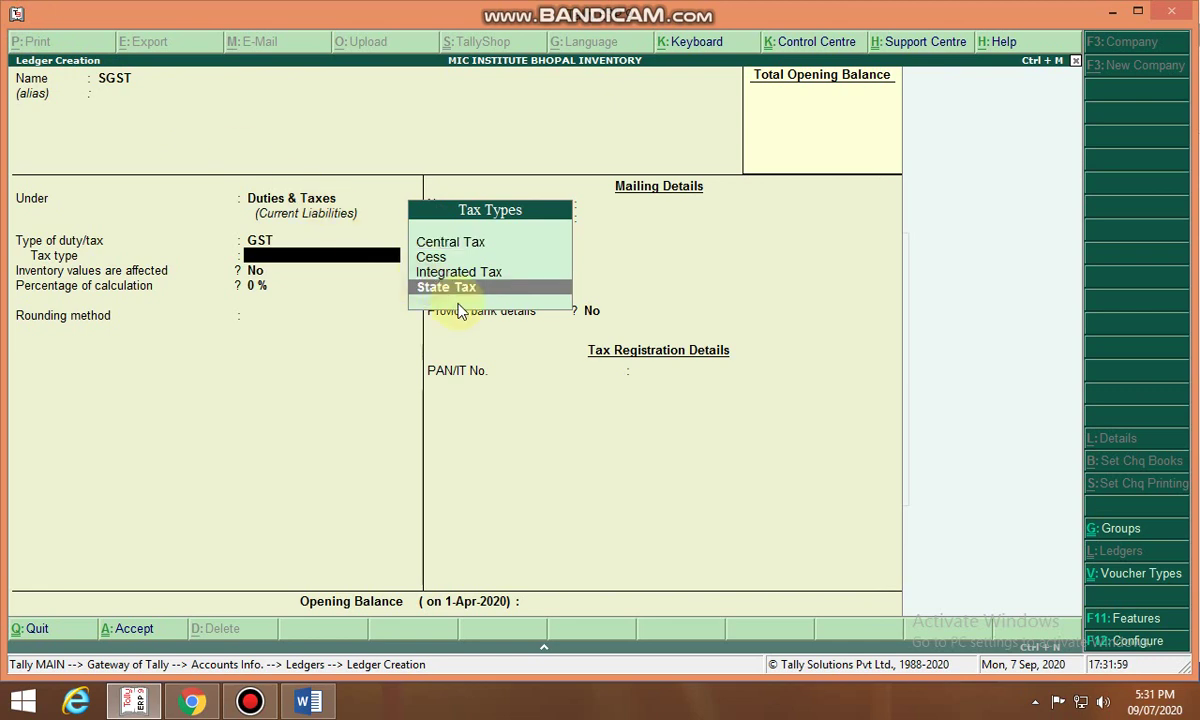
{"action": "left_click", "coordinate": [527, 296]}
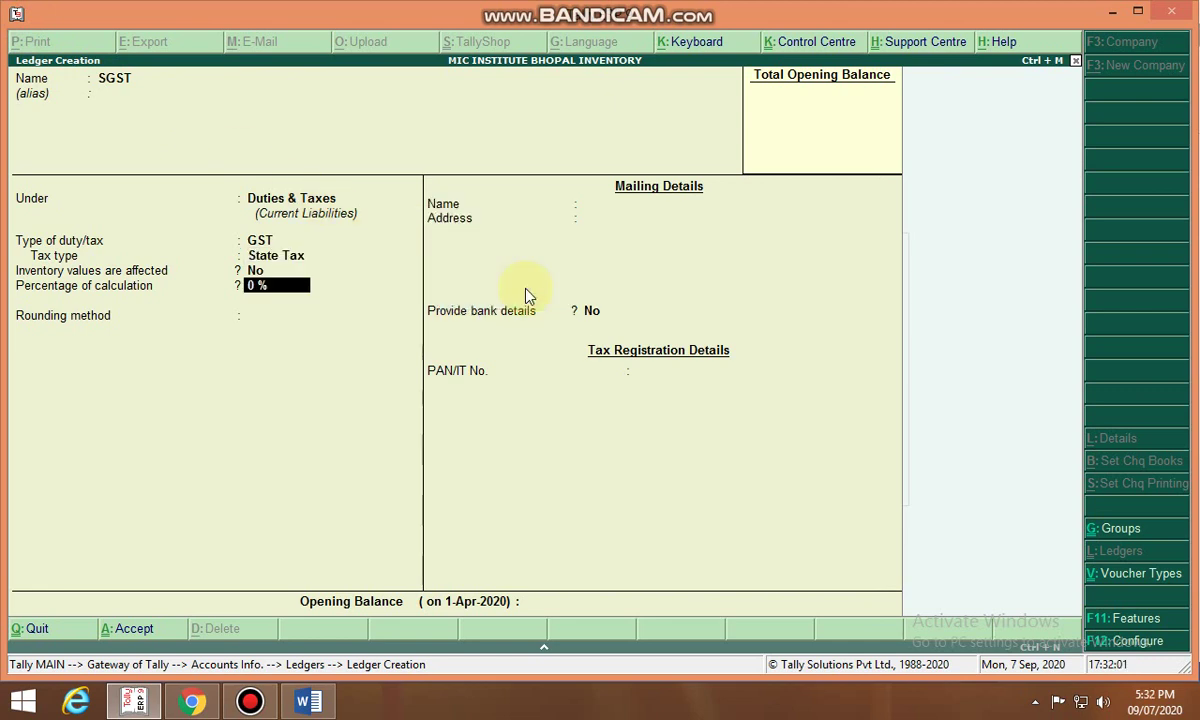
{"action": "key", "text": "Return"}
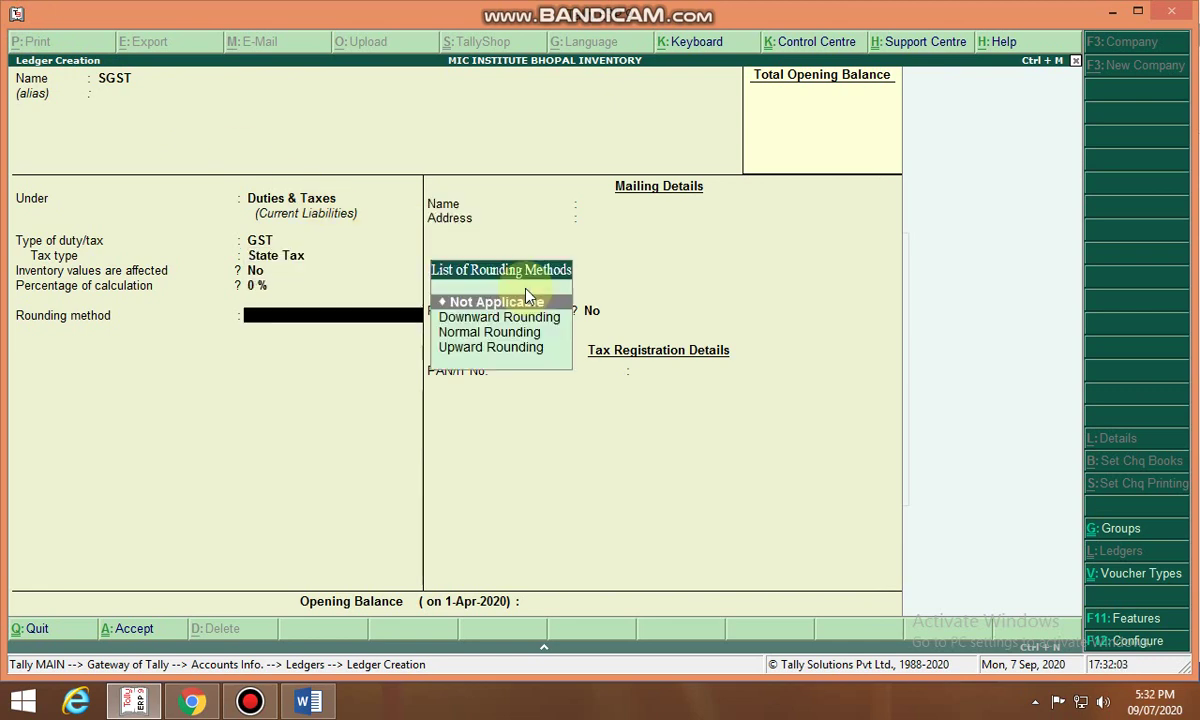
{"action": "left_click", "coordinate": [527, 296]}
{"action": "key", "text": "Return"}
{"action": "key", "text": "Return"}
{"action": "left_click", "coordinate": [527, 296]}
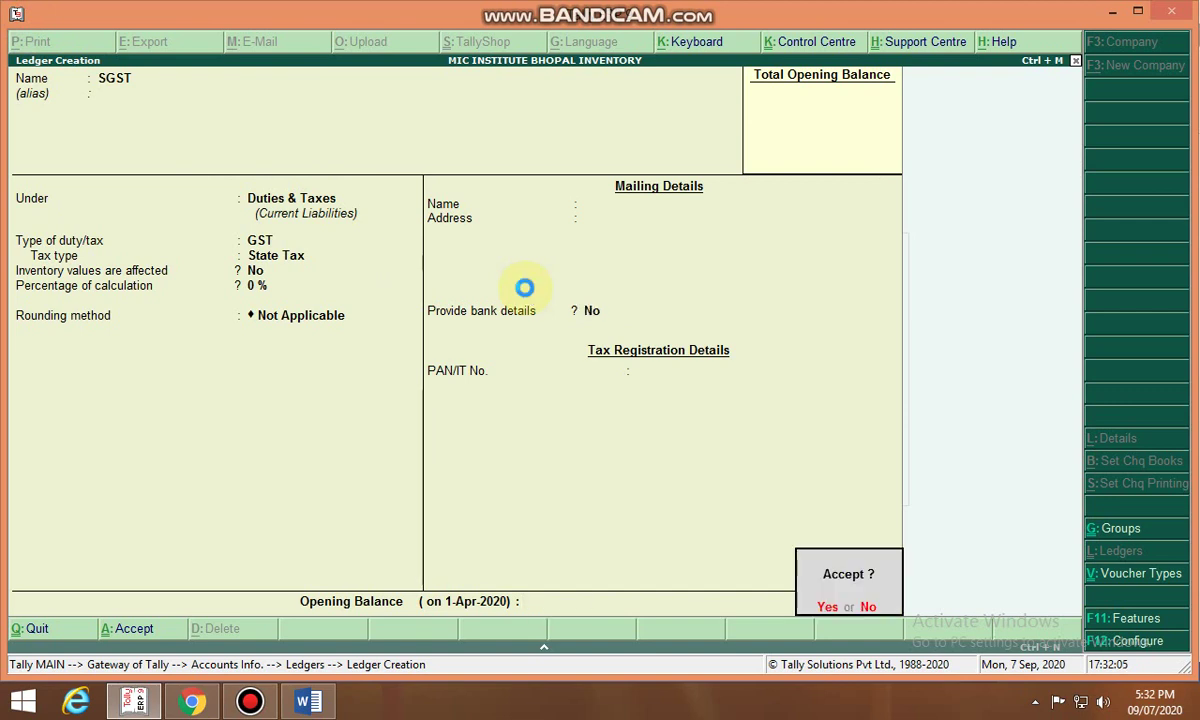
Start a new ledger named CGST under Duties & Taxes with GST as the type of duty/tax.
{"action": "type", "text": "C"}
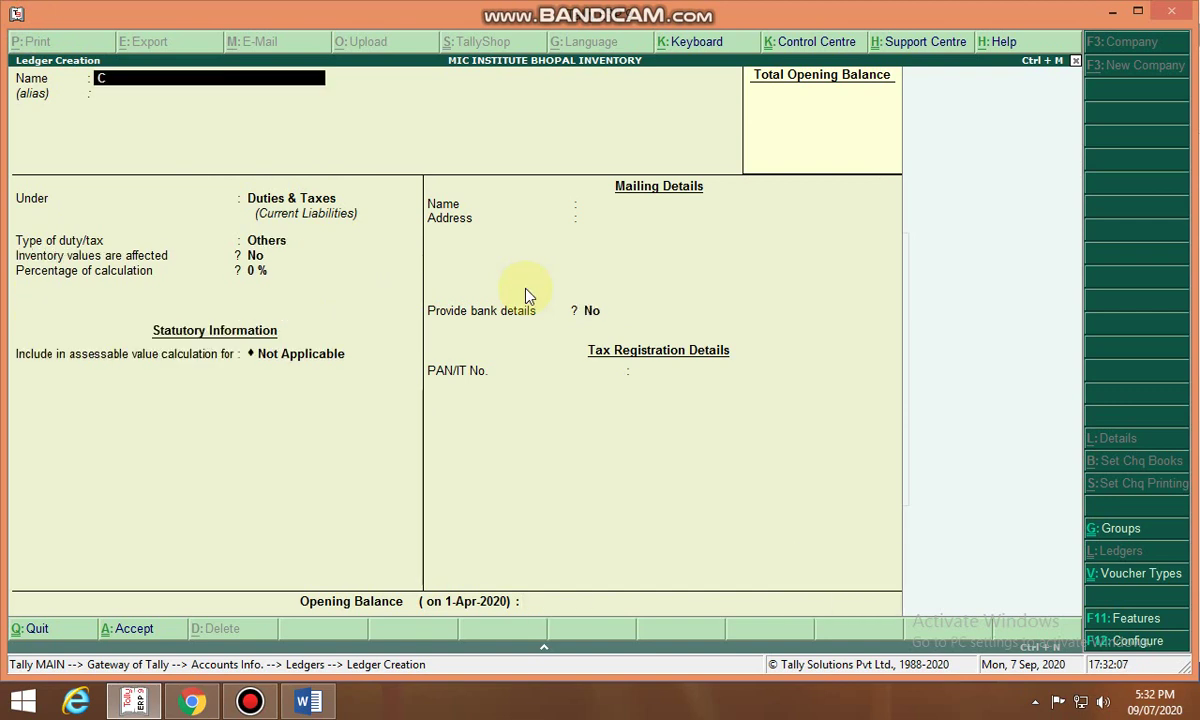
{"action": "type", "text": "GST"}
{"action": "key", "text": "Return"}
{"action": "key", "text": "Return"}
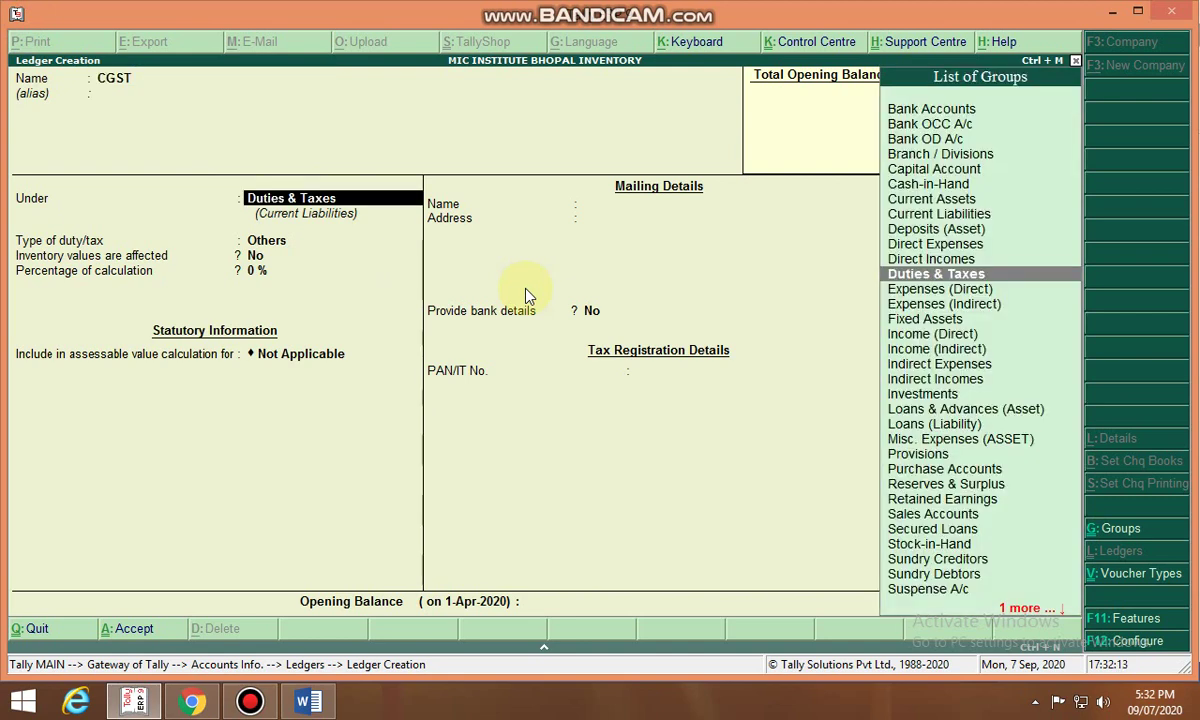
{"action": "key", "text": "Return"}
{"action": "key", "text": "Up"}
{"action": "key", "text": "Return"}
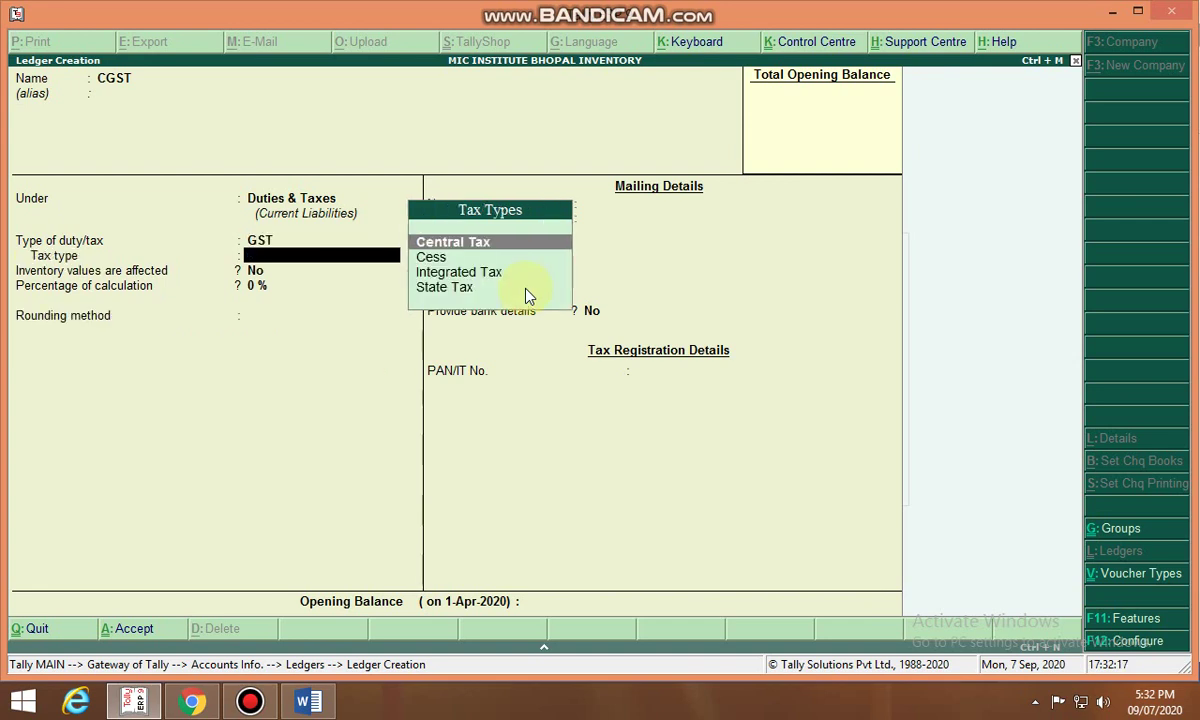
Set CGST's tax type to Central Tax, calculation to 0 % and rounding to Not Applicable, save it and return to the Gateway of Tally.
{"action": "key", "text": "Return"}
{"action": "key", "text": "Return"}
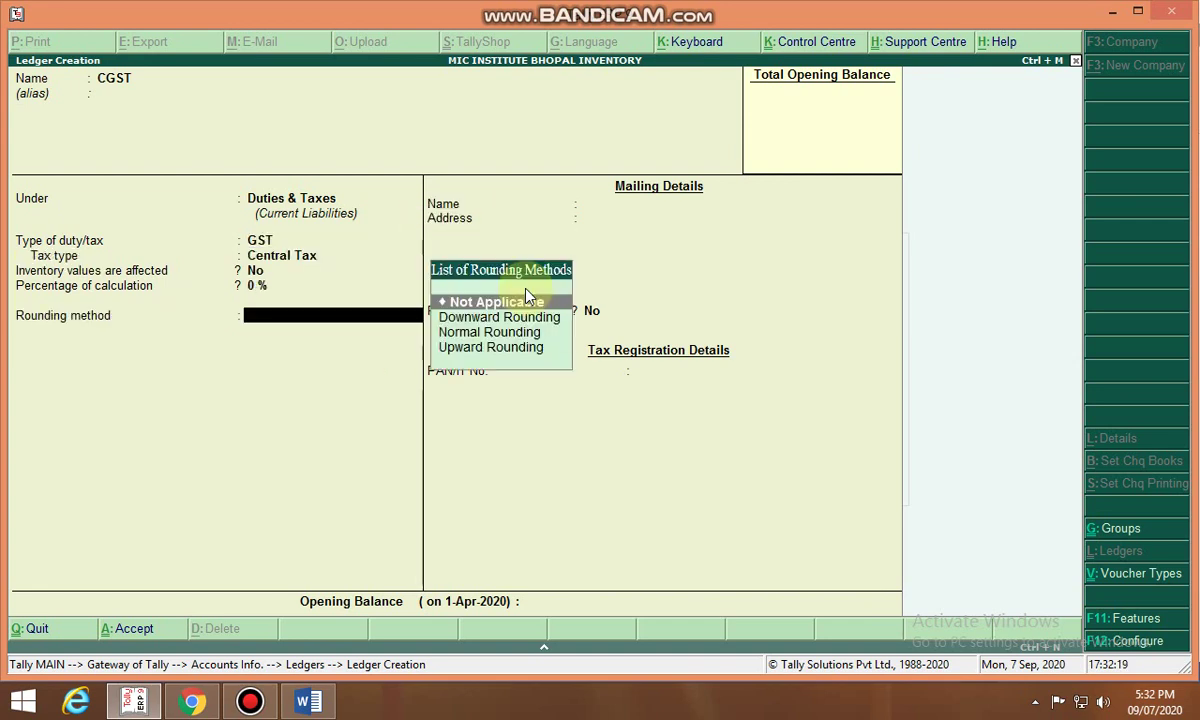
{"action": "key", "text": "Return"}
{"action": "key", "text": "Return"}
{"action": "key", "text": "Return"}
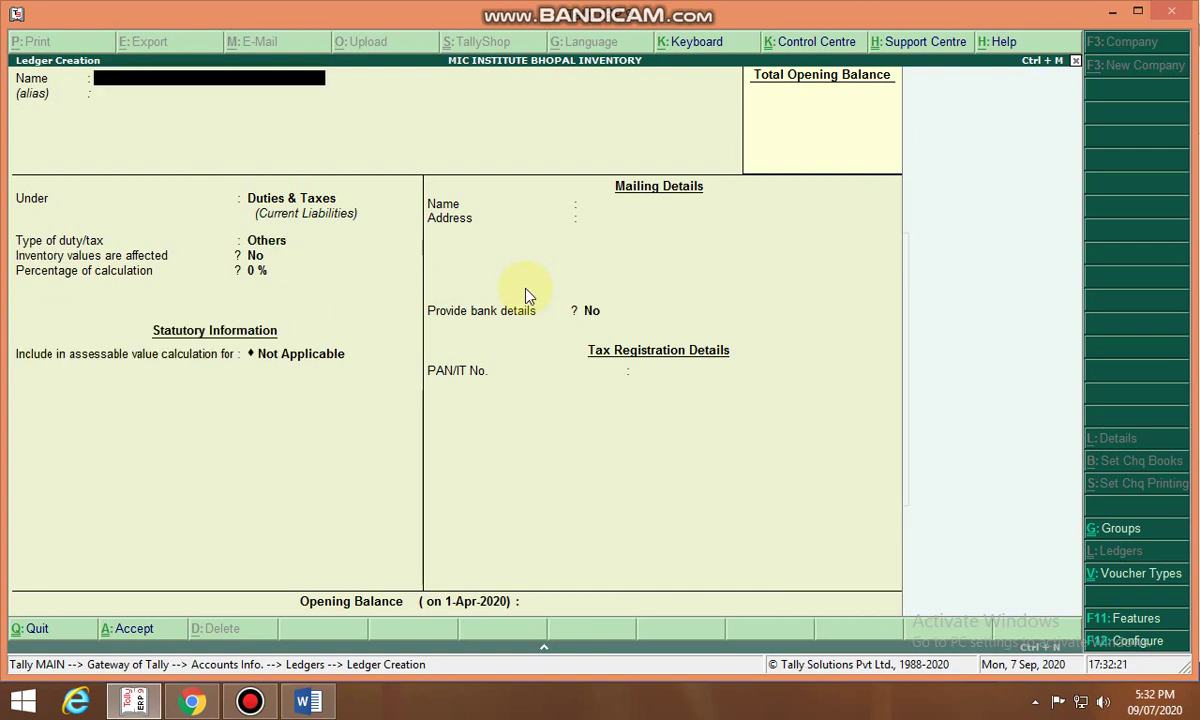
{"action": "key", "text": "Escape"}
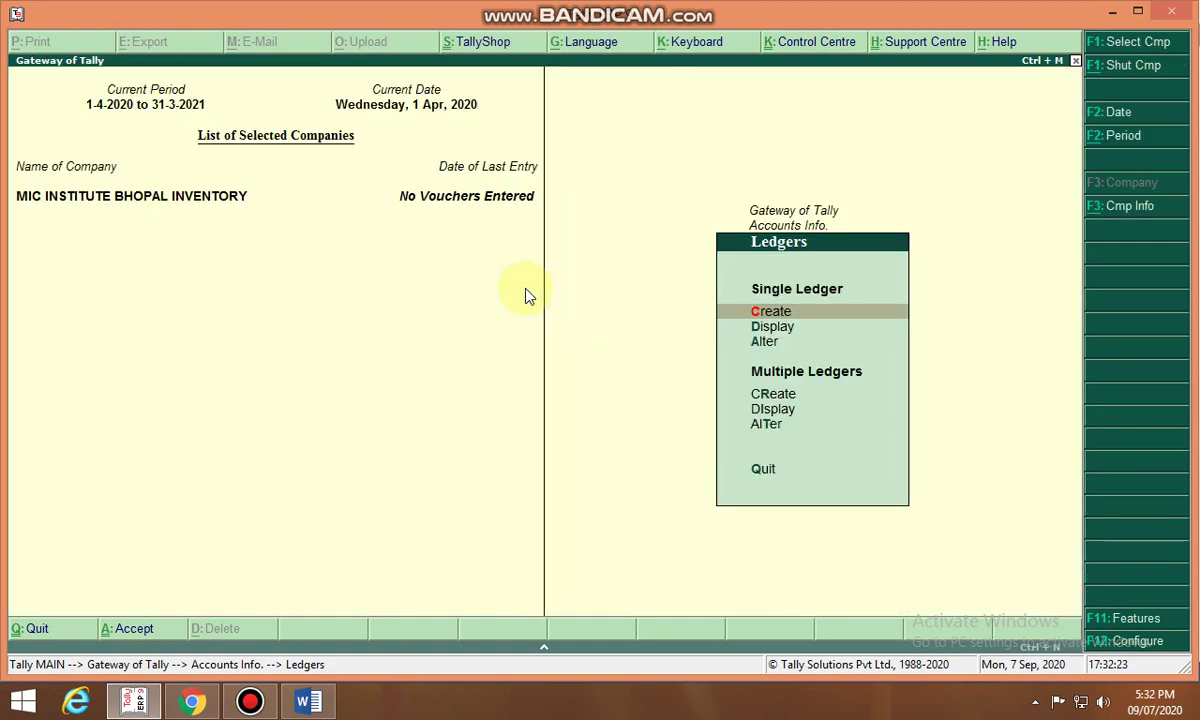
{"action": "key", "text": "Escape"}
{"action": "key", "text": "Escape"}
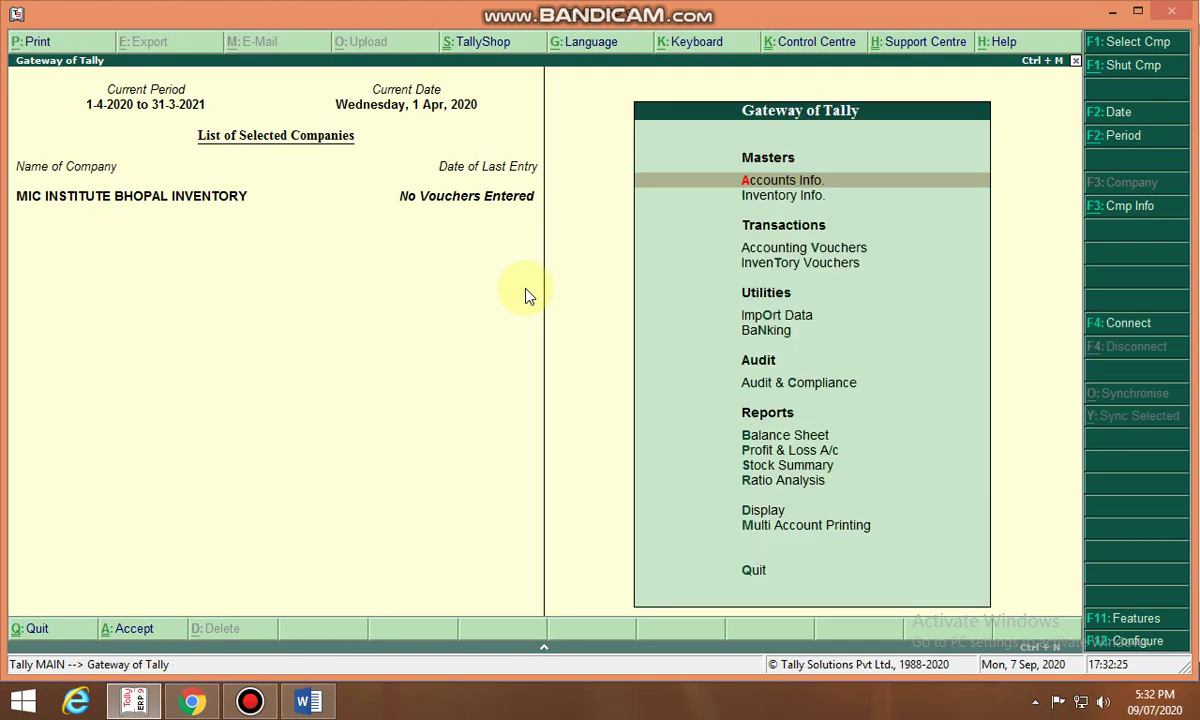
Create a stock group named Tv under Primary, with adding item quantities and Set/alter GST Details both set to No.
{"action": "key", "text": "Down"}
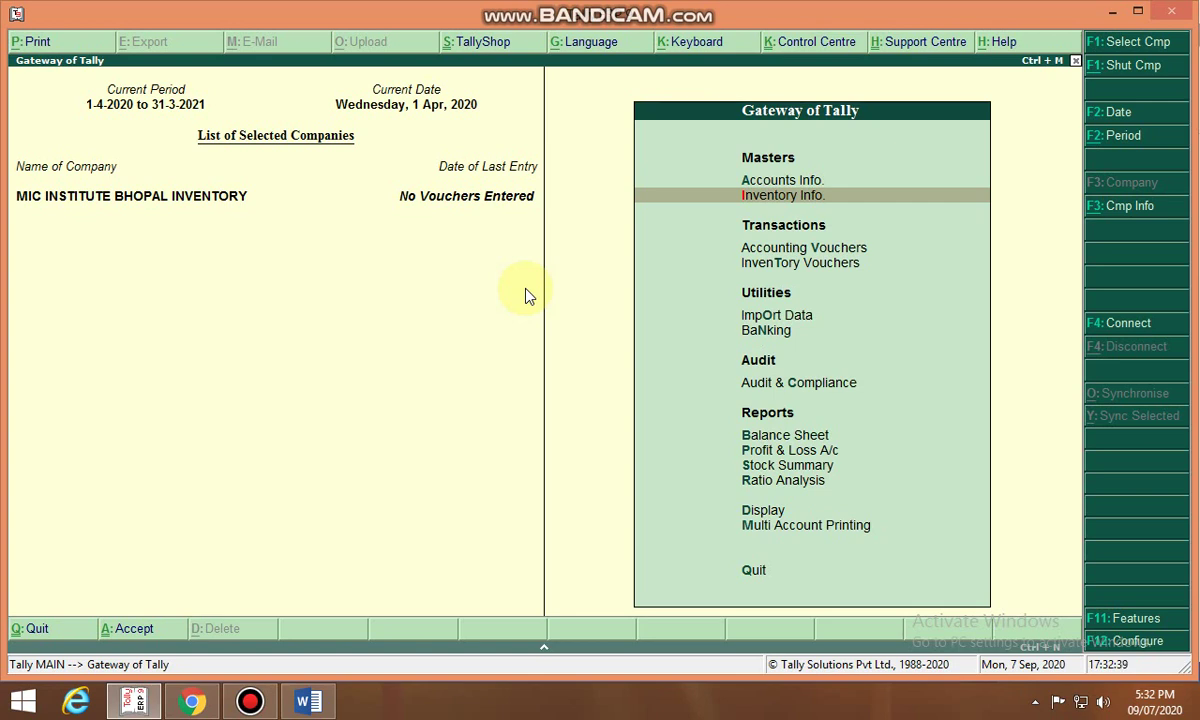
{"action": "key", "text": "Return"}
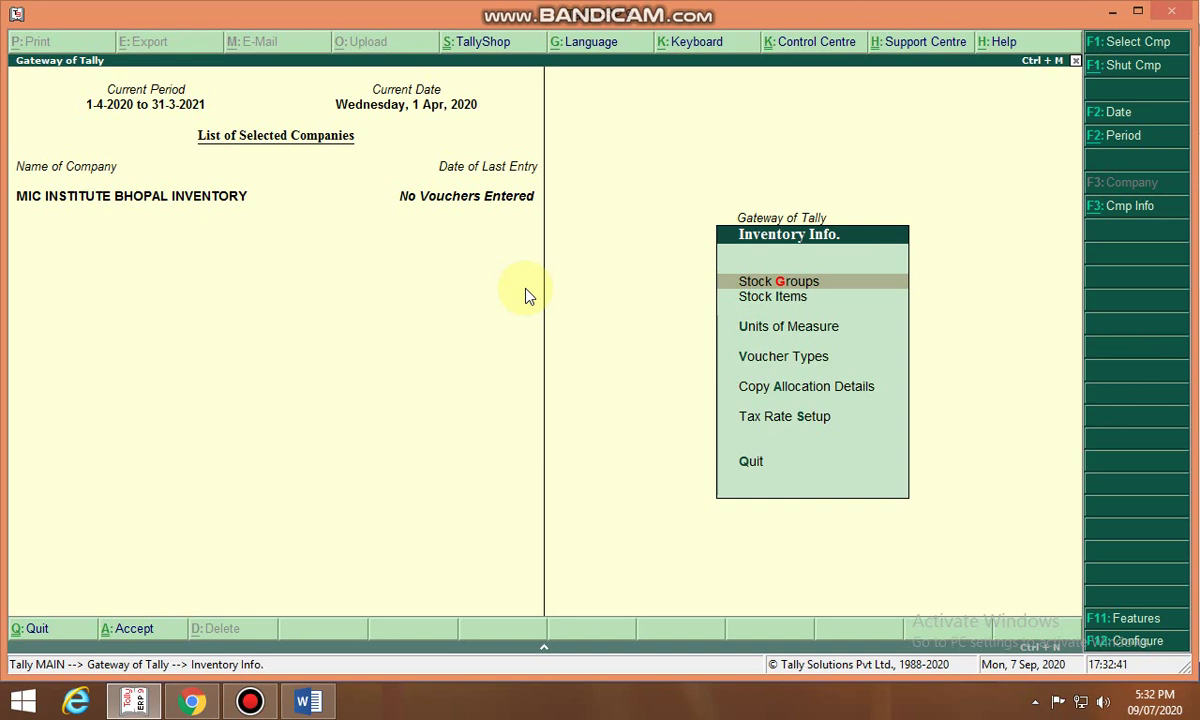
{"action": "key", "text": "Return"}
{"action": "key", "text": "Return"}
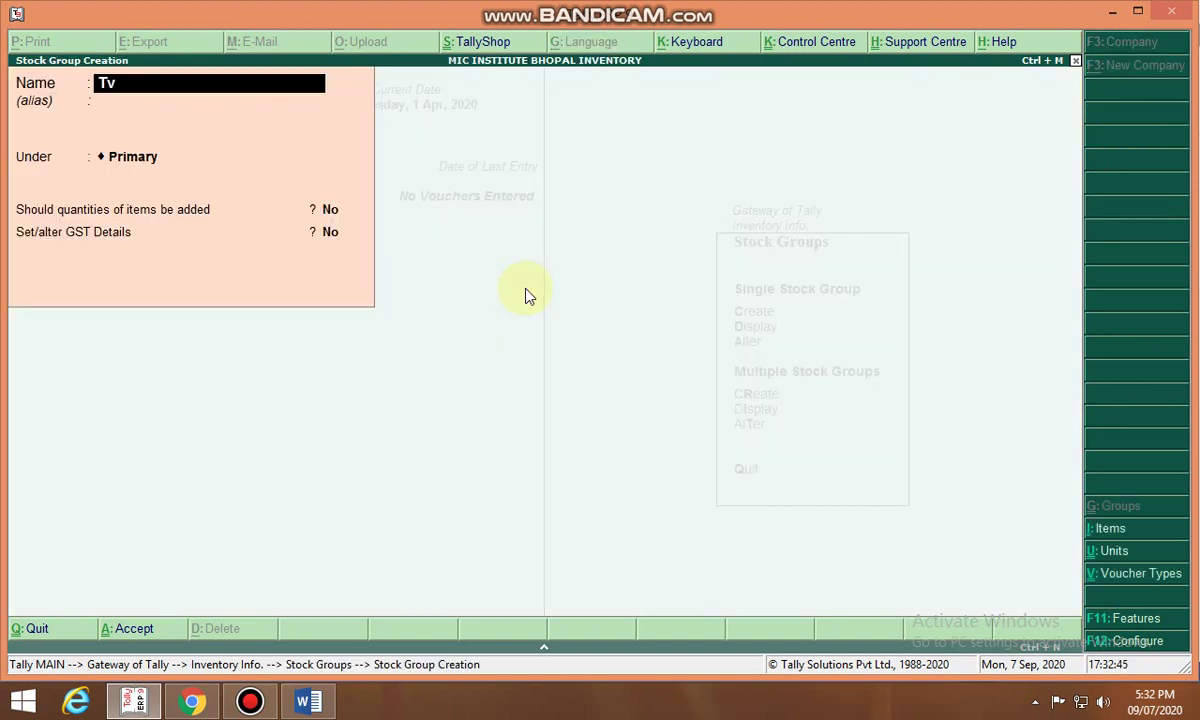
{"action": "type", "text": "Tv"}
{"action": "key", "text": "Return"}
{"action": "key", "text": "Return"}
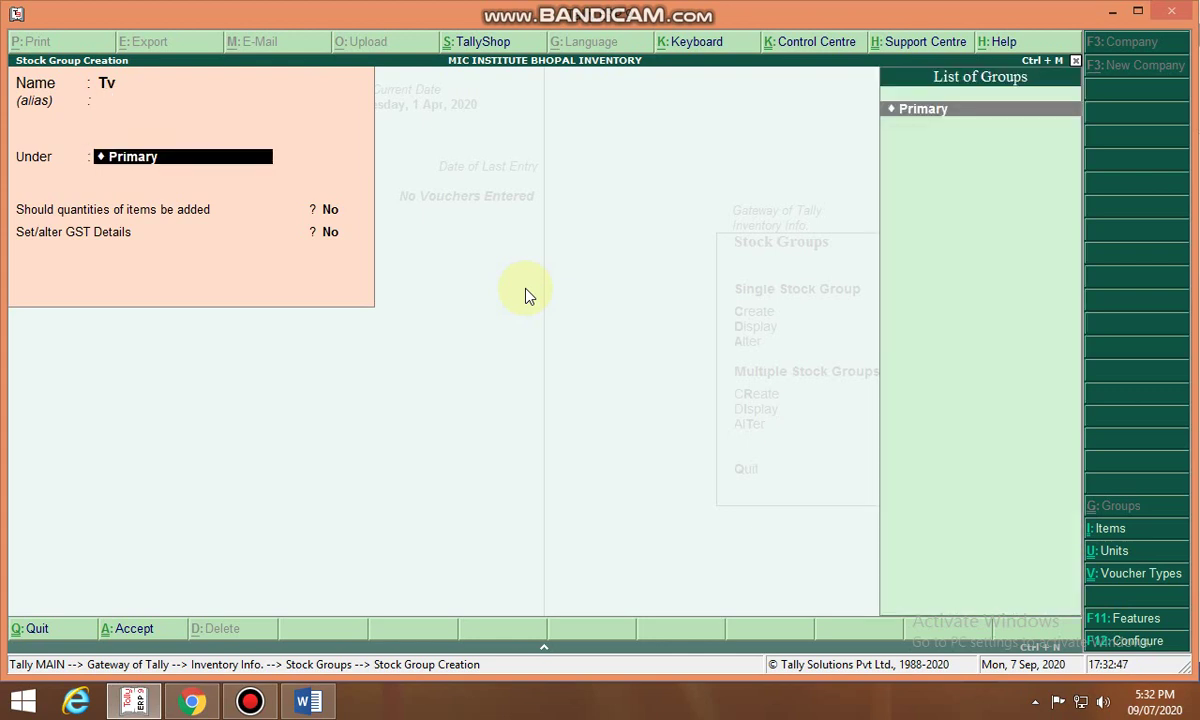
{"action": "key", "text": "Return"}
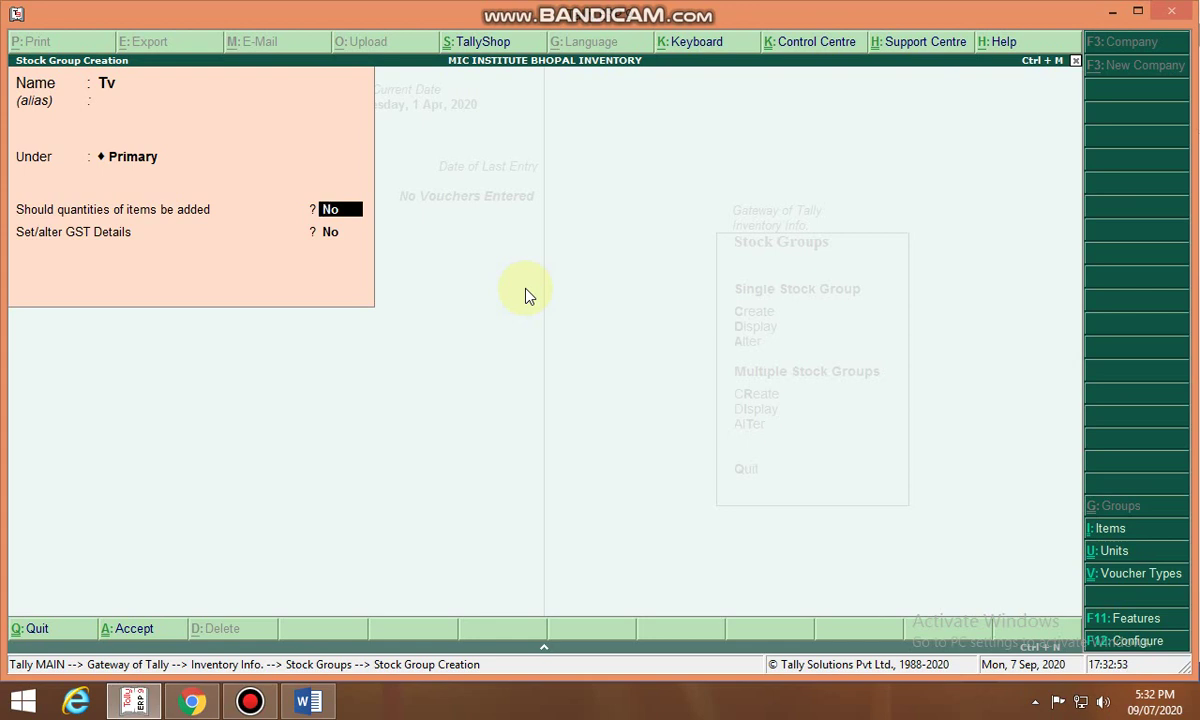
{"action": "key", "text": "Return"}
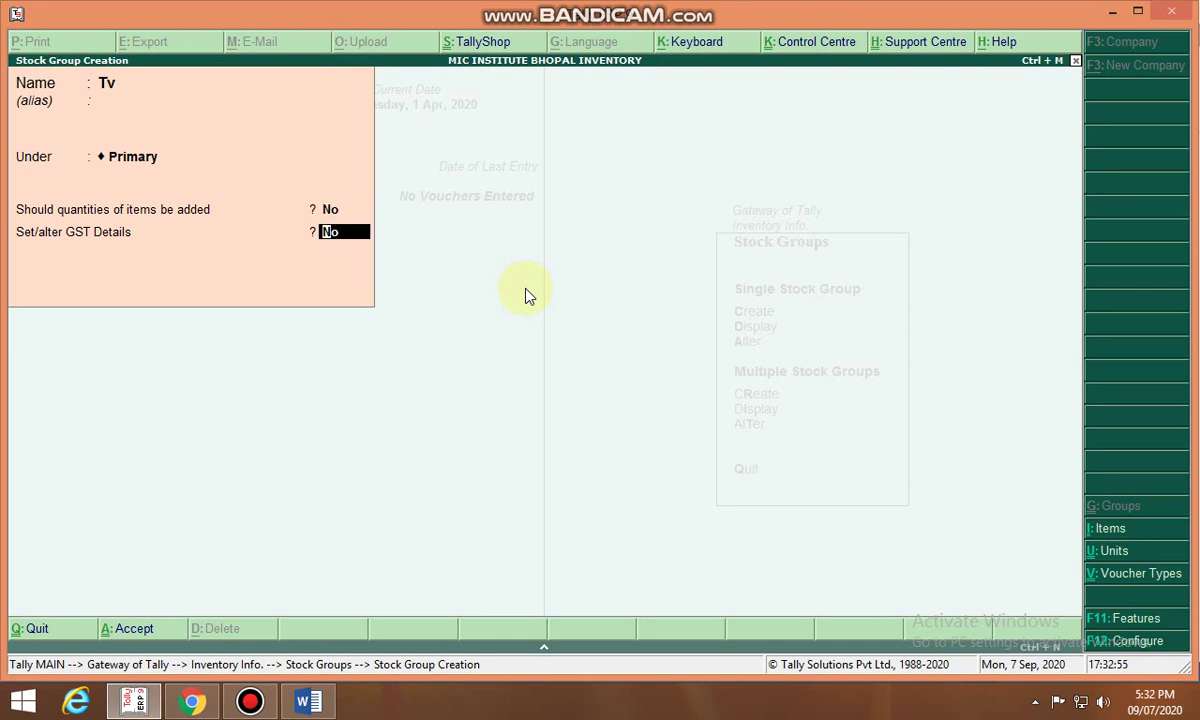
{"action": "key", "text": "Return"}
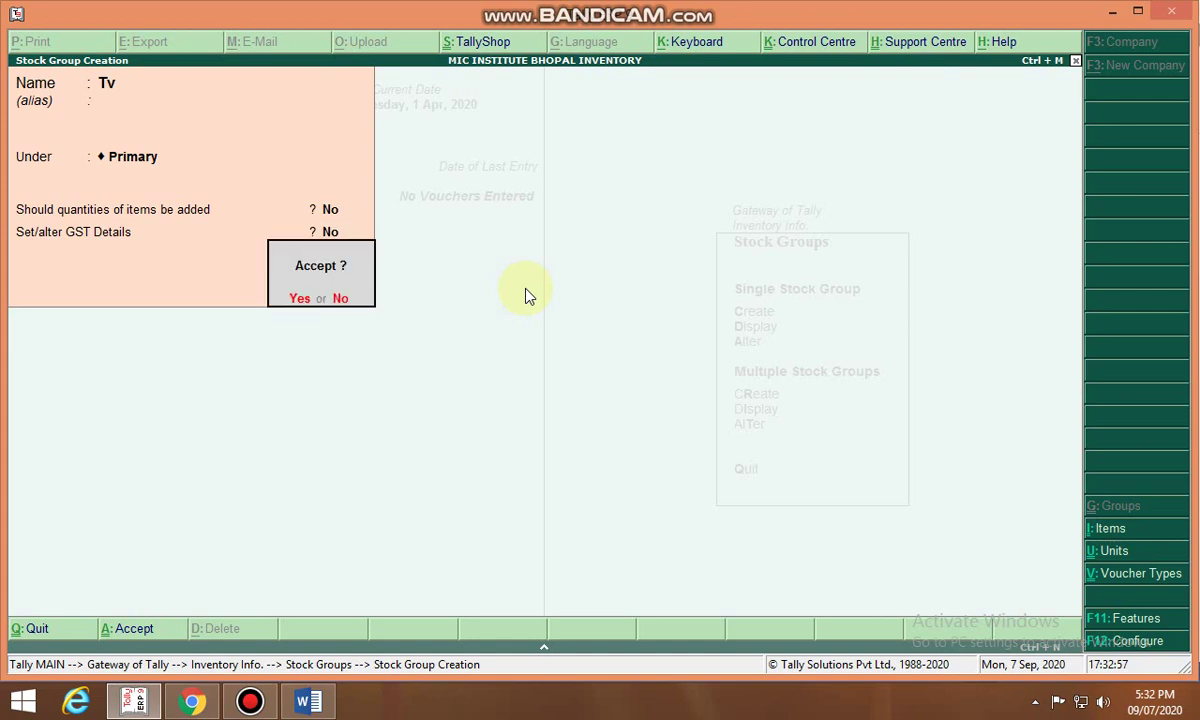
{"action": "key", "text": "Return"}
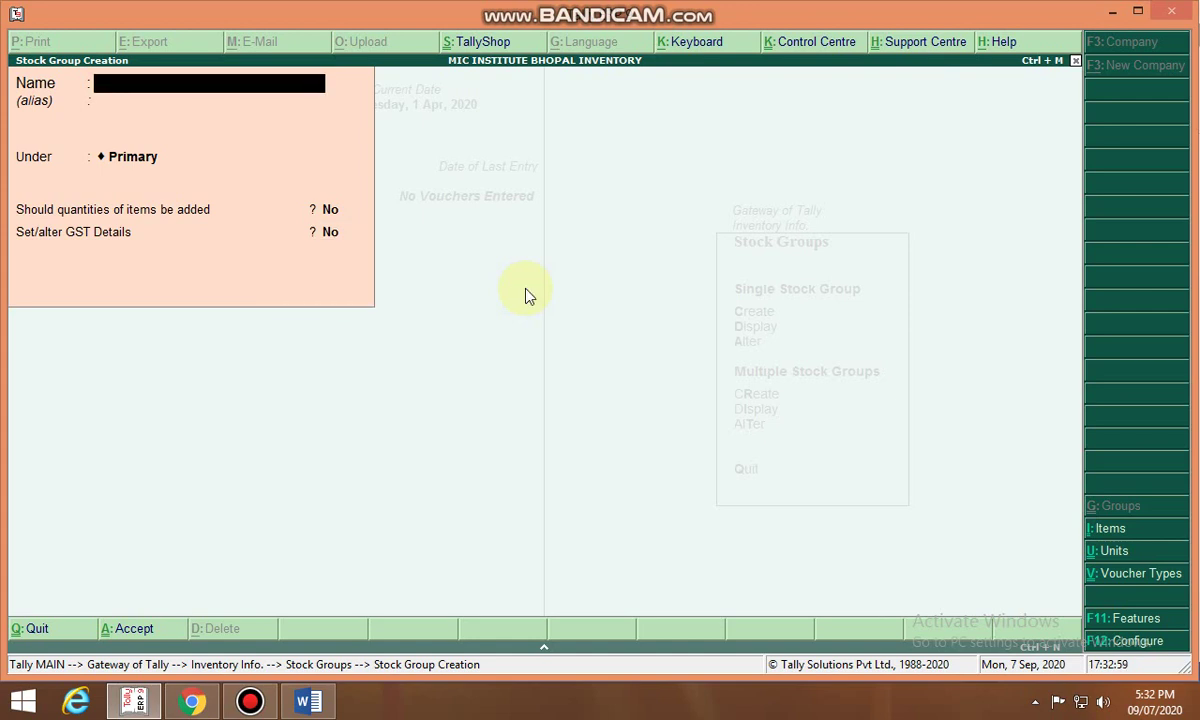
Create a stock group named Mobile under Primary, keeping item quantities and GST details at No, and leave stock group creation.
{"action": "type", "text": "N"}
{"action": "key", "text": "BackSpace"}
{"action": "type", "text": "Mobile"}
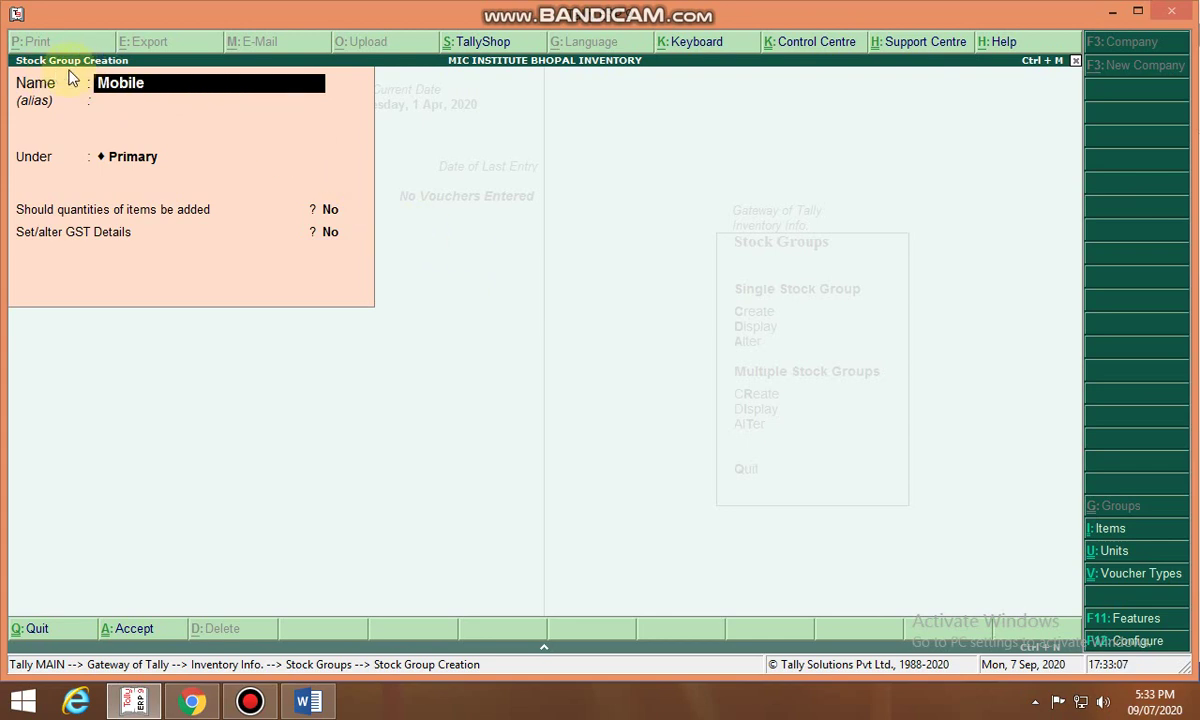
{"action": "key", "text": "Return"}
{"action": "key", "text": "Return"}
{"action": "key", "text": "Return"}
{"action": "key", "text": "Return"}
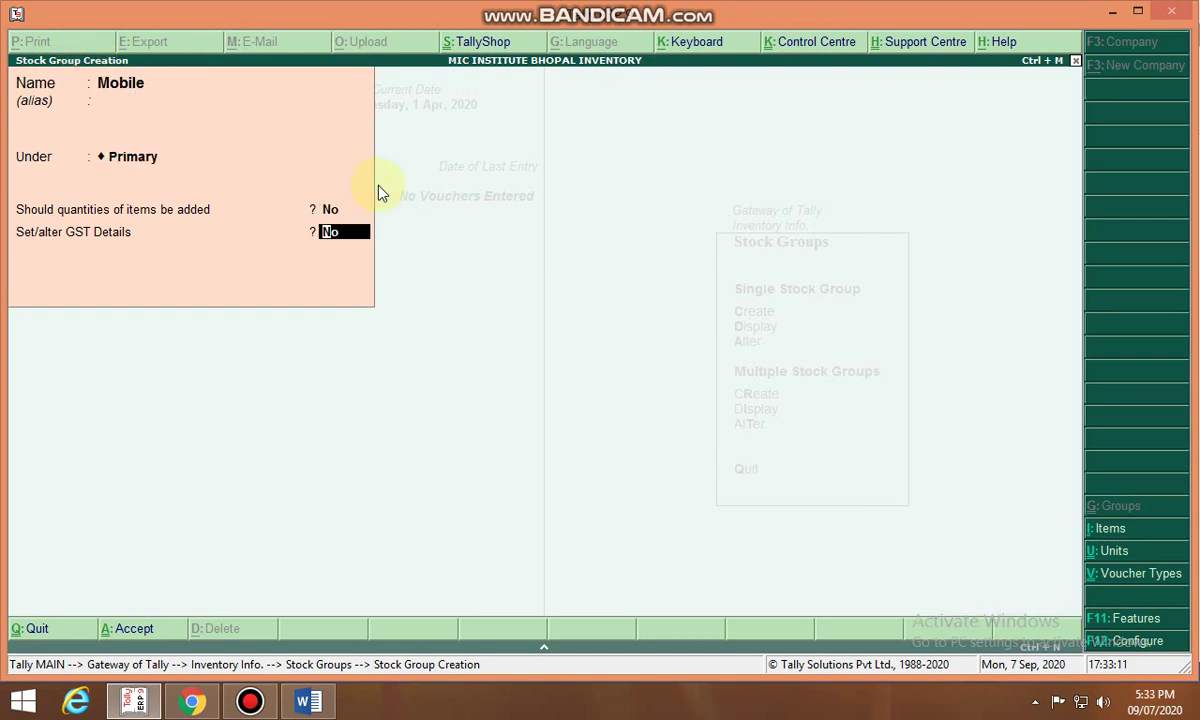
{"action": "key", "text": "Up"}
{"action": "key", "text": "Up"}
{"action": "key", "text": "Return"}
{"action": "key", "text": "Return"}
{"action": "key", "text": "Return"}
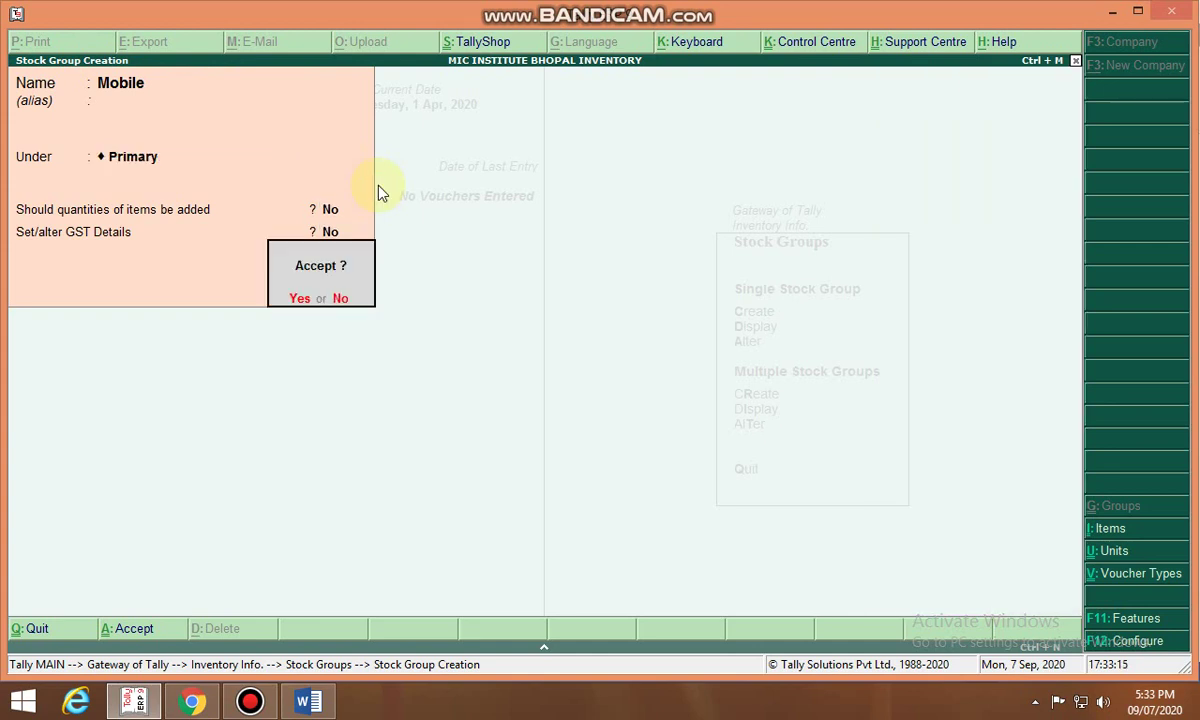
{"action": "key", "text": "n"}
{"action": "key", "text": "Escape"}
{"action": "key", "text": "y"}
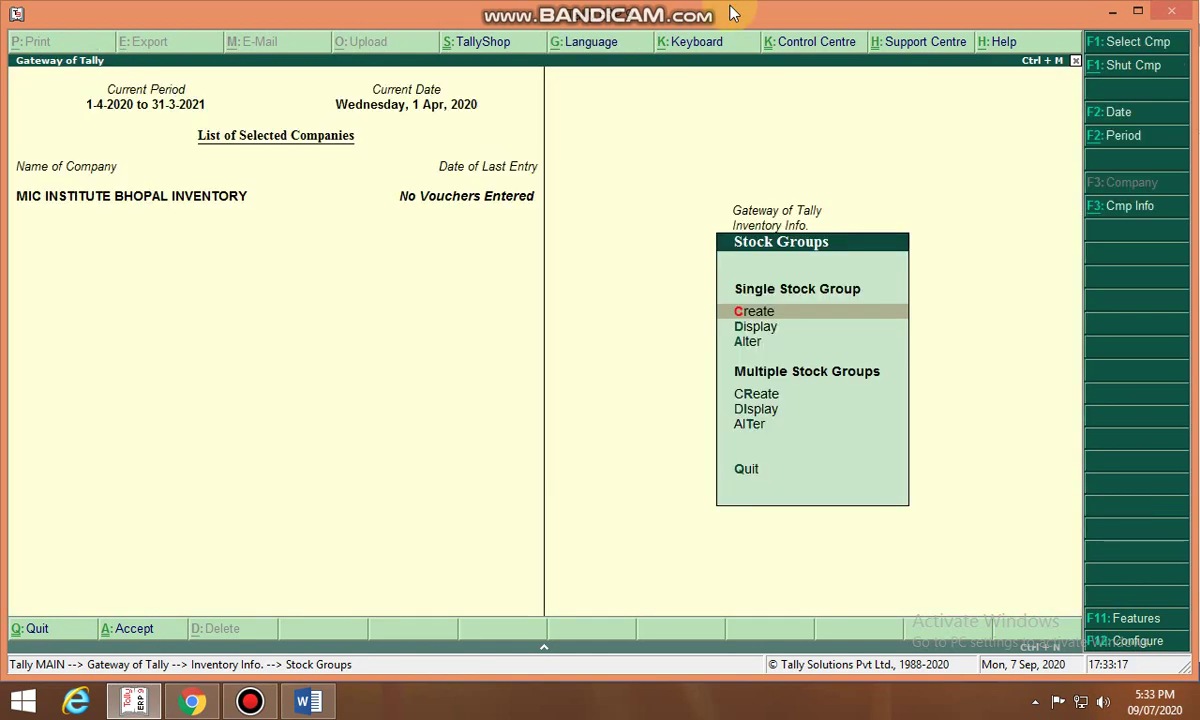
Open the creation form for a new unit of measure in the inventory masters.
{"action": "key", "text": "Escape"}
{"action": "key", "text": "Down"}
{"action": "key", "text": "Down"}
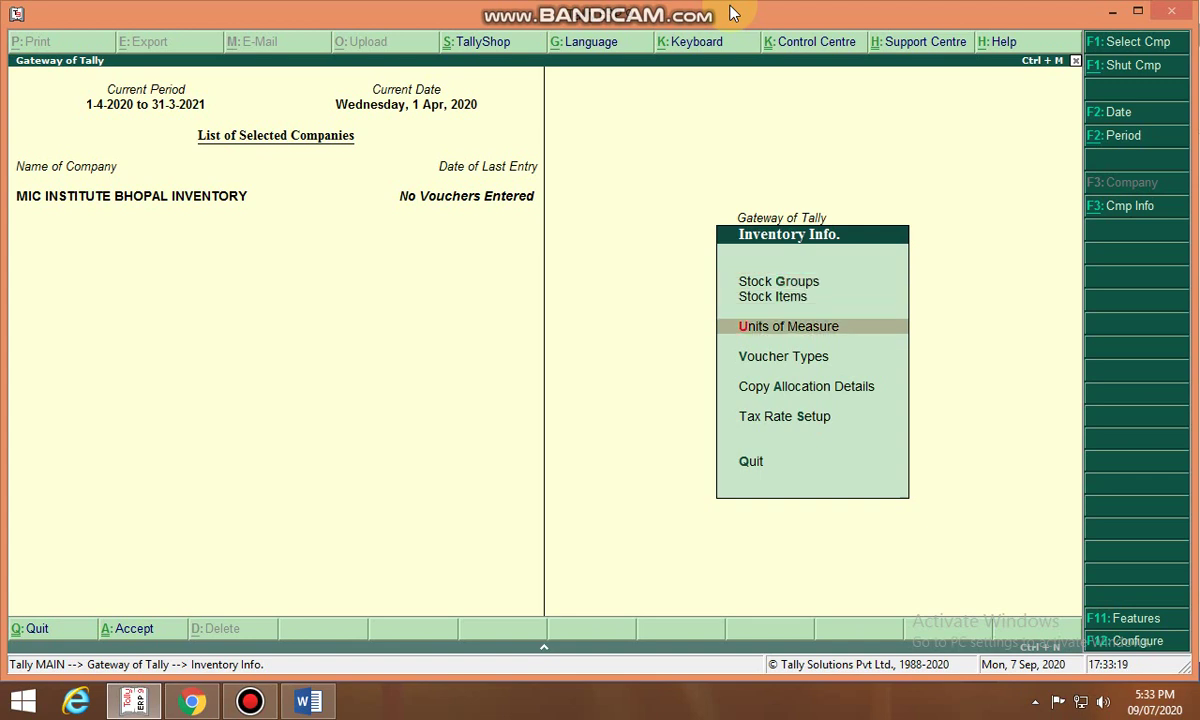
{"action": "key", "text": "Return"}
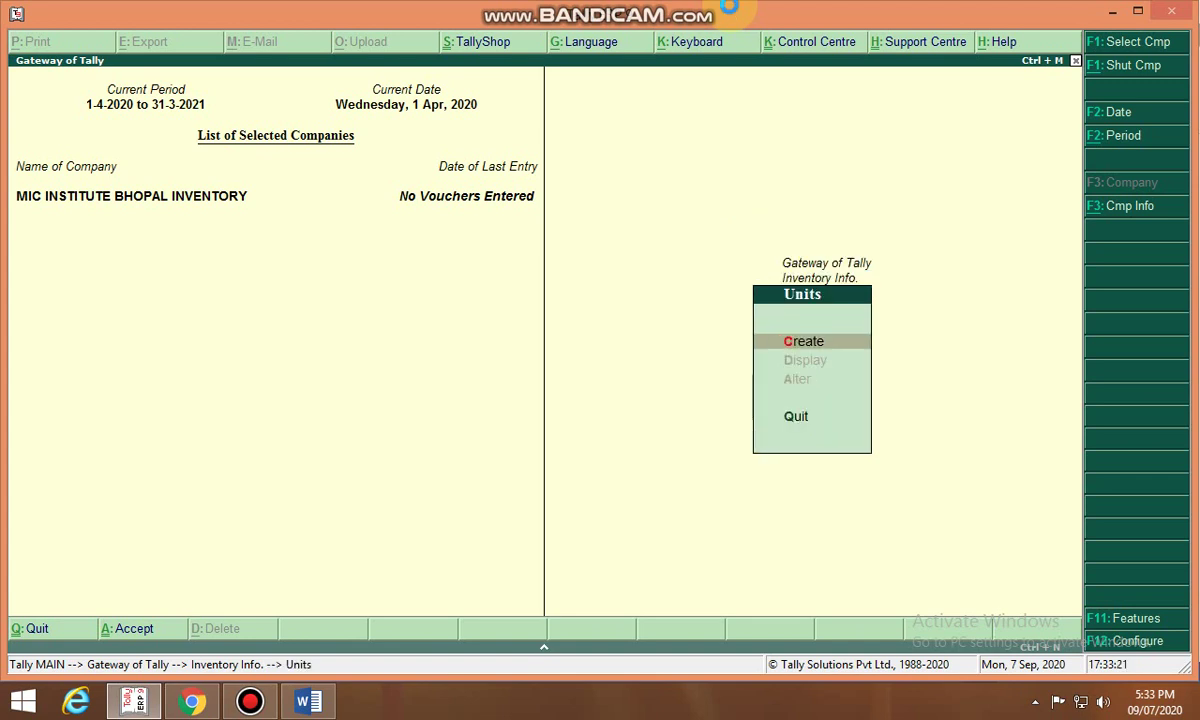
{"action": "key", "text": "Return"}
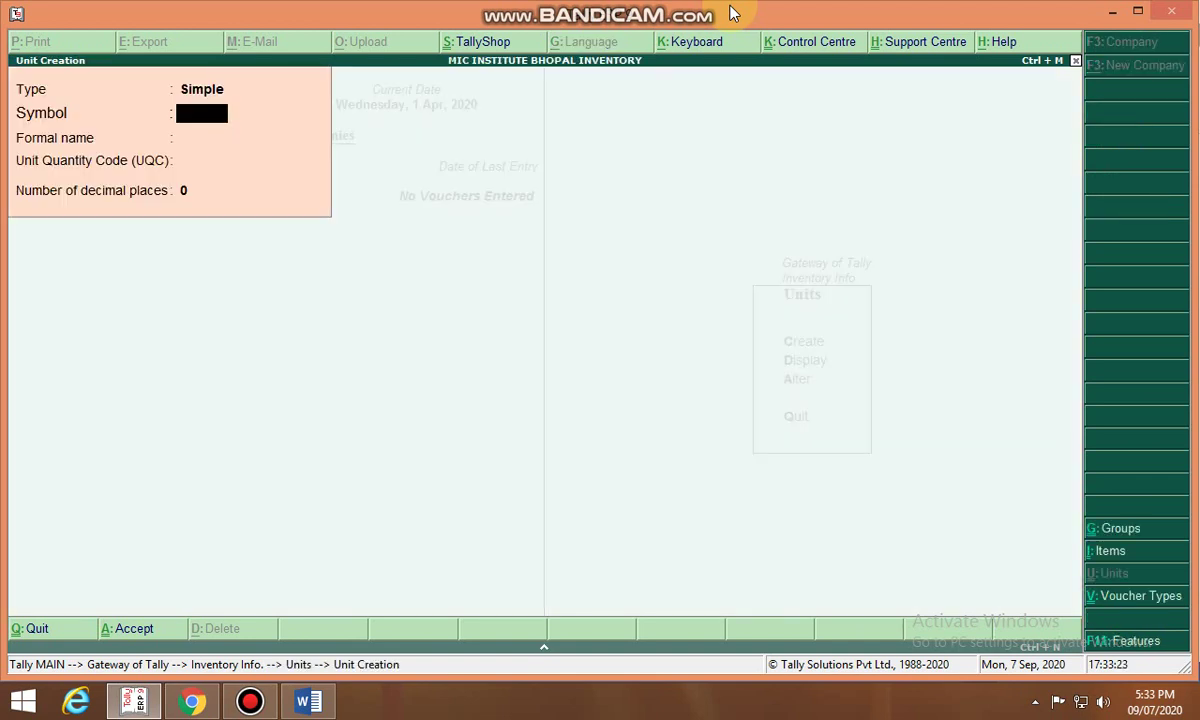
Check the units listed under Unit Creation in the Word document and return to the unit form in Tally.
{"action": "left_click", "coordinate": [1113, 12]}
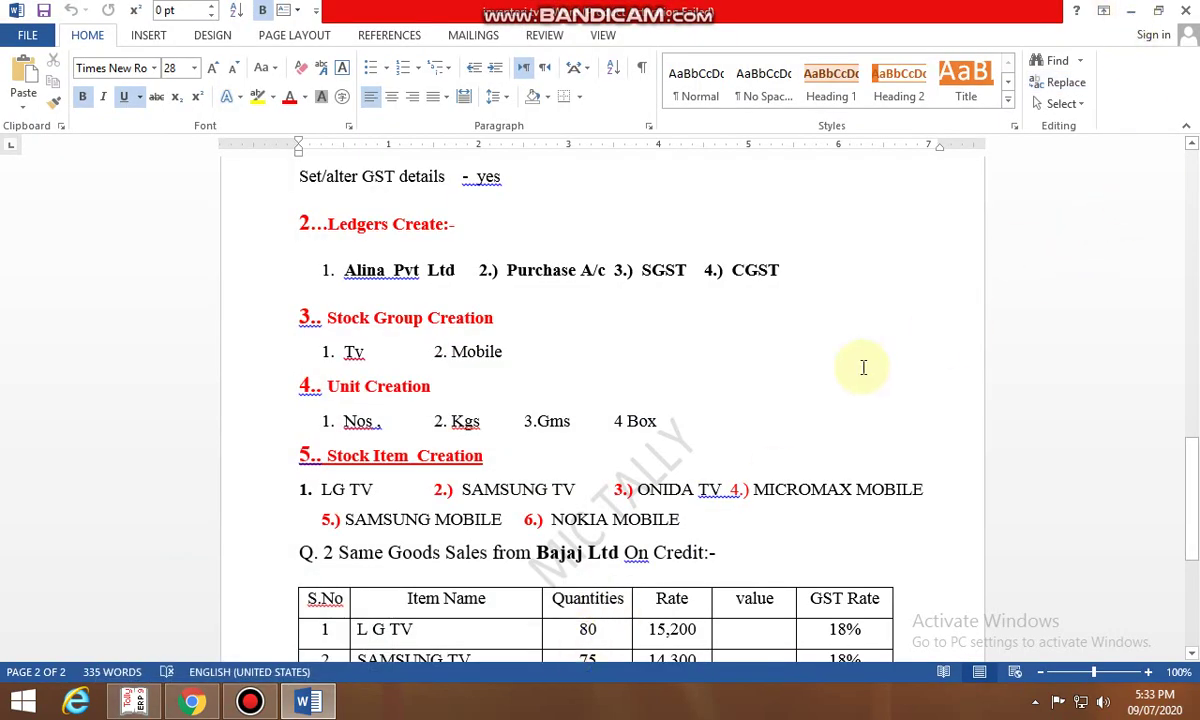
{"action": "left_click", "coordinate": [1130, 10]}
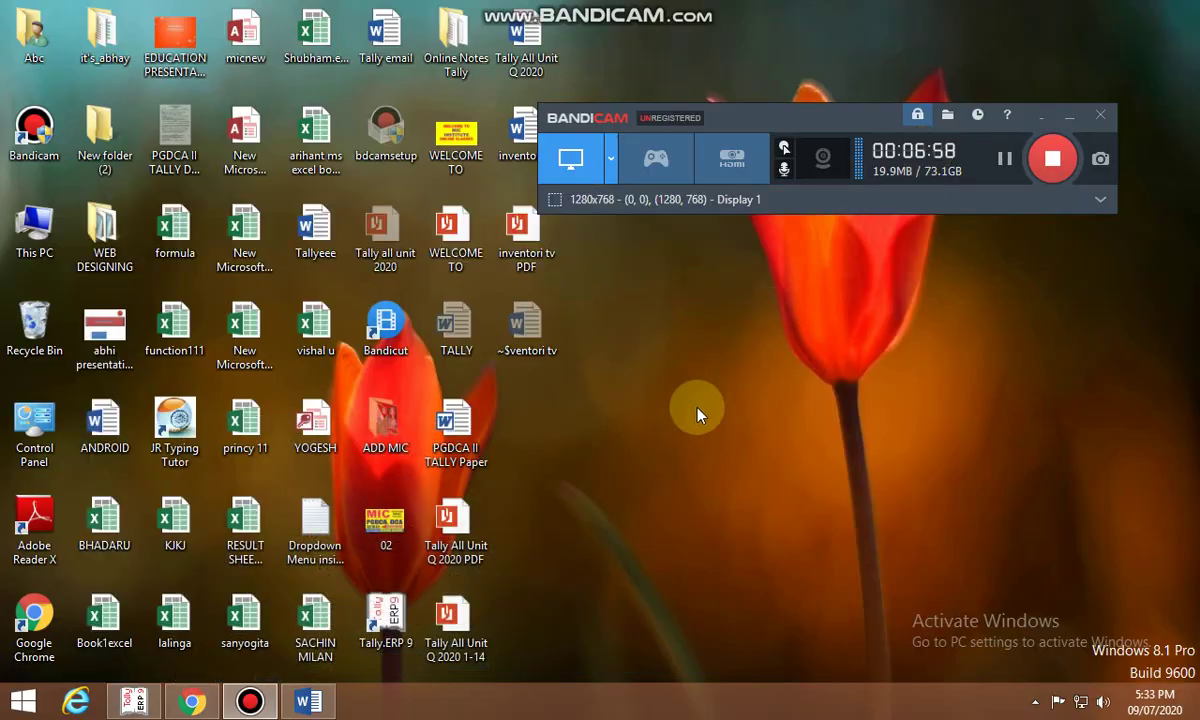
{"action": "left_click", "coordinate": [133, 701]}
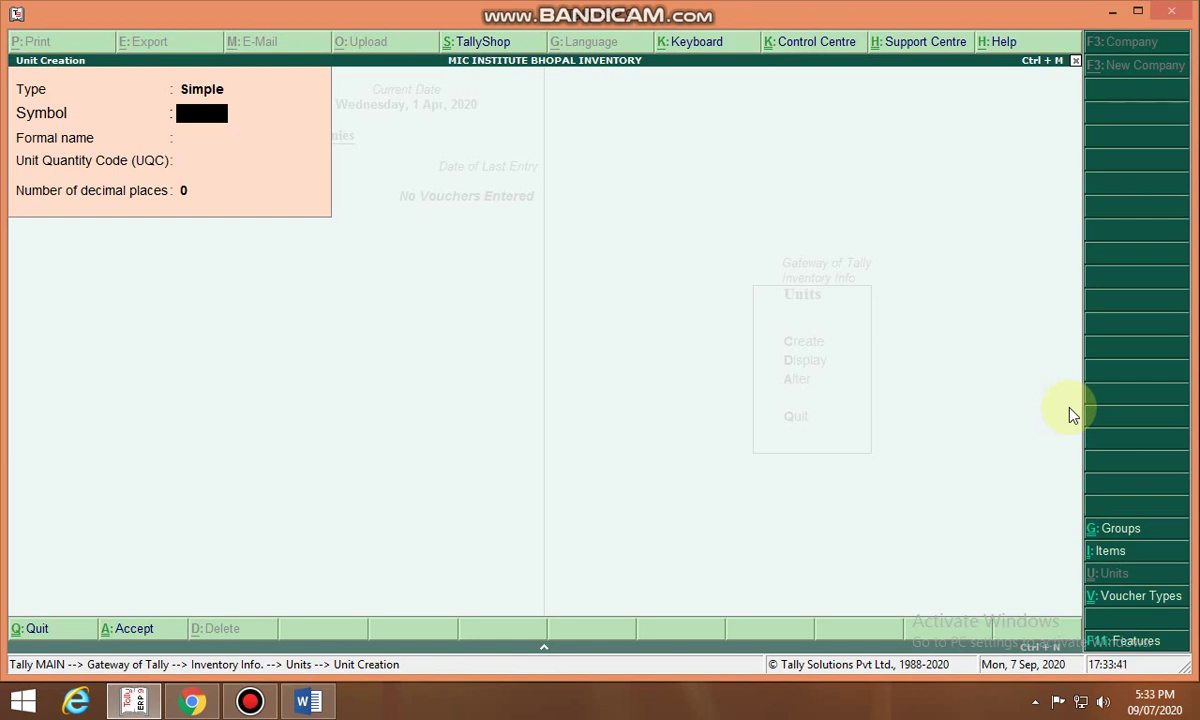
Create a simple unit NOS with formal name Numbers, quantity code NOS-NUMBERS and 0 decimal places.
{"action": "type", "text": "NOS"}
{"action": "key", "text": "Return"}
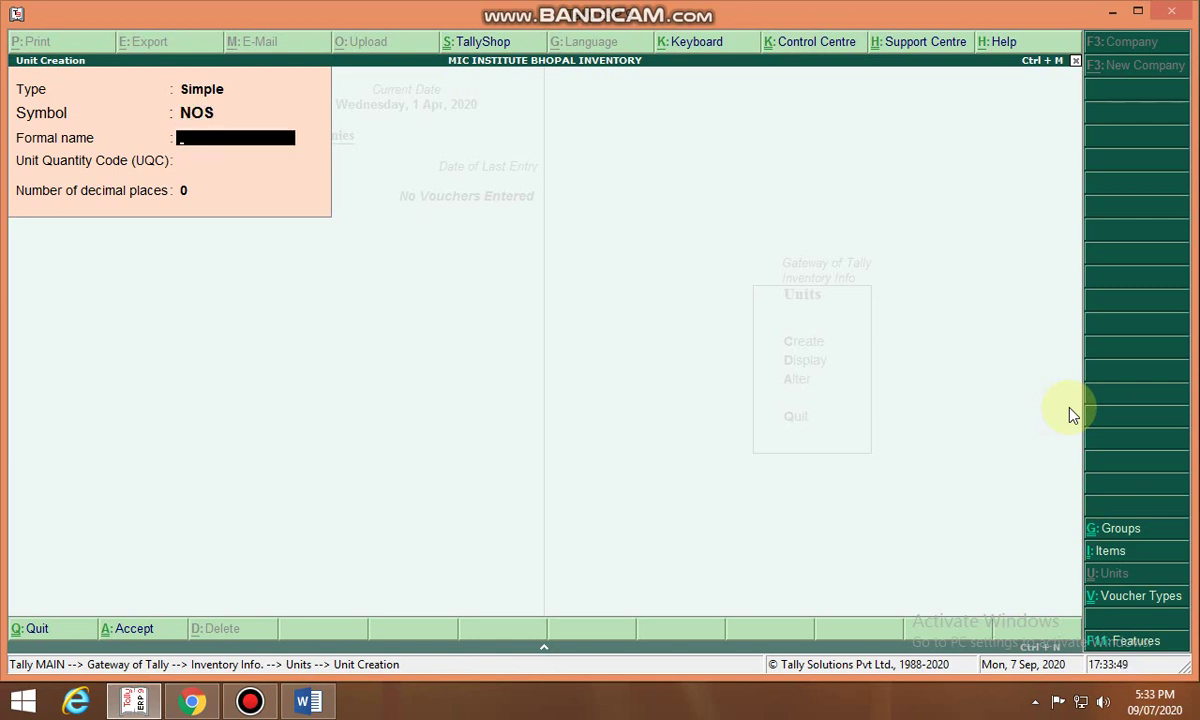
{"action": "type", "text": "Numbers"}
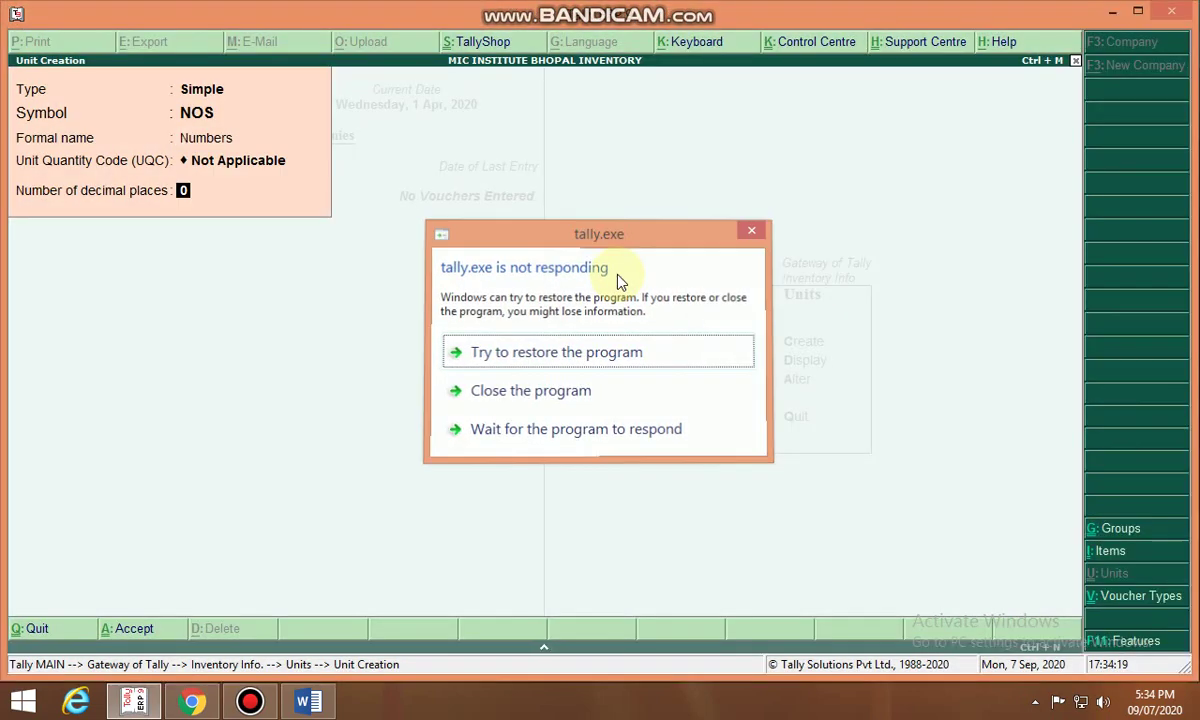
{"action": "key", "text": "BackSpace"}
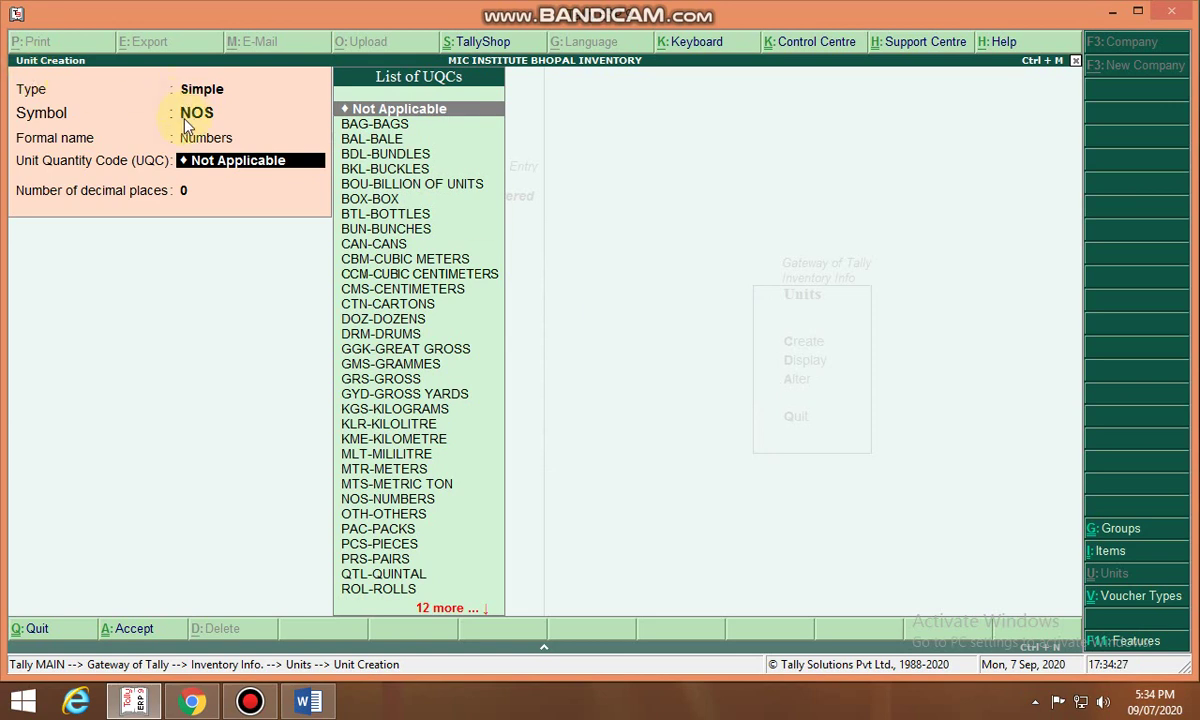
{"action": "type", "text": "no"}
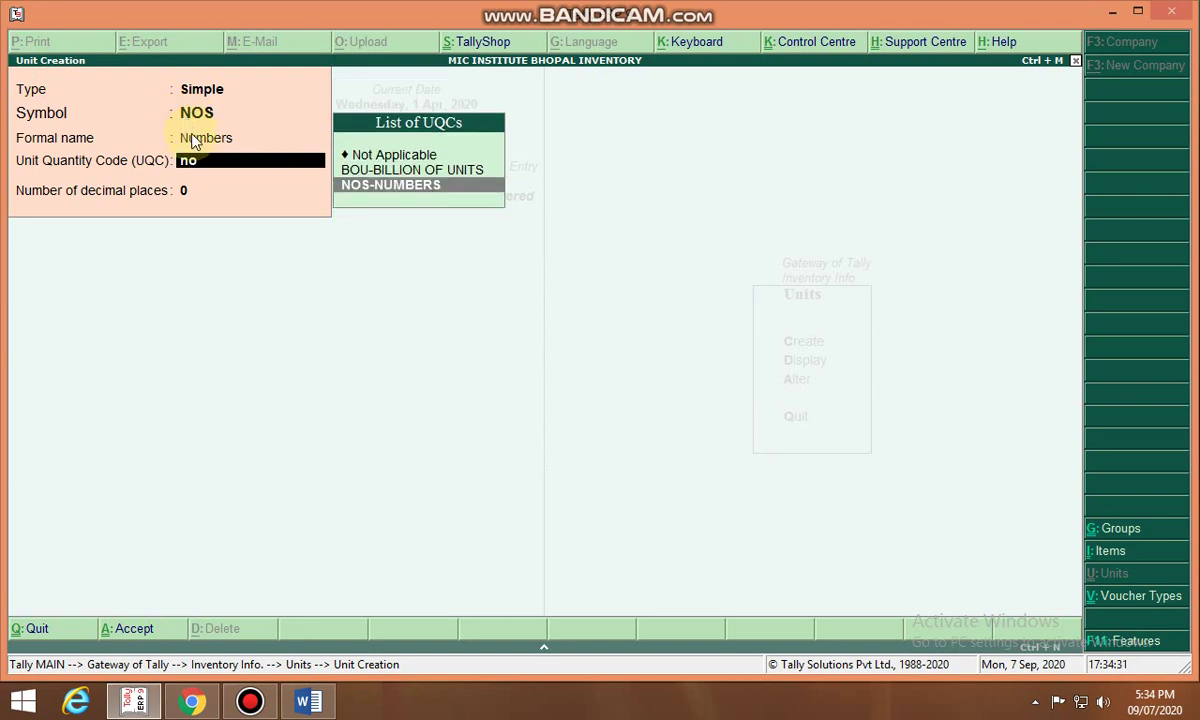
{"action": "key", "text": "Return"}
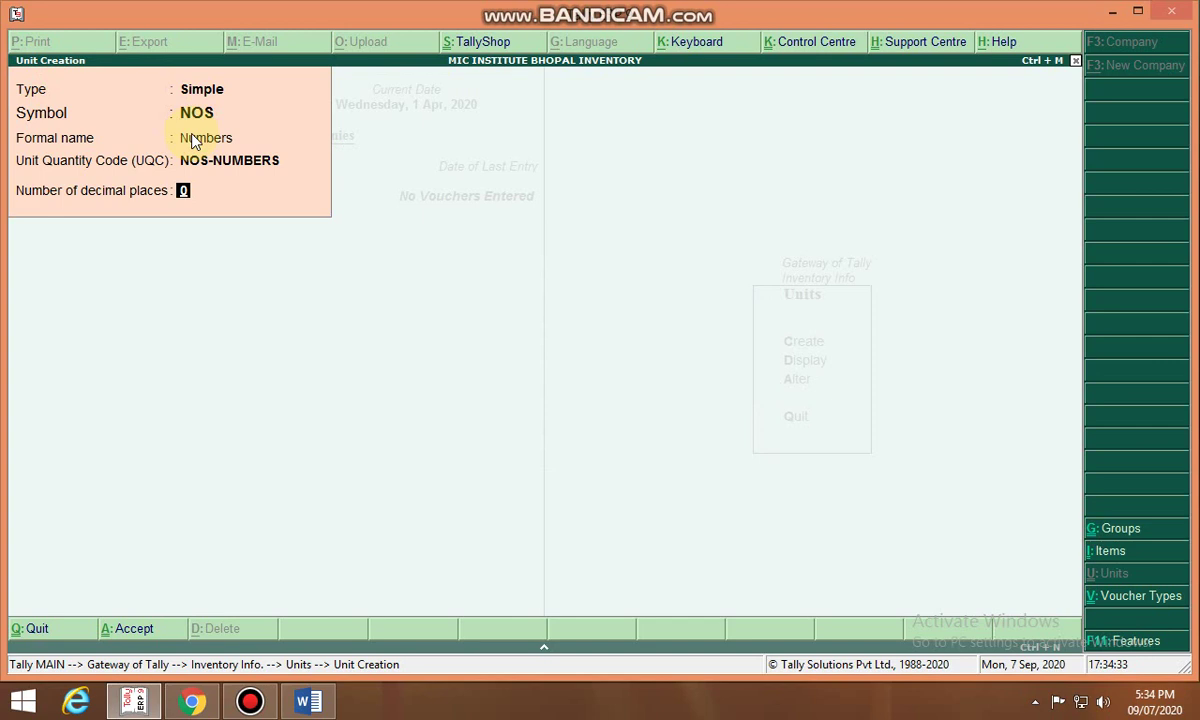
{"action": "key", "text": "Return"}
{"action": "key", "text": "Return"}
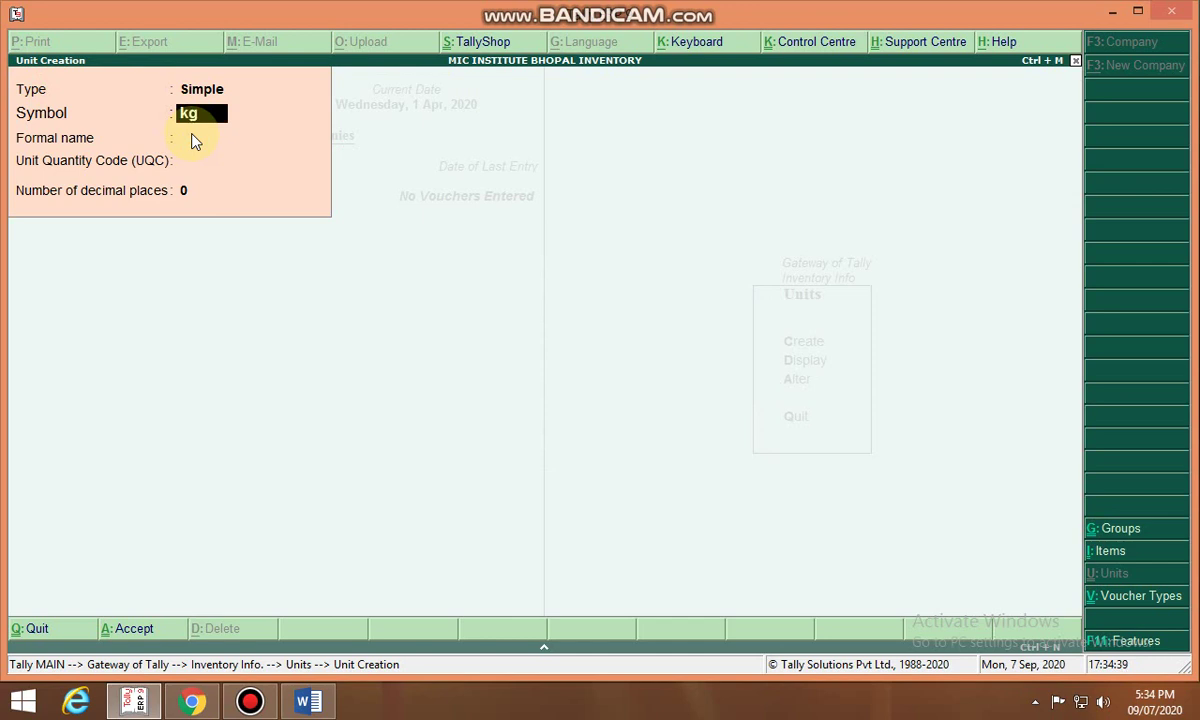
Create a simple unit kgs with formal name Kilograms, quantity code KGS-KILOGRAMS and 0 decimal places.
{"action": "type", "text": "kgs"}
{"action": "key", "text": "Return"}
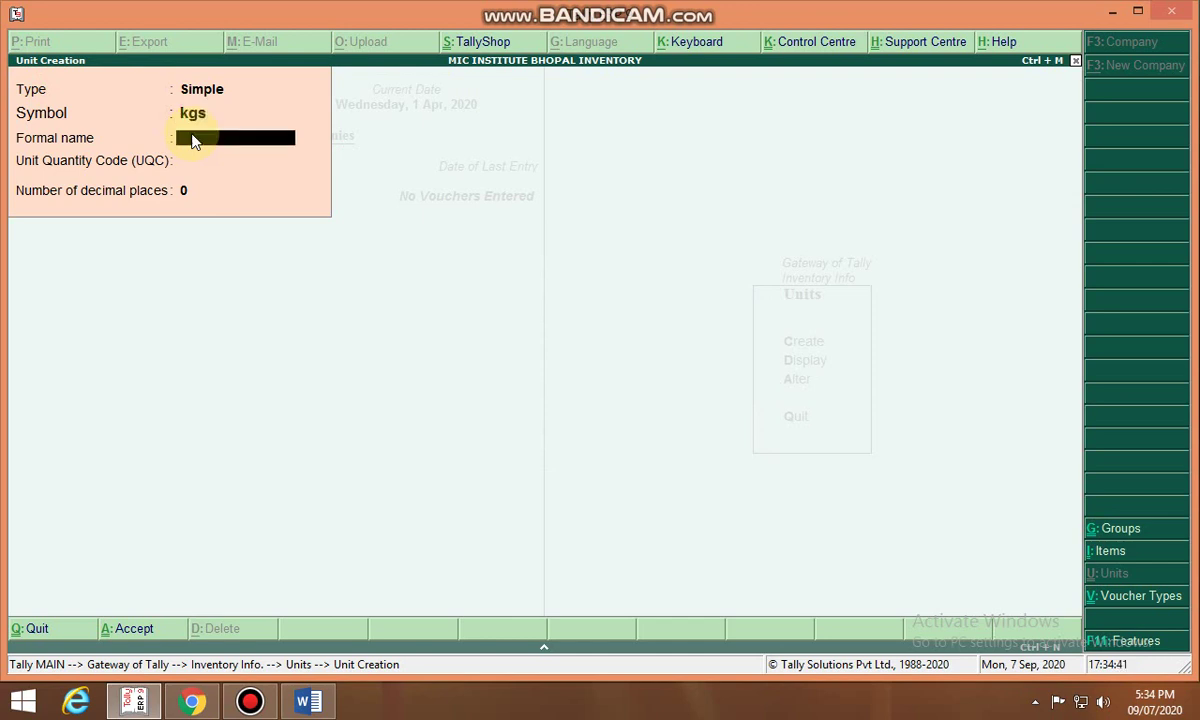
{"action": "type", "text": "Kilograms"}
{"action": "key", "text": "Return"}
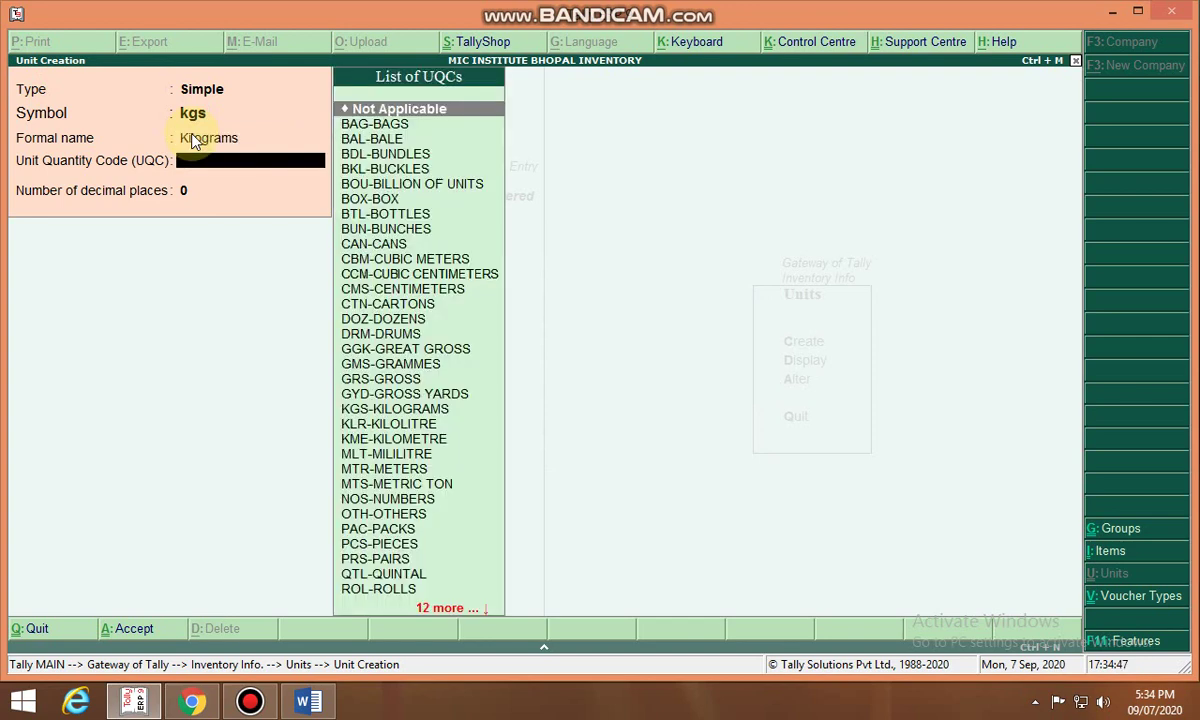
{"action": "type", "text": "kg"}
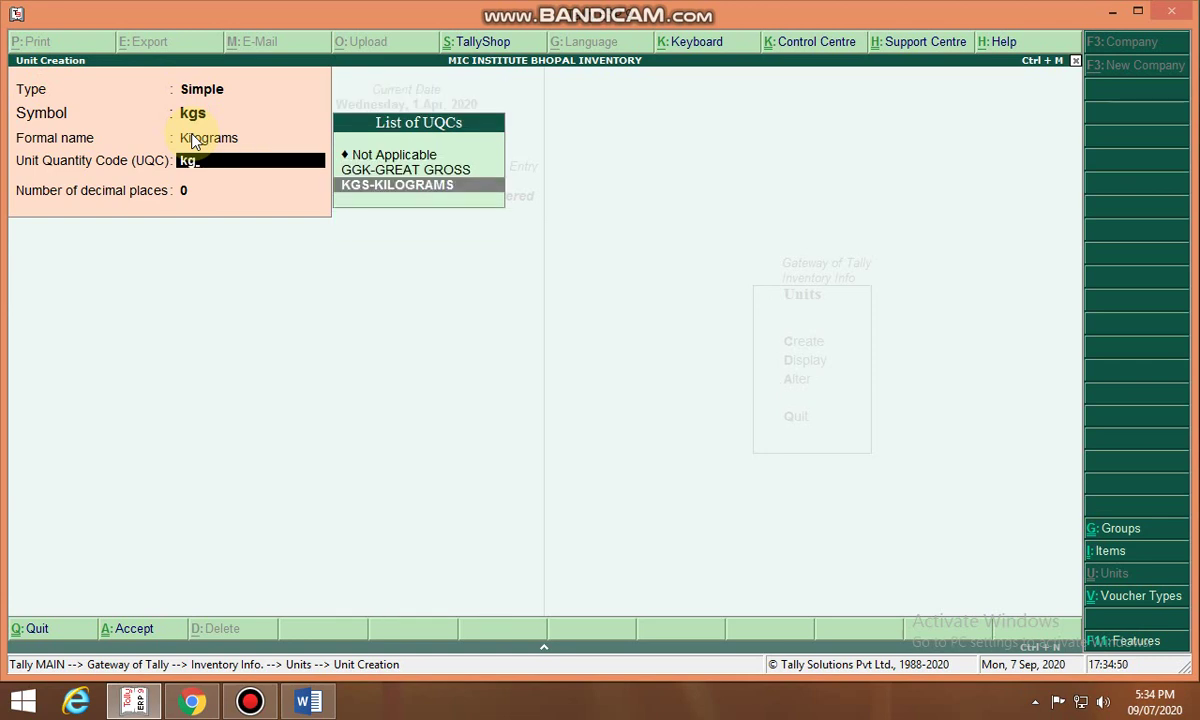
{"action": "key", "text": "Return"}
{"action": "key", "text": "Return"}
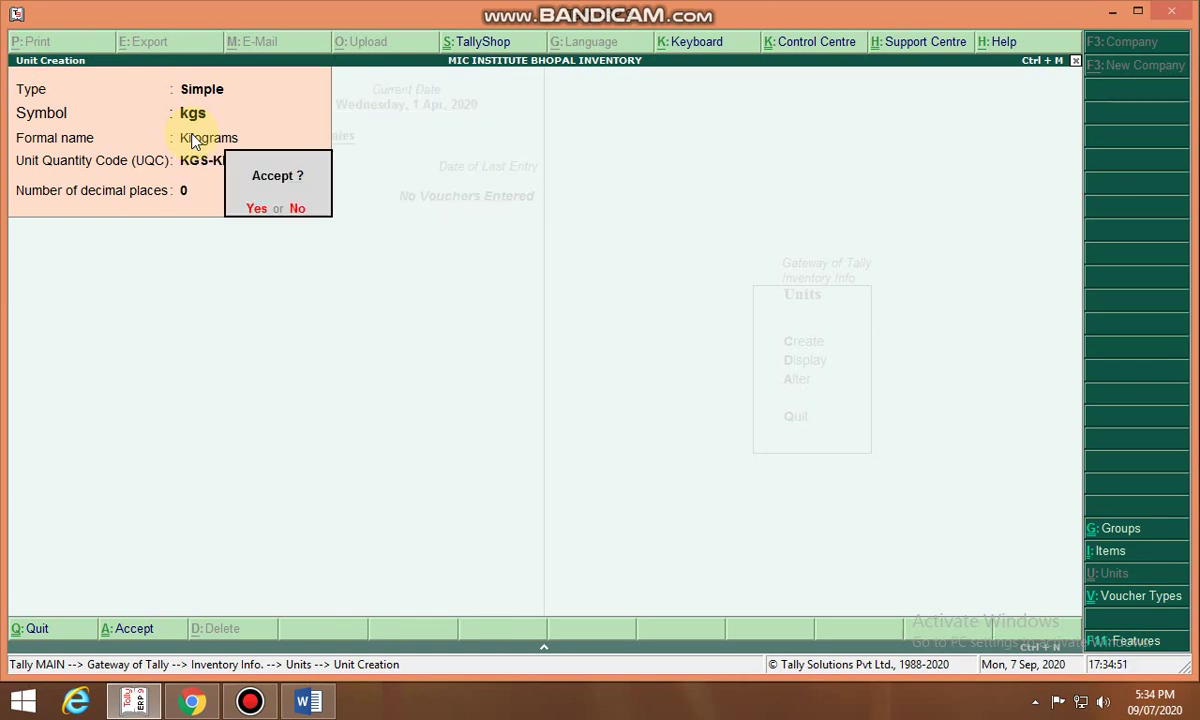
{"action": "key", "text": "Return"}
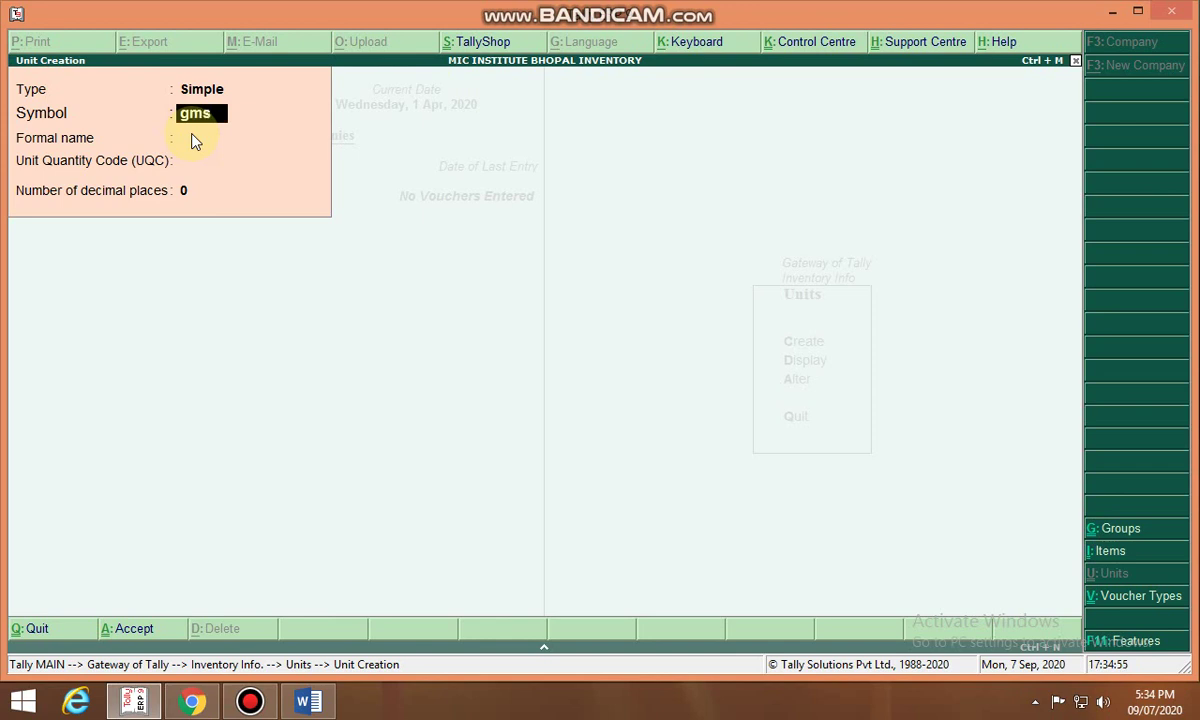
Create a simple unit gms with formal name Grams, quantity code GMS-GRAMMES and 0 decimal places.
{"action": "key", "text": "Return"}
{"action": "type", "text": "G"}
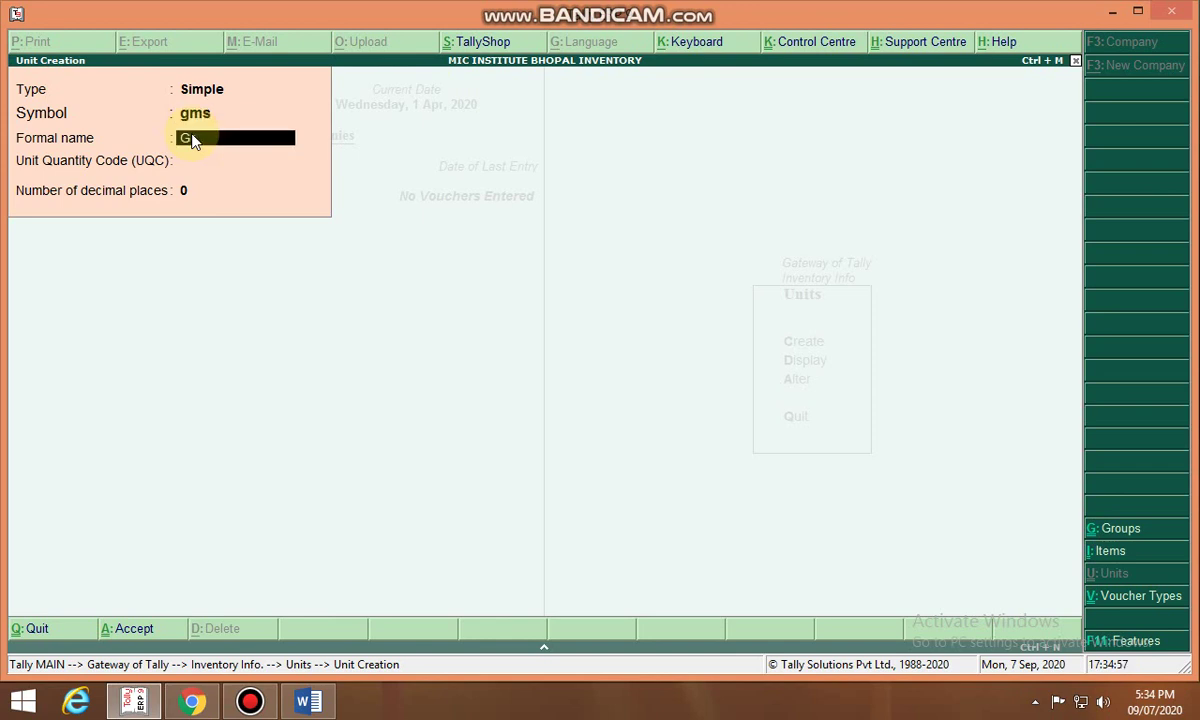
{"action": "type", "text": "rams"}
{"action": "key", "text": "Return"}
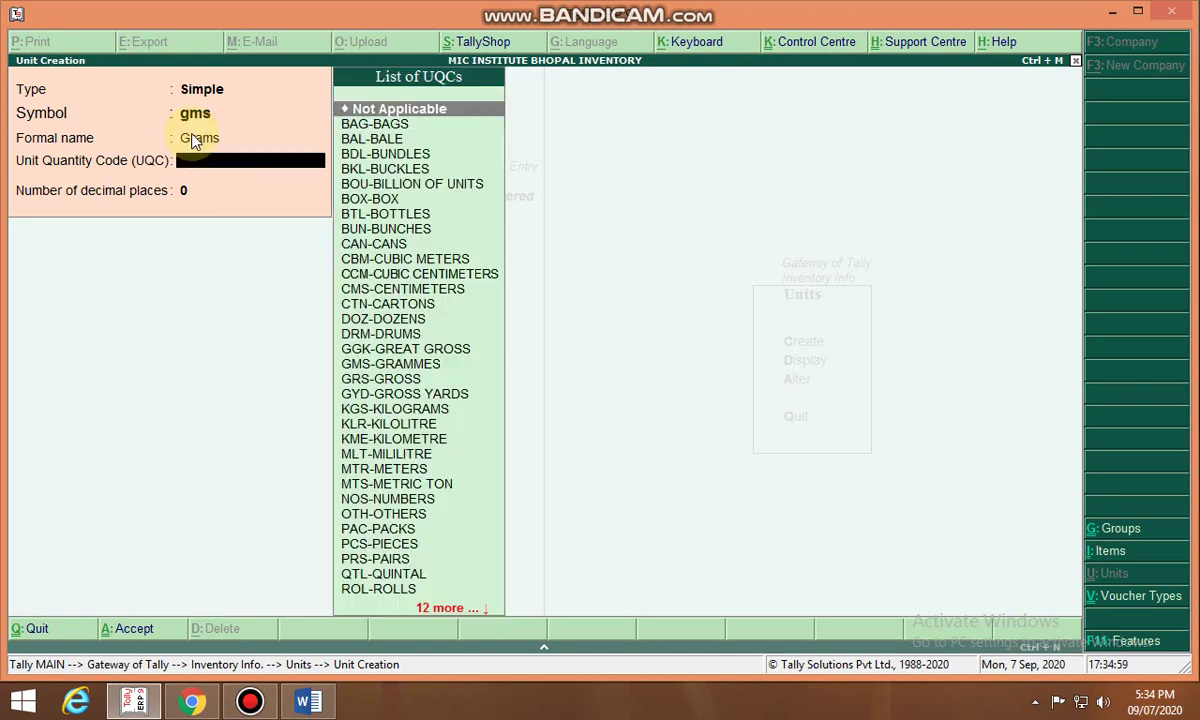
{"action": "type", "text": "gms"}
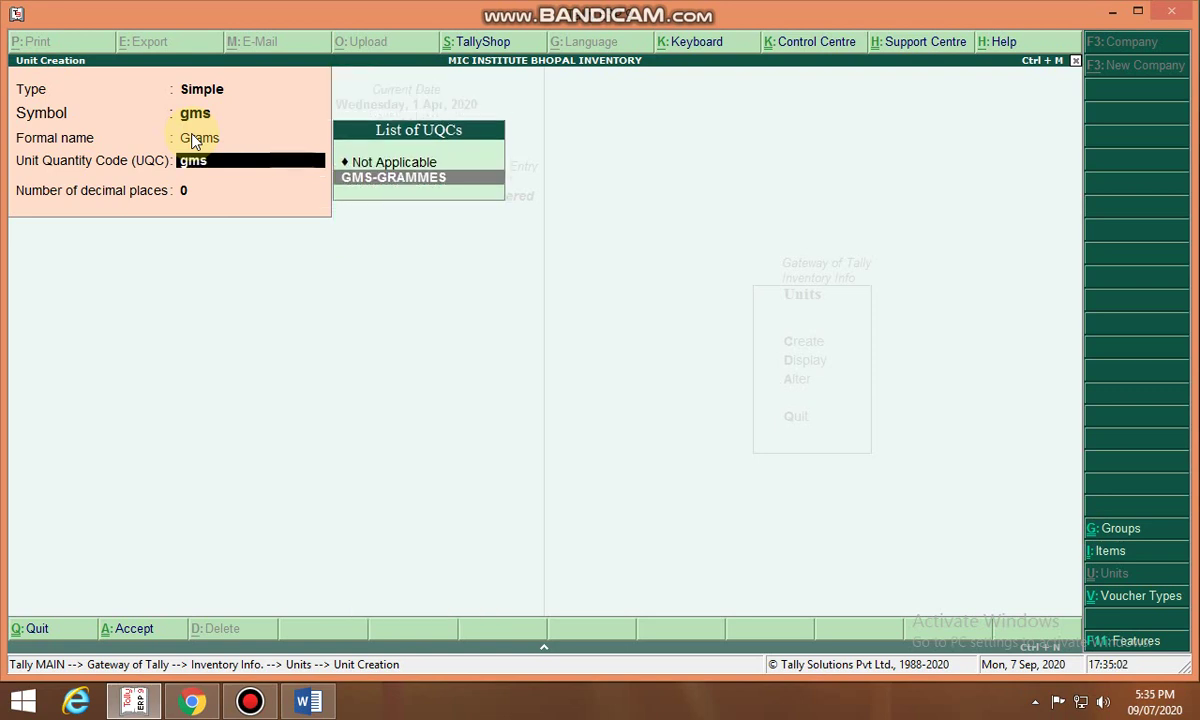
{"action": "key", "text": "Return"}
{"action": "key", "text": "Return"}
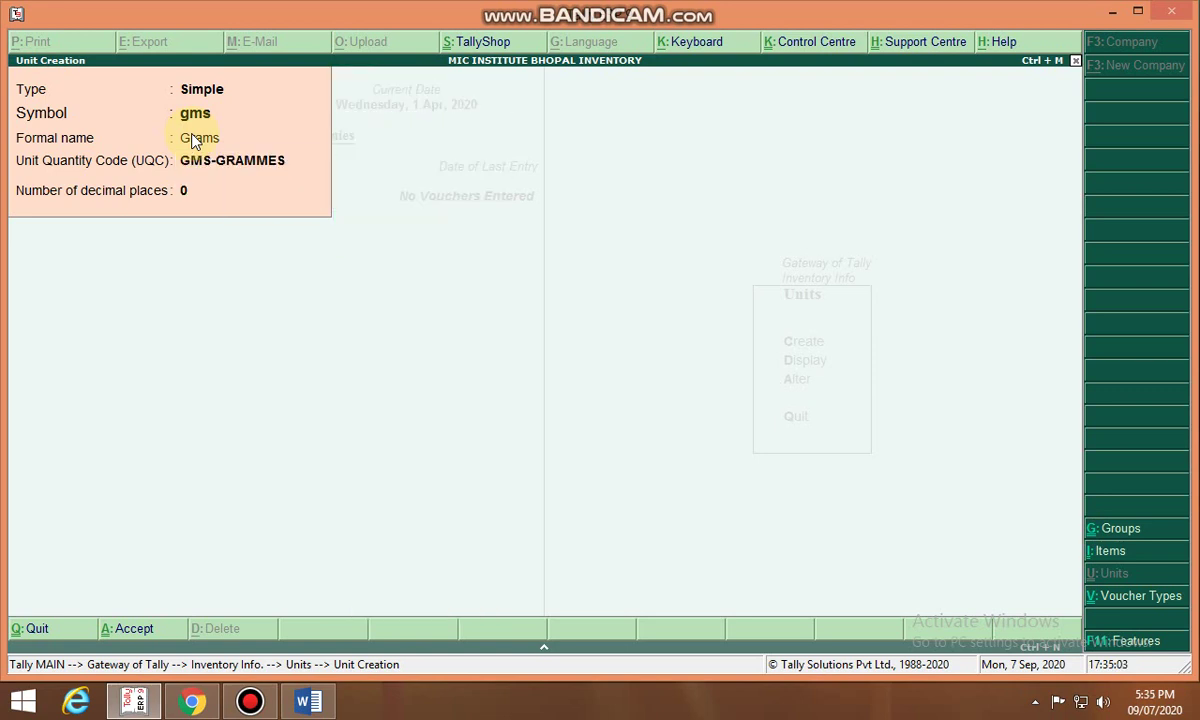
{"action": "key", "text": "Return"}
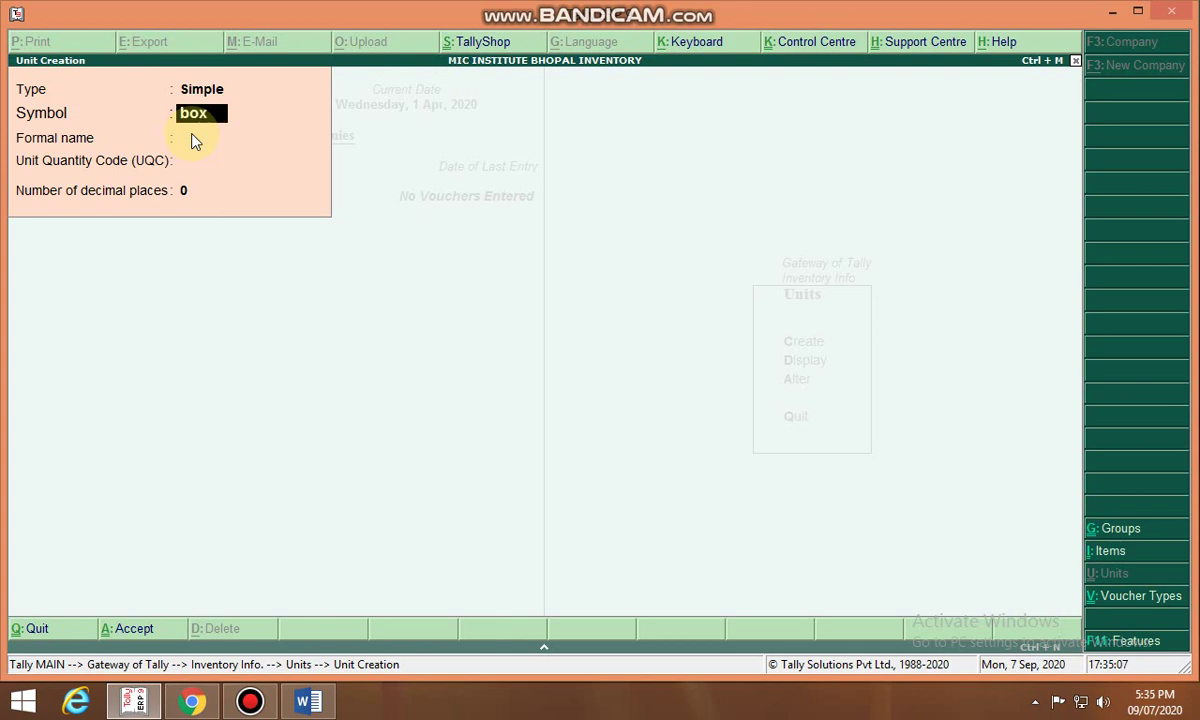
Create a simple unit box with formal name Boxes, quantity code BOX-BOX and 0 decimal places.
{"action": "key", "text": "Return"}
{"action": "type", "text": "C"}
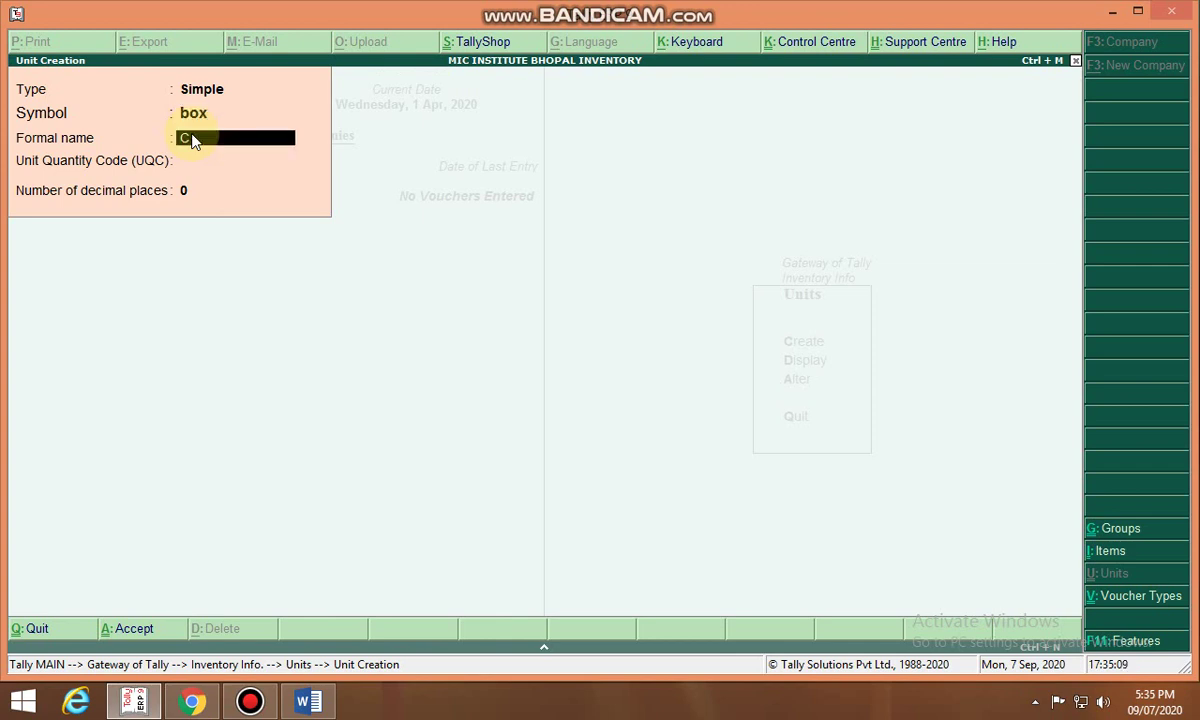
{"action": "key", "text": "BackSpace"}
{"action": "type", "text": "Boxes"}
{"action": "key", "text": "Return"}
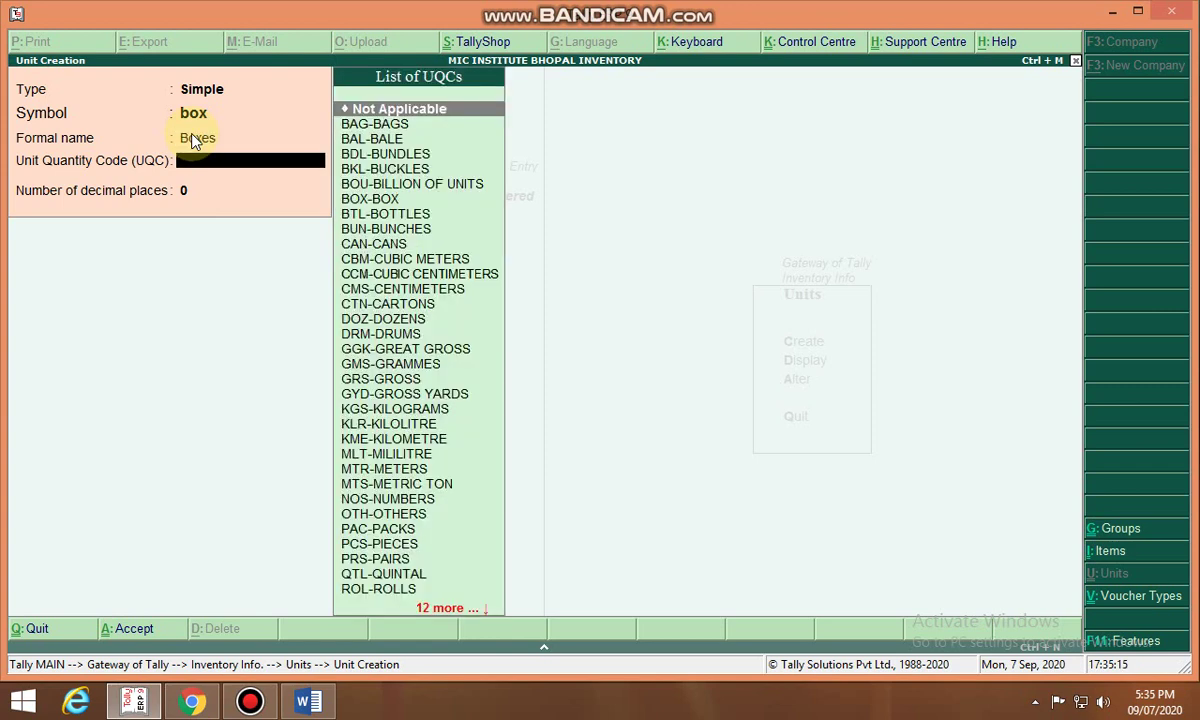
{"action": "type", "text": "bo"}
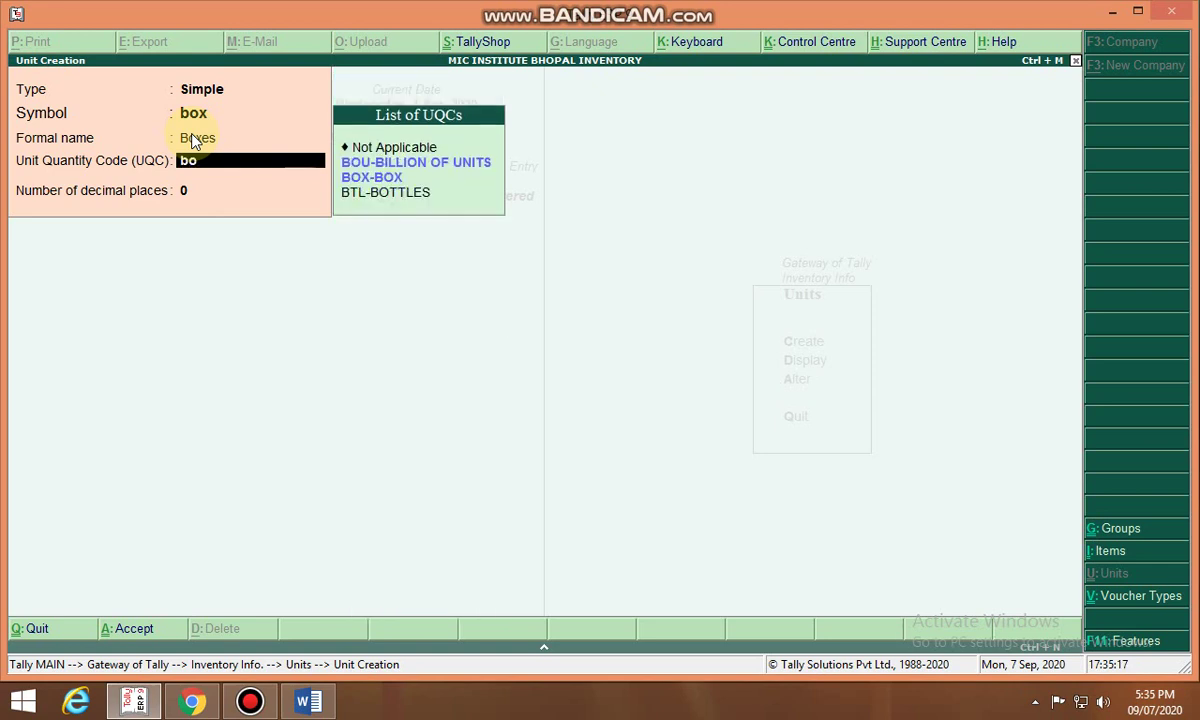
{"action": "key", "text": "Down"}
{"action": "key", "text": "Return"}
{"action": "key", "text": "Return"}
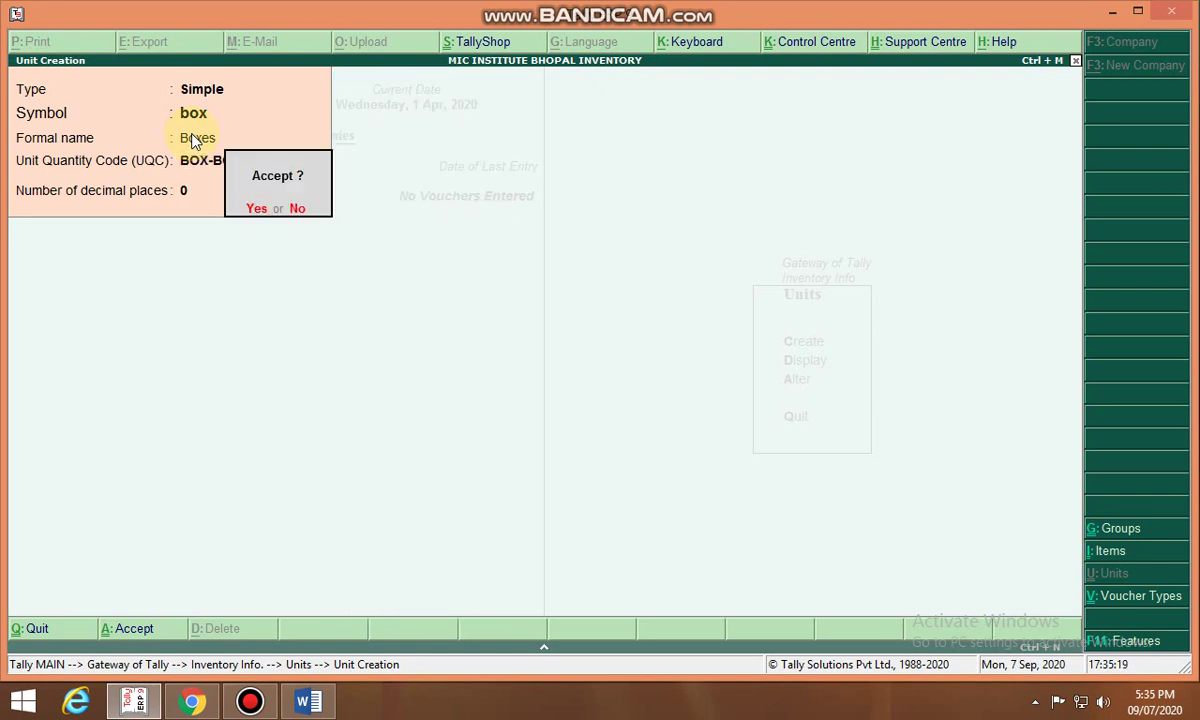
{"action": "key", "text": "Return"}
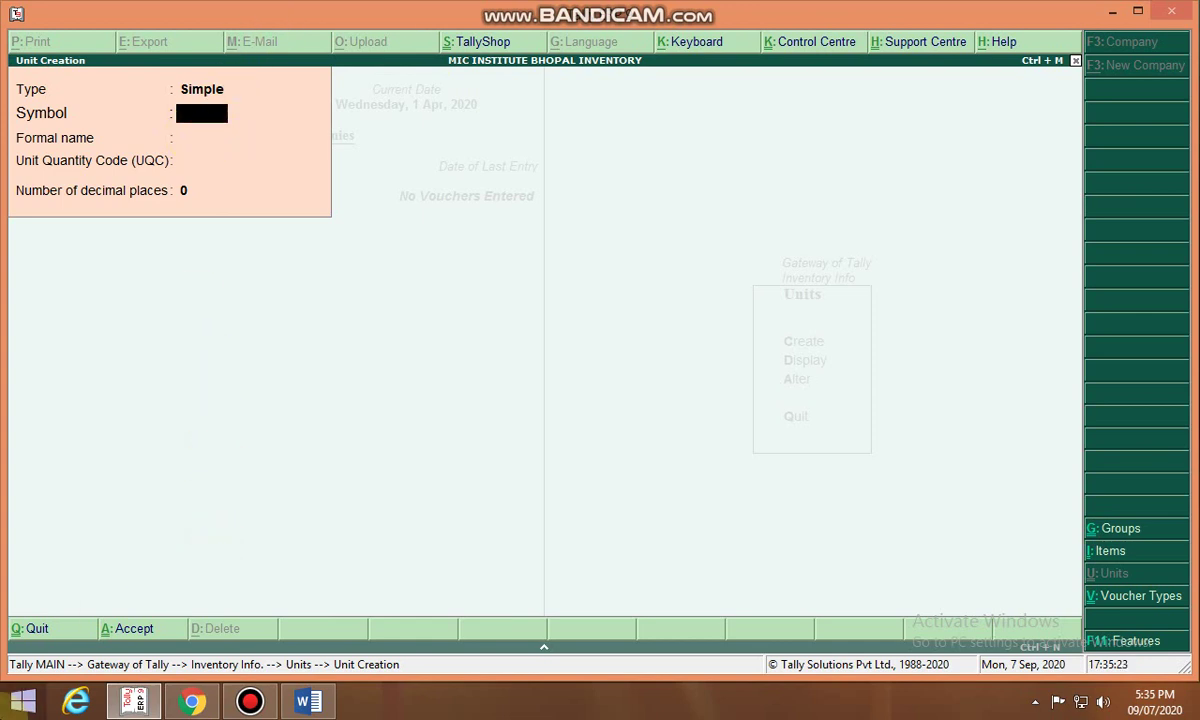
Leave unit creation and open the creation form for a single stock item in the inventory masters.
{"action": "key", "text": "Escape"}
{"action": "key", "text": "Return"}
{"action": "key", "text": "Escape"}
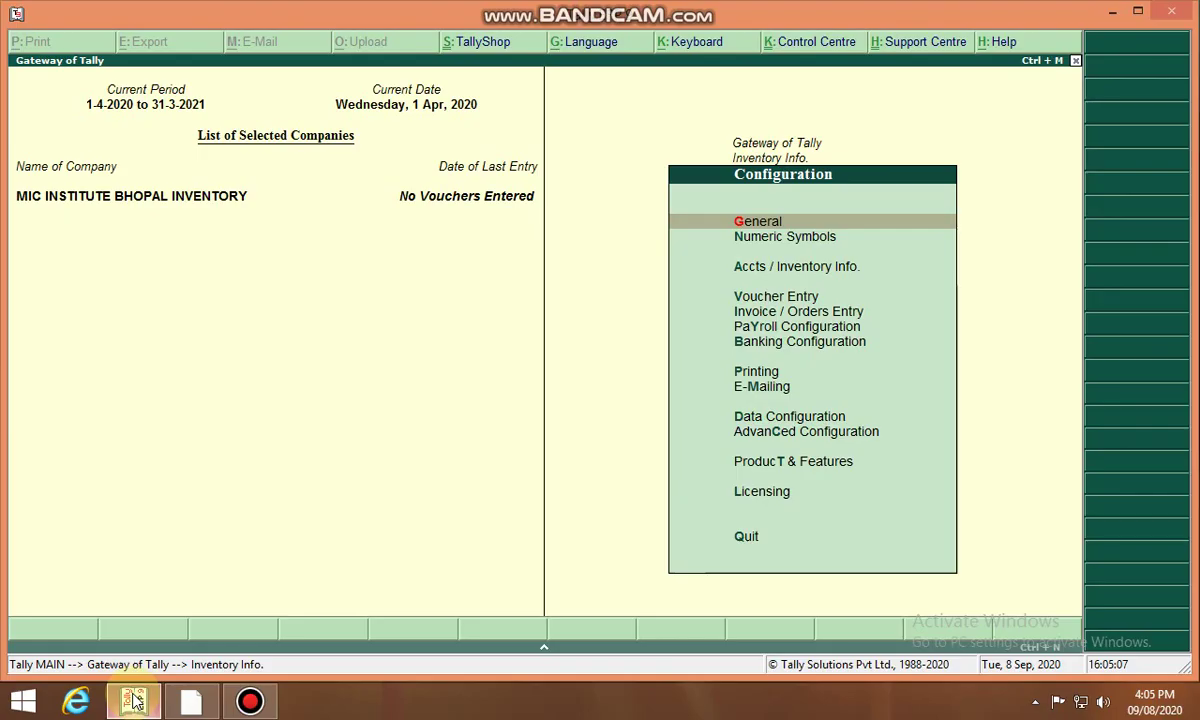
{"action": "key", "text": "Escape"}
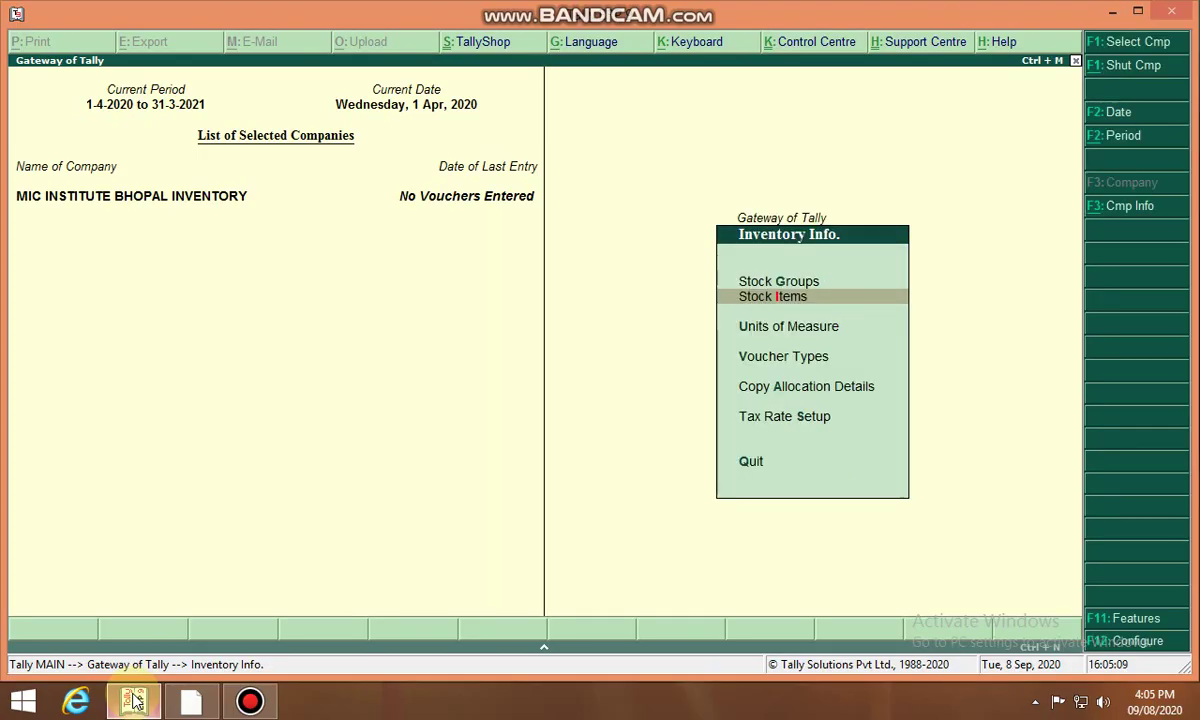
{"action": "key", "text": "Down"}
{"action": "key", "text": "Up"}
{"action": "key", "text": "Return"}
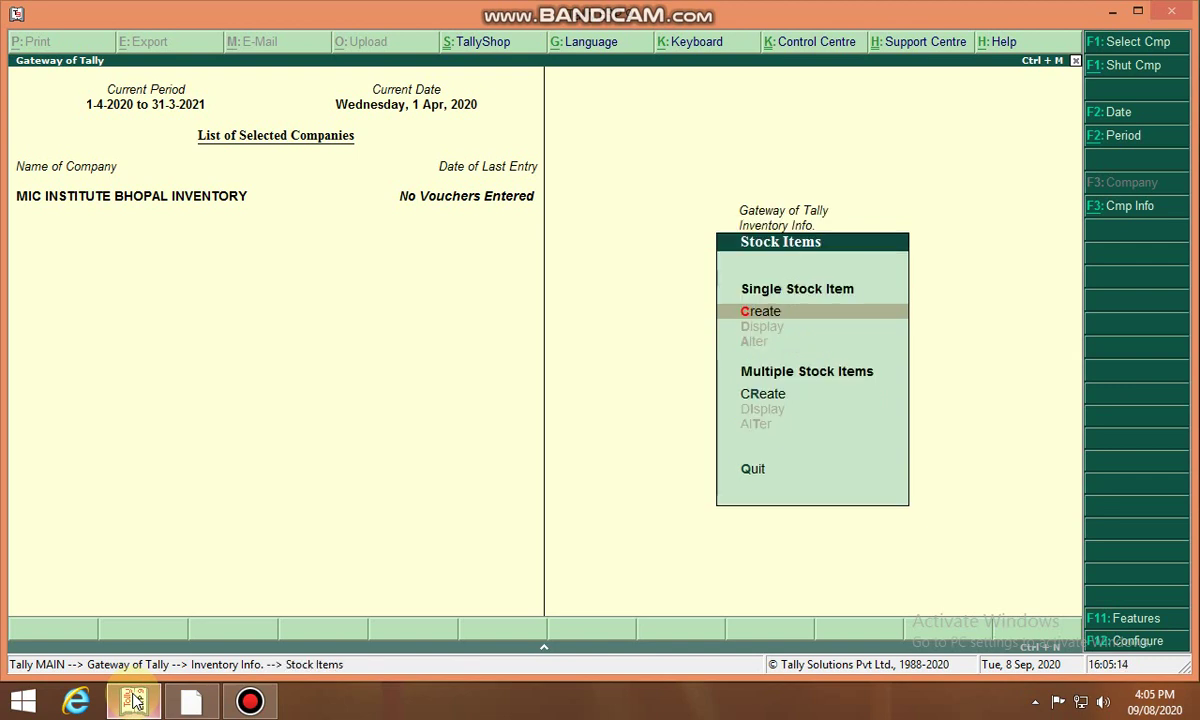
{"action": "key", "text": "Return"}
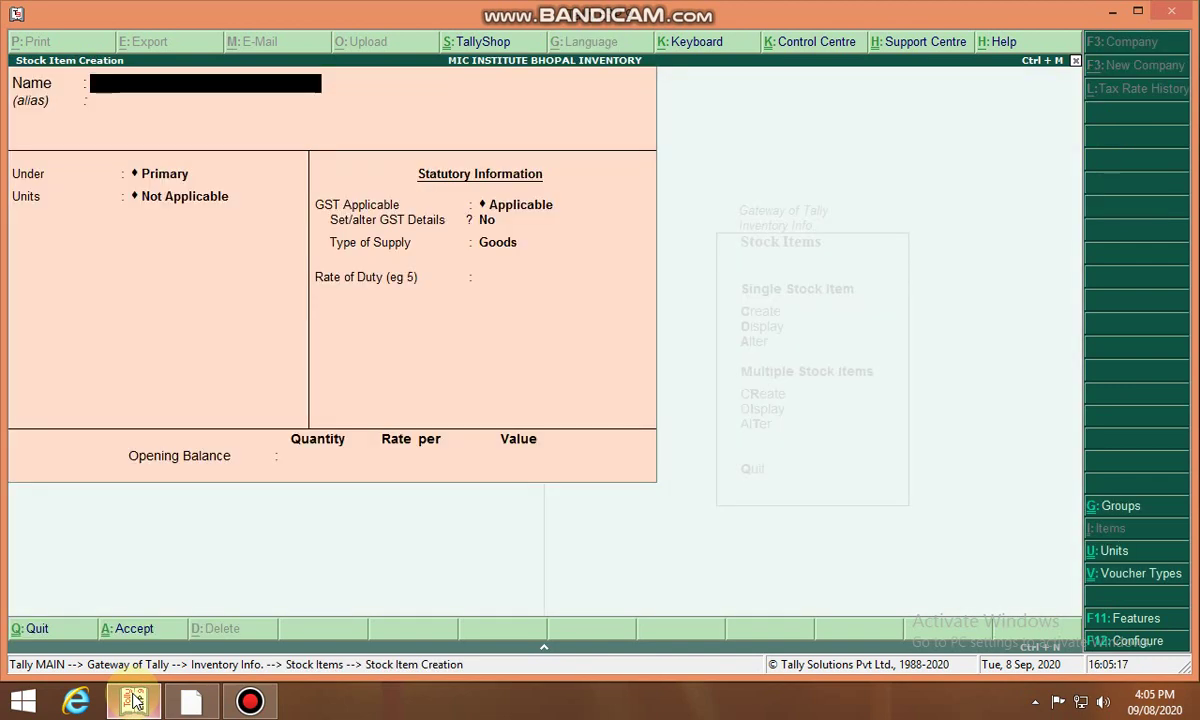
Name the new stock item Lg Tv, leave its alias blank and place it under the Tv group.
{"action": "type", "text": "Lg Tv"}
{"action": "key", "text": "Return"}
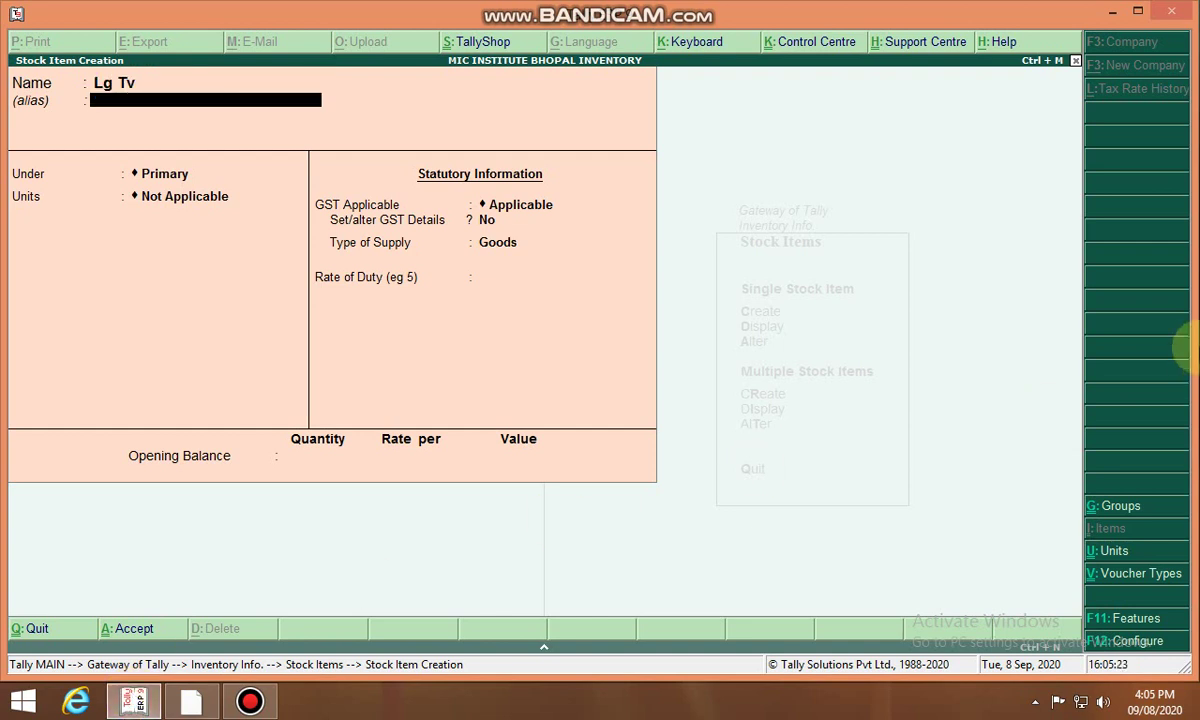
{"action": "key", "text": "Return"}
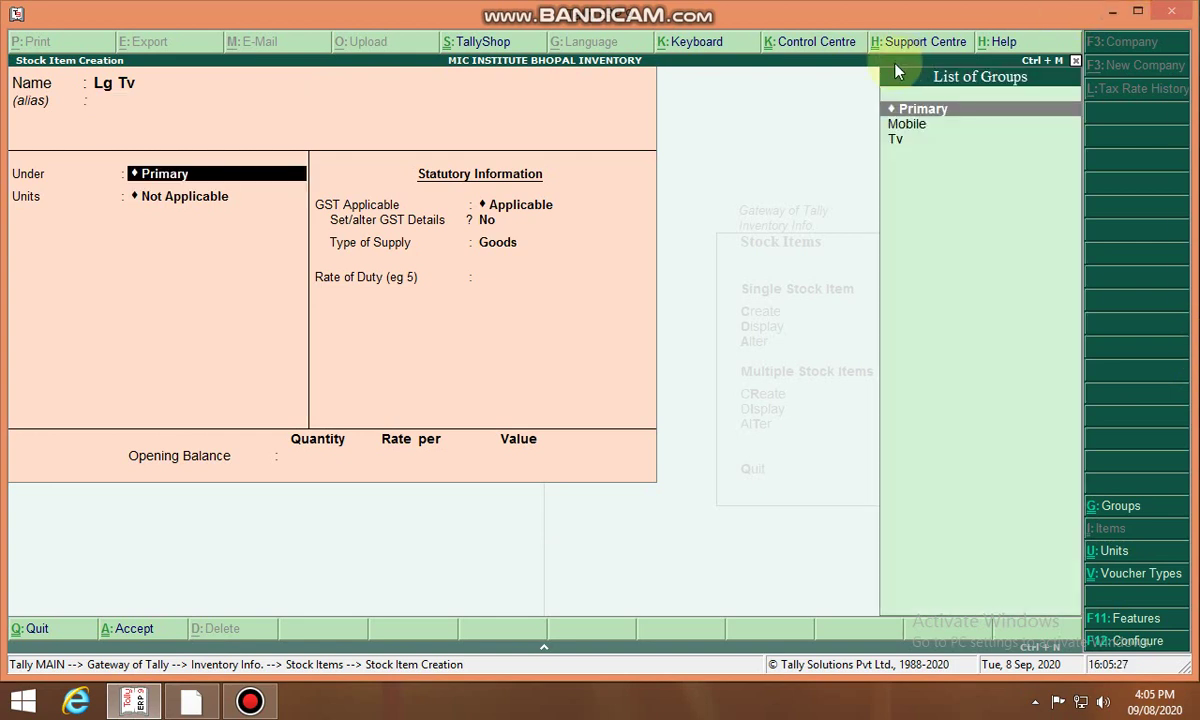
{"action": "left_click", "coordinate": [903, 142]}
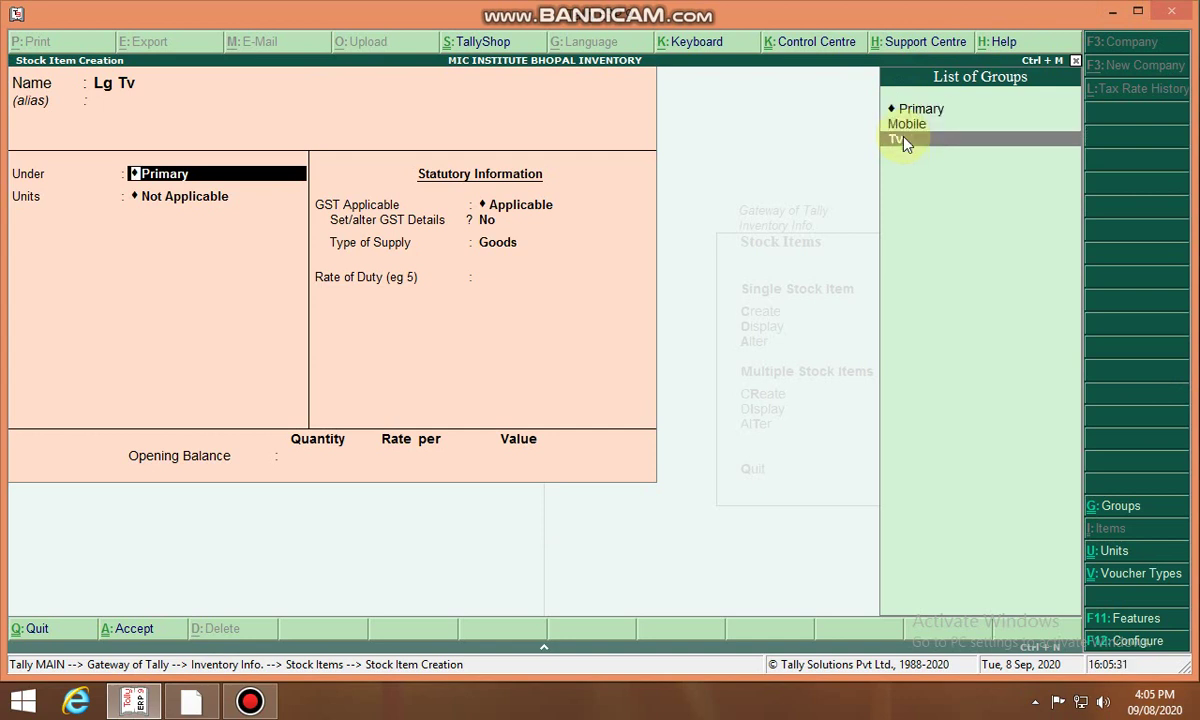
{"action": "left_click", "coordinate": [903, 142]}
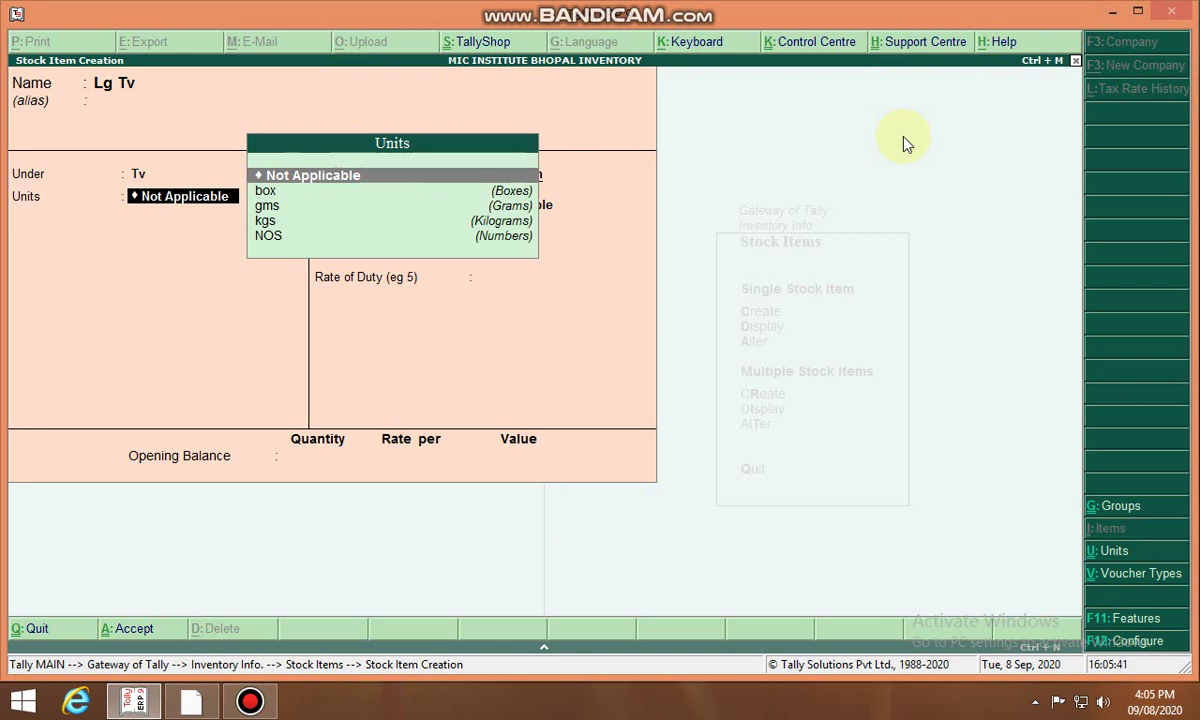
Set the unit of measure of the Lg Tv stock item to NOS (Numbers).
{"action": "key", "text": "Down"}
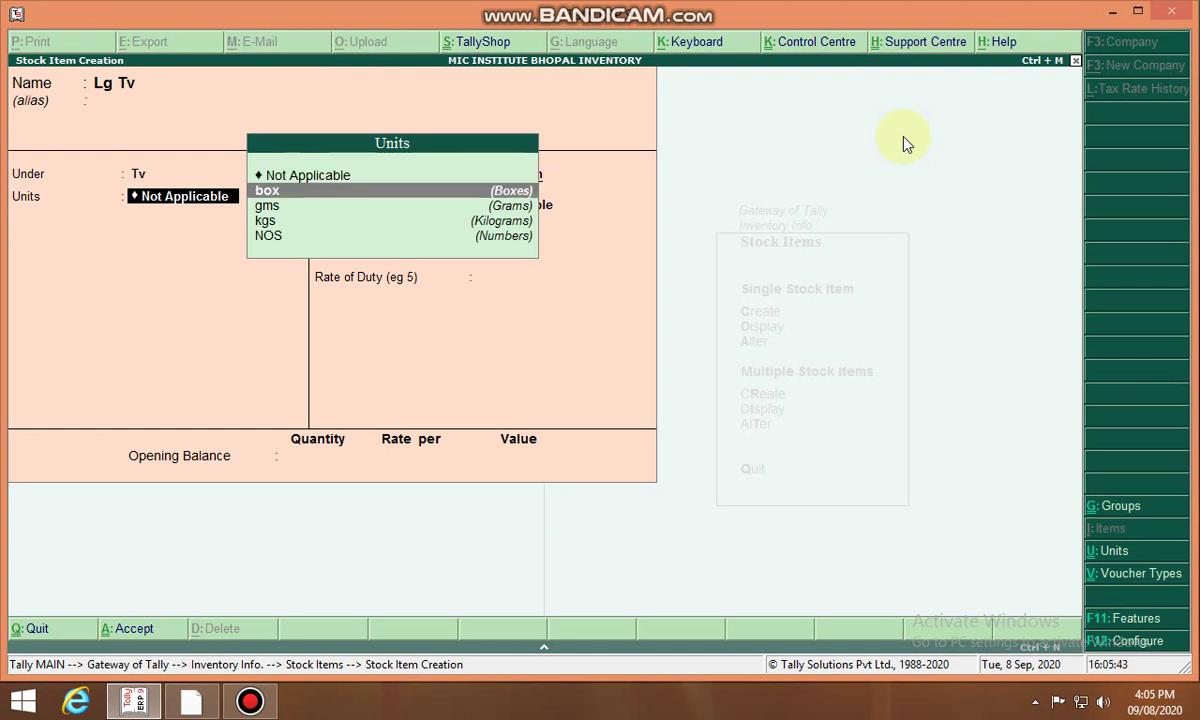
{"action": "key", "text": "Down"}
{"action": "key", "text": "Down"}
{"action": "key", "text": "Down"}
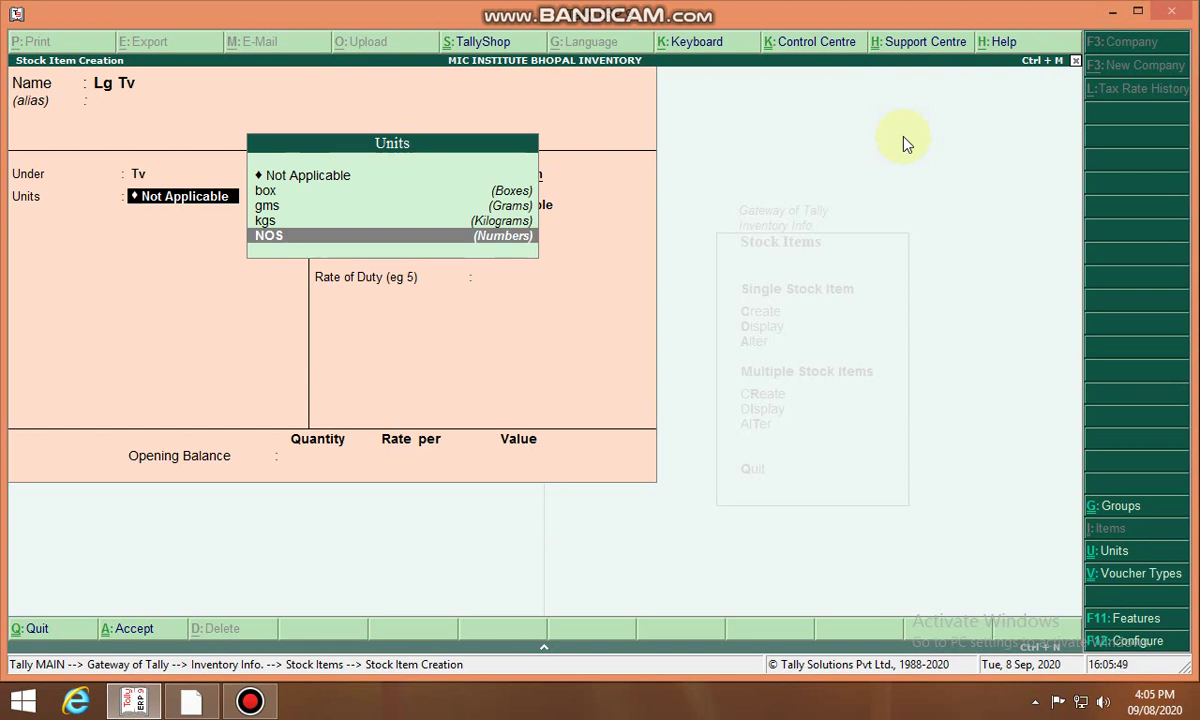
{"action": "key", "text": "Return"}
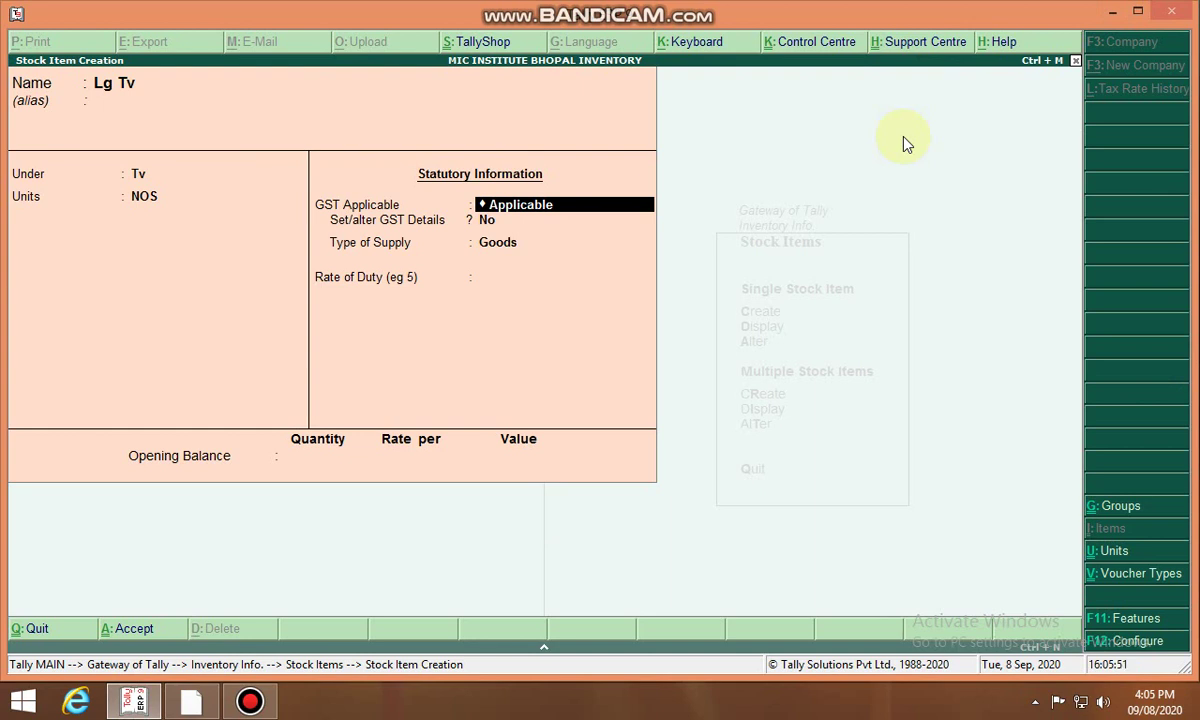
Enable alternate units for stock items in the stock item configuration, keeping the other options as they are.
{"action": "key", "text": "BackSpace"}
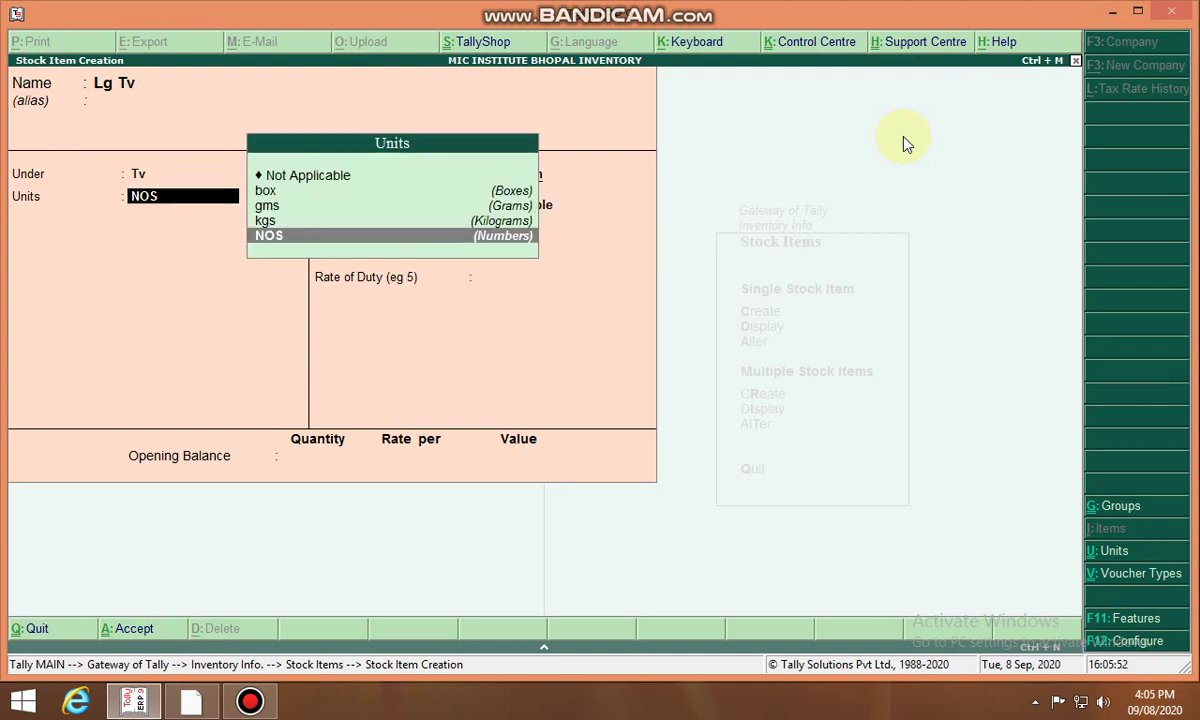
{"action": "left_click", "coordinate": [1120, 646]}
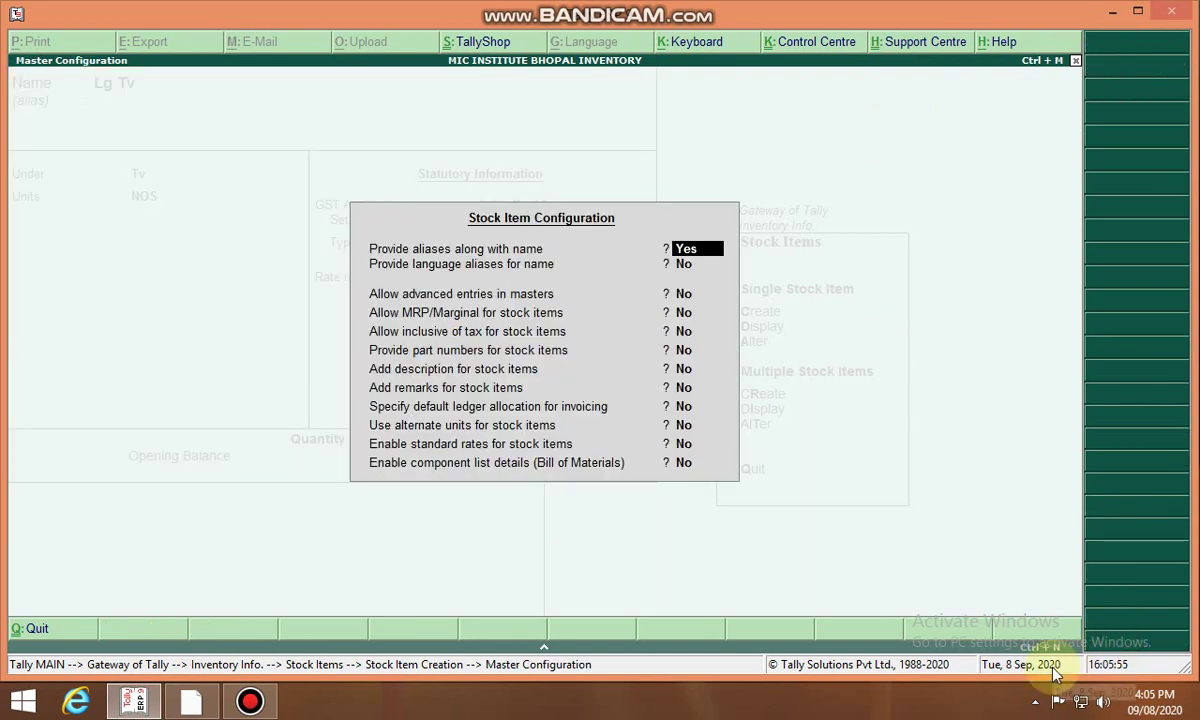
{"action": "key", "text": "Return"}
{"action": "key", "text": "Return"}
{"action": "key", "text": "Return"}
{"action": "key", "text": "Return"}
{"action": "key", "text": "Return"}
{"action": "key", "text": "Return"}
{"action": "key", "text": "Return"}
{"action": "key", "text": "Return"}
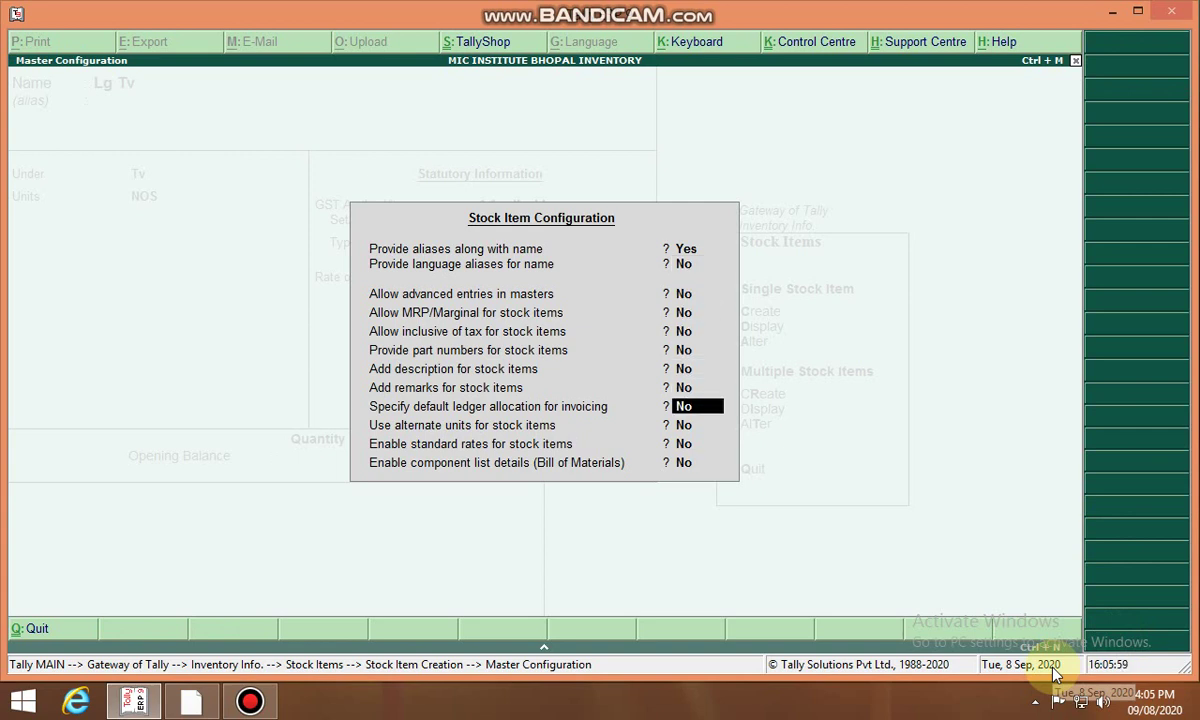
{"action": "key", "text": "Return"}
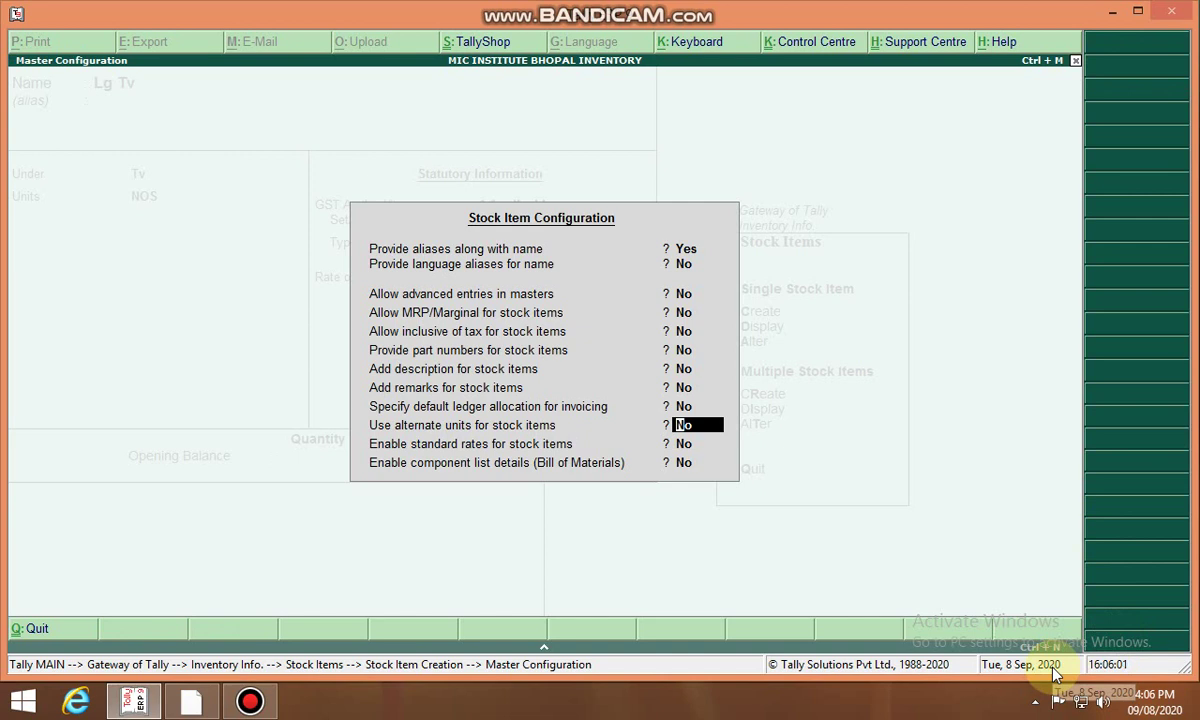
{"action": "type", "text": "y"}
{"action": "key", "text": "Return"}
{"action": "key", "text": "Return"}
{"action": "key", "text": "Return"}
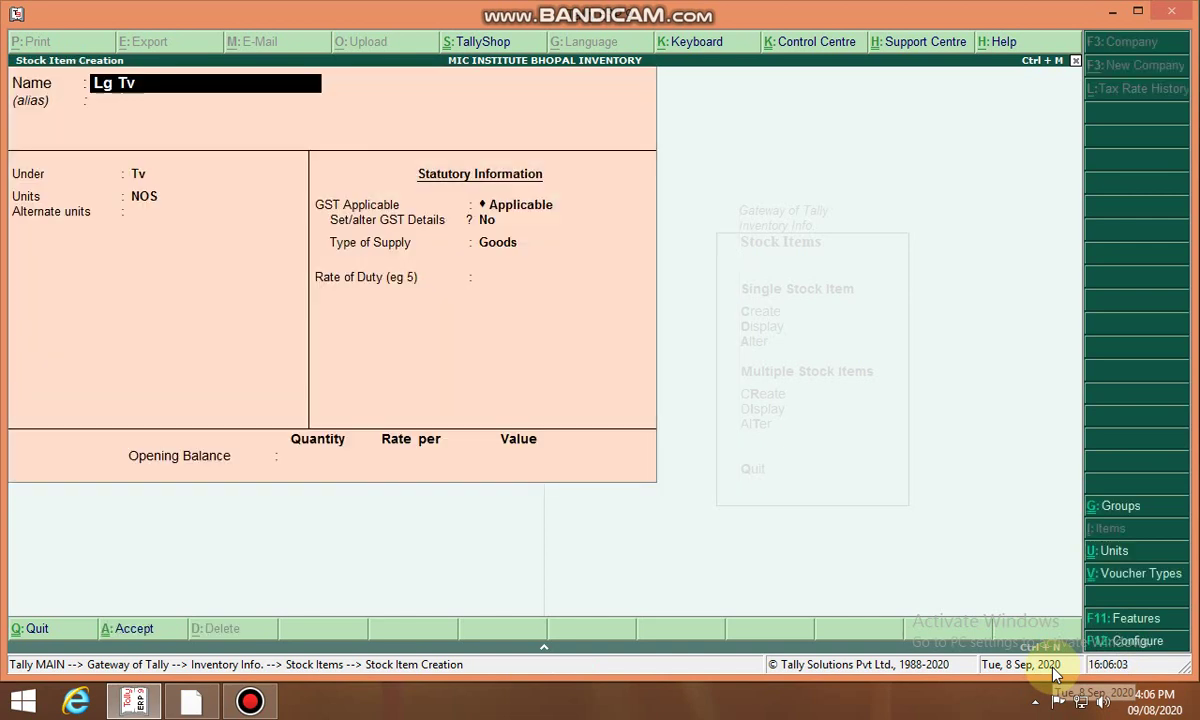
Keep NOS as the Lg Tv unit, set alternate units to Not Applicable and mark GST as Applicable.
{"action": "key", "text": "Return"}
{"action": "key", "text": "Return"}
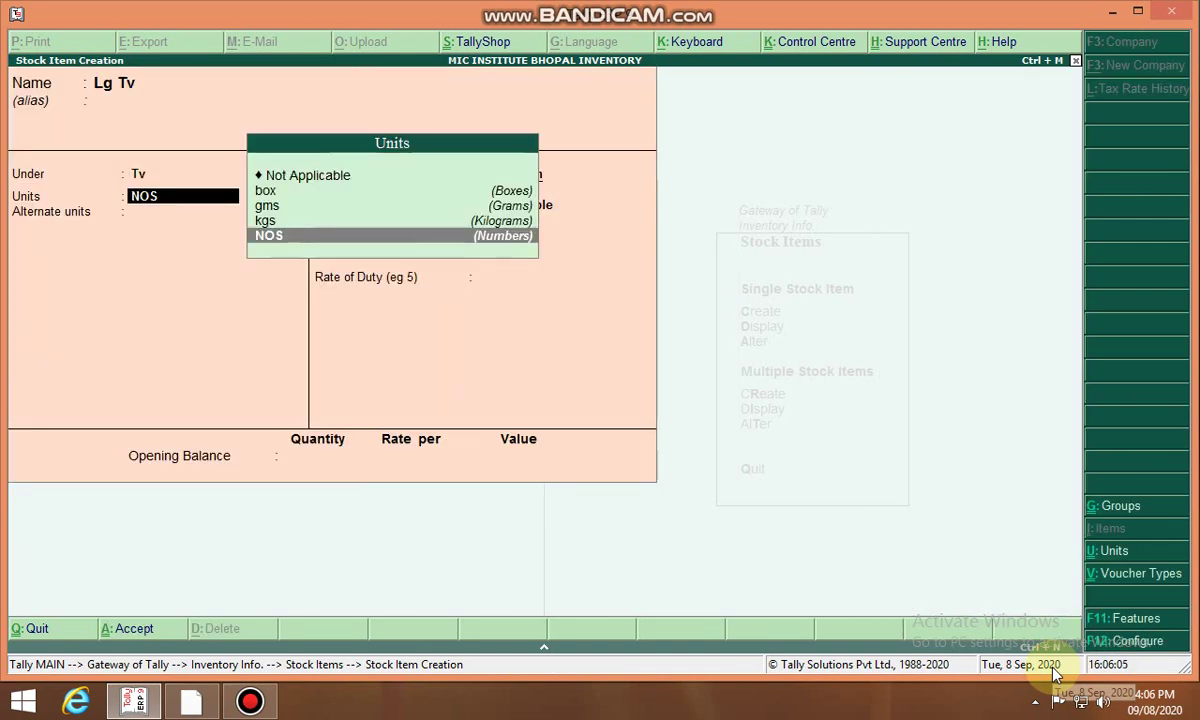
{"action": "key", "text": "Return"}
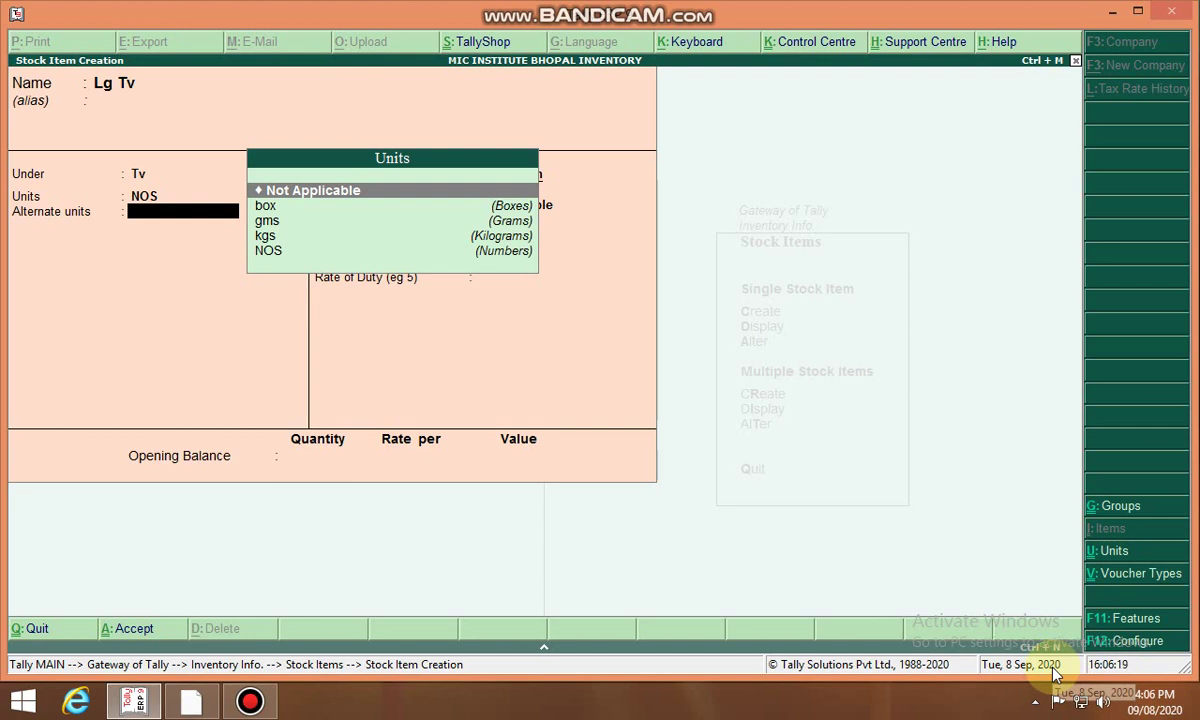
{"action": "key", "text": "Return"}
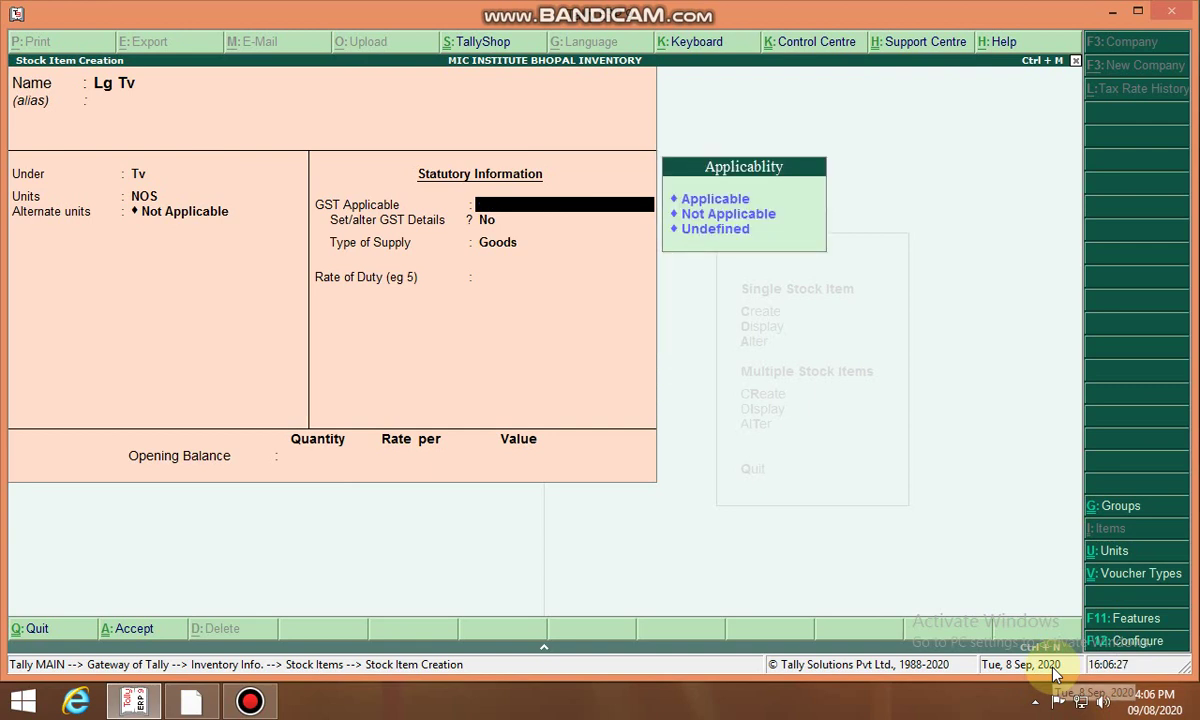
{"action": "key", "text": "Down"}
{"action": "key", "text": "Return"}
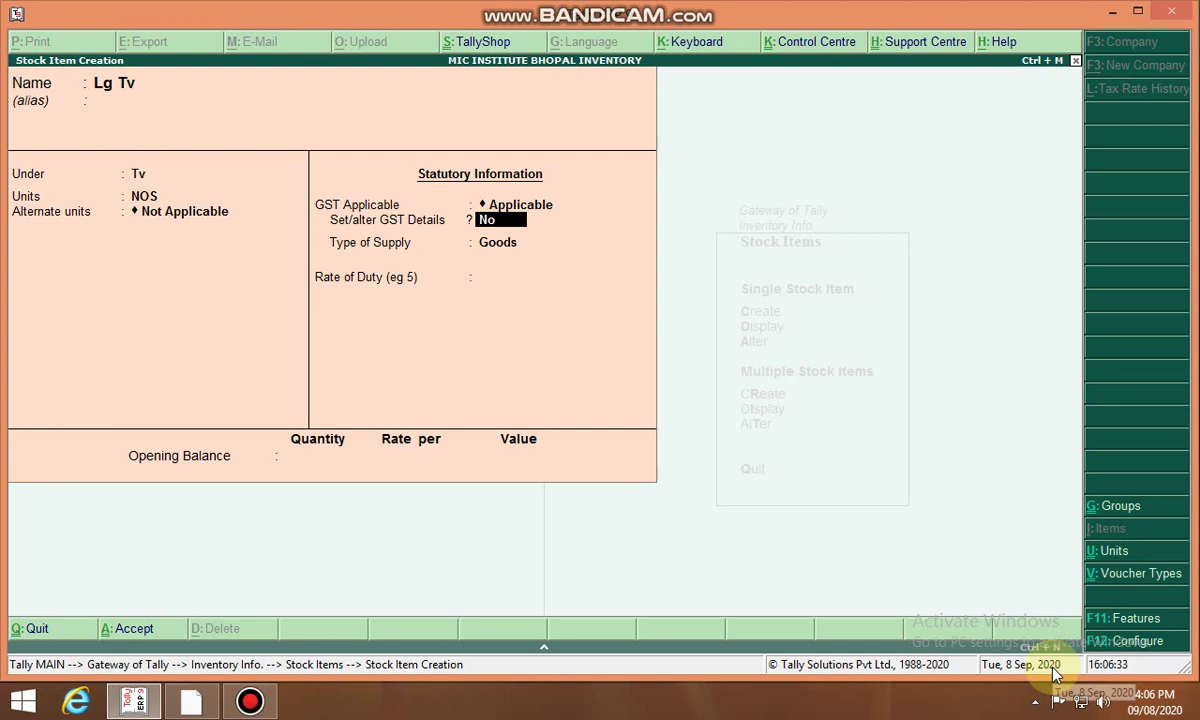
Turn on GST details for Lg Tv and enter the description Gst Tax and HSN/SAC 46354.
{"action": "type", "text": "y"}
{"action": "key", "text": "Return"}
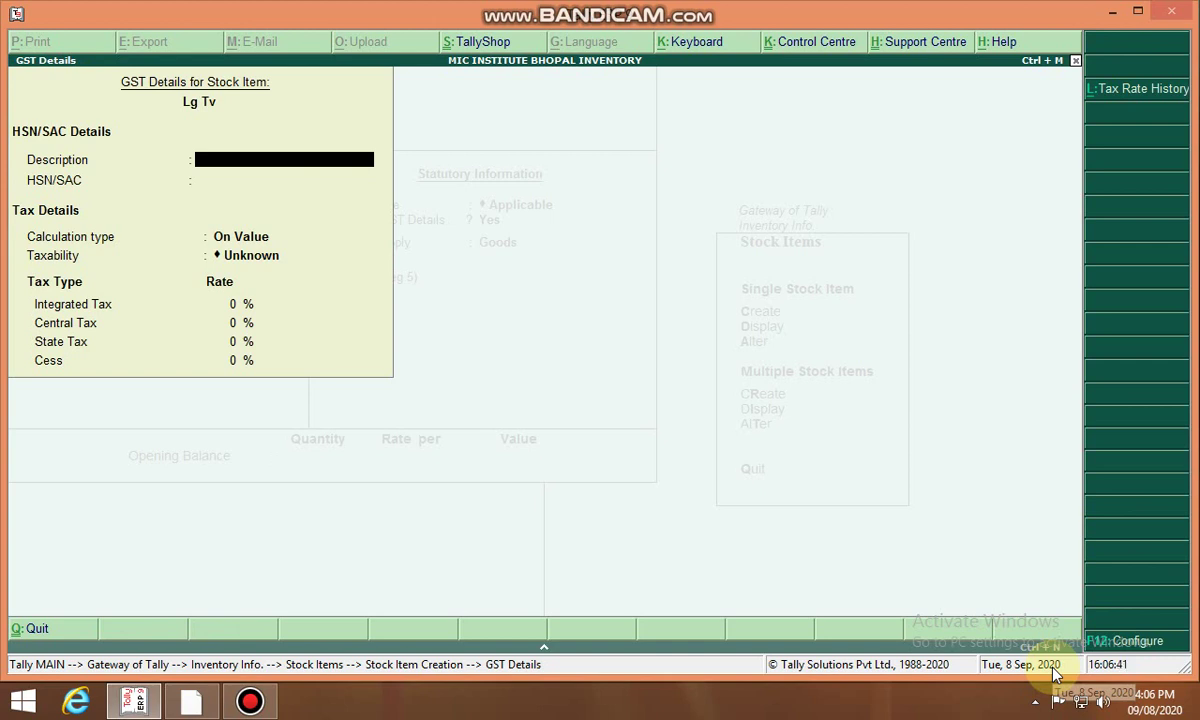
{"action": "type", "text": "Gst Tax"}
{"action": "key", "text": "Return"}
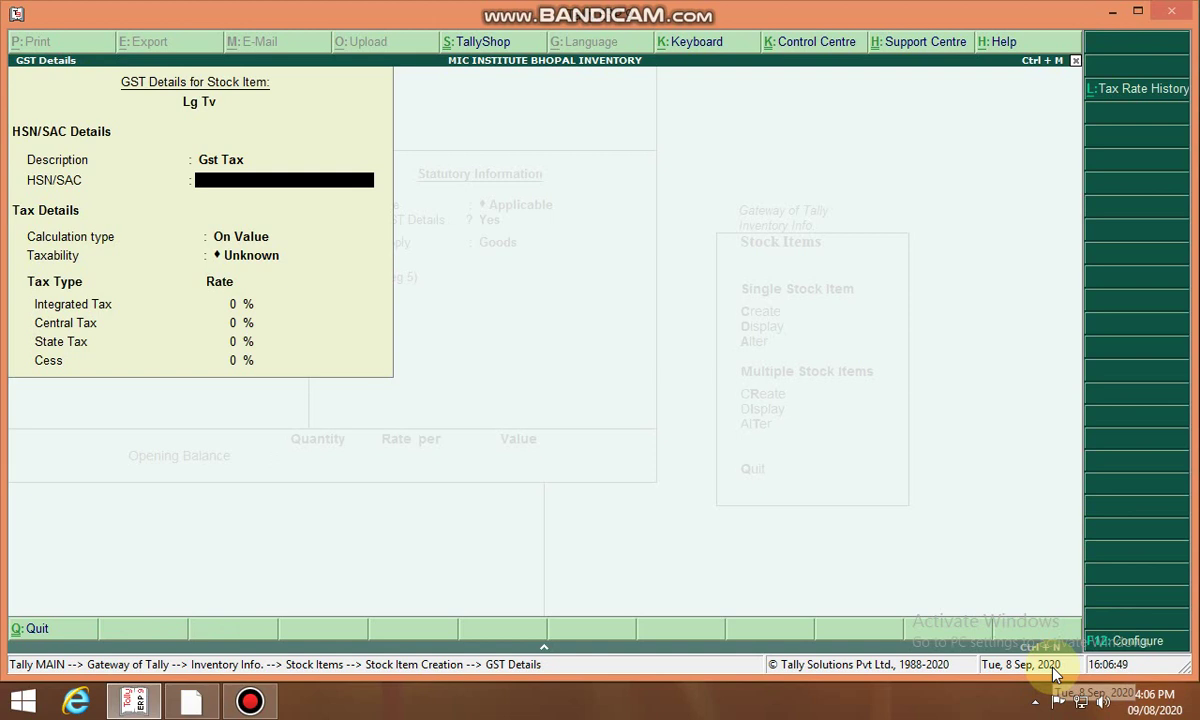
{"action": "type", "text": "46354"}
{"action": "key", "text": "Return"}
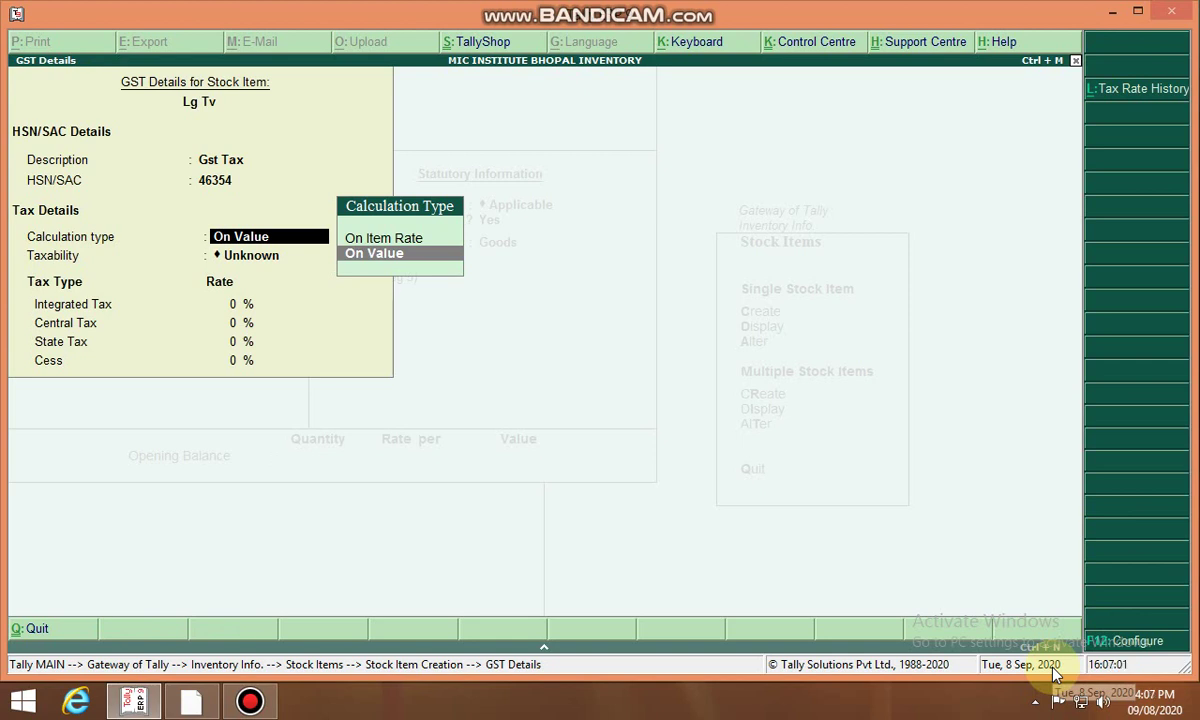
Set Lg Tv's GST calculation type to On Value, taxability to Taxable and integrated tax to 18%, and finish the GST details.
{"action": "key", "text": "Return"}
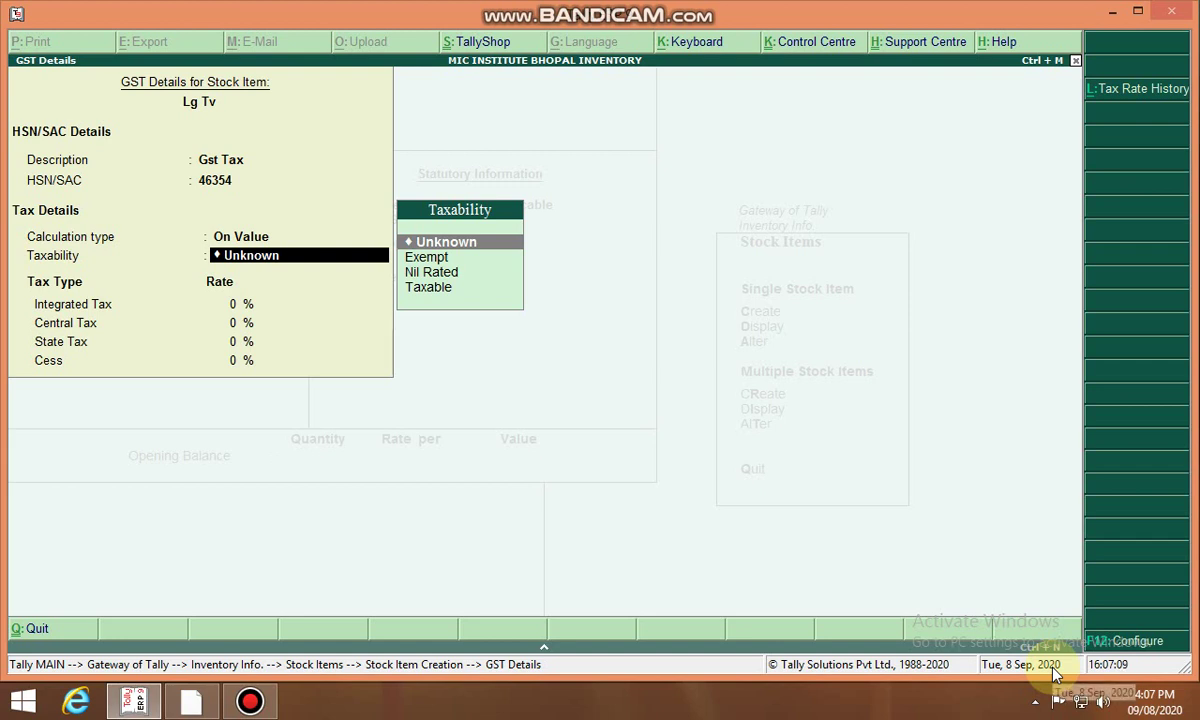
{"action": "key", "text": "Down"}
{"action": "key", "text": "Down"}
{"action": "key", "text": "Down"}
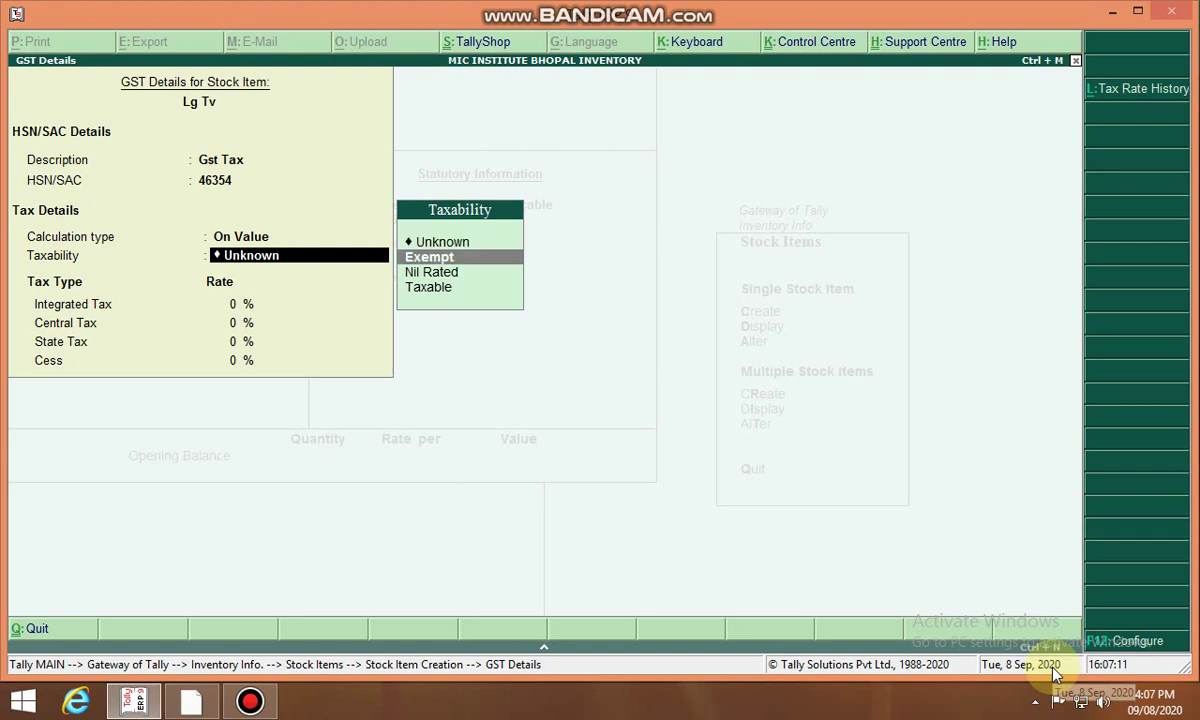
{"action": "key", "text": "Return"}
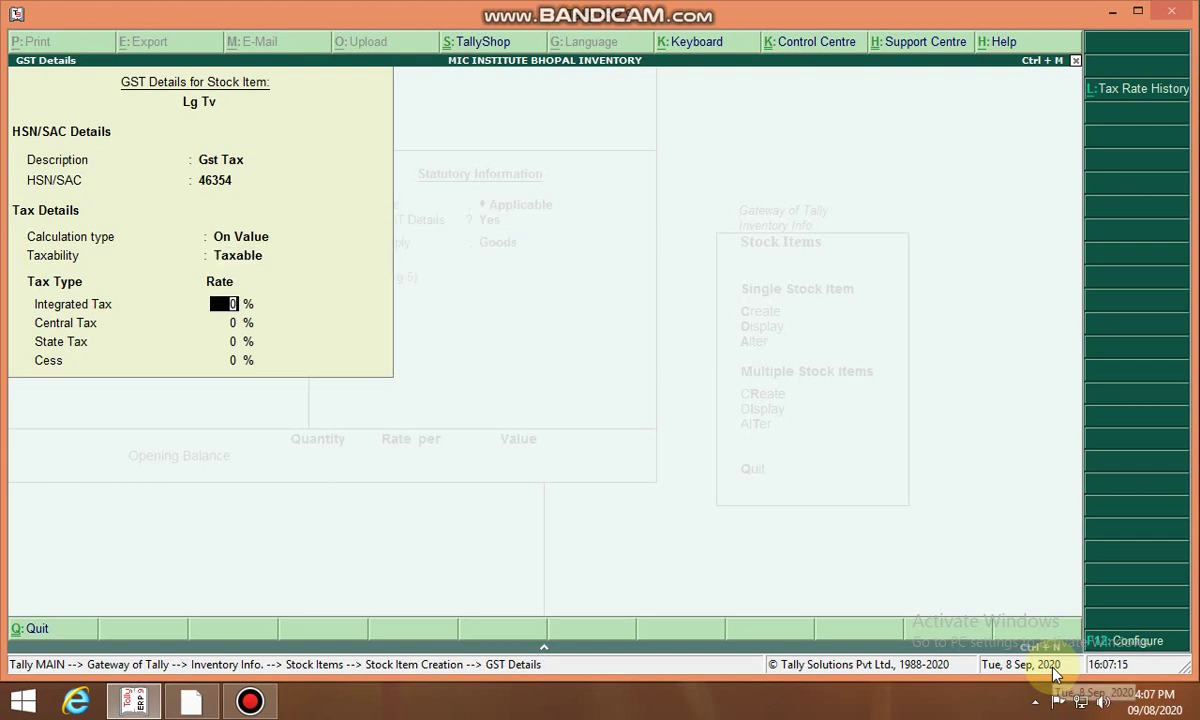
{"action": "type", "text": "18"}
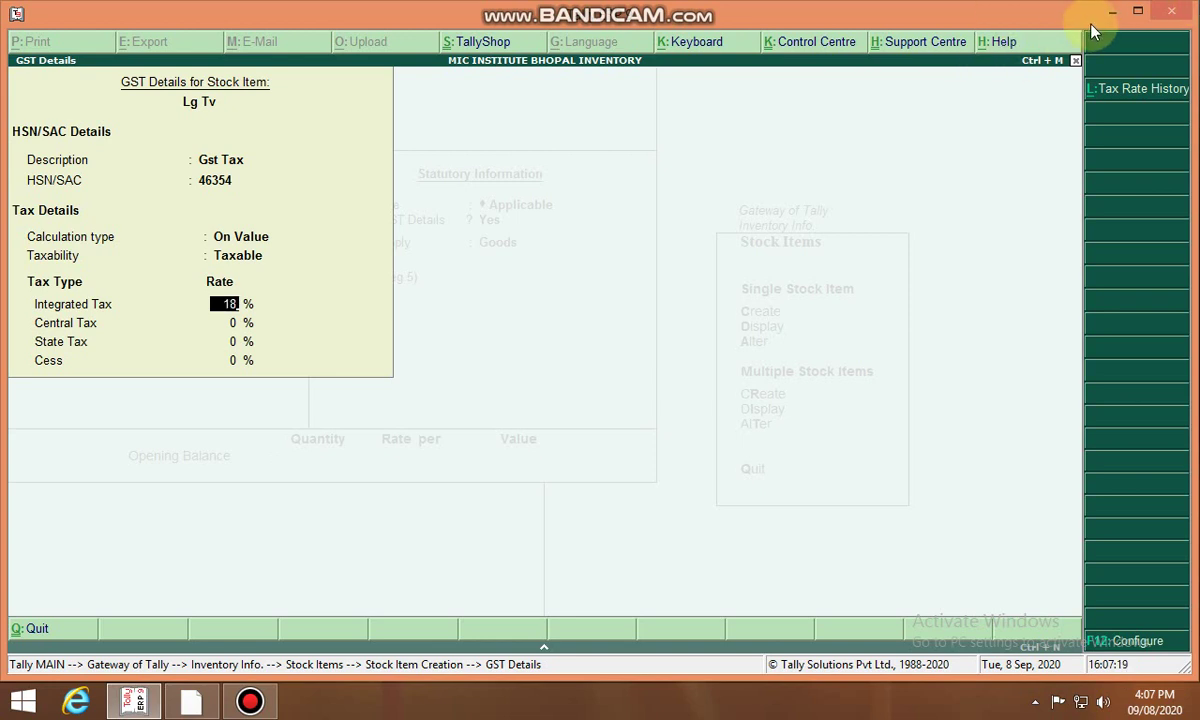
{"action": "key", "text": "Return"}
{"action": "key", "text": "Return"}
{"action": "key", "text": "Return"}
{"action": "key", "text": "Return"}
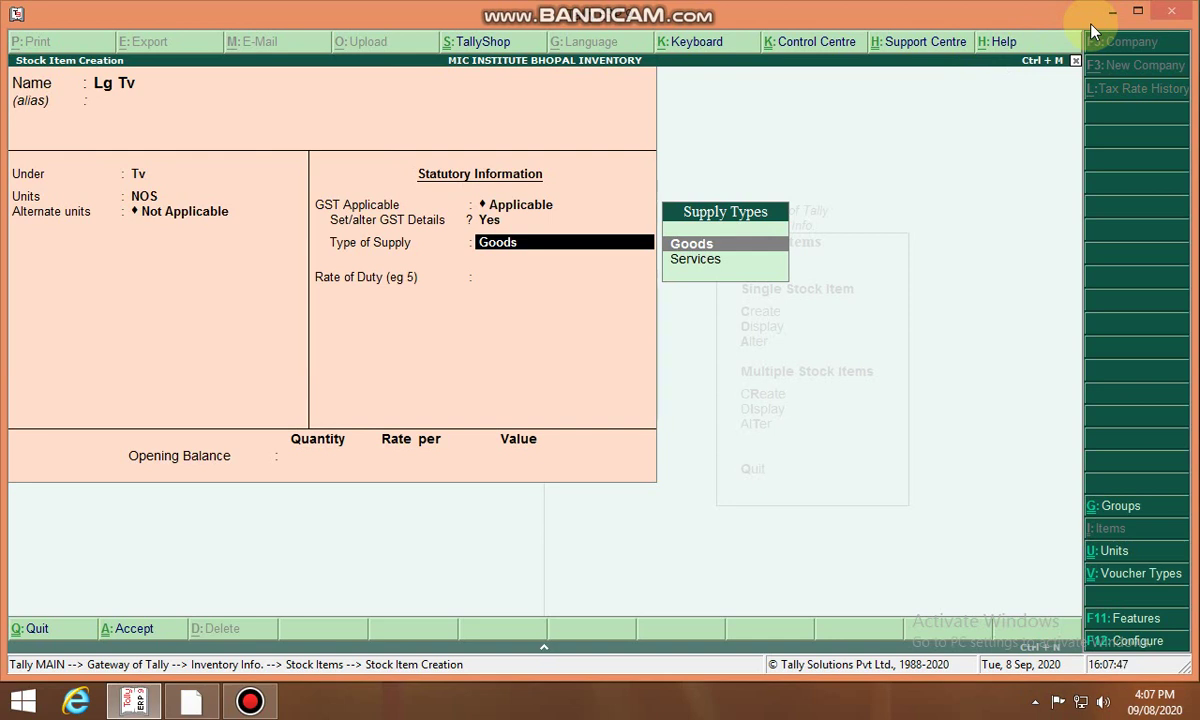
Keep Lg Tv's supply type as Goods with a duty rate of 0 and no opening balance, and save the stock item.
{"action": "key", "text": "Return"}
{"action": "key", "text": "Return"}
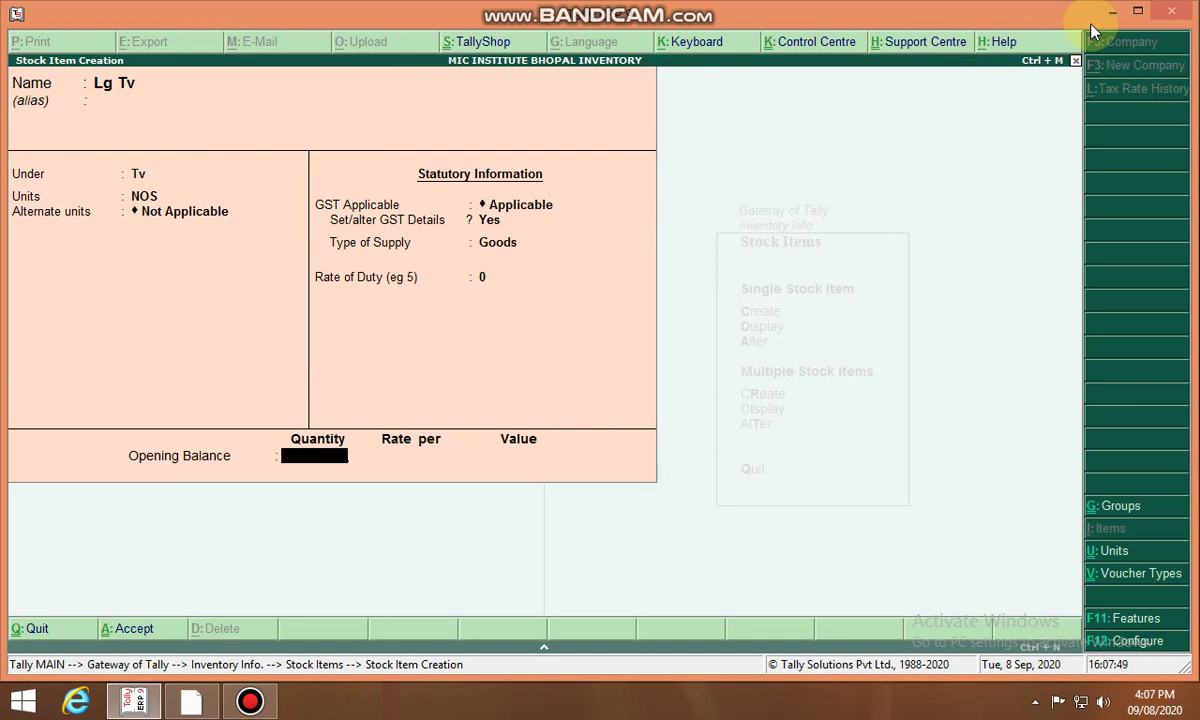
{"action": "key", "text": "Return"}
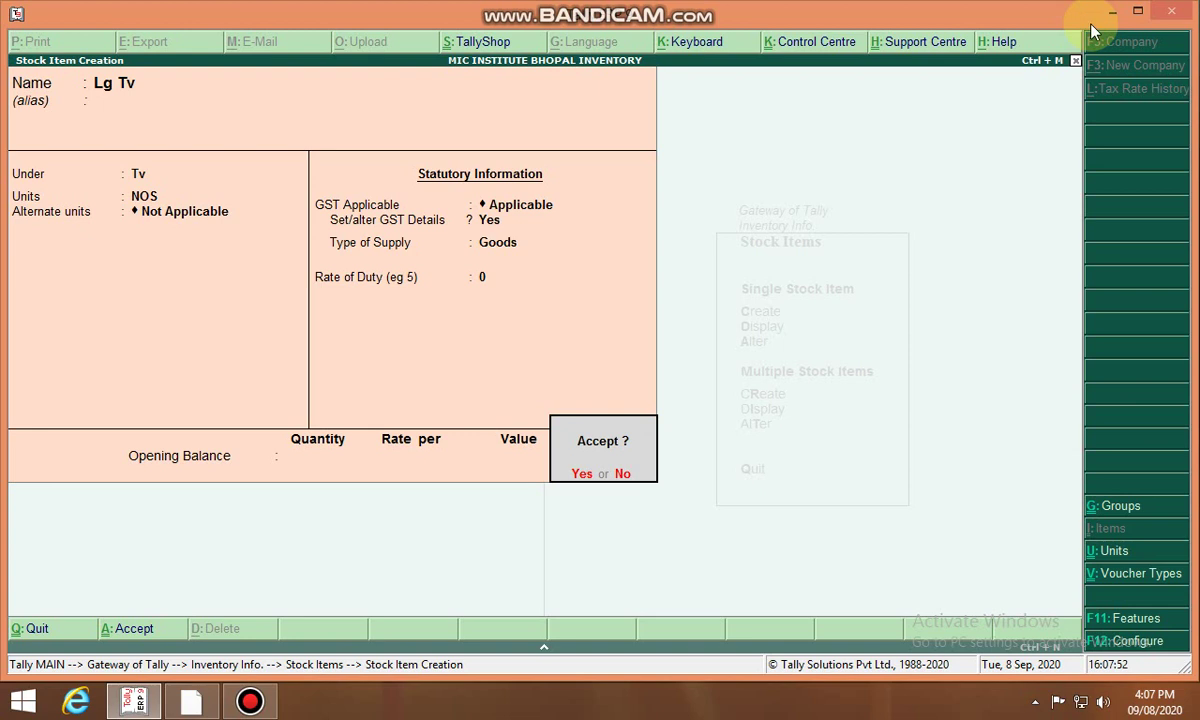
{"action": "key", "text": "Return"}
Name the next stock item Samsung Tv, leave its alias blank and place it under the Tv group.
{"action": "type", "text": "S"}
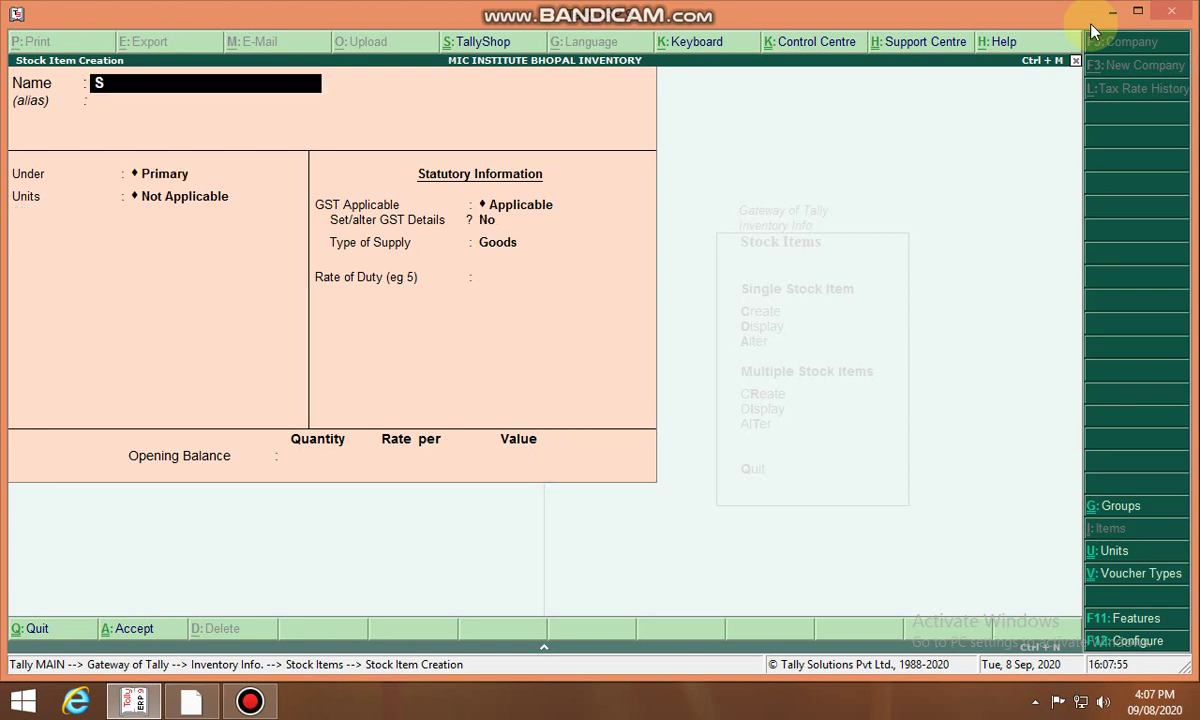
{"action": "type", "text": "amsung Tv"}
{"action": "key", "text": "Return"}
{"action": "key", "text": "Return"}
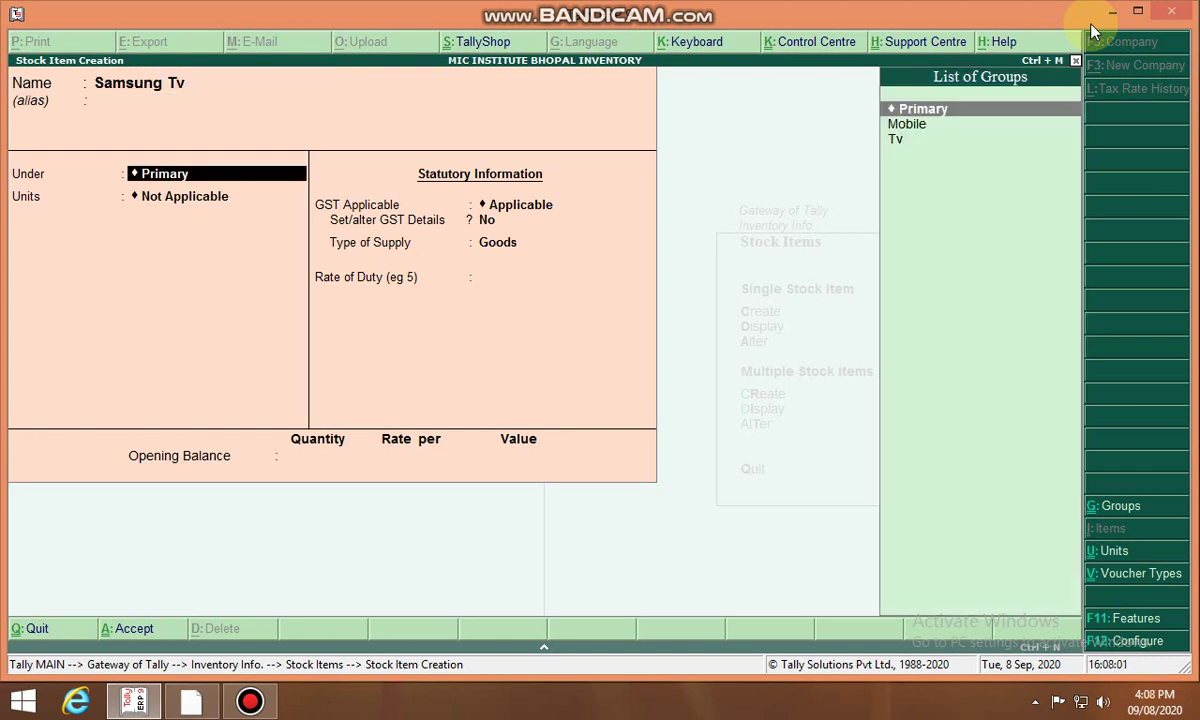
{"action": "key", "text": "Down"}
{"action": "key", "text": "Down"}
{"action": "key", "text": "Return"}
Set the Samsung Tv unit to NOS with alternate units Not Applicable, keeping GST as Applicable.
{"action": "key", "text": "Down"}
{"action": "key", "text": "Down"}
{"action": "key", "text": "Down"}
{"action": "key", "text": "Down"}
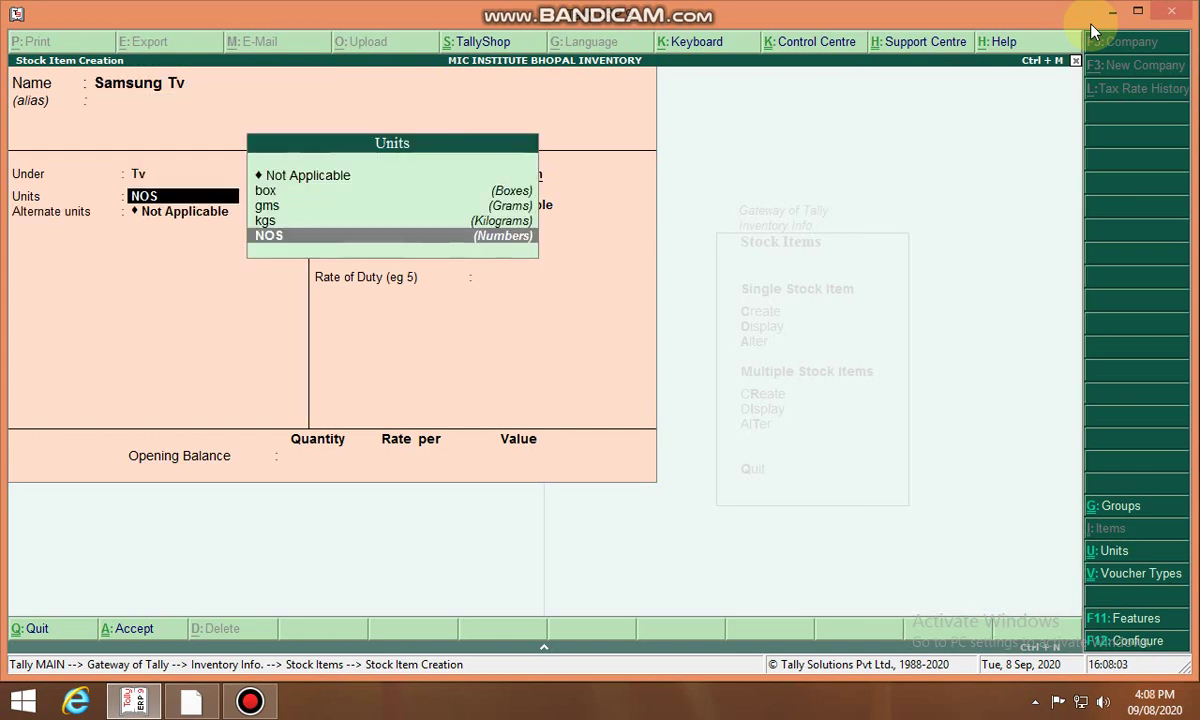
{"action": "key", "text": "Return"}
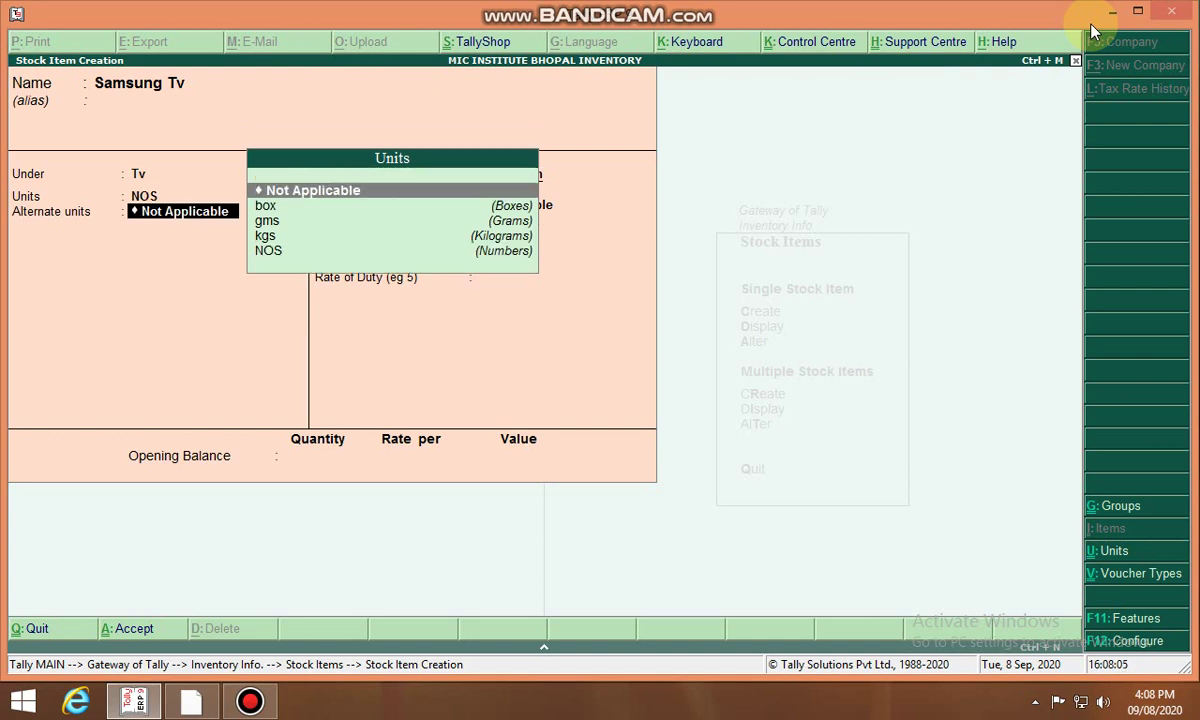
{"action": "key", "text": "Return"}
{"action": "key", "text": "Return"}
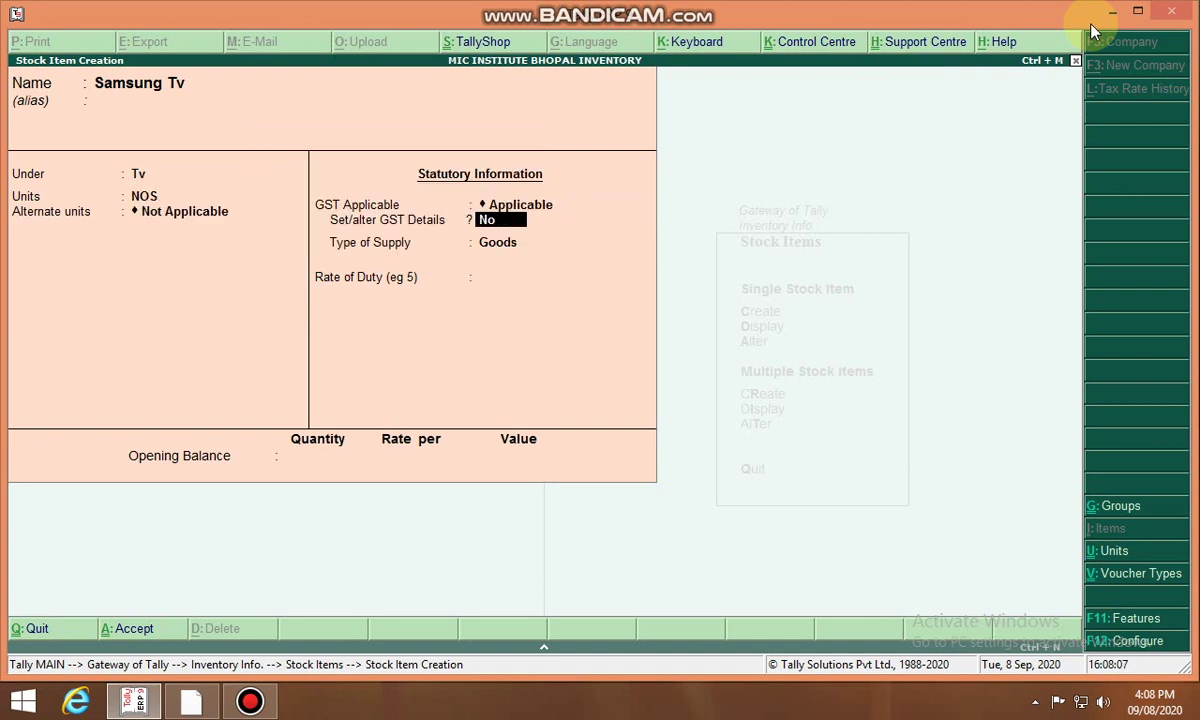
Turn on GST details for Samsung Tv, leave the description blank and enter HSN/SAC 2364.
{"action": "key", "text": "y"}
{"action": "key", "text": "Return"}
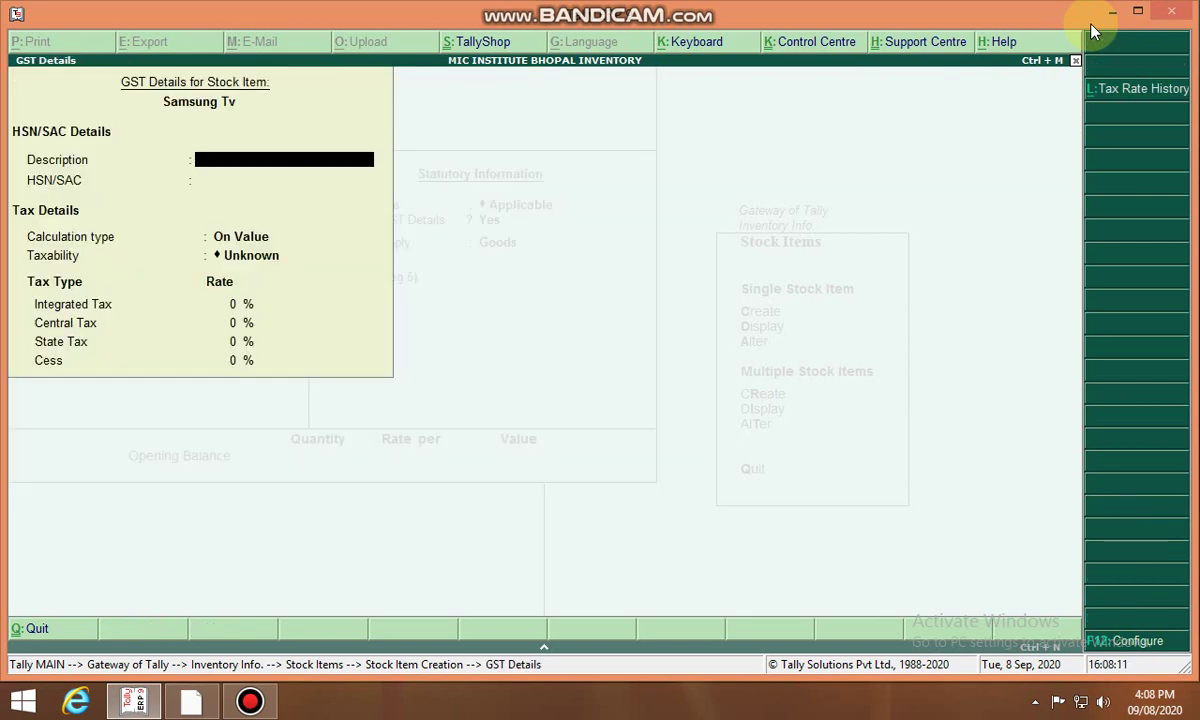
{"action": "key", "text": "Return"}
{"action": "type", "text": "2364"}
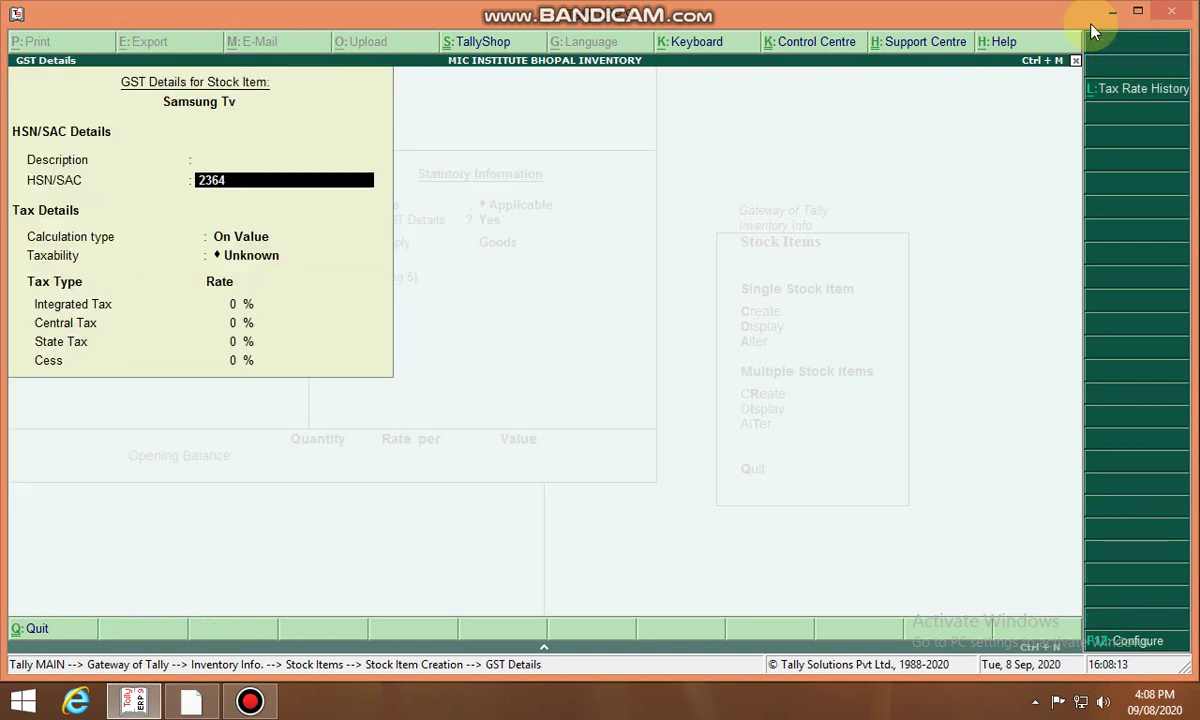
{"action": "key", "text": "Return"}
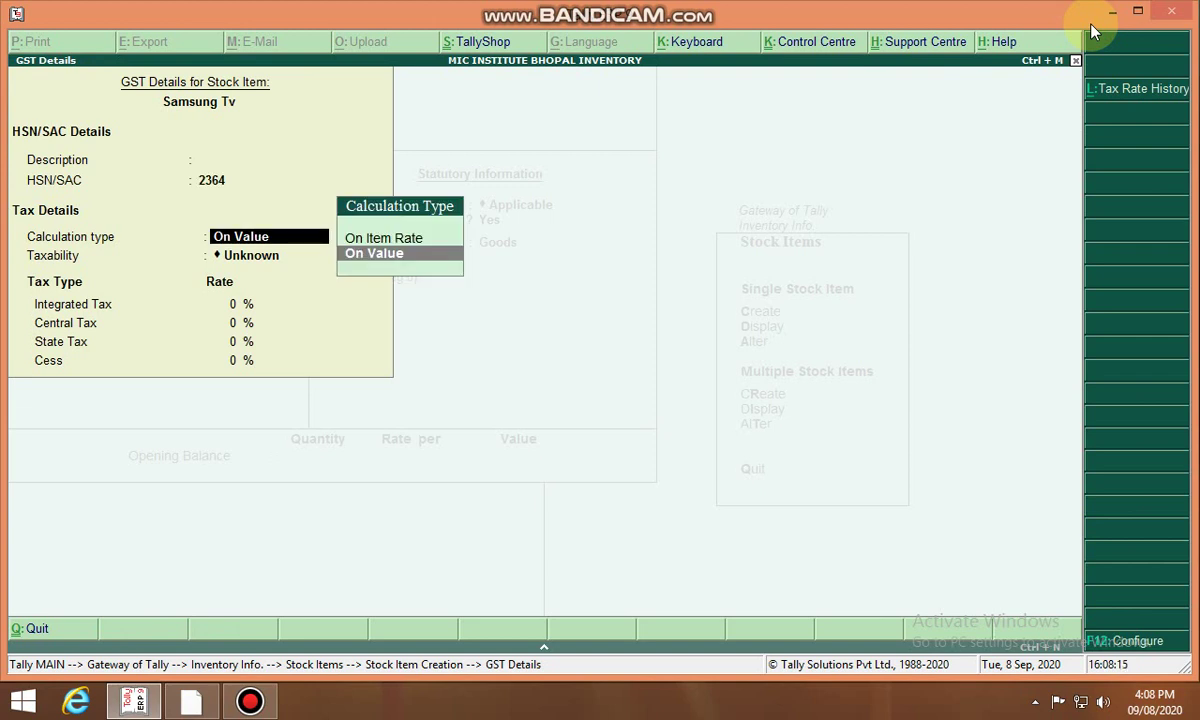
Set Samsung Tv's GST calculation type to On Value, taxability to Taxable and integrated tax to 18%, and finish the GST details.
{"action": "key", "text": "Return"}
{"action": "key", "text": "Down"}
{"action": "key", "text": "Down"}
{"action": "key", "text": "Down"}
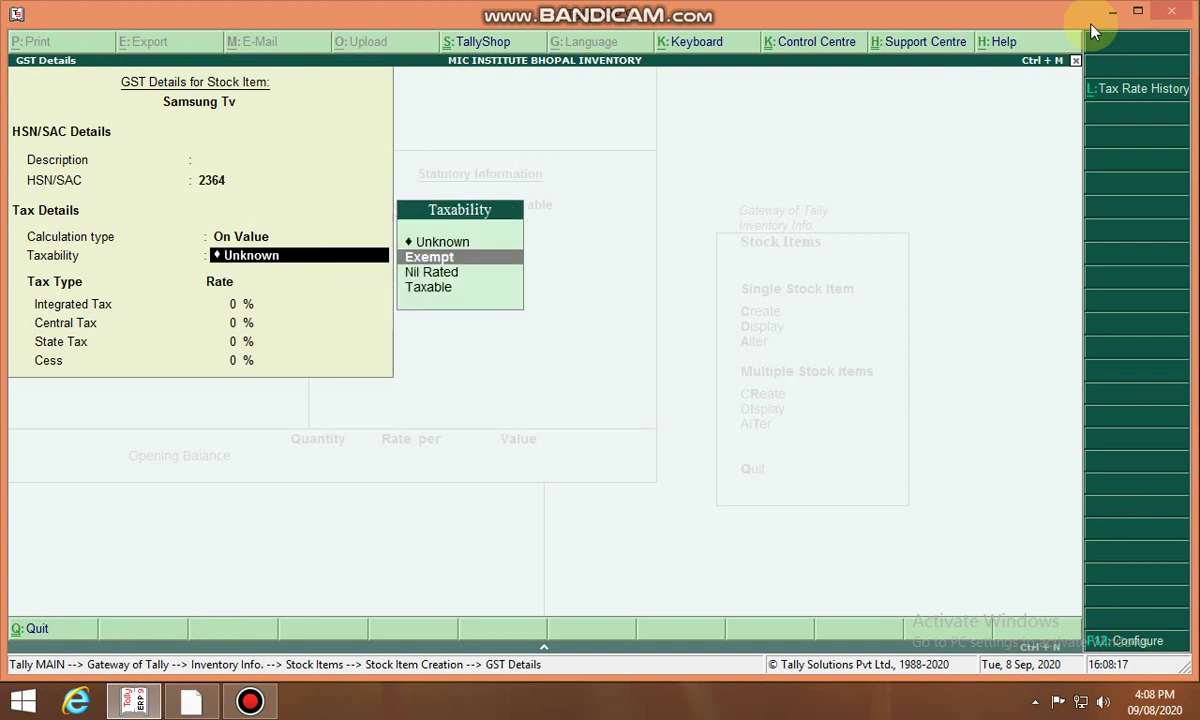
{"action": "key", "text": "Return"}
{"action": "type", "text": "18"}
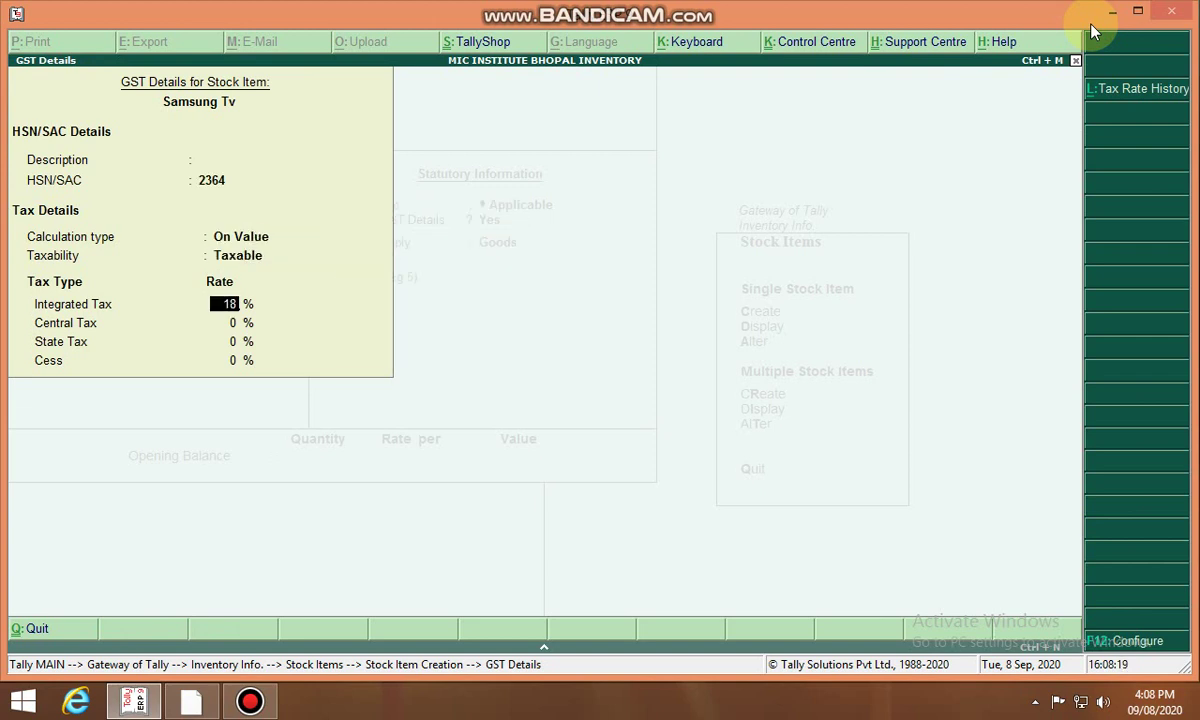
{"action": "key", "text": "Return"}
{"action": "key", "text": "Return"}
{"action": "key", "text": "Return"}
{"action": "key", "text": "Return"}
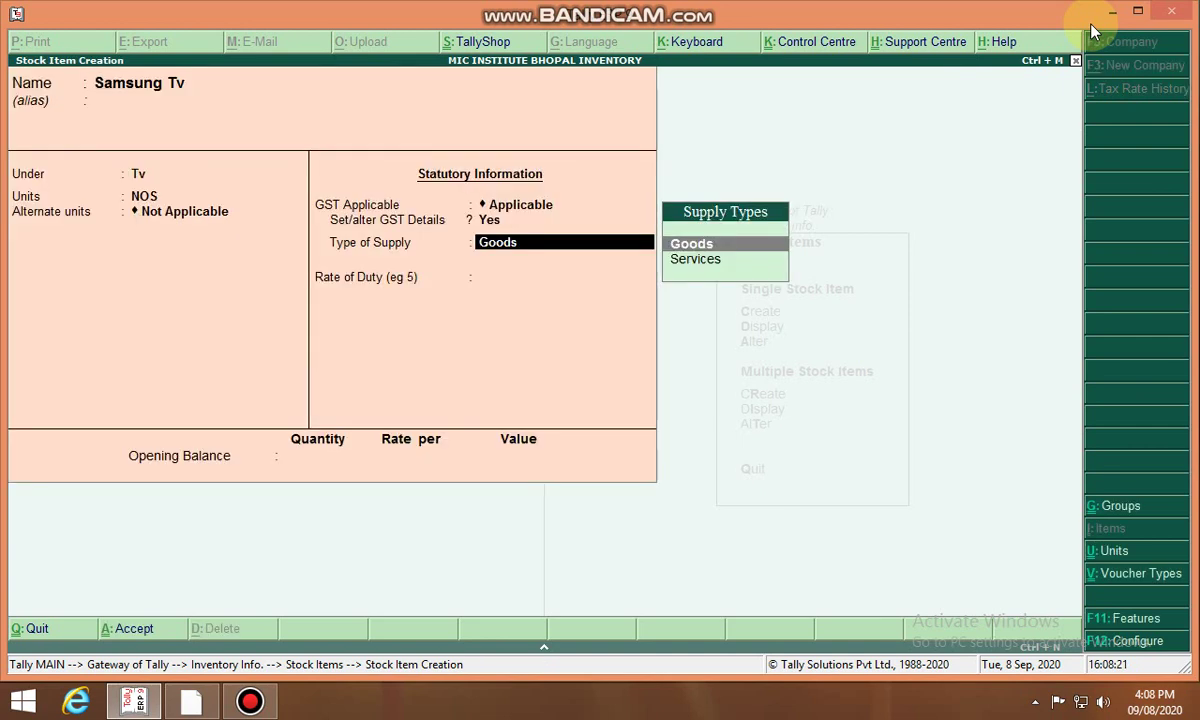
Keep Samsung Tv's supply type as Goods with a duty rate of 0 and no opening balance, and save the stock item.
{"action": "key", "text": "Return"}
{"action": "key", "text": "Return"}
{"action": "key", "text": "Return"}
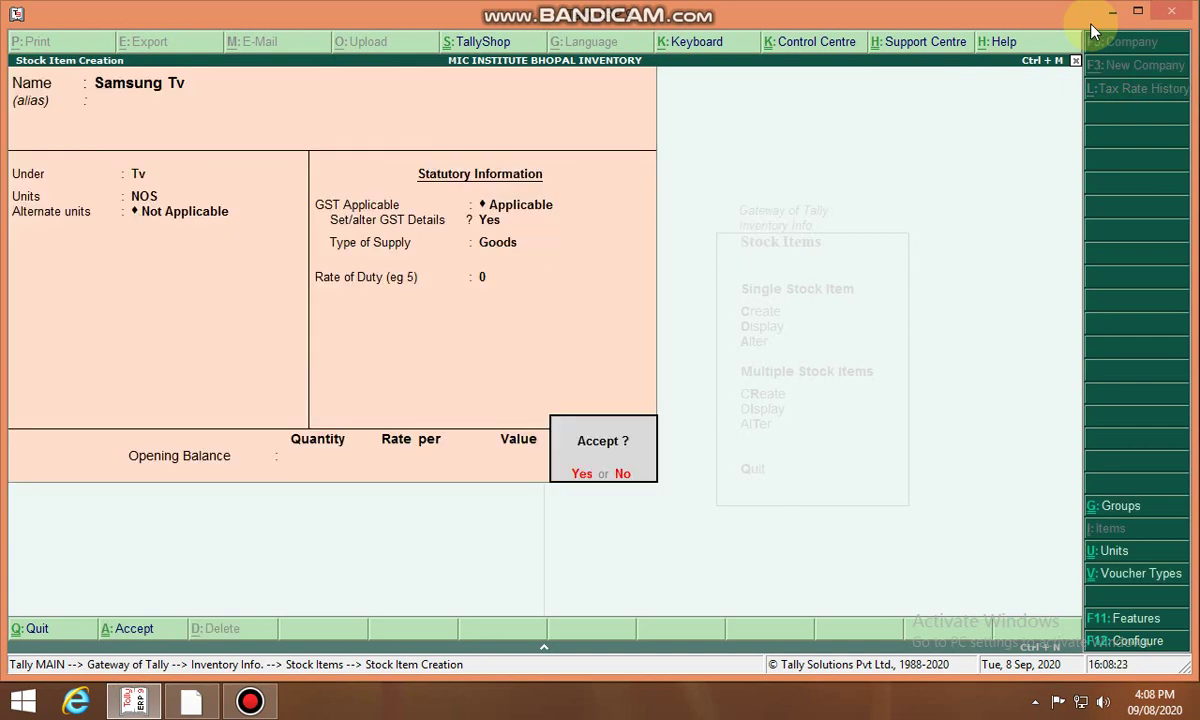
{"action": "key", "text": "Return"}
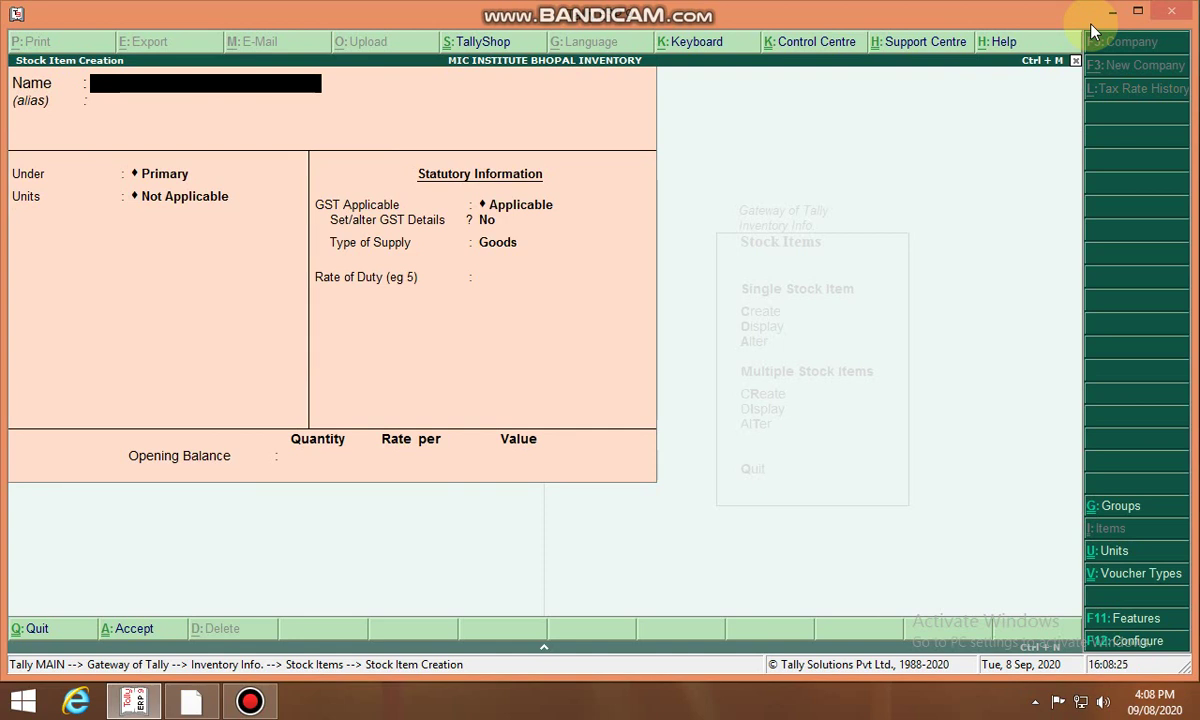
Name the next stock item Onida Tv, leave its alias blank and place it under the Tv group.
{"action": "type", "text": "Onid"}
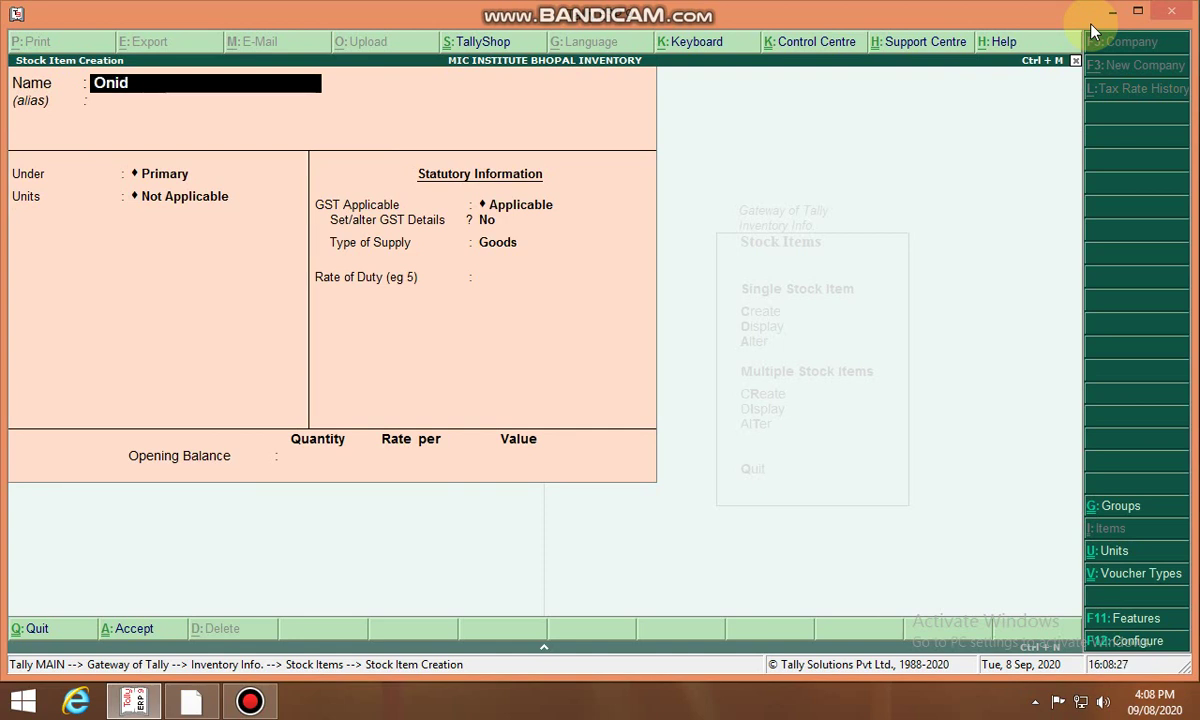
{"action": "type", "text": "a Tv"}
{"action": "key", "text": "Return"}
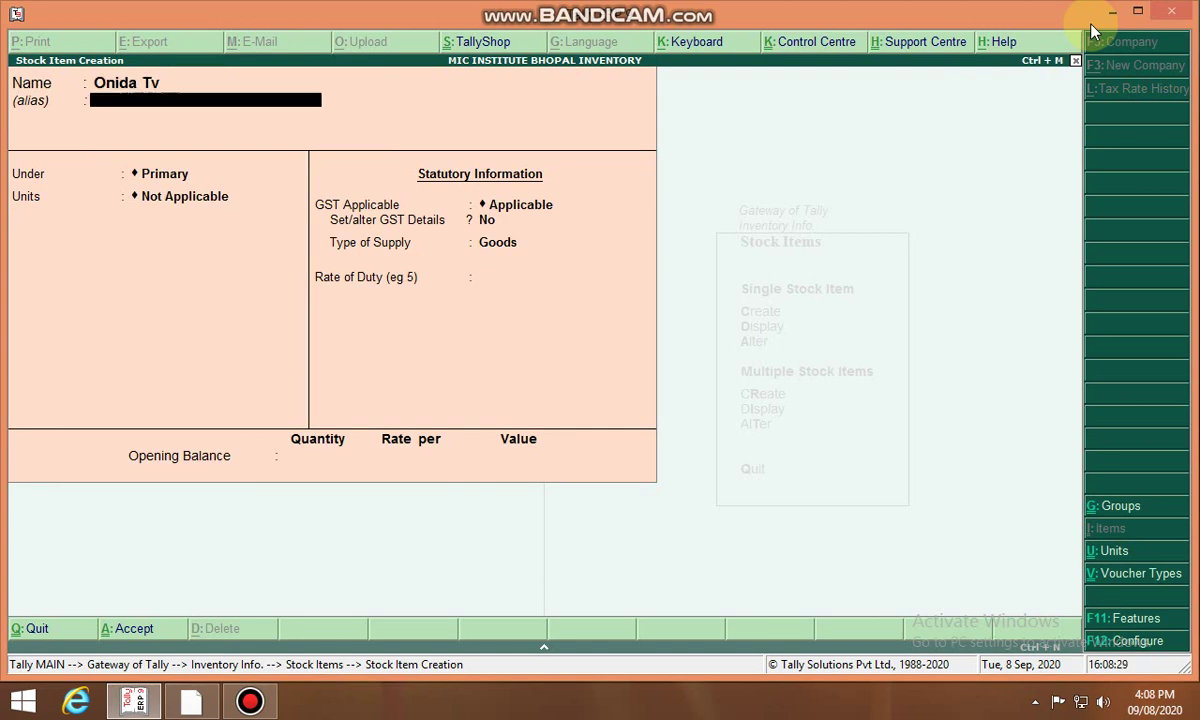
{"action": "key", "text": "Down"}
{"action": "key", "text": "Down"}
{"action": "key", "text": "Return"}
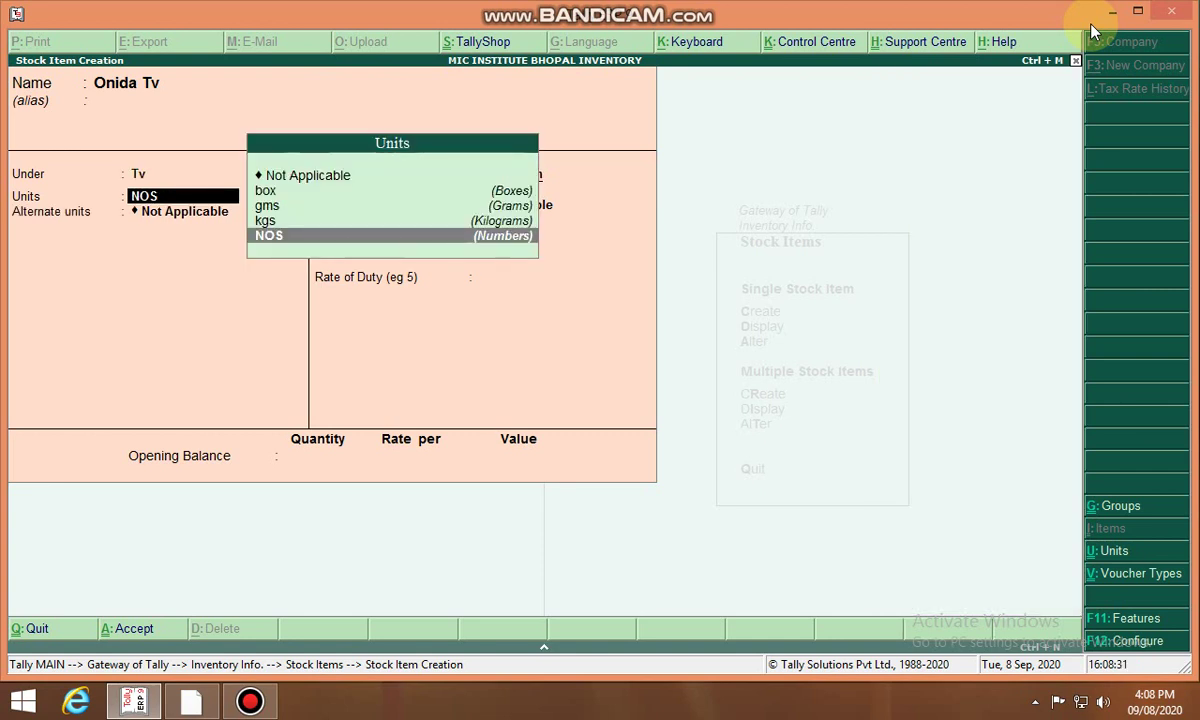
Set Onida Tv's unit to NOS with no alternate unit and keep GST as Applicable.
{"action": "key", "text": "Return"}
{"action": "key", "text": "Return"}
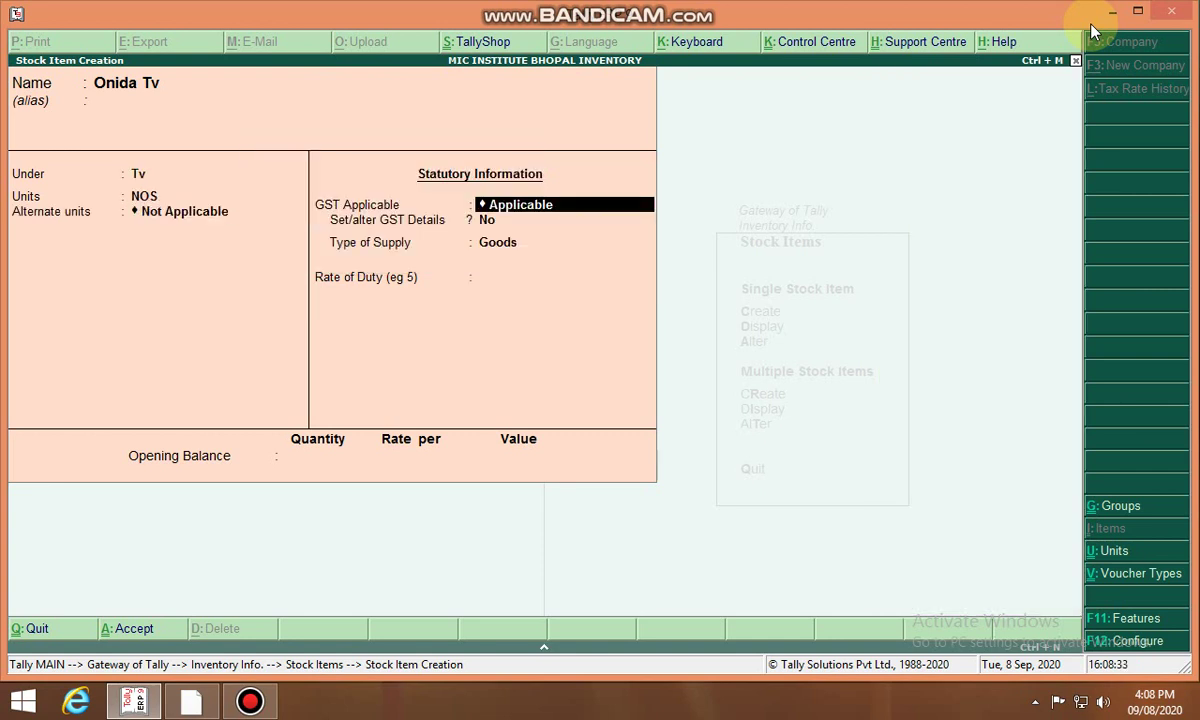
{"action": "key", "text": "Return"}
Turn on GST details for Onida Tv, leave the description blank and enter HSN/SAC 3645.
{"action": "type", "text": "y"}
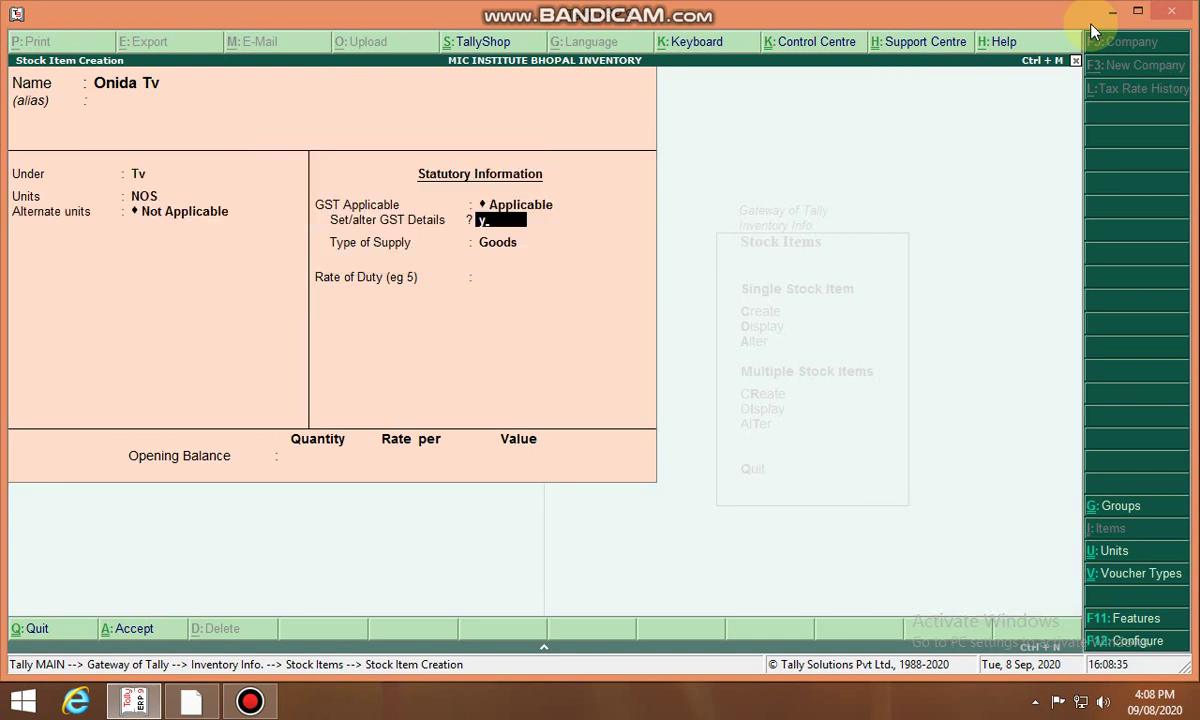
{"action": "key", "text": "Return"}
{"action": "key", "text": "Return"}
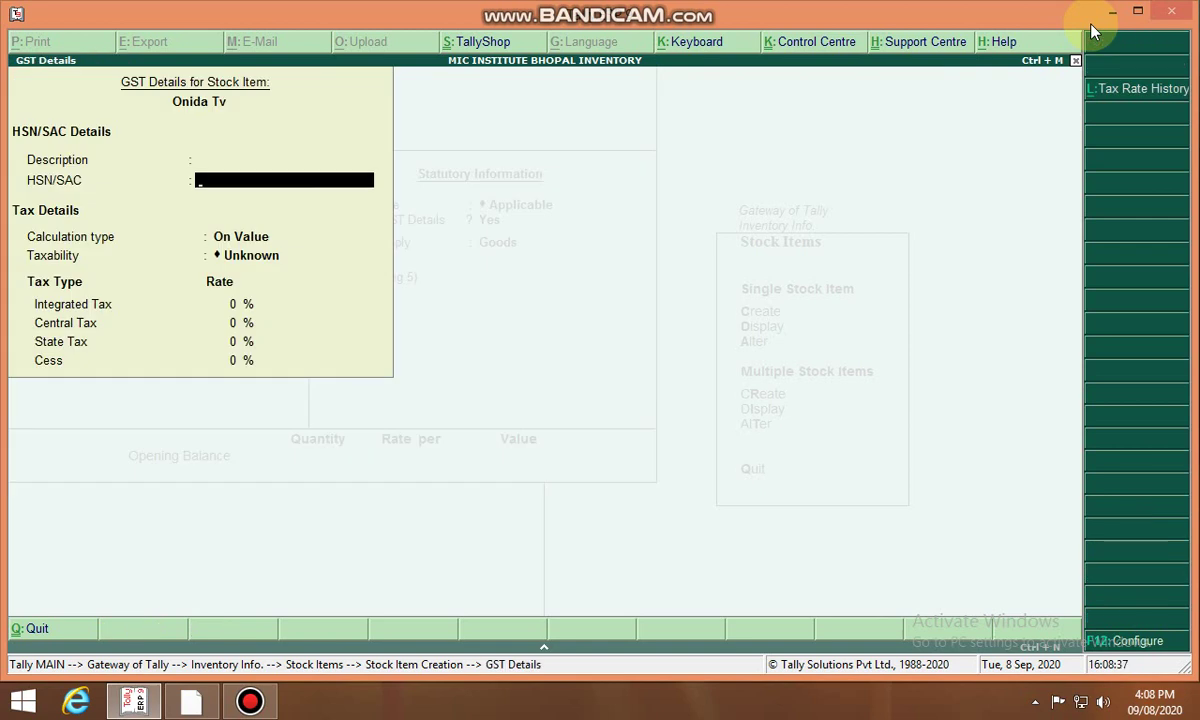
{"action": "type", "text": "3645"}
{"action": "key", "text": "Return"}
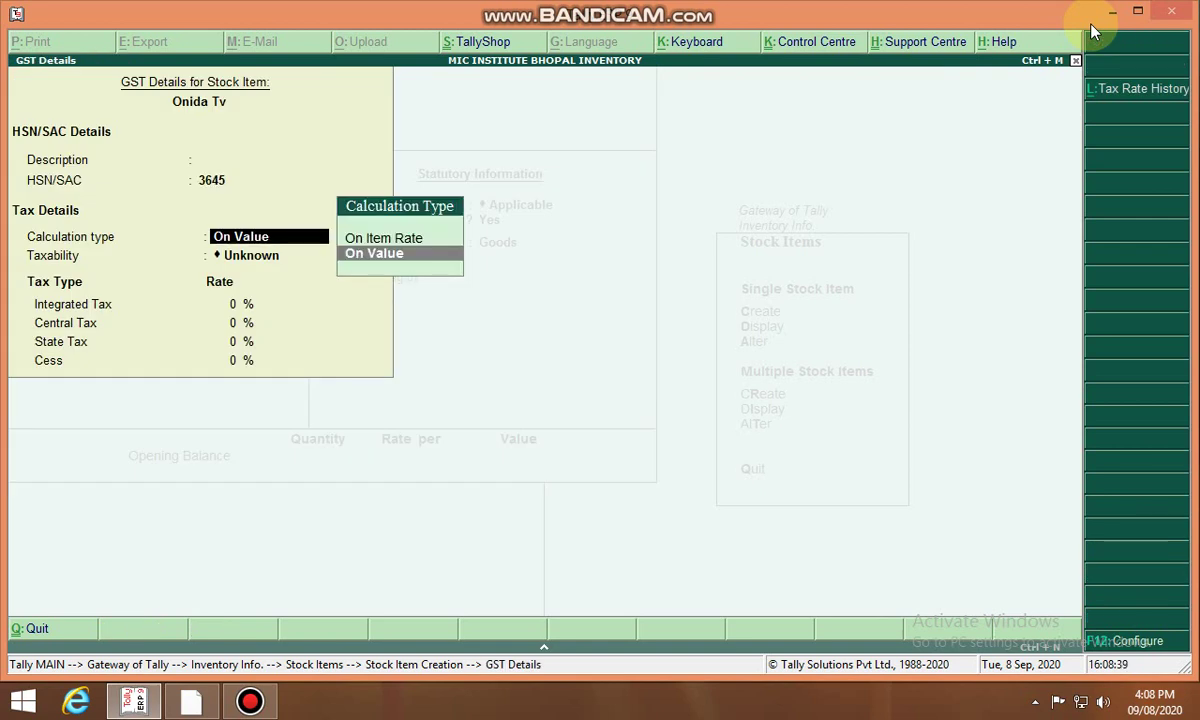
Set Onida Tv's GST calculation type to On Value, taxability to Taxable and integrated tax to 18%, and finish the GST details.
{"action": "key", "text": "Return"}
{"action": "key", "text": "Down"}
{"action": "key", "text": "Down"}
{"action": "key", "text": "Down"}
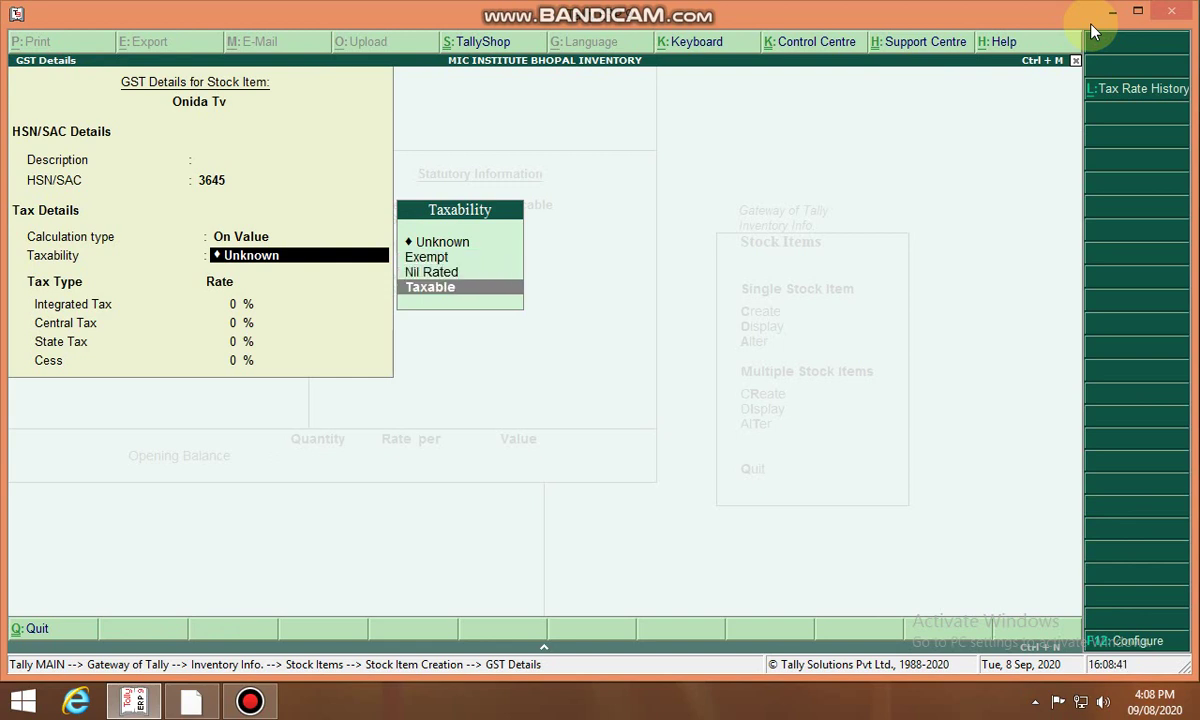
{"action": "key", "text": "Return"}
{"action": "type", "text": "18"}
{"action": "key", "text": "Return"}
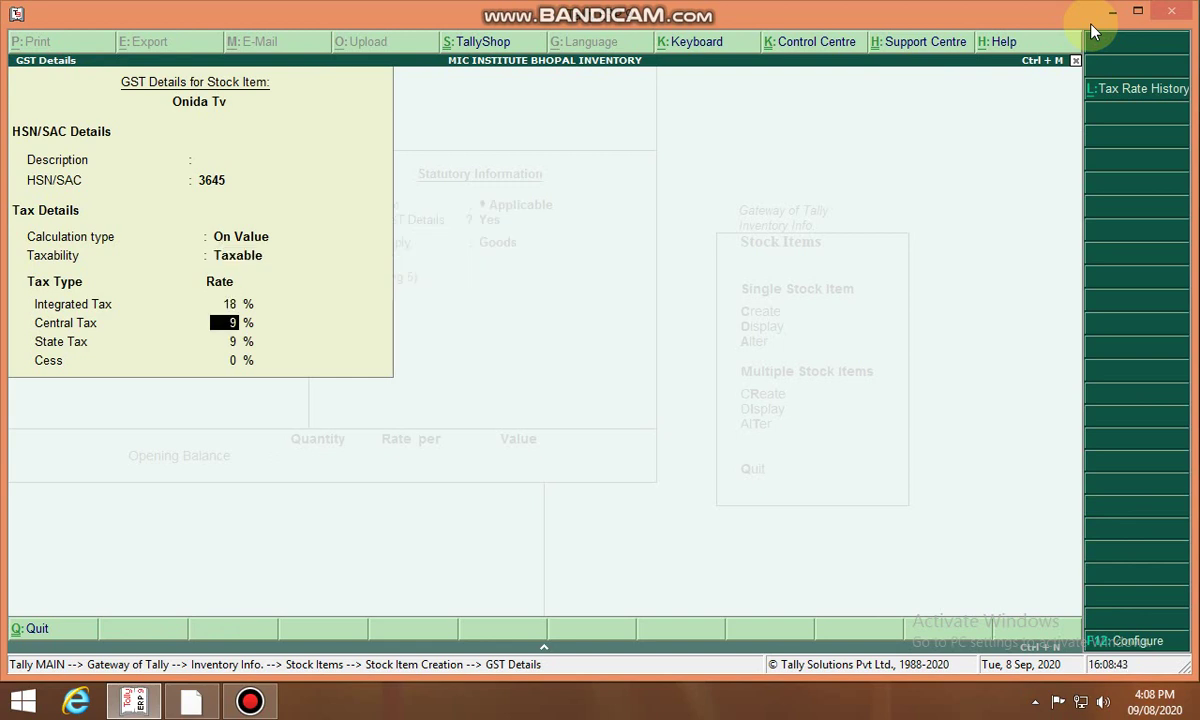
{"action": "key", "text": "Return"}
{"action": "key", "text": "Return"}
{"action": "key", "text": "Return"}
Keep Onida Tv's supply type as Goods with a duty rate of 0 and no opening balance, and save the stock item.
{"action": "key", "text": "Return"}
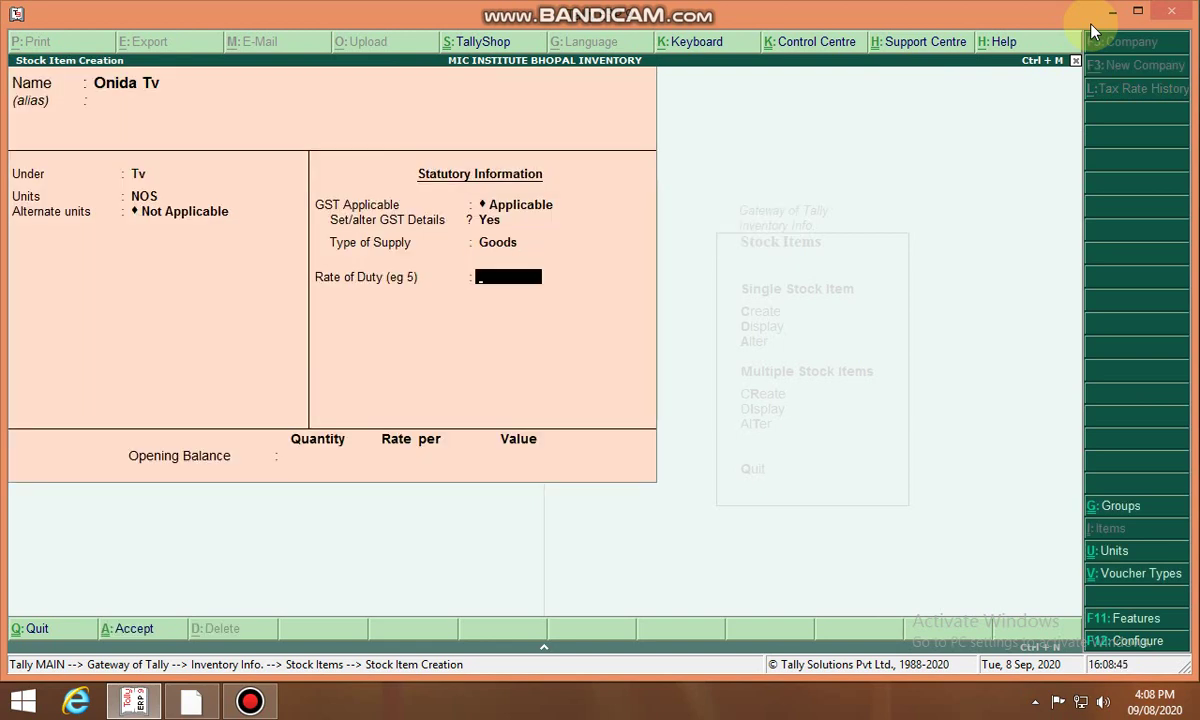
{"action": "key", "text": "Return"}
{"action": "key", "text": "Return"}
{"action": "key", "text": "Return"}
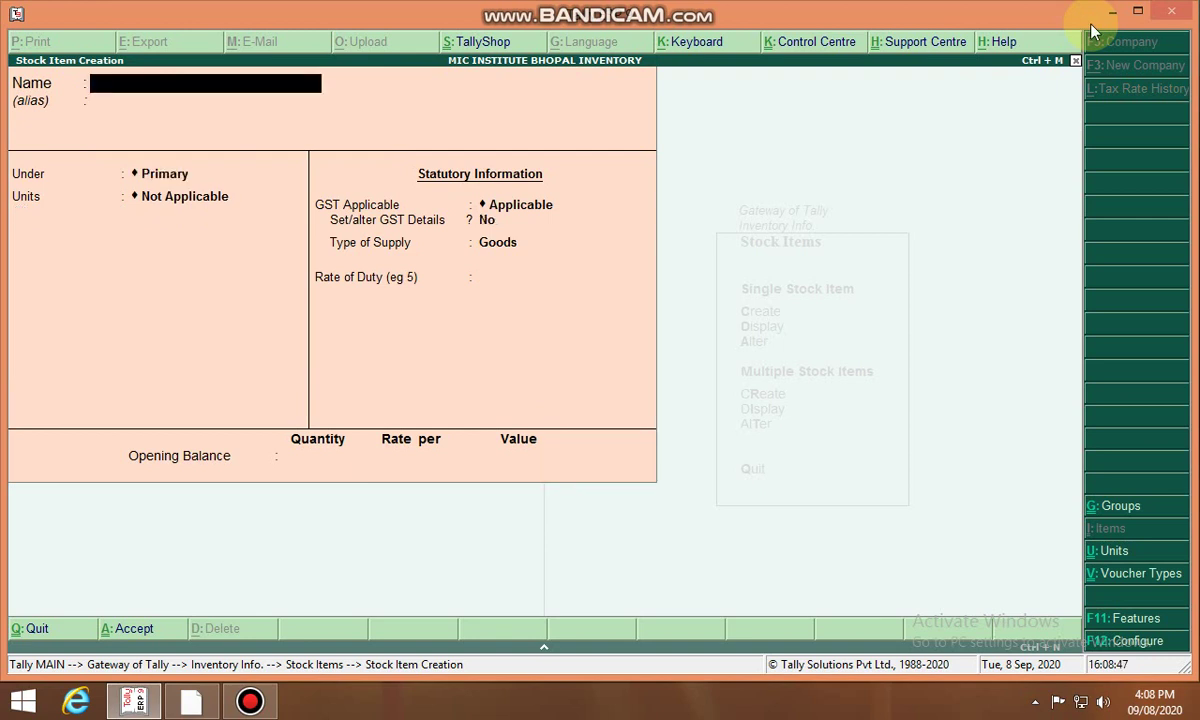
Name the next stock item Micromax Mobile, leave its alias blank and place it under the Mobile group.
{"action": "type", "text": "Micro"}
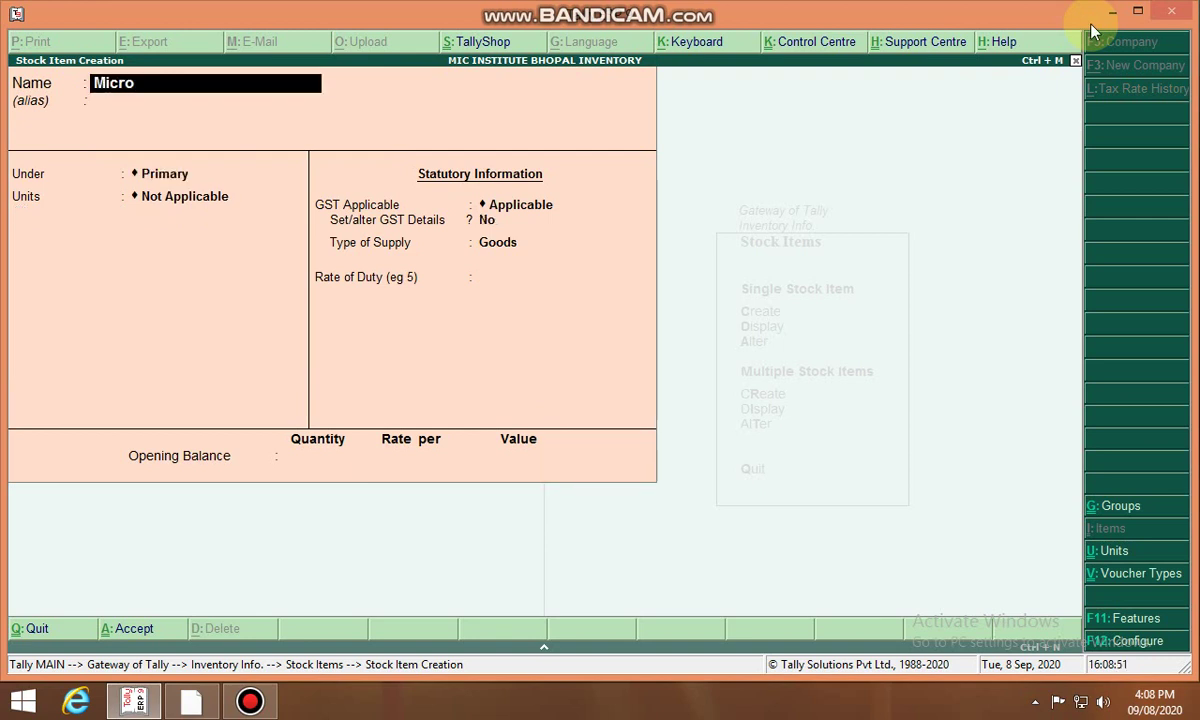
{"action": "type", "text": "max Mobi"}
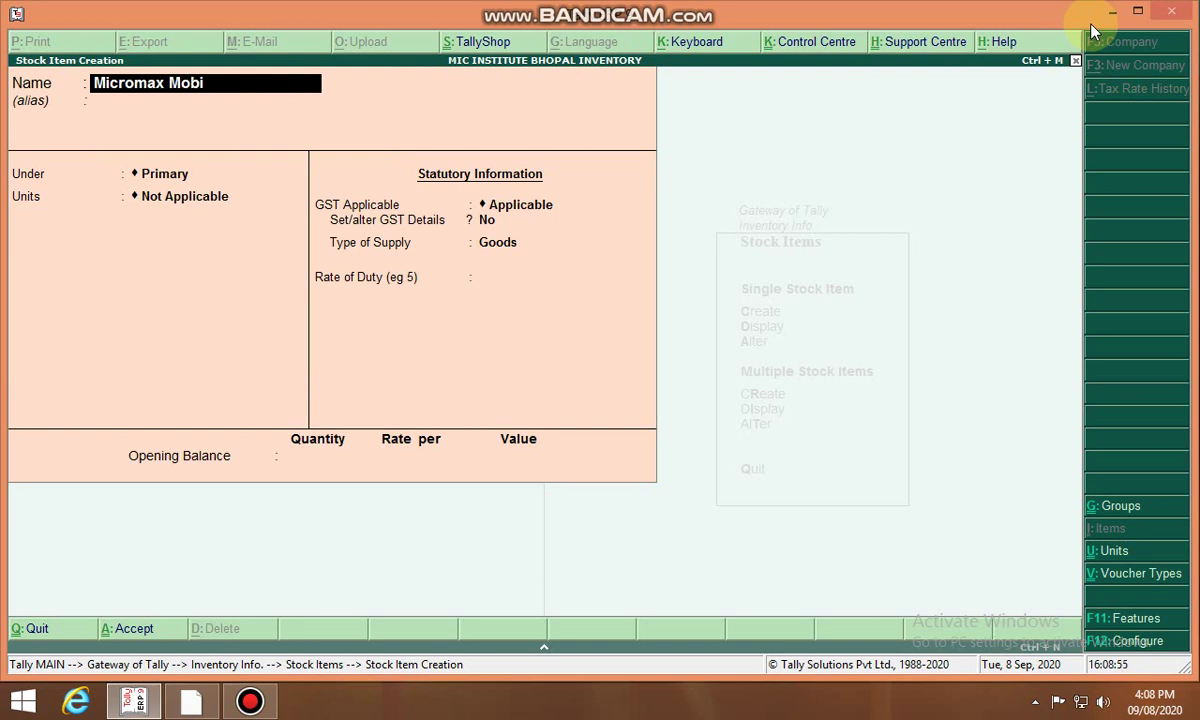
{"action": "type", "text": "le"}
{"action": "key", "text": "Return"}
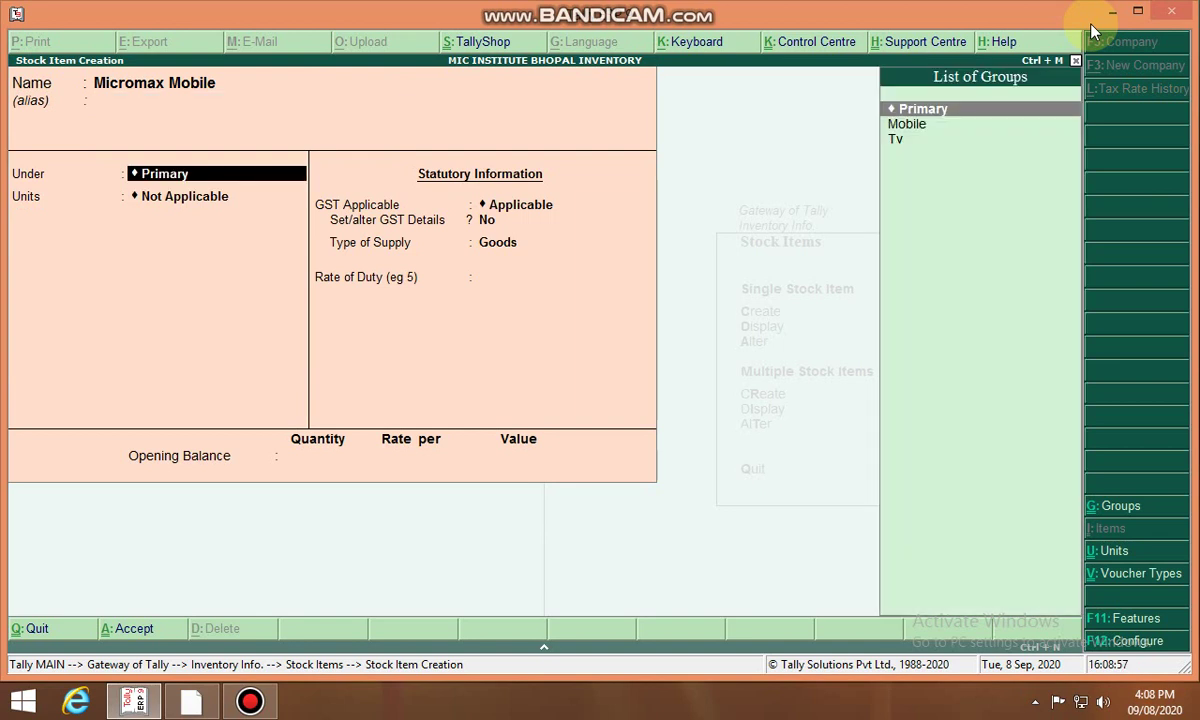
{"action": "key", "text": "Down"}
{"action": "key", "text": "Return"}
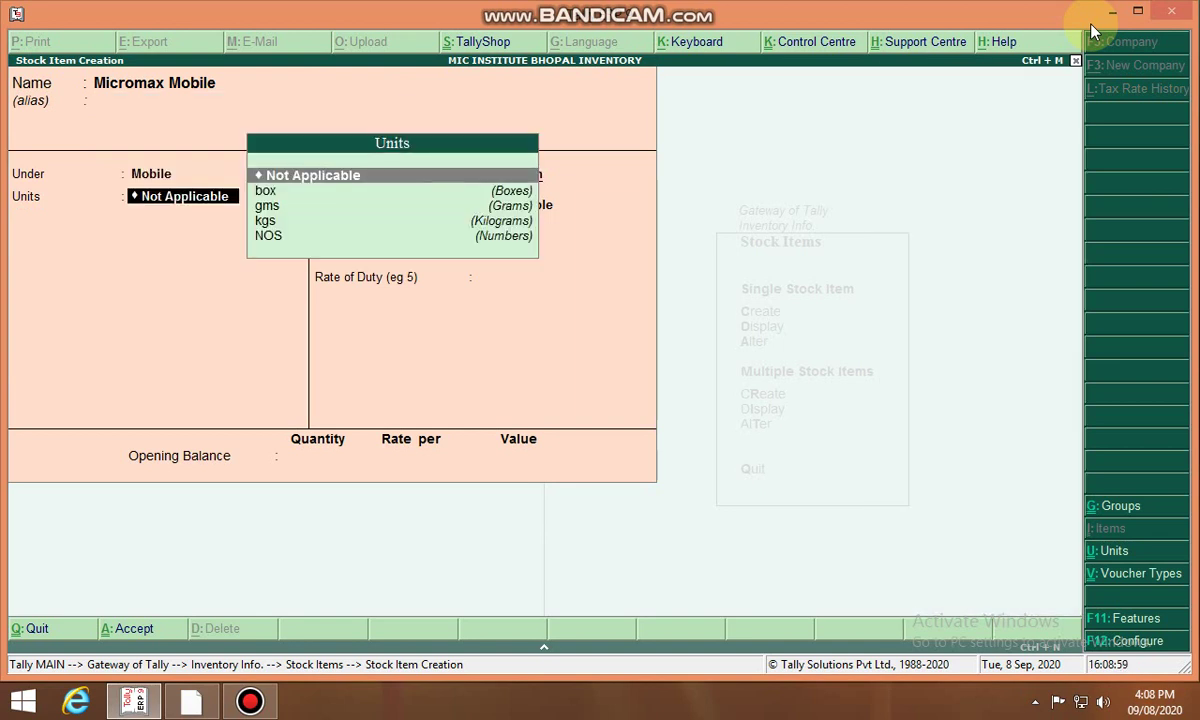
Set Micromax Mobile's unit to NOS with no alternate unit and keep GST as Applicable.
{"action": "key", "text": "Down"}
{"action": "key", "text": "Down"}
{"action": "key", "text": "Down"}
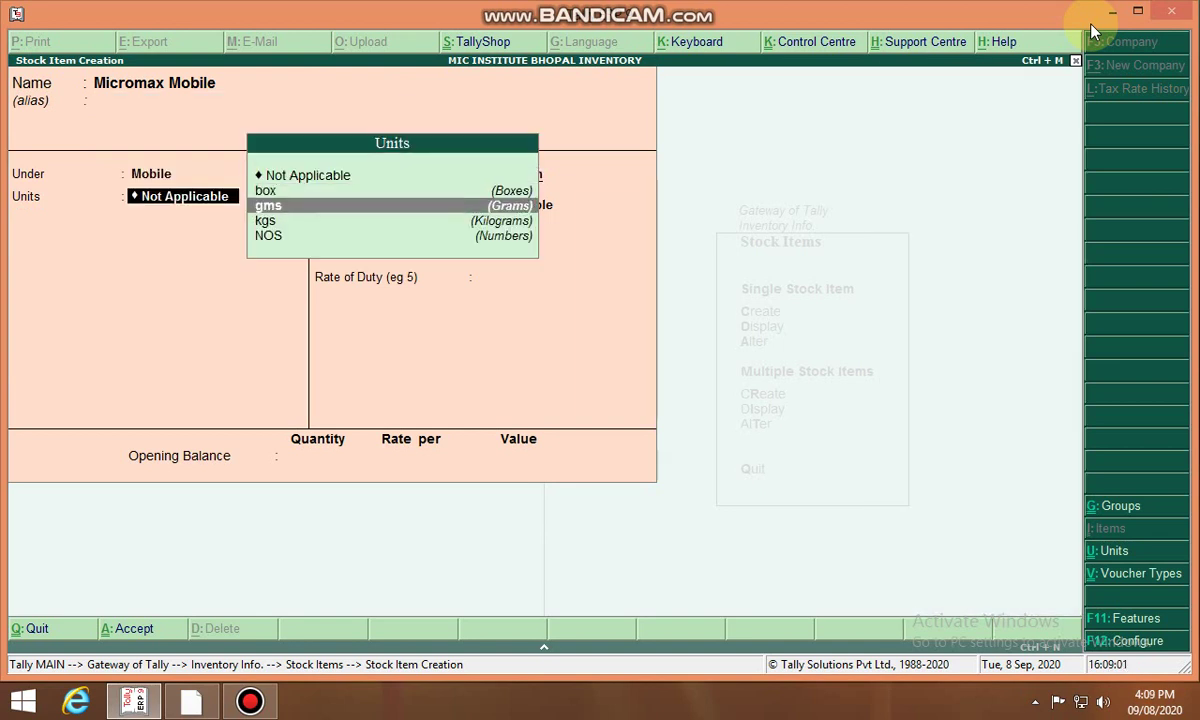
{"action": "key", "text": "Down"}
{"action": "key", "text": "Return"}
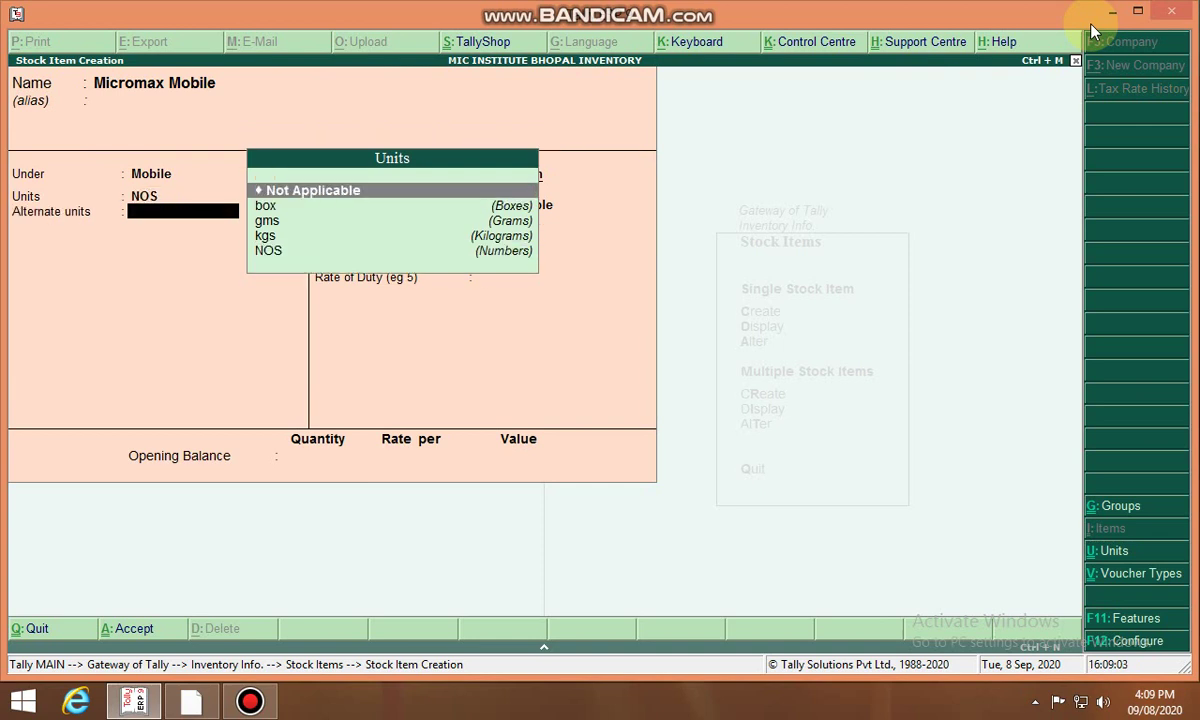
{"action": "key", "text": "Return"}
{"action": "key", "text": "Return"}
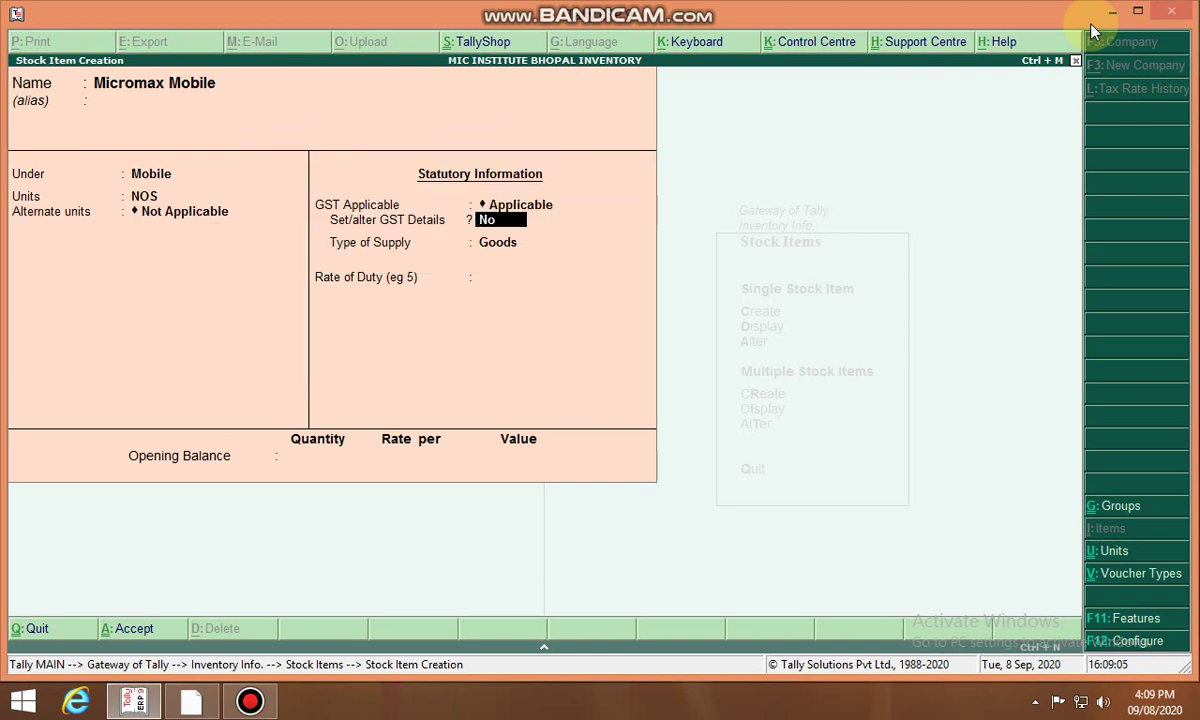
Turn on GST details for Micromax Mobile, leave the description blank and enter HSN/SAC 2645.
{"action": "type", "text": "y"}
{"action": "key", "text": "Return"}
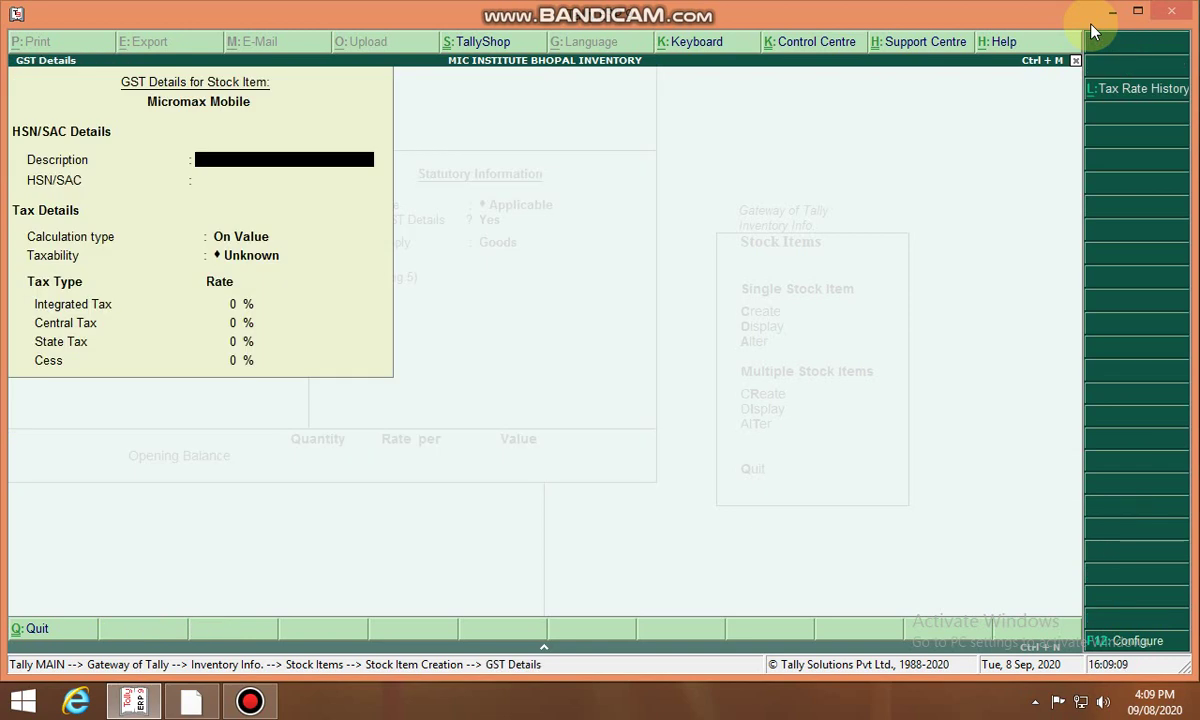
{"action": "key", "text": "Return"}
{"action": "type", "text": "2645"}
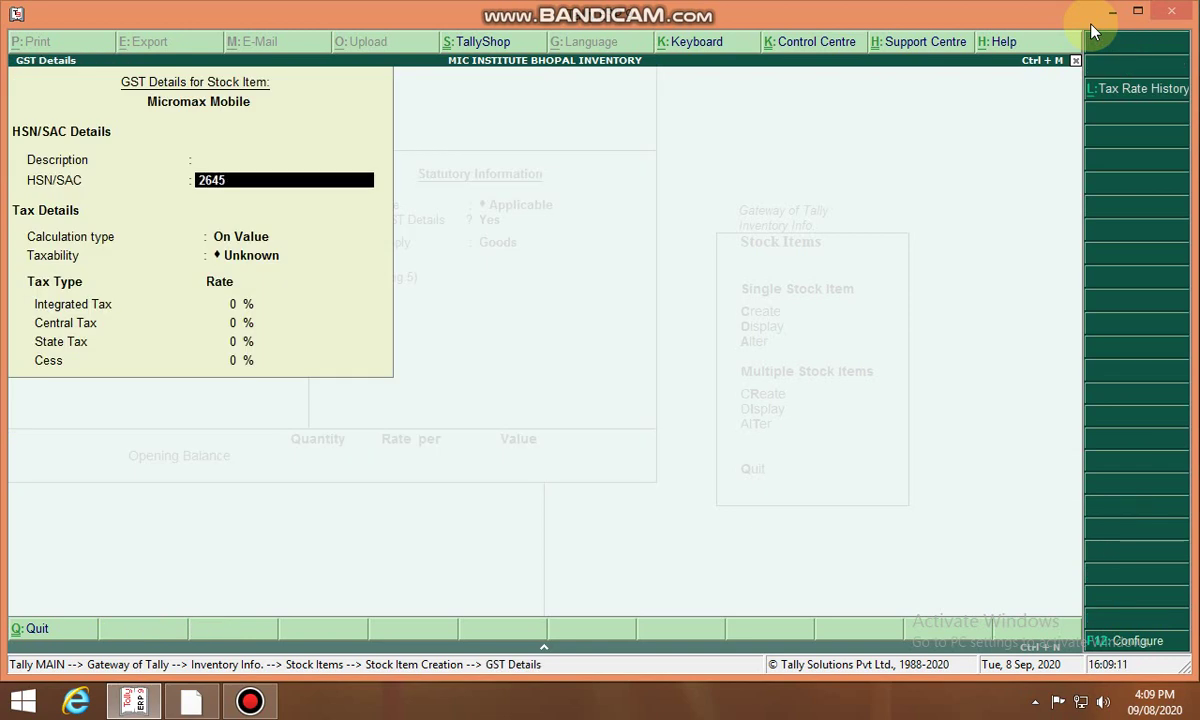
{"action": "key", "text": "Return"}
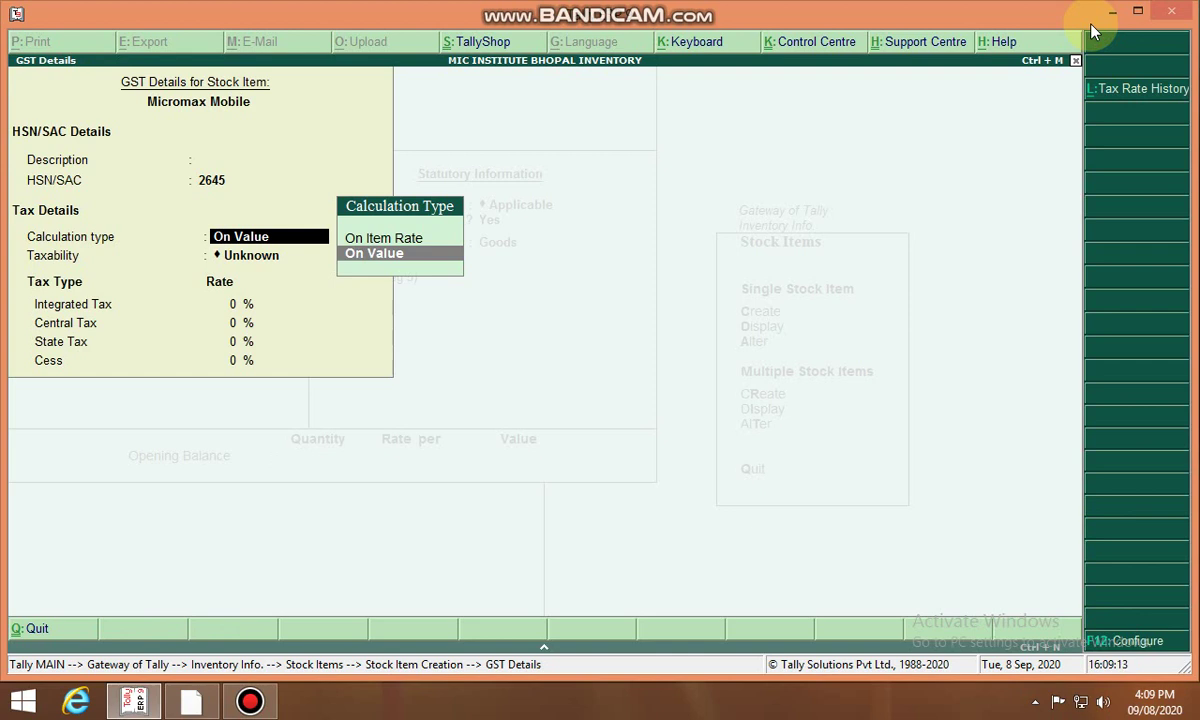
Set Micromax Mobile's GST calculation type to On Value, taxability to Taxable and integrated tax to 12%, and finish the GST details.
{"action": "key", "text": "Return"}
{"action": "key", "text": "Down"}
{"action": "key", "text": "Down"}
{"action": "key", "text": "Down"}
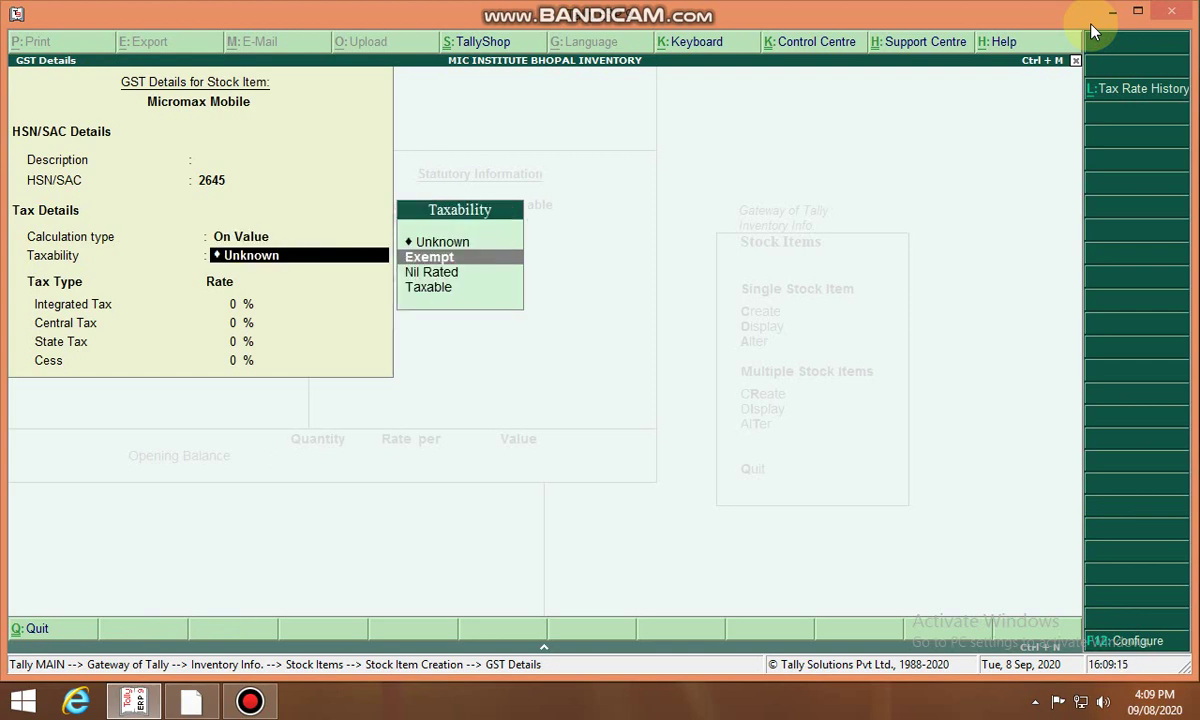
{"action": "key", "text": "Return"}
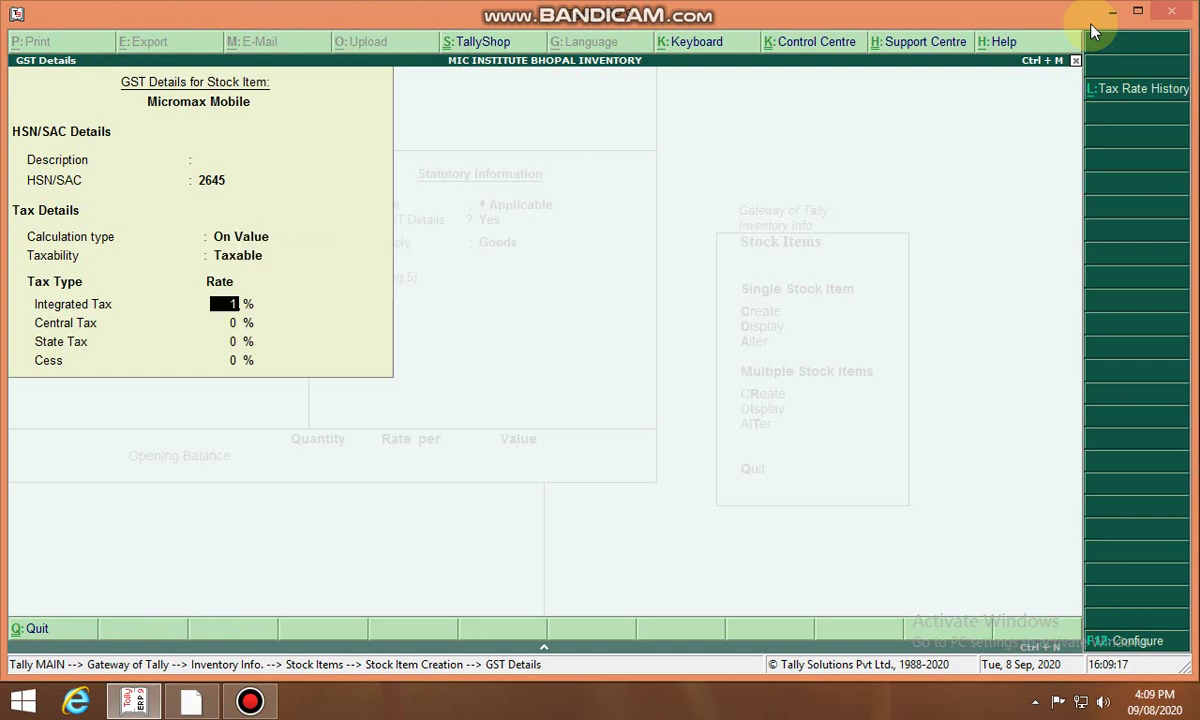
{"action": "type", "text": "12"}
{"action": "key", "text": "Return"}
{"action": "key", "text": "Return"}
{"action": "key", "text": "Return"}
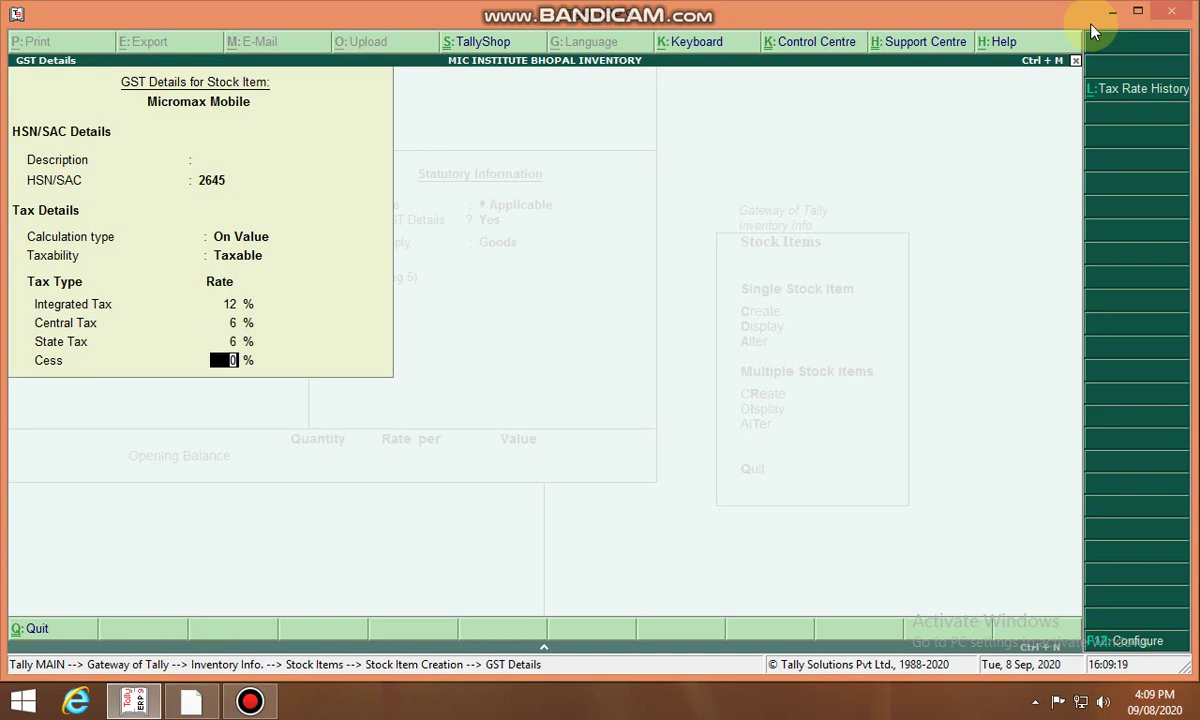
{"action": "key", "text": "Return"}
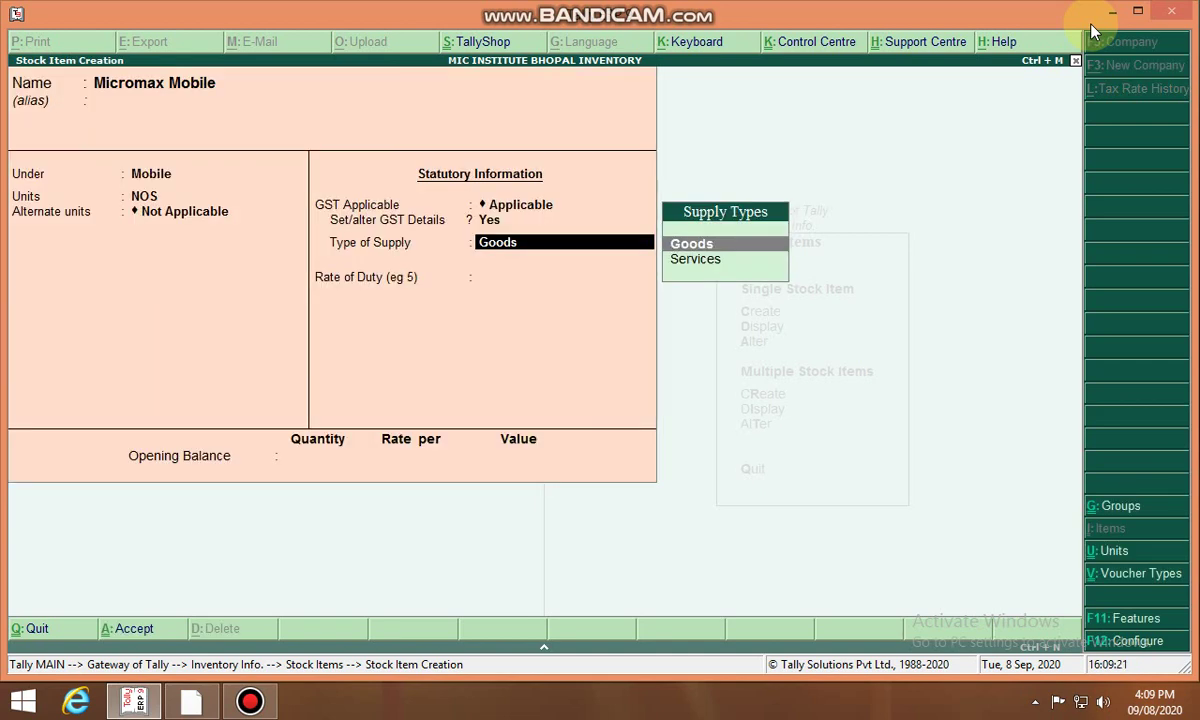
Keep Micromax Mobile's supply type as Goods with a duty rate of 0 and no opening balance, and save the stock item.
{"action": "key", "text": "Return"}
{"action": "key", "text": "Return"}
{"action": "key", "text": "Return"}
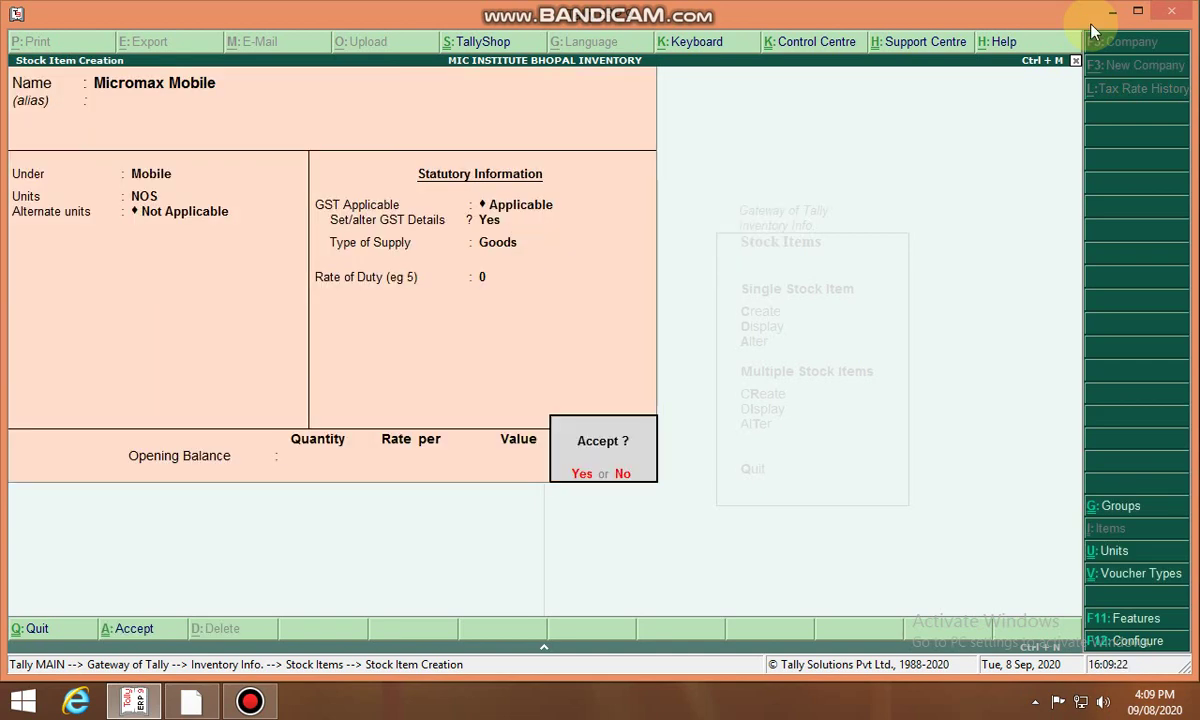
{"action": "key", "text": "Return"}
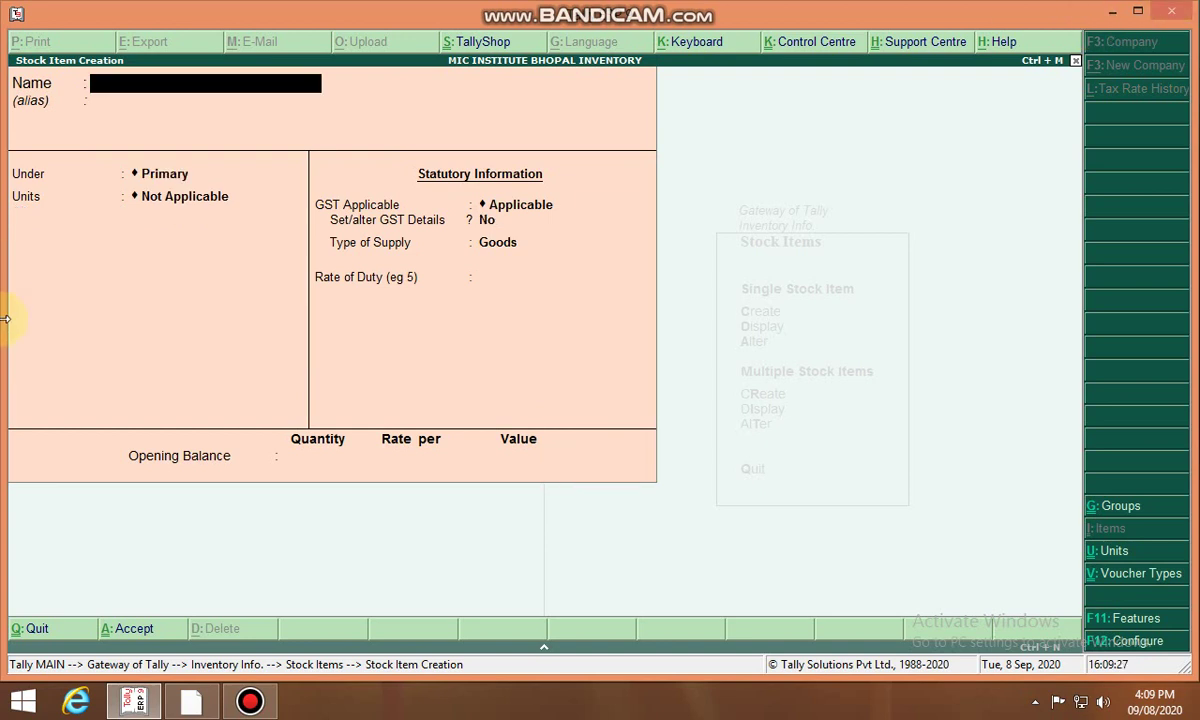
Name the next stock item Nokia Mobile, leave its alias blank and place it under the Mobile group.
{"action": "type", "text": "N"}
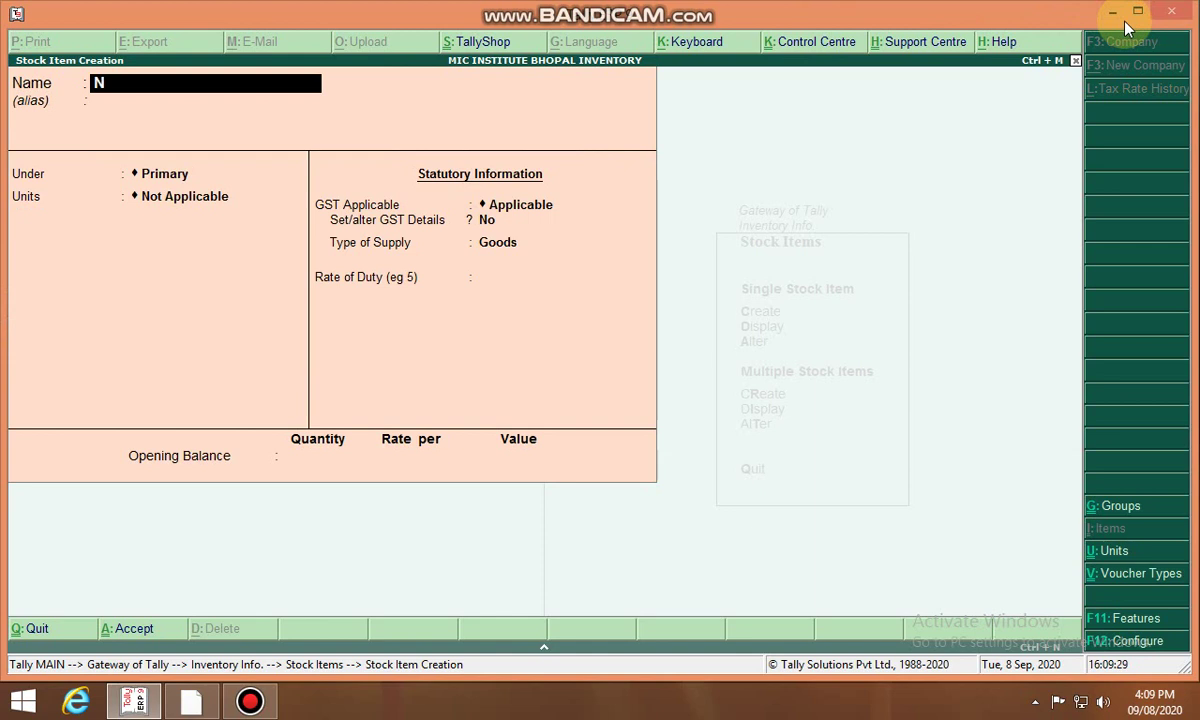
{"action": "type", "text": "okia Mobile"}
{"action": "key", "text": "Return"}
{"action": "key", "text": "Return"}
{"action": "key", "text": "Down"}
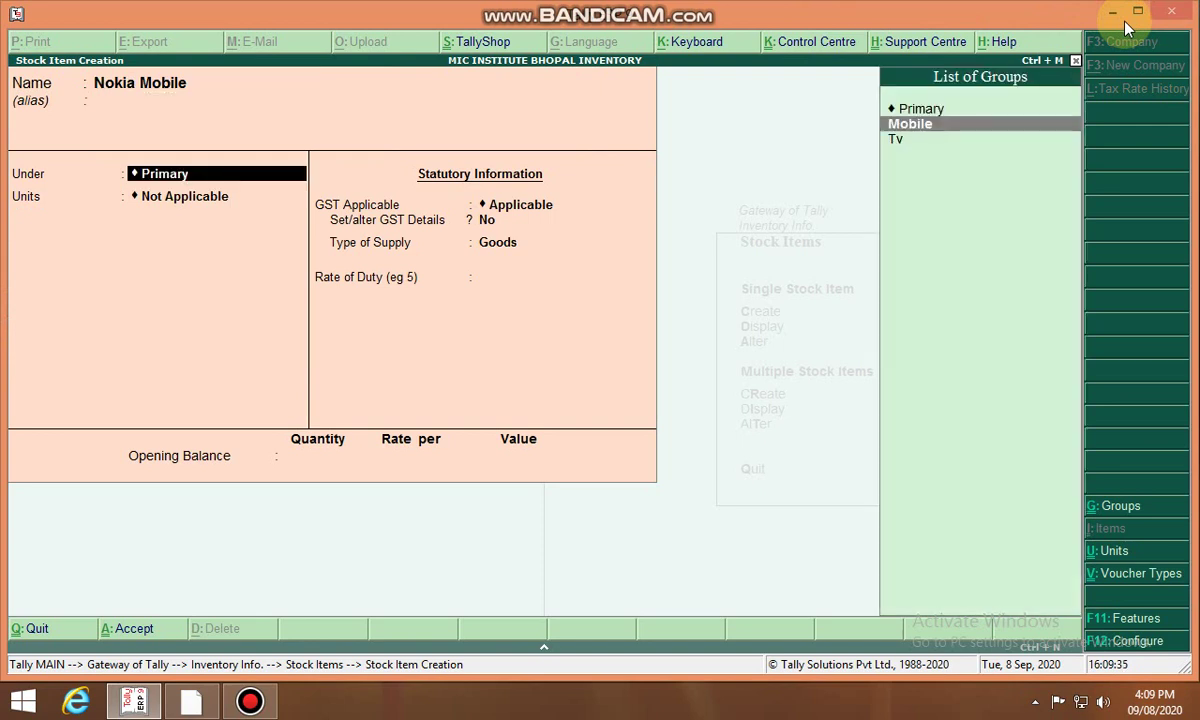
{"action": "key", "text": "Return"}
Set Nokia Mobile's unit to NOS with no alternate unit and keep GST as Applicable.
{"action": "key", "text": "Return"}
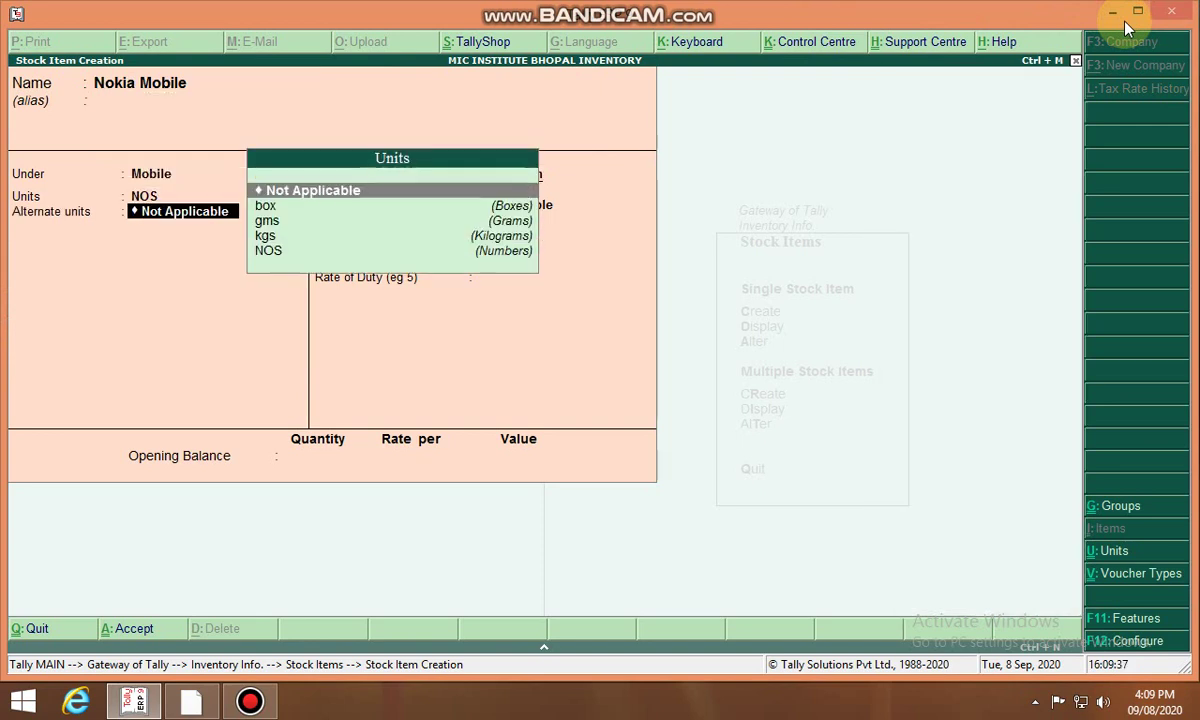
{"action": "key", "text": "Return"}
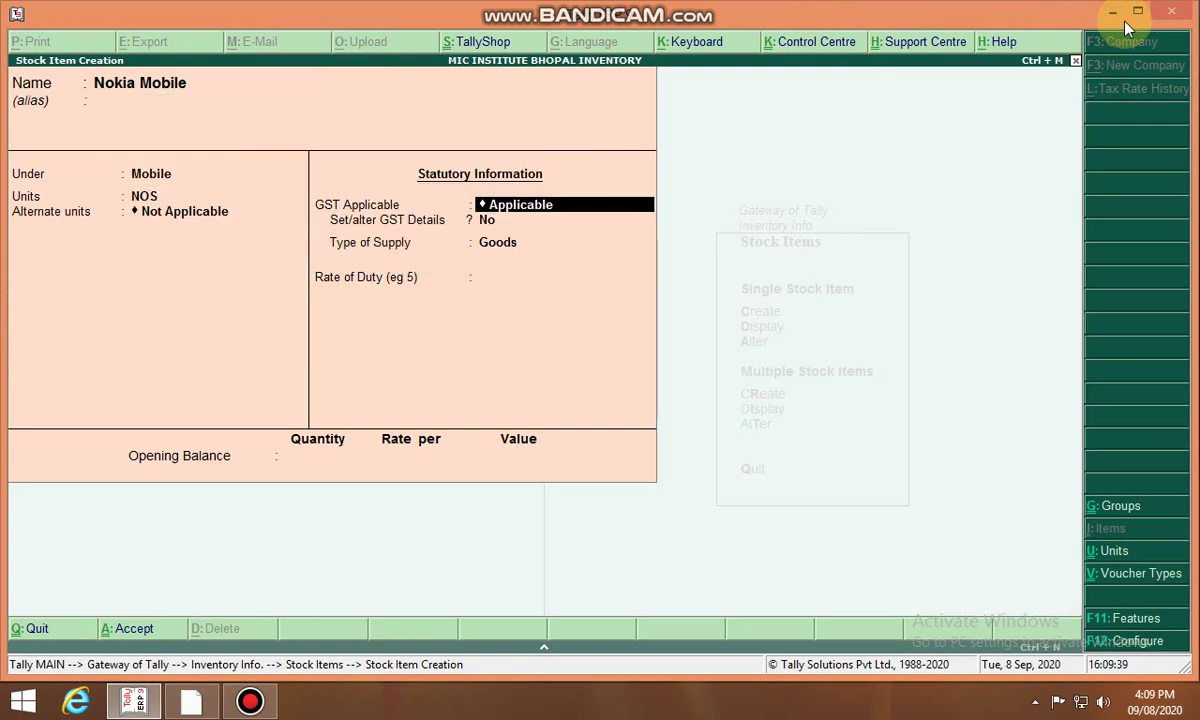
{"action": "key", "text": "Return"}
Turn on GST details for Nokia Mobile, enter HSN/SAC 1354 with a blank description and keep the calculation type On Value.
{"action": "key", "text": "y"}
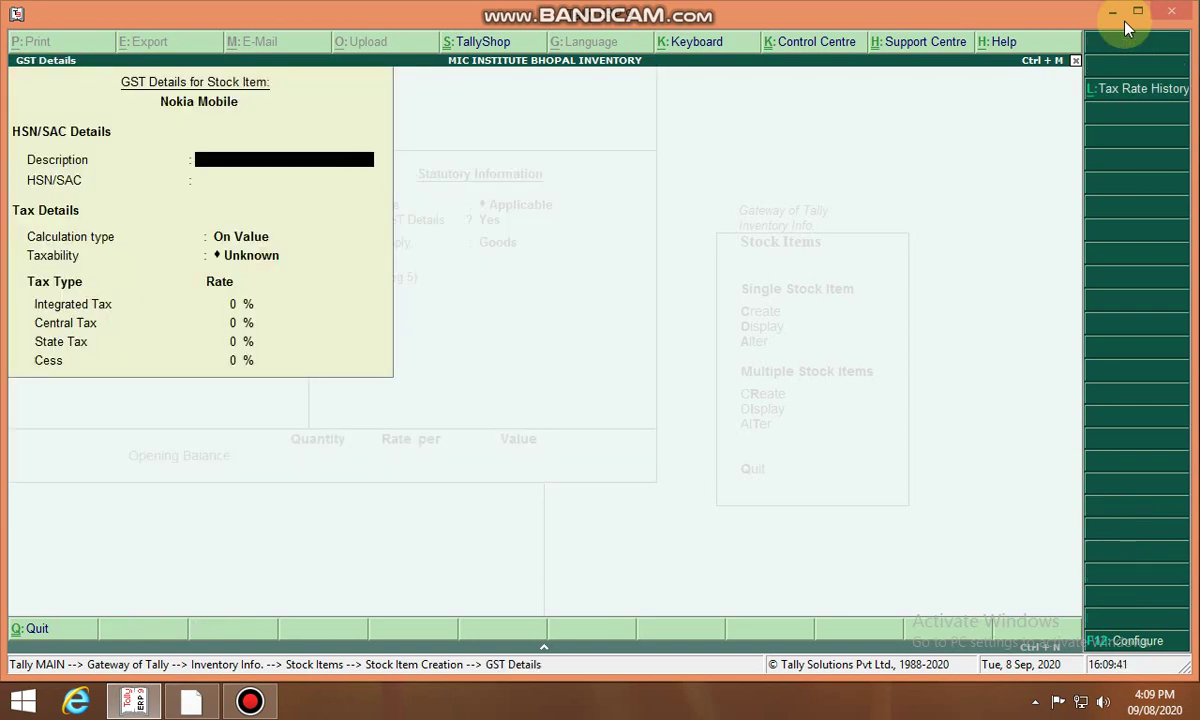
{"action": "key", "text": "Return"}
{"action": "type", "text": "1354"}
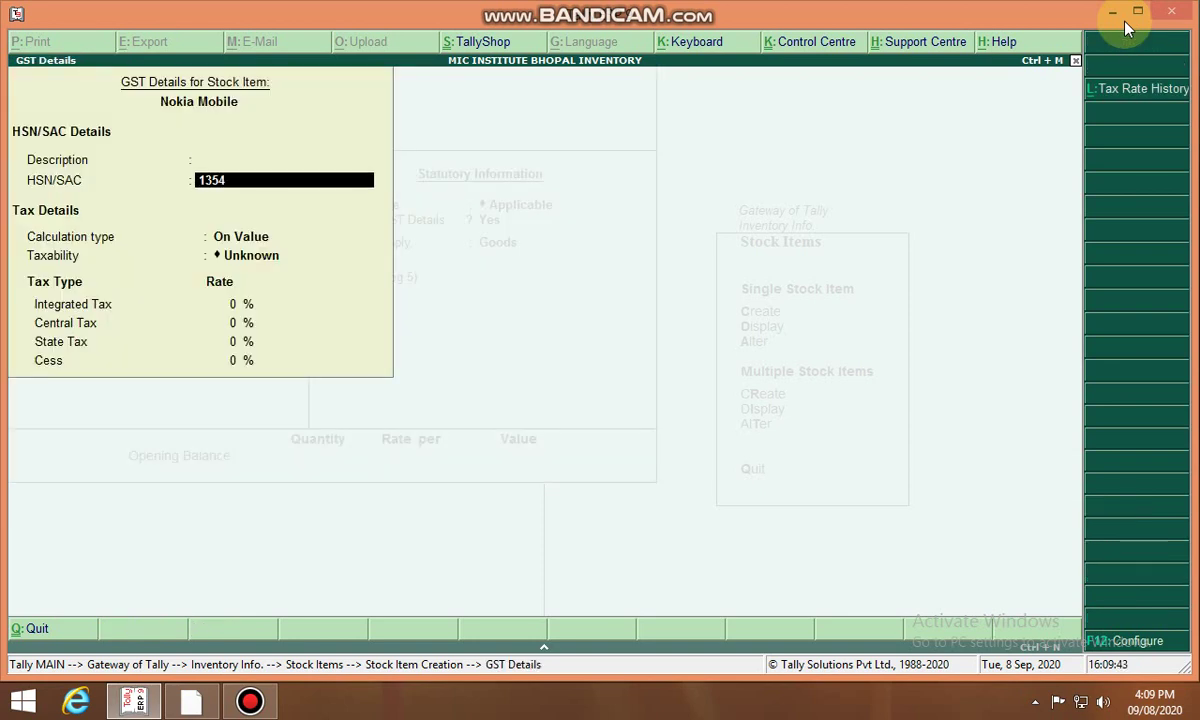
{"action": "key", "text": "Return"}
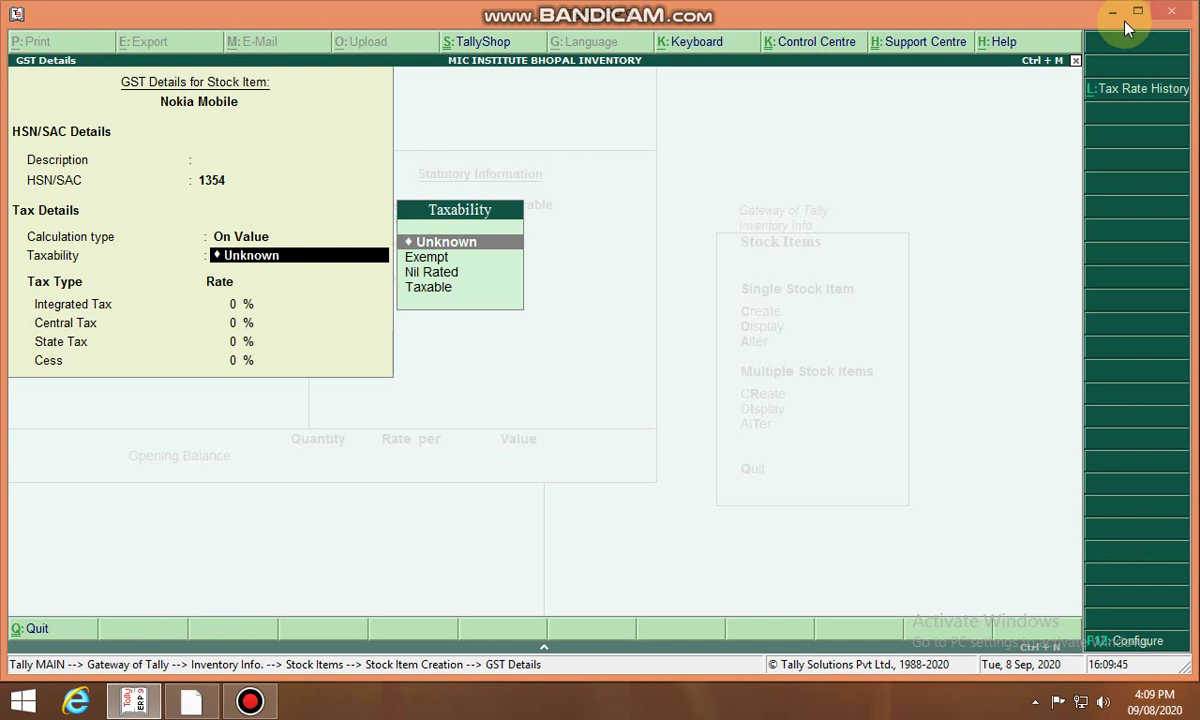
Set Nokia Mobile's taxability to Taxable and integrated tax to 12%, and finish the GST details.
{"action": "key", "text": "Down"}
{"action": "key", "text": "Down"}
{"action": "key", "text": "Down"}
{"action": "key", "text": "Return"}
{"action": "type", "text": "12"}
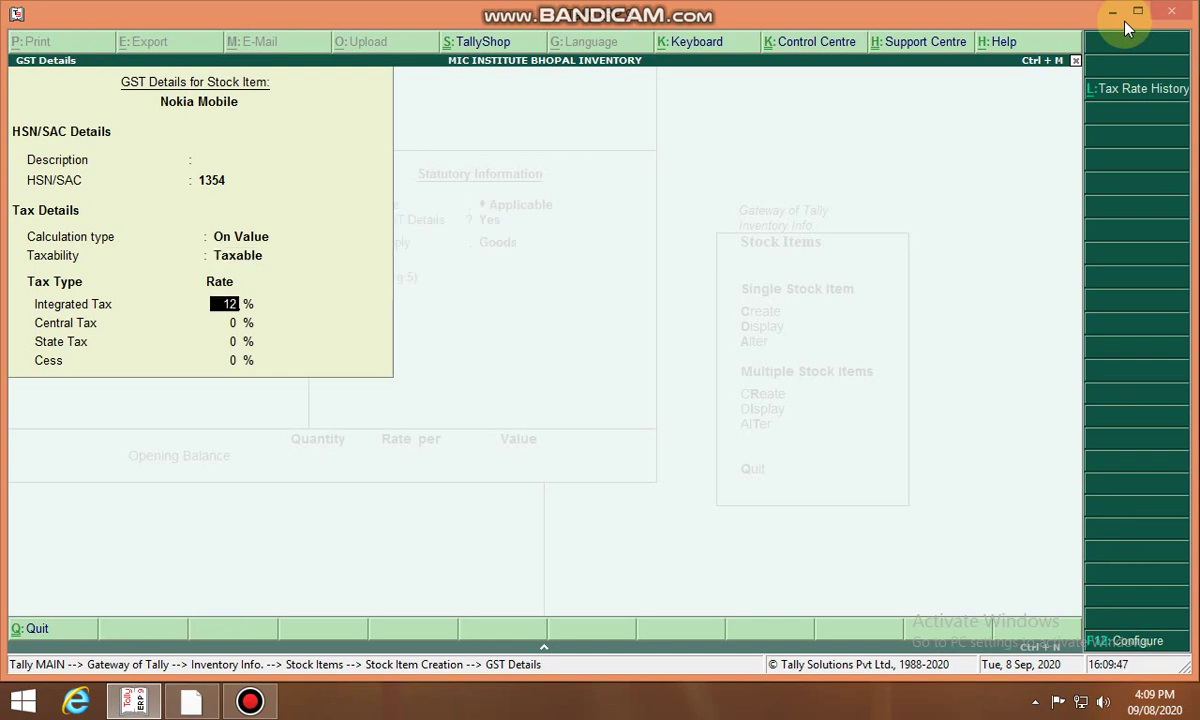
{"action": "key", "text": "Return"}
{"action": "key", "text": "Return"}
{"action": "key", "text": "Return"}
{"action": "key", "text": "Return"}
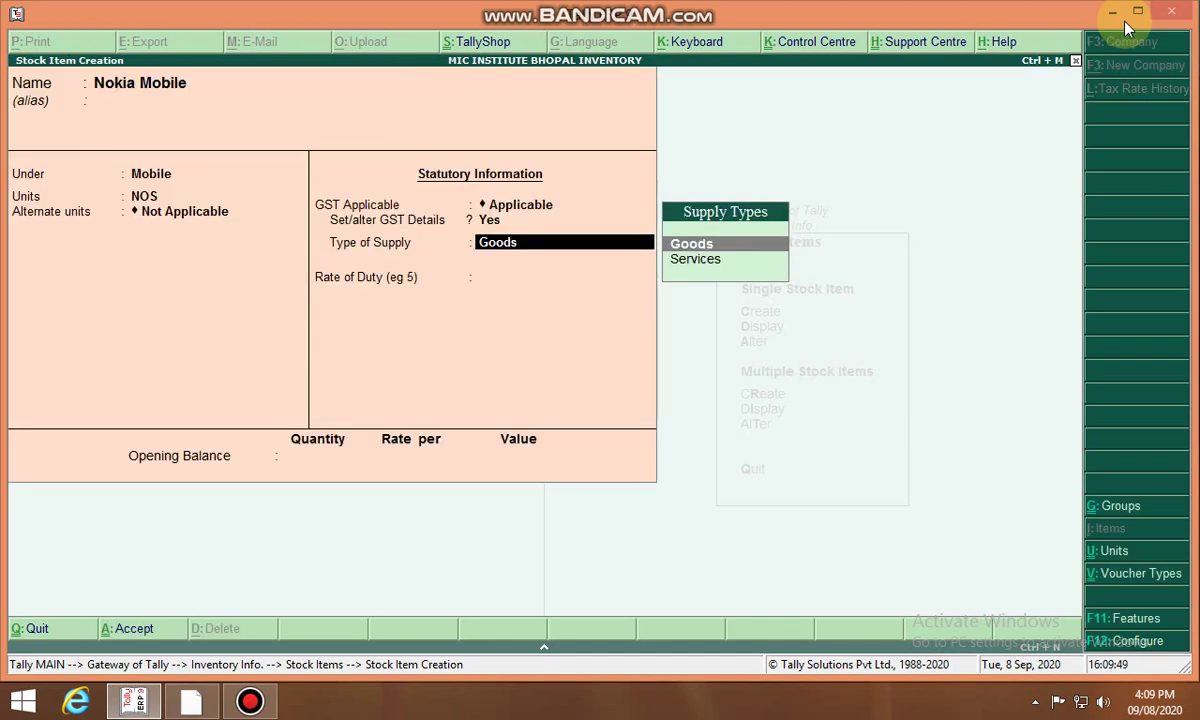
Keep Nokia Mobile's supply type as Goods with a duty rate of 0 and no opening balance, and save the stock item.
{"action": "key", "text": "Return"}
{"action": "key", "text": "Return"}
{"action": "key", "text": "Return"}
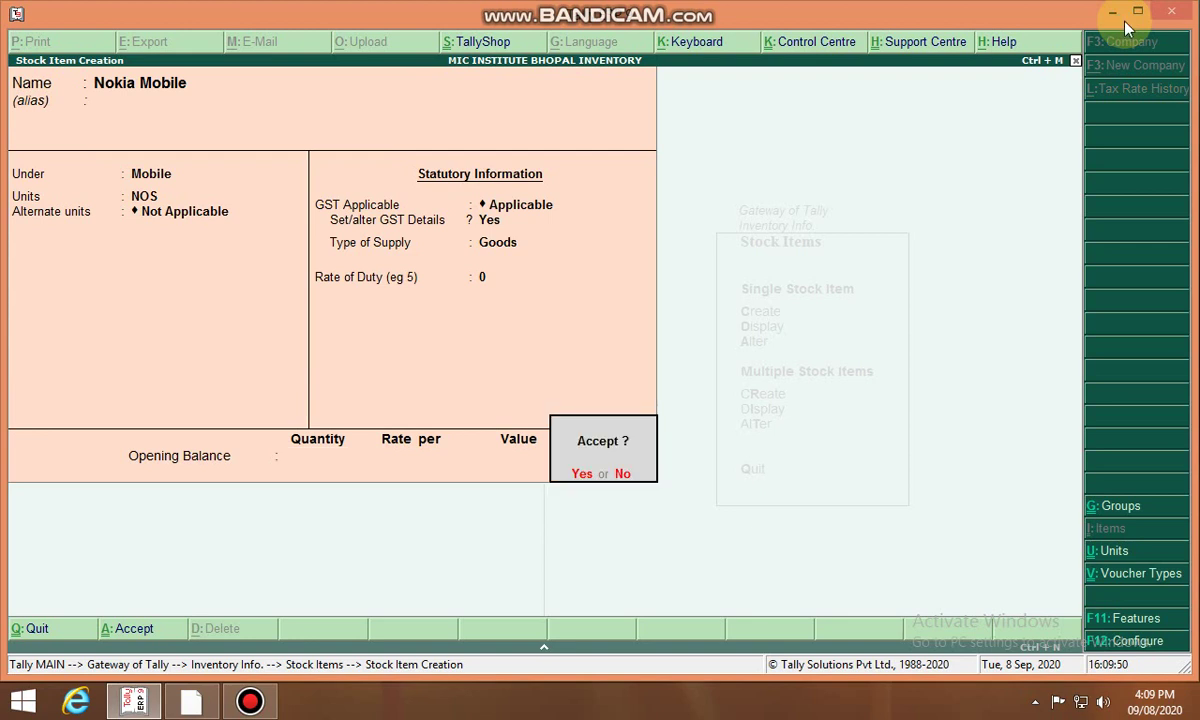
{"action": "key", "text": "Return"}
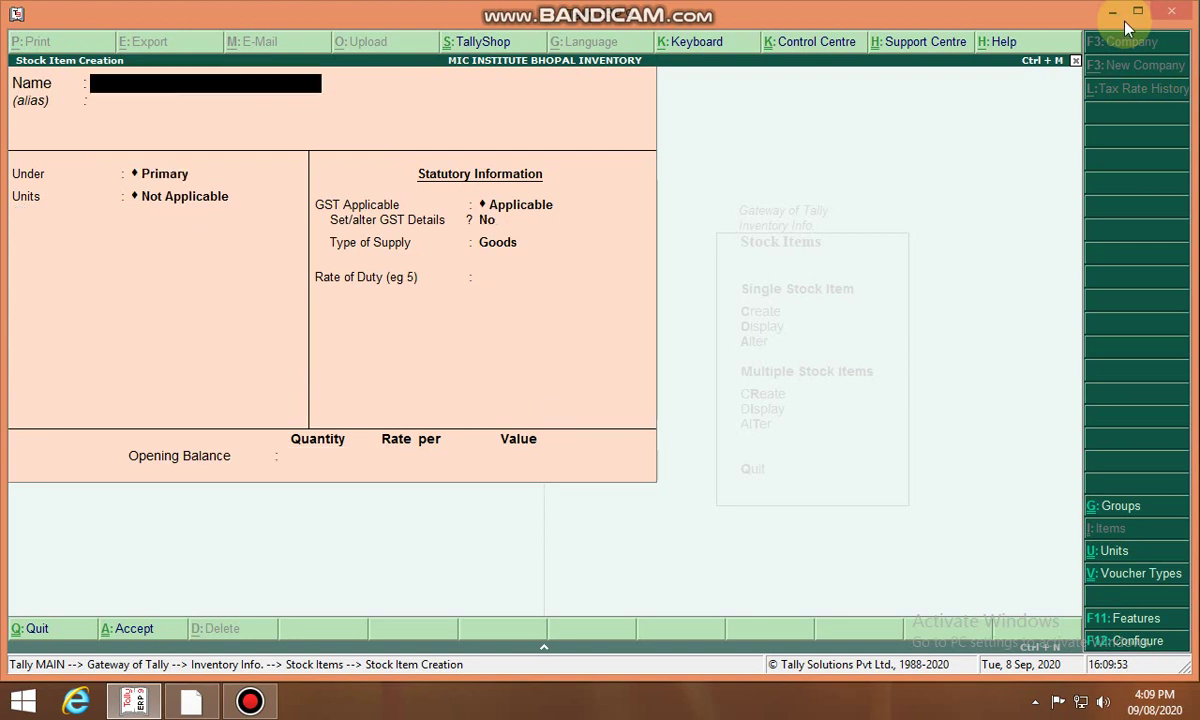
Name the new stock item Samsung Mobile with no alias and place it under the Mobile stock group.
{"action": "type", "text": "Samsun"}
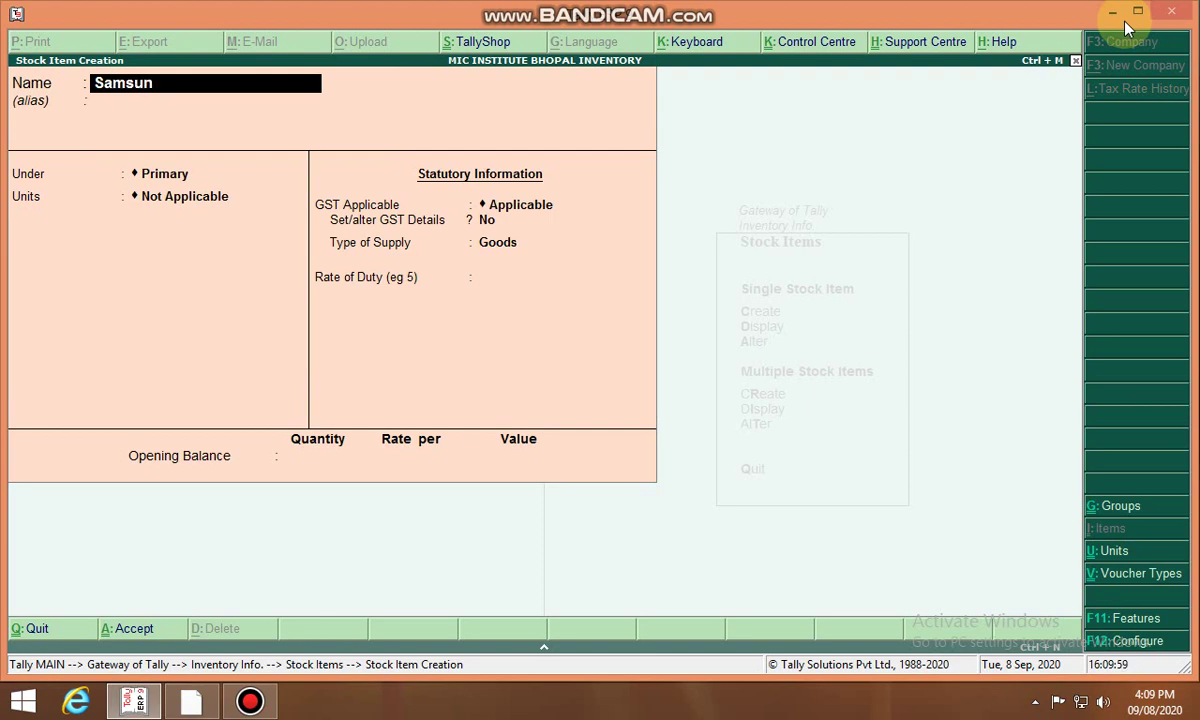
{"action": "type", "text": "g Mo"}
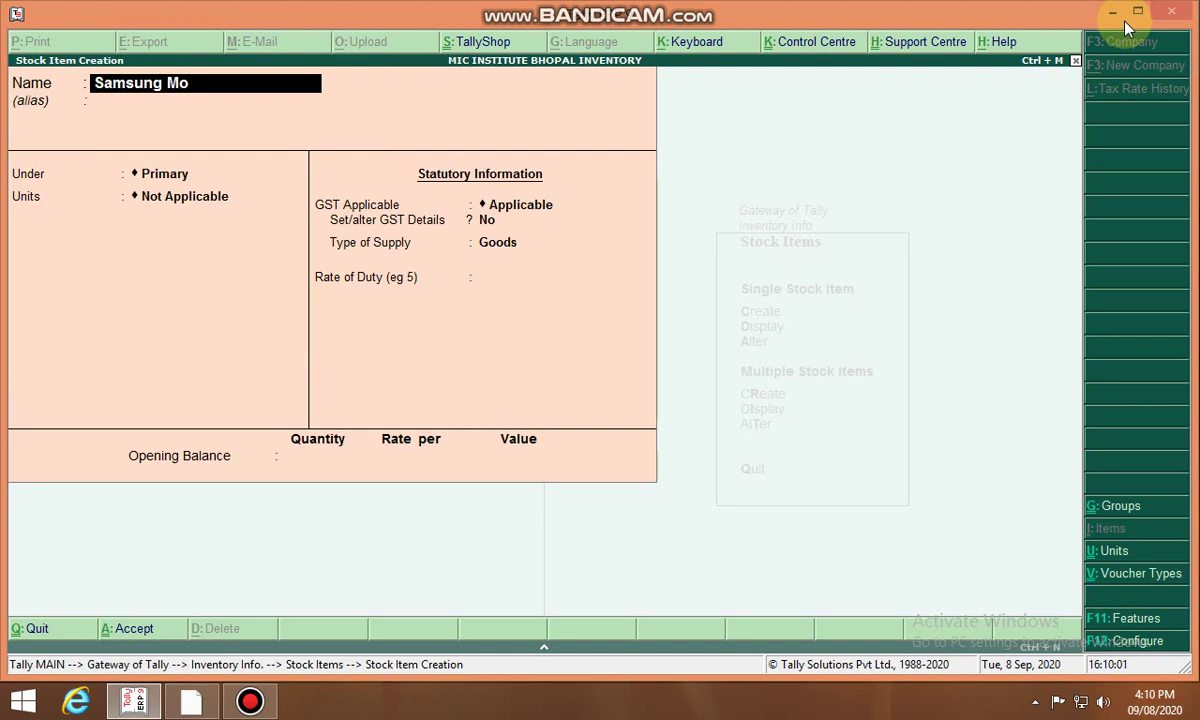
{"action": "type", "text": "bile"}
{"action": "key", "text": "Return"}
{"action": "key", "text": "Return"}
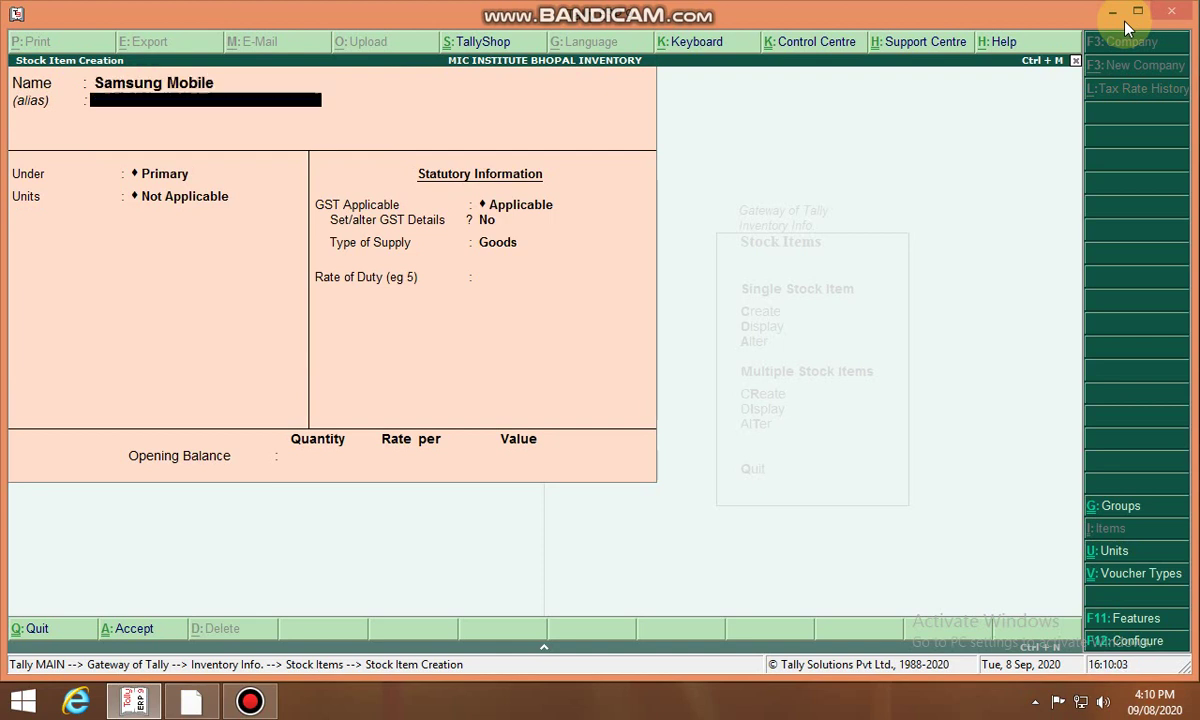
{"action": "key", "text": "Down"}
{"action": "key", "text": "Return"}
Set Samsung Mobile's unit to NOS with no alternate unit and keep GST as Applicable.
{"action": "type", "text": "n"}
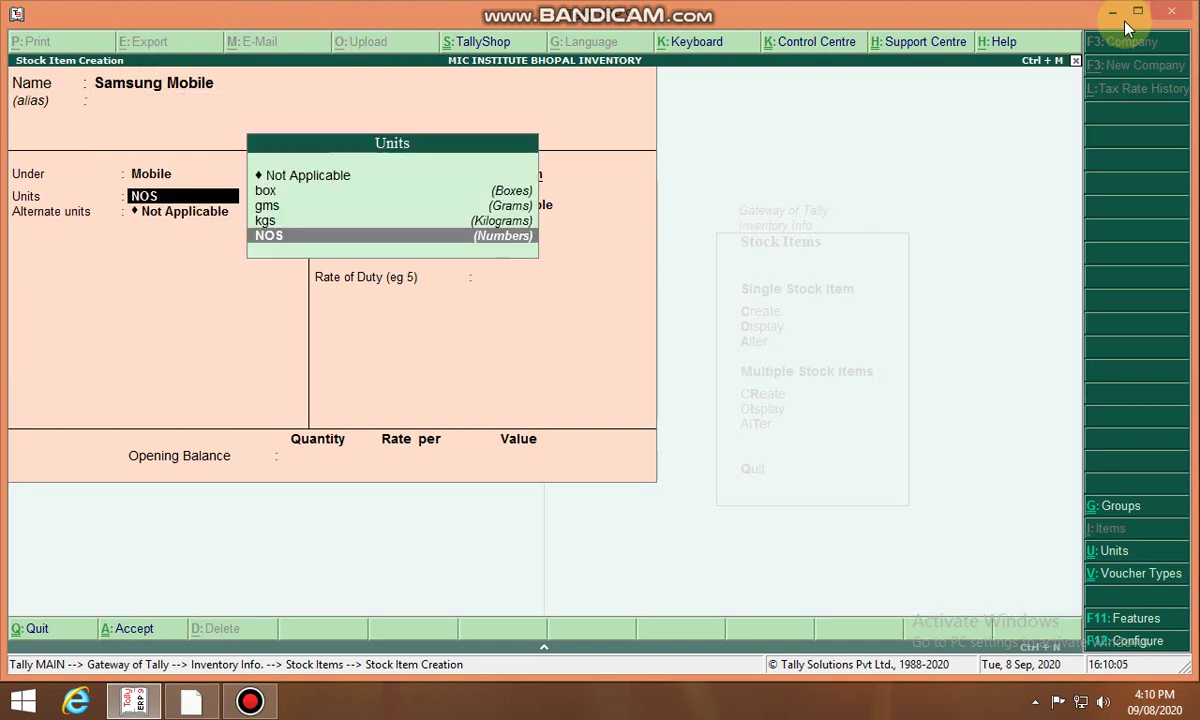
{"action": "key", "text": "Return"}
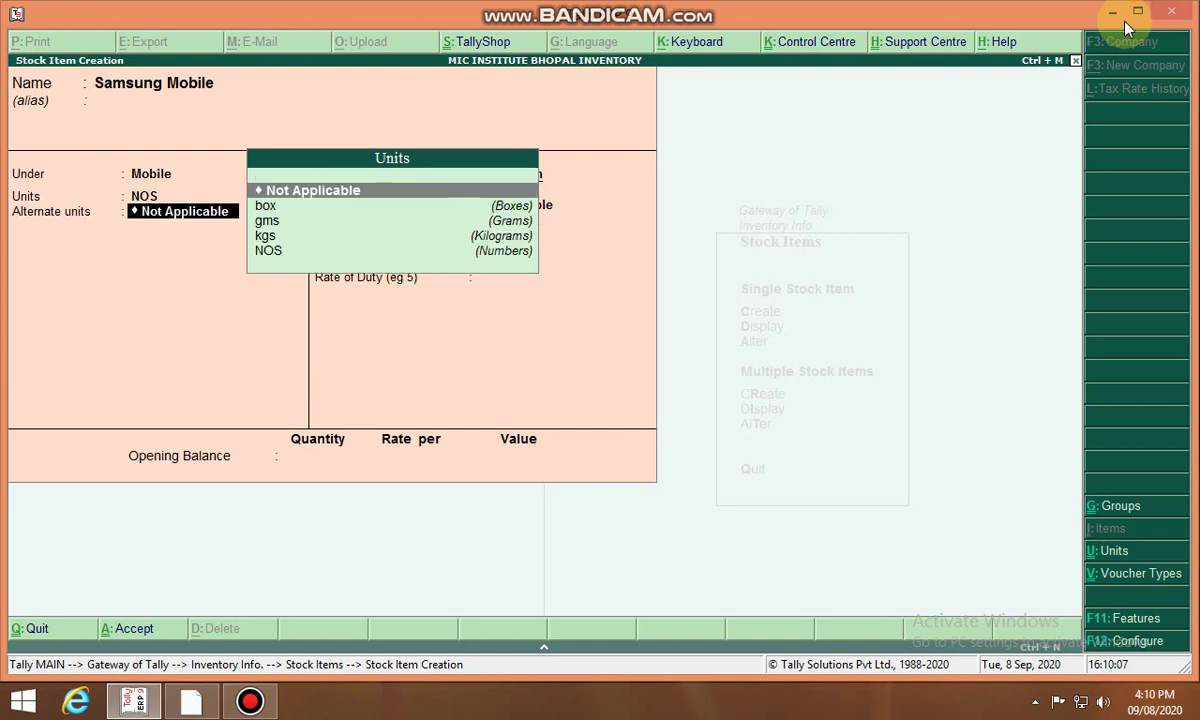
{"action": "key", "text": "Return"}
{"action": "key", "text": "Return"}
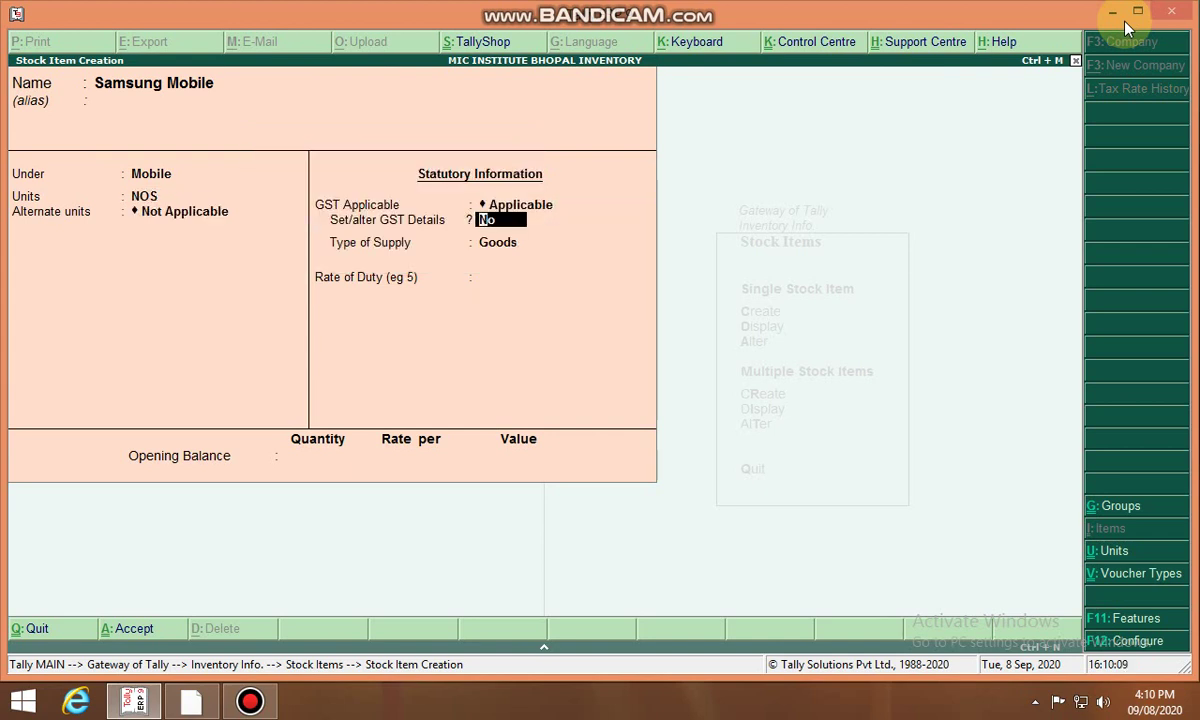
Turn on GST details for Samsung Mobile, enter HSN/SAC 1364 with a blank description and keep the calculation type On Value.
{"action": "type", "text": "y"}
{"action": "key", "text": "Return"}
{"action": "key", "text": "Return"}
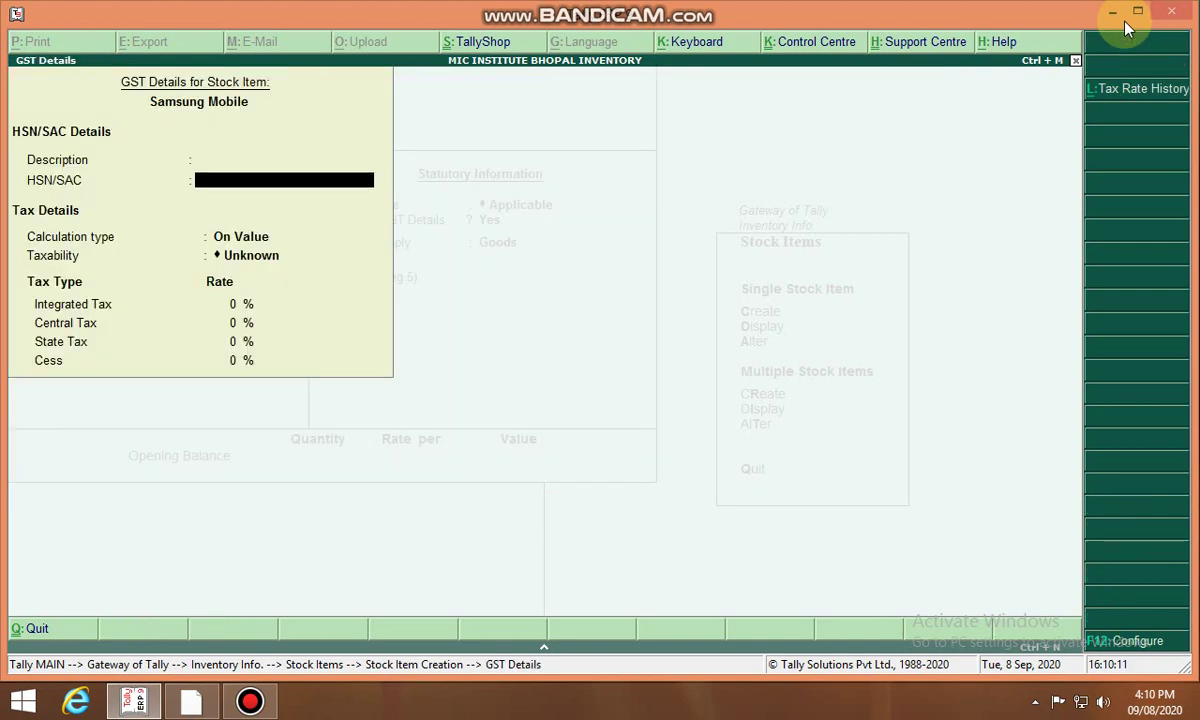
{"action": "type", "text": "1364"}
{"action": "key", "text": "Return"}
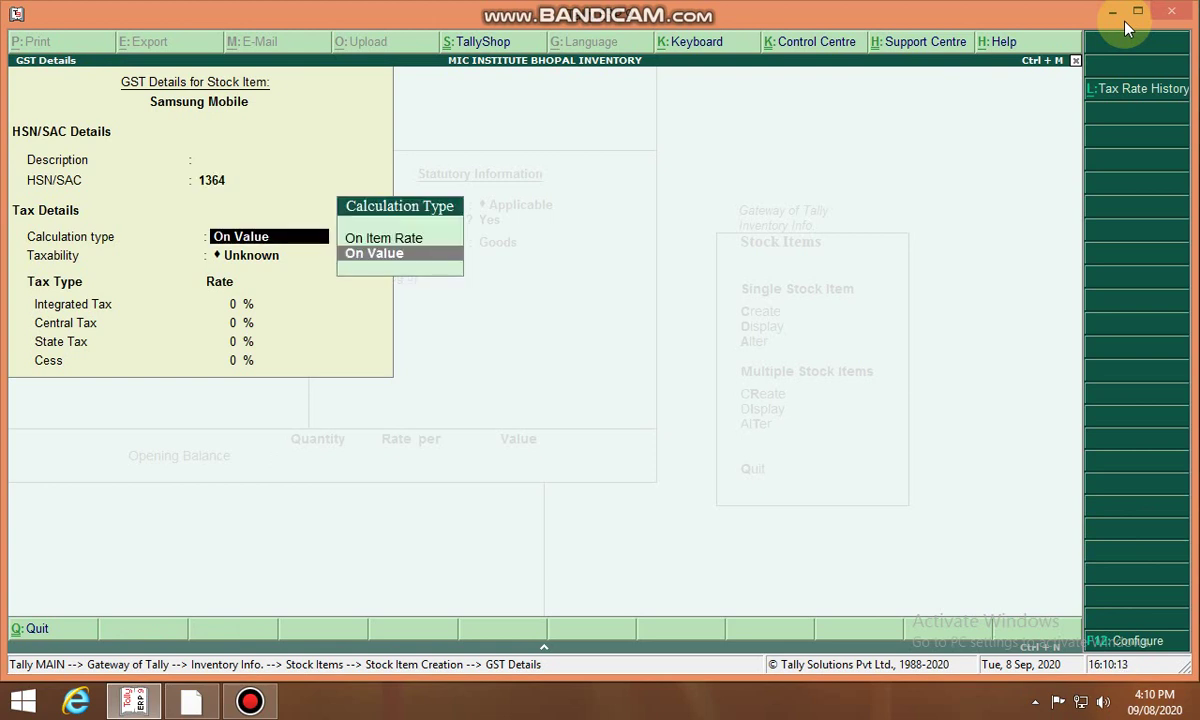
{"action": "key", "text": "Return"}
Set Samsung Mobile's taxability to Taxable and integrated tax to 12%, and finish the GST details.
{"action": "key", "text": "Down"}
{"action": "key", "text": "Down"}
{"action": "key", "text": "Down"}
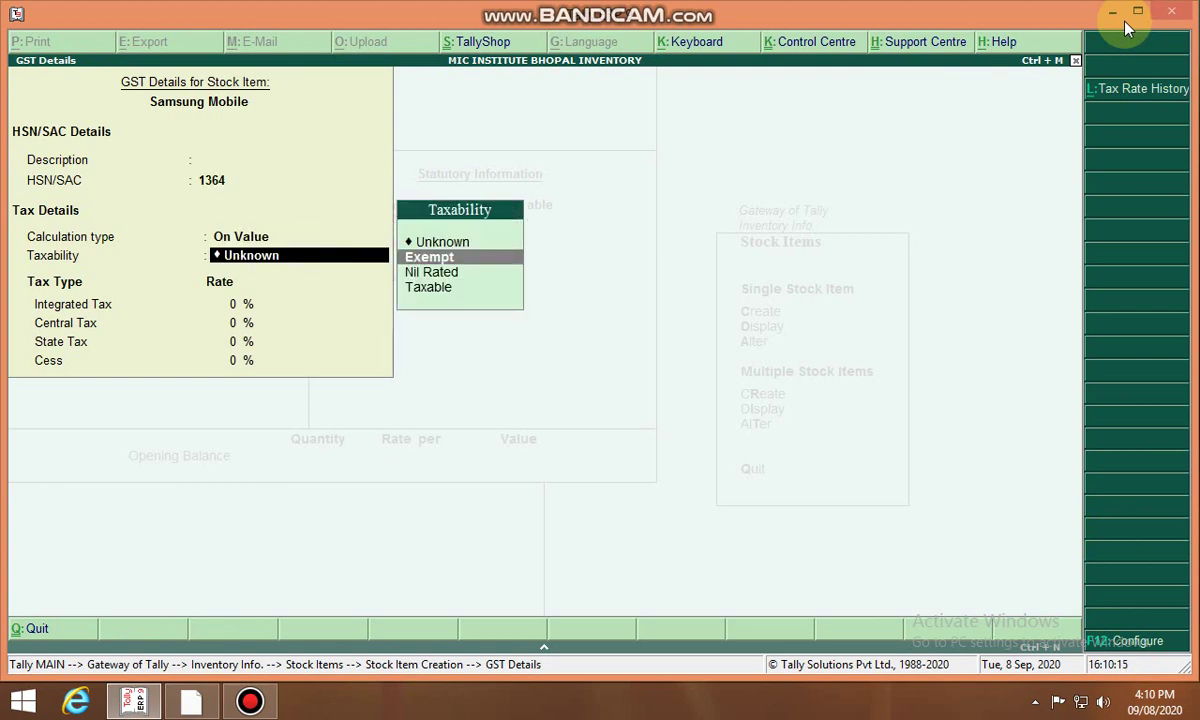
{"action": "key", "text": "Return"}
{"action": "type", "text": "12"}
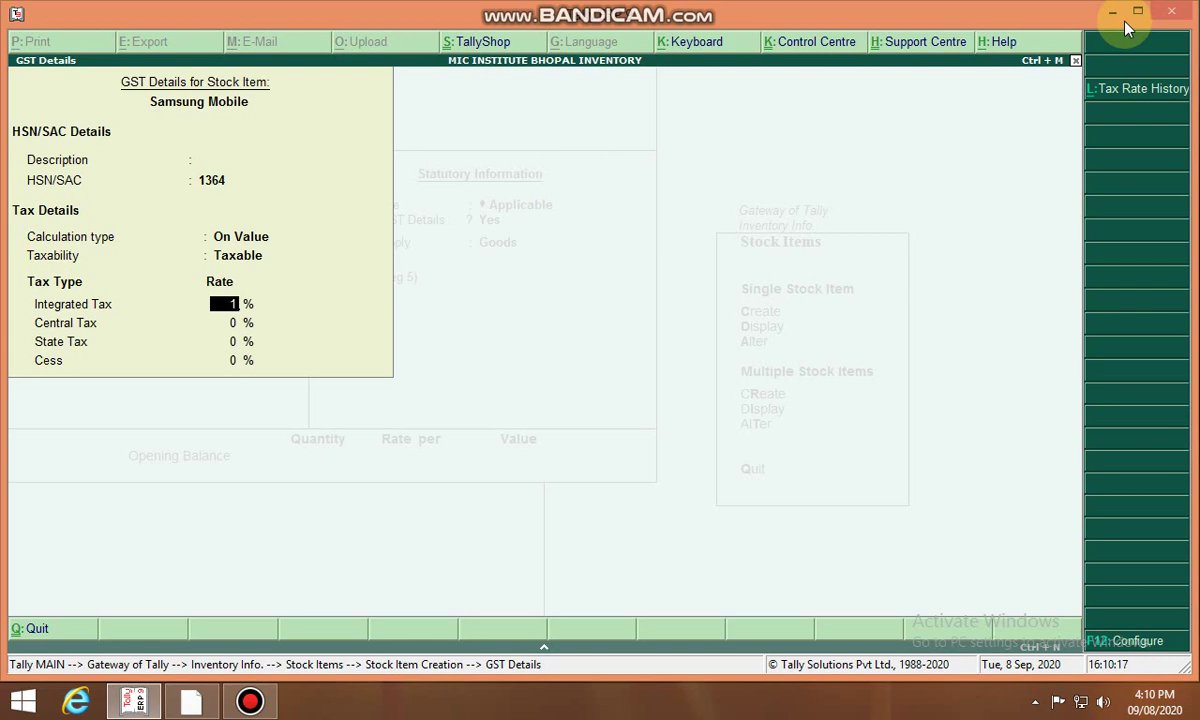
{"action": "key", "text": "Return"}
{"action": "key", "text": "Return"}
{"action": "key", "text": "Return"}
{"action": "key", "text": "Return"}
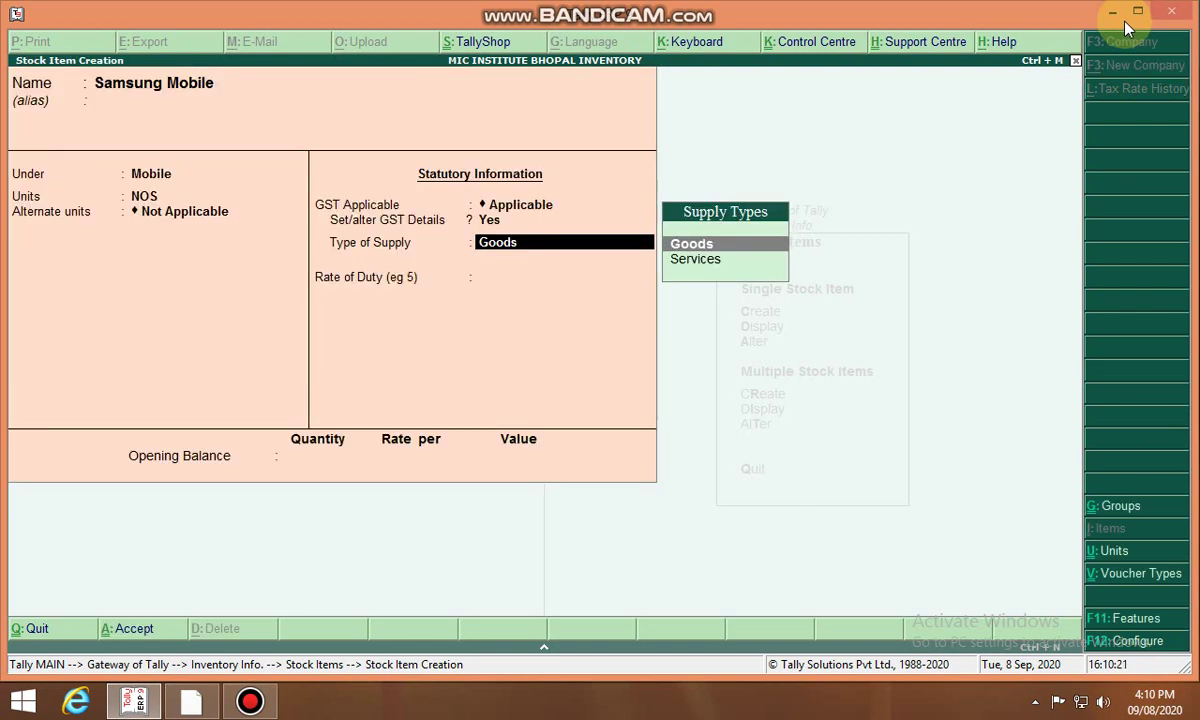
Keep Samsung Mobile's supply type as Goods with a duty rate of 0 and no opening balance, save it and leave stock item creation.
{"action": "key", "text": "Return"}
{"action": "key", "text": "Return"}
{"action": "key", "text": "Return"}
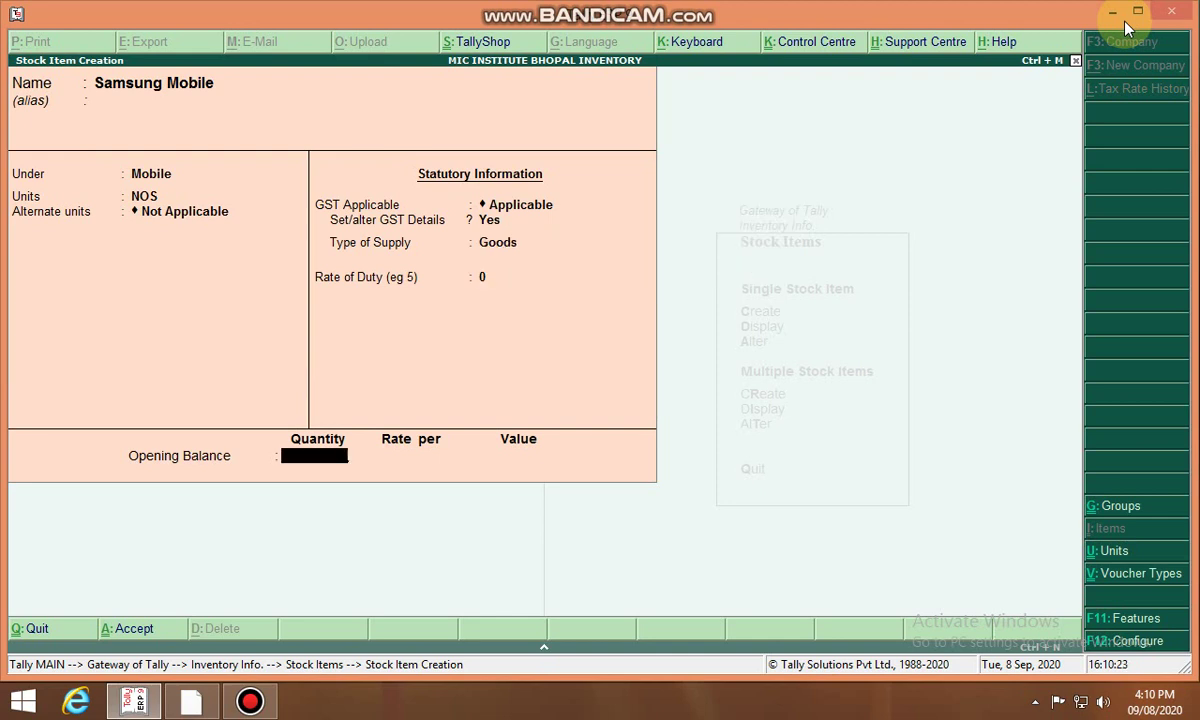
{"action": "key", "text": "Return"}
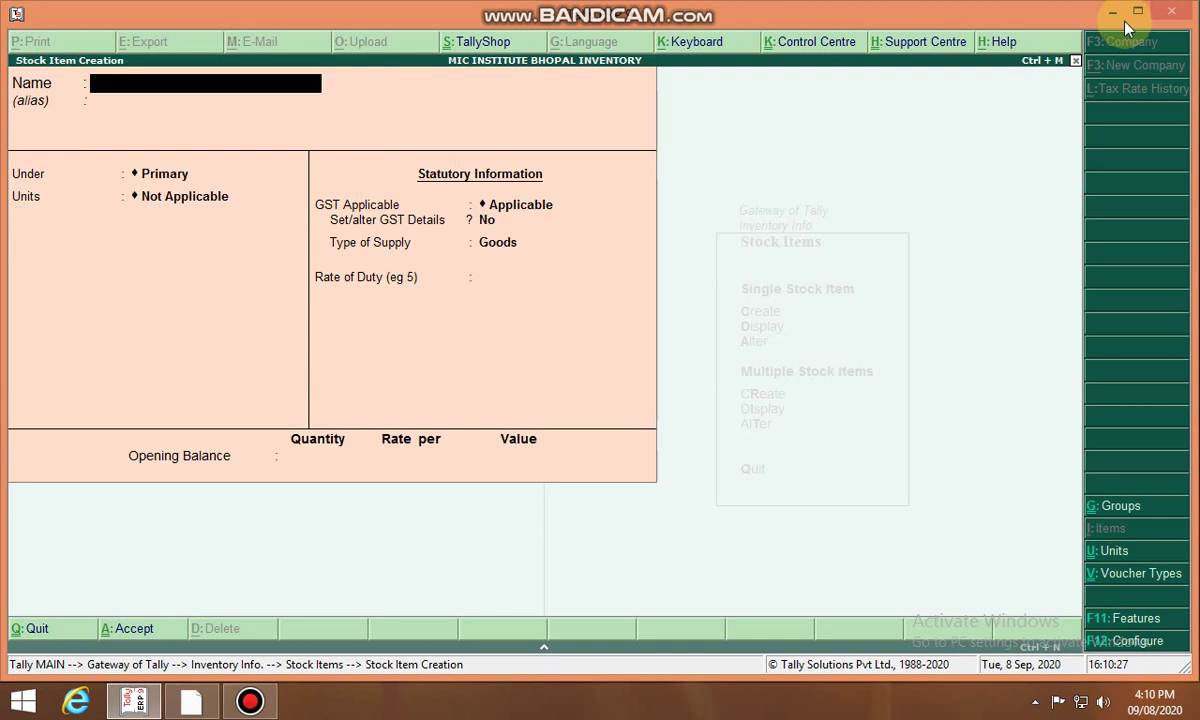
{"action": "key", "text": "Escape"}
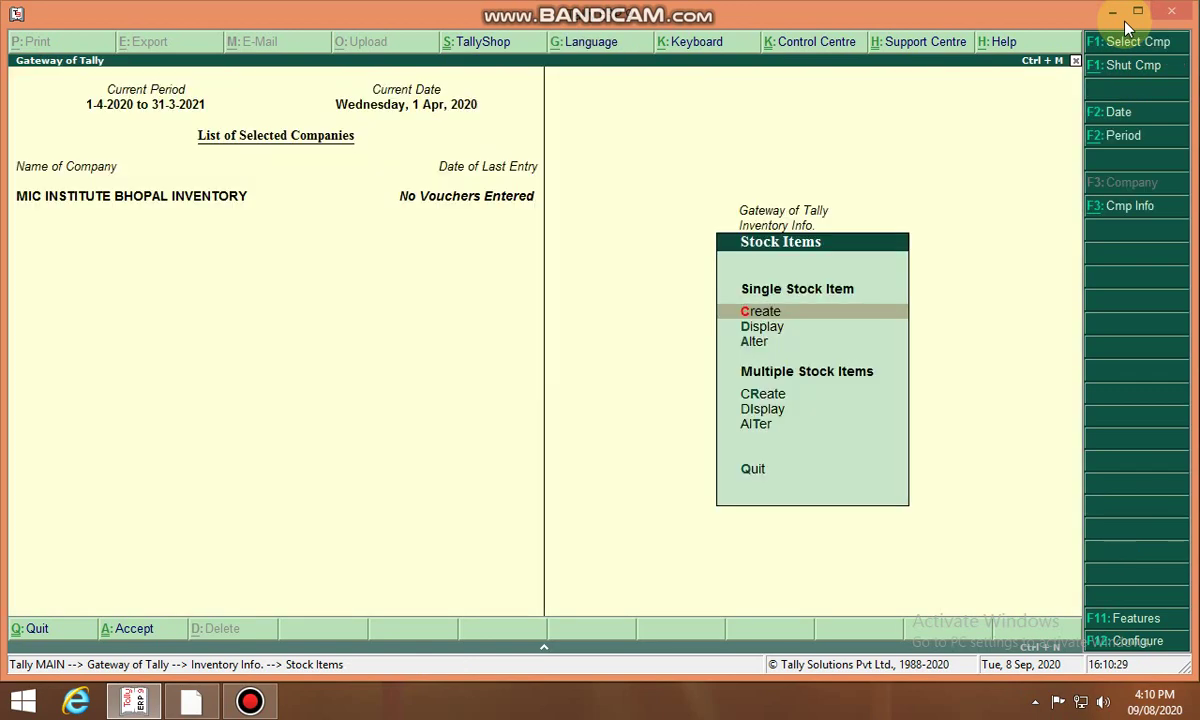
Review the list of created stock items through the single stock item display and alter options, and return to the Gateway of Tally.
{"action": "key", "text": "Down"}
{"action": "key", "text": "Return"}
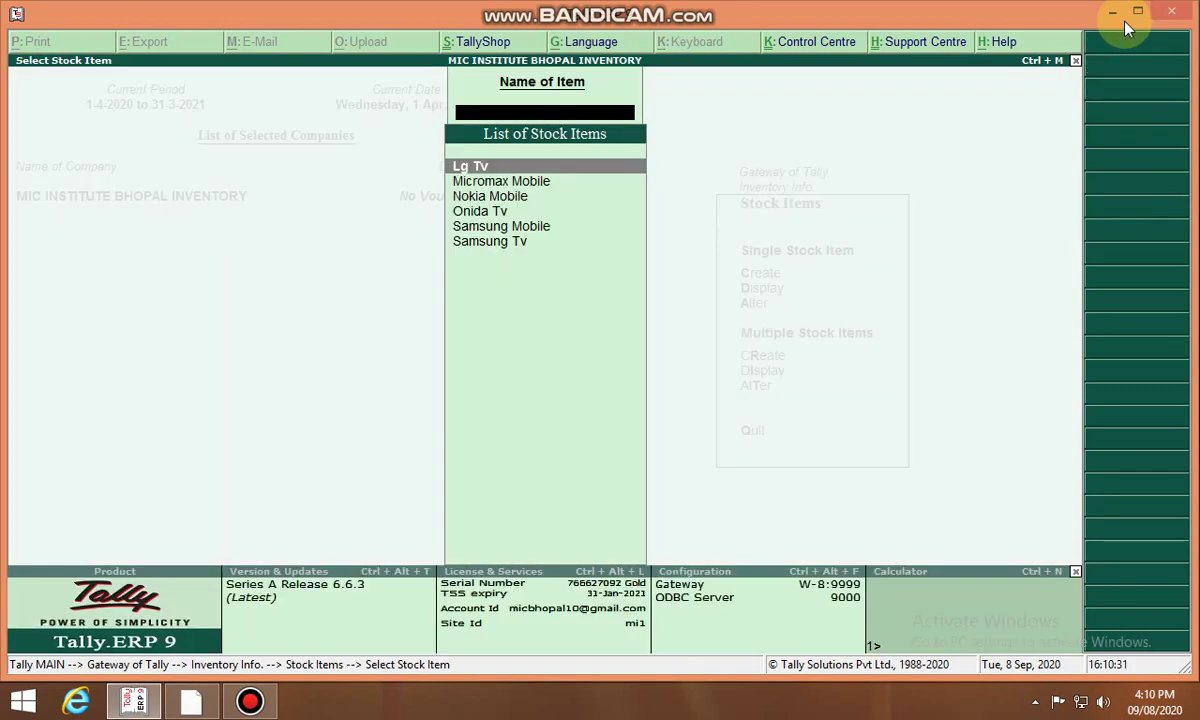
{"action": "key", "text": "Escape"}
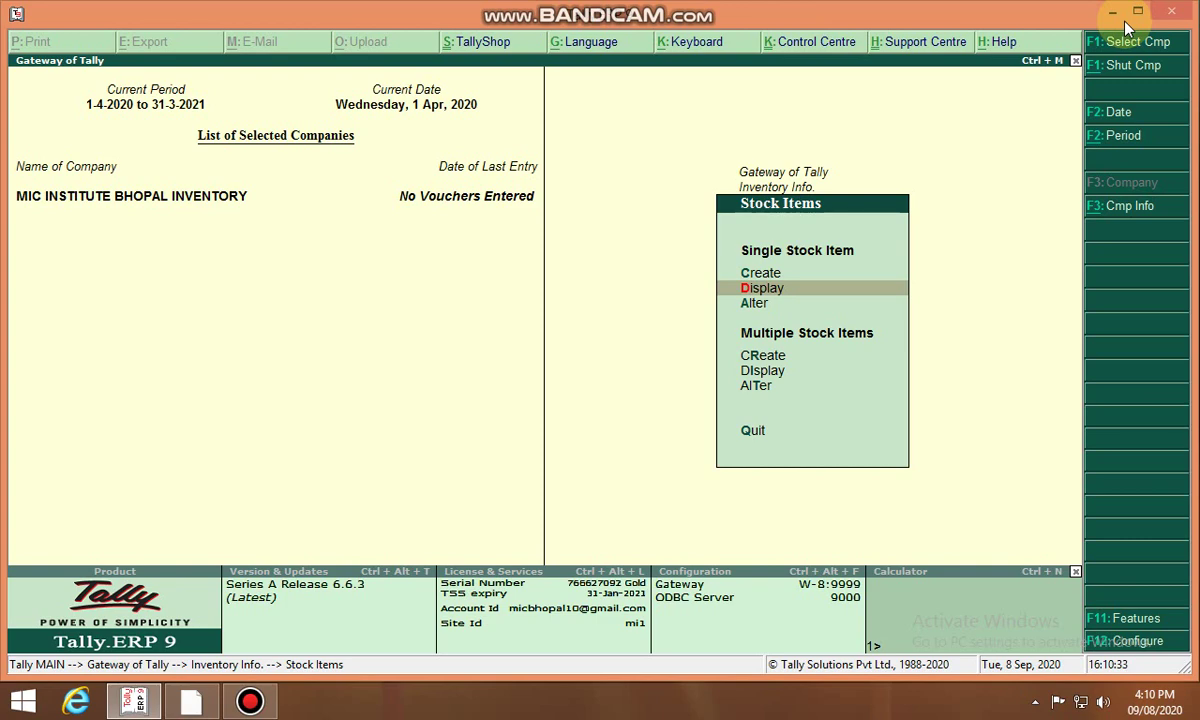
{"action": "key", "text": "Down"}
{"action": "key", "text": "Return"}
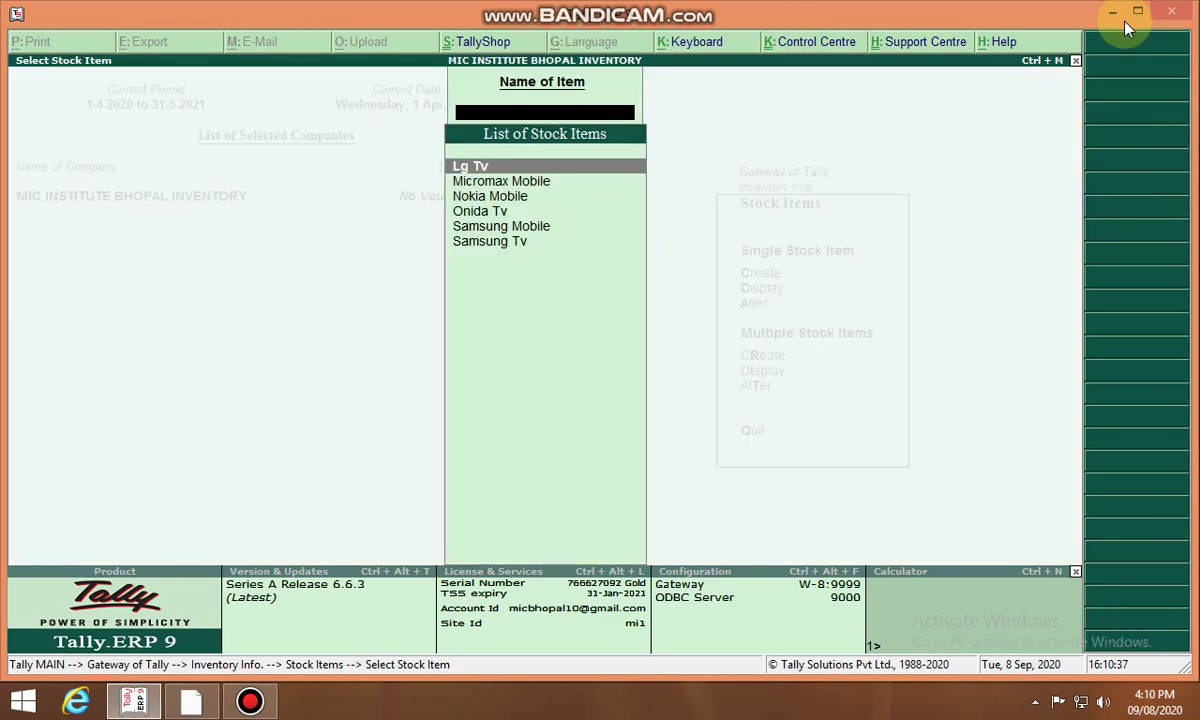
{"action": "key", "text": "Escape"}
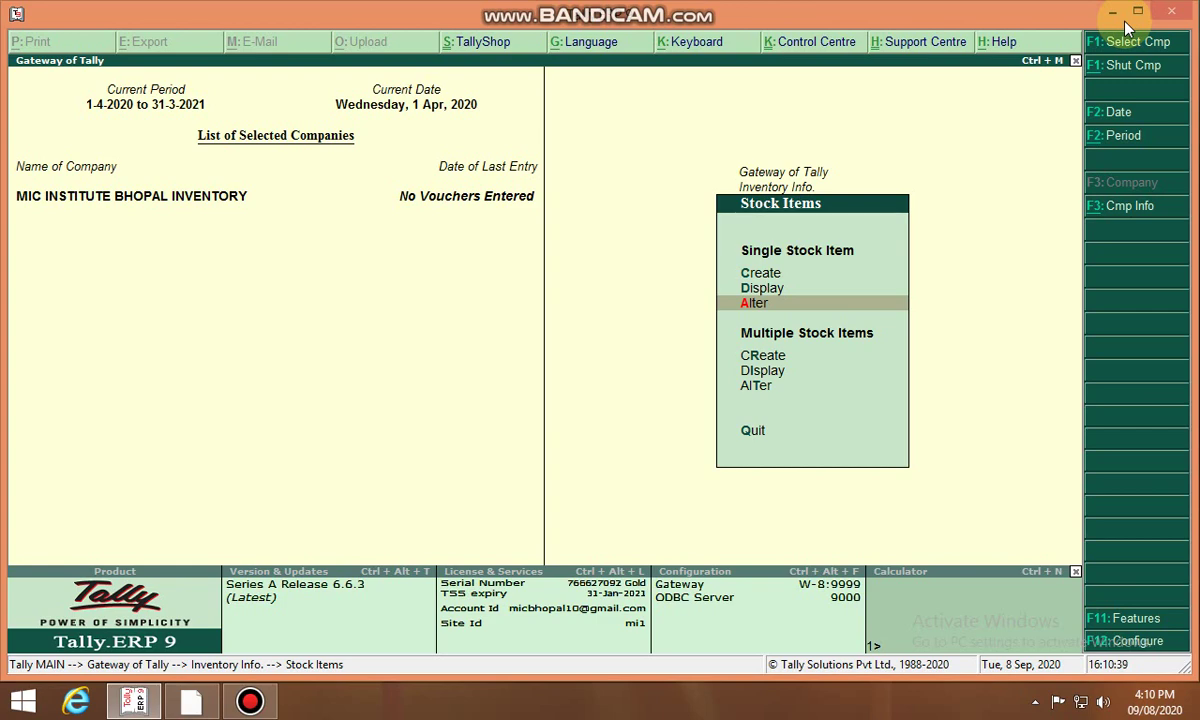
{"action": "key", "text": "Up"}
{"action": "key", "text": "Return"}
{"action": "key", "text": "Escape"}
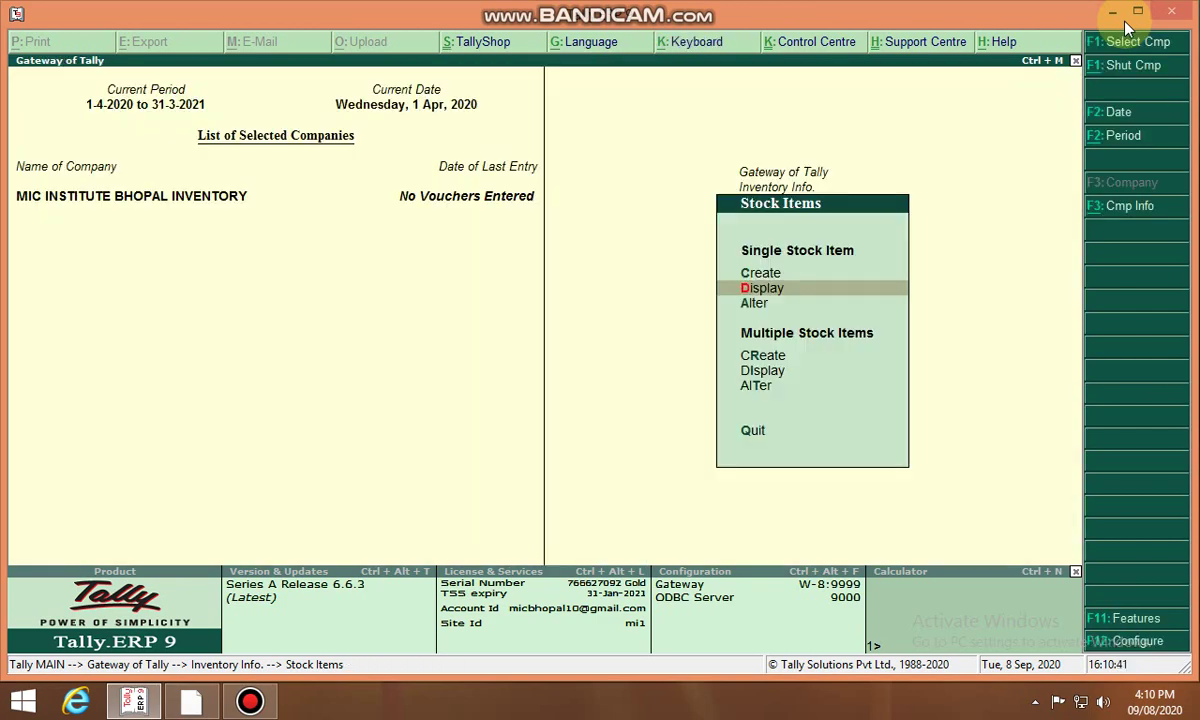
{"action": "key", "text": "Down"}
{"action": "key", "text": "Return"}
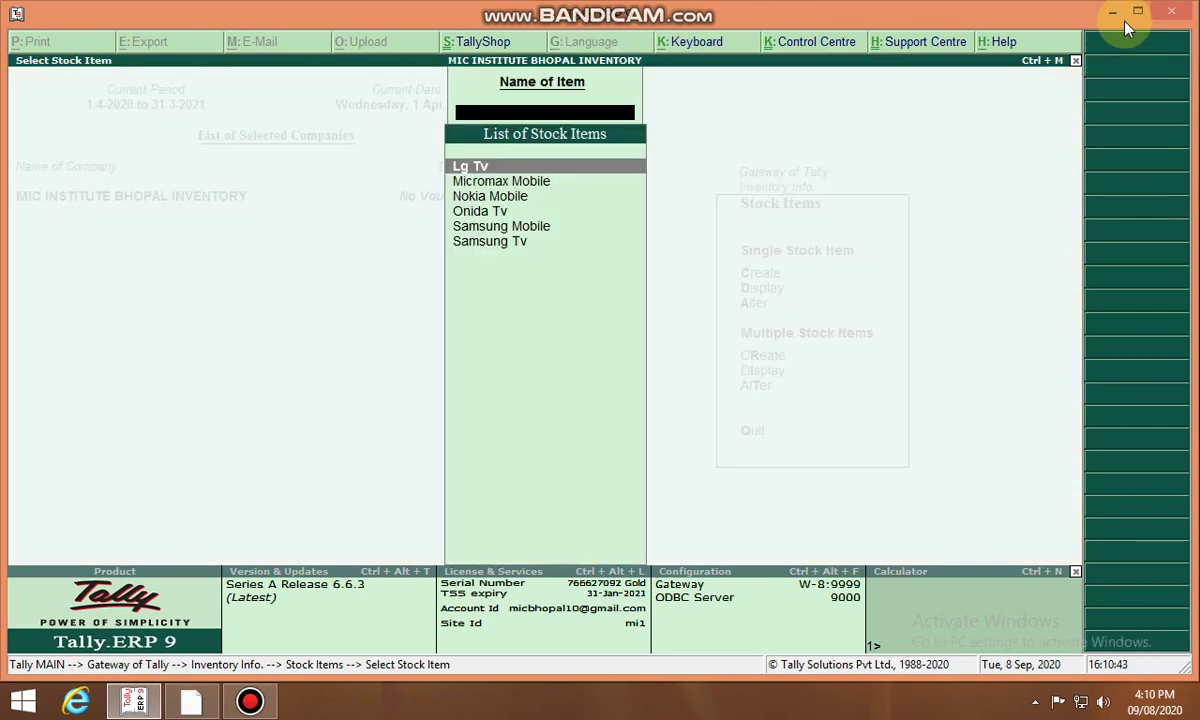
{"action": "key", "text": "Escape"}
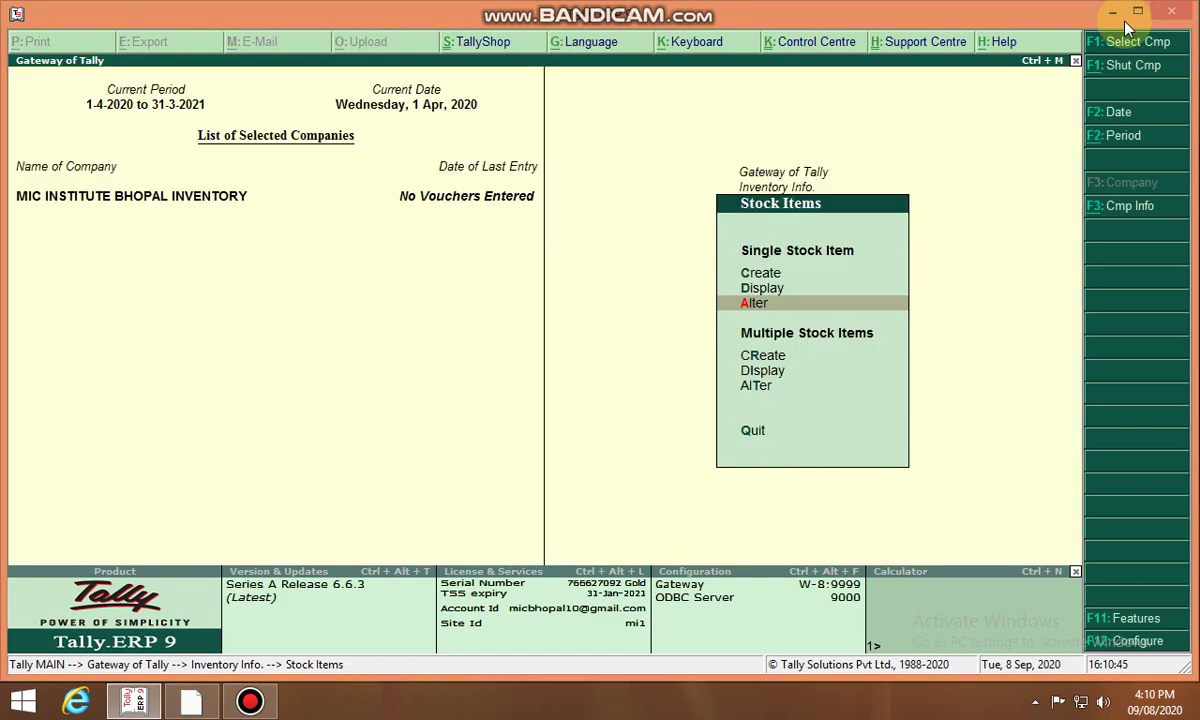
{"action": "key", "text": "Escape"}
{"action": "key", "text": "Escape"}
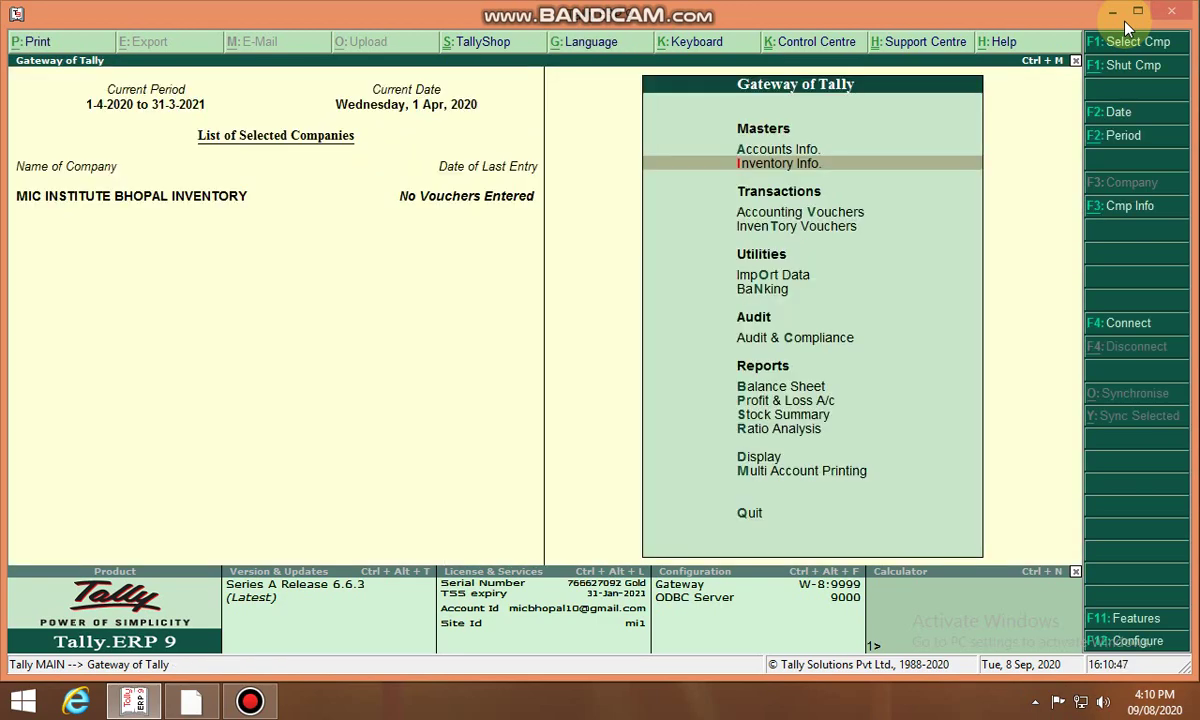
{"action": "key", "text": "Return"}
{"action": "key", "text": "Down"}
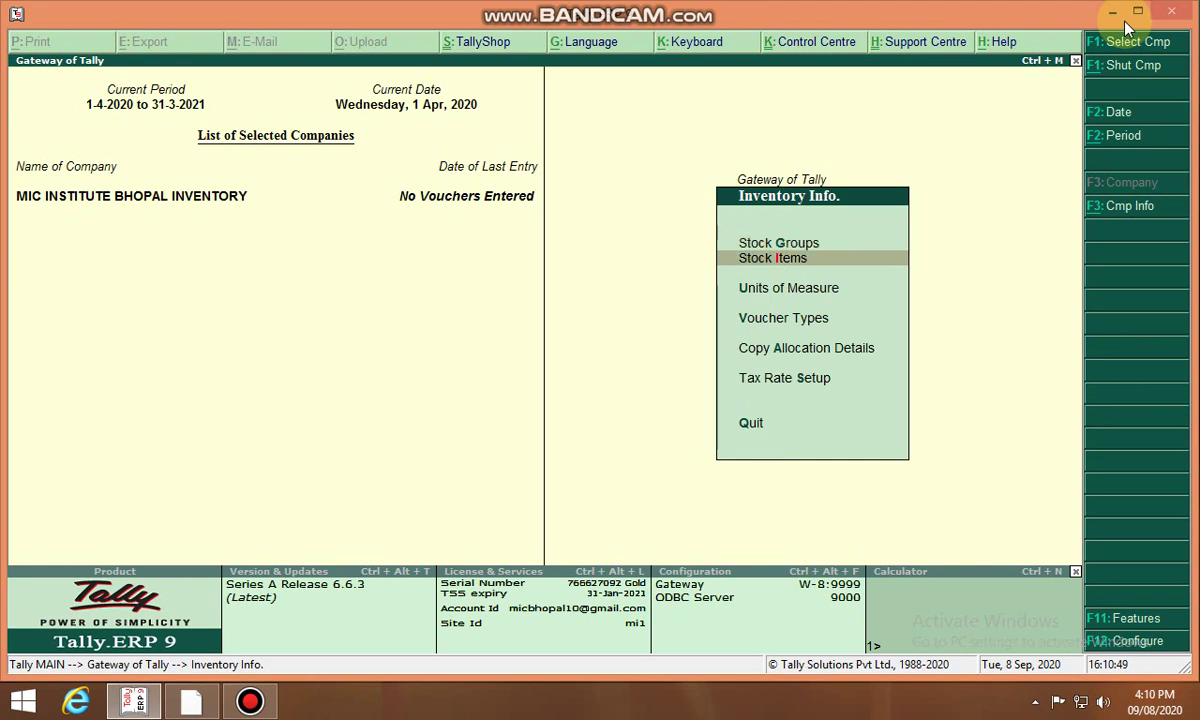
{"action": "key", "text": "Up"}
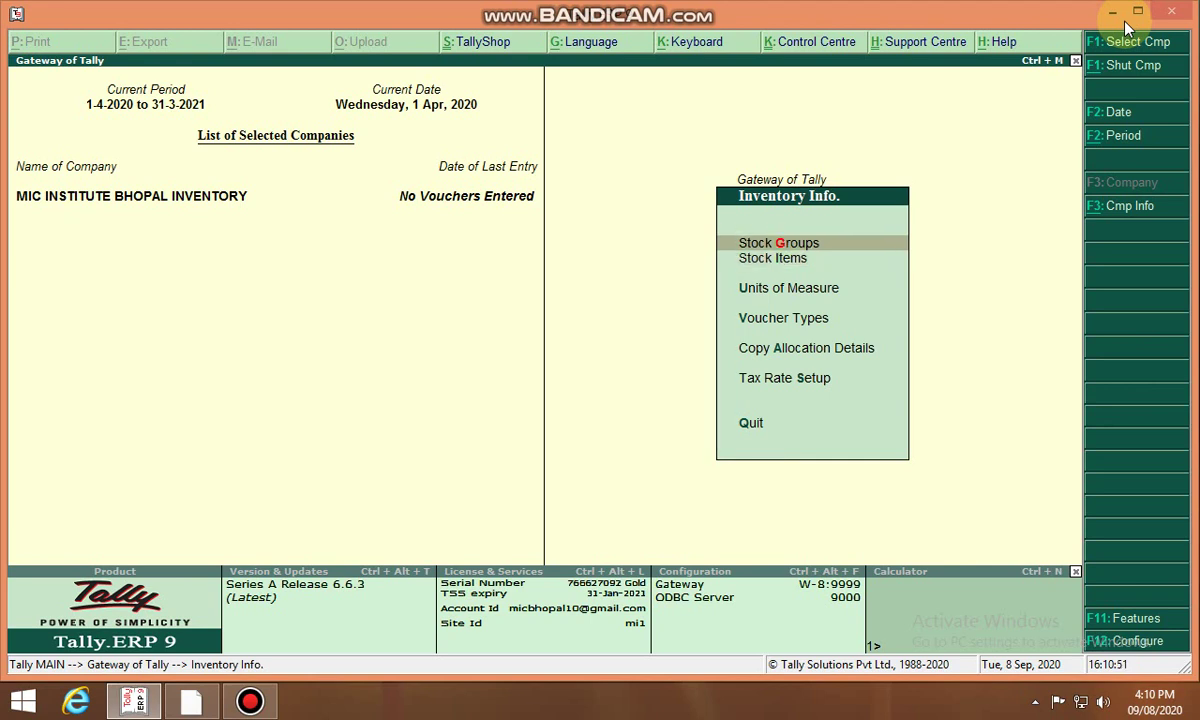
{"action": "key", "text": "Down"}
{"action": "key", "text": "Down"}
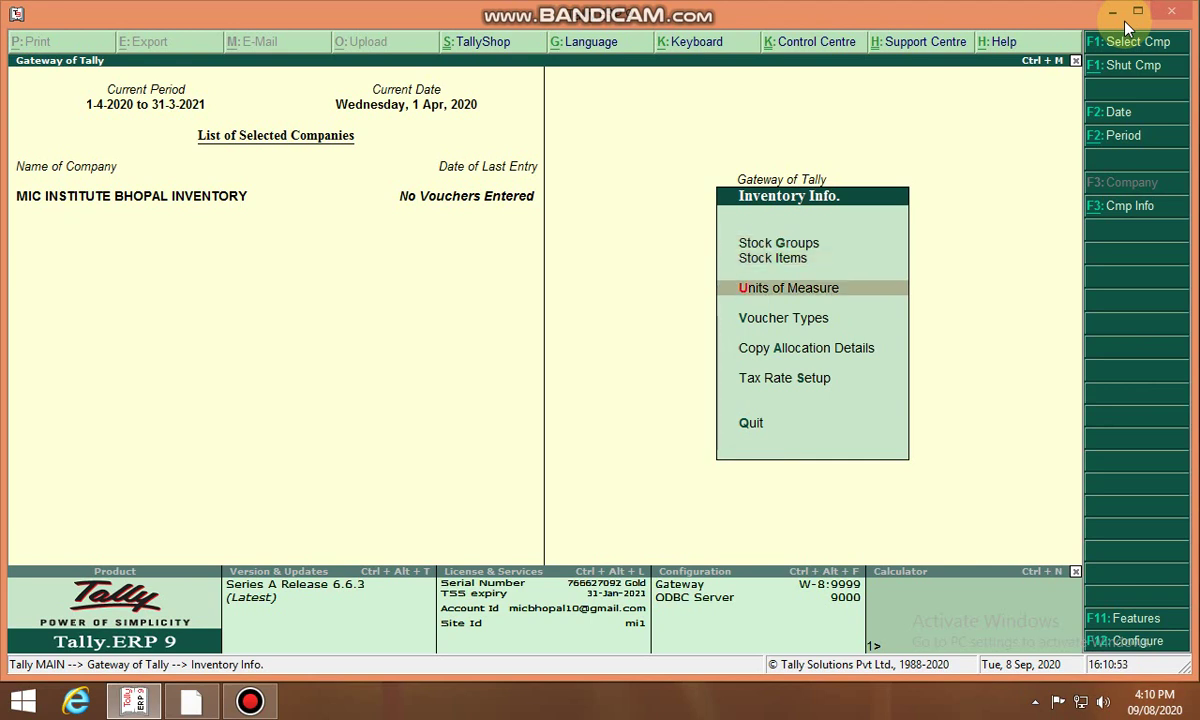
{"action": "key", "text": "Up"}
{"action": "key", "text": "Up"}
{"action": "key", "text": "Down"}
{"action": "key", "text": "Down"}
{"action": "key", "text": "Up"}
{"action": "key", "text": "Escape"}
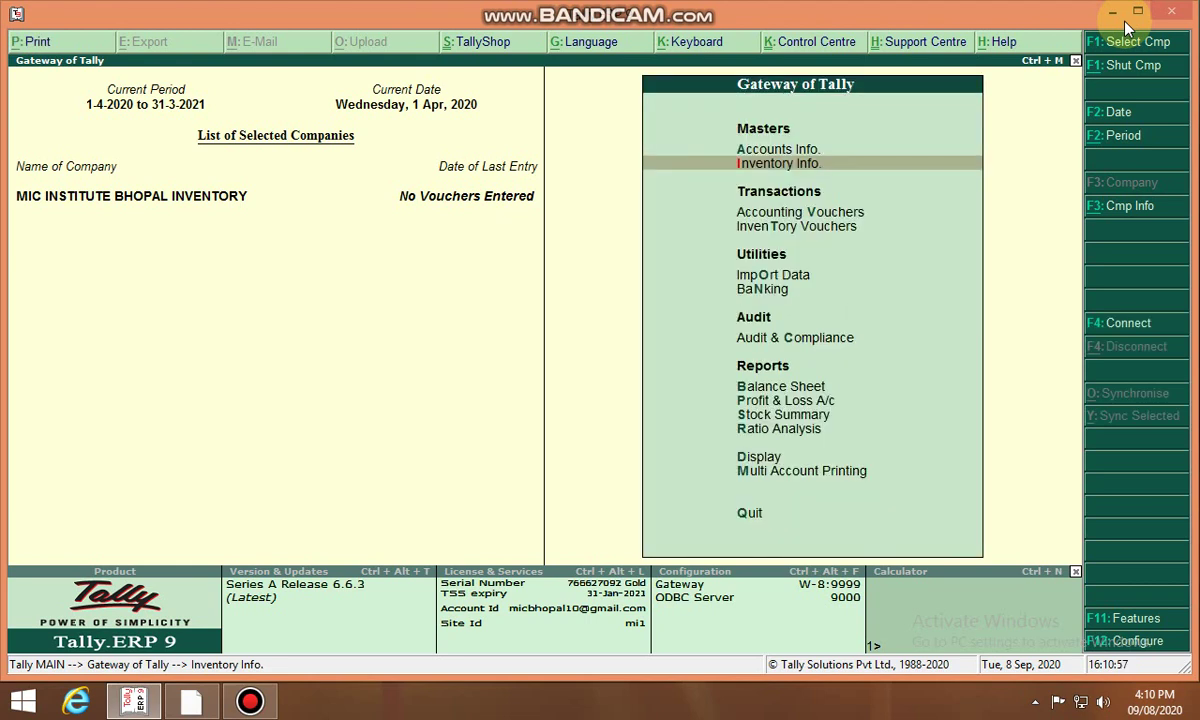
Open accounting voucher entry and switch the voucher type to Purchase.
{"action": "key", "text": "Down"}
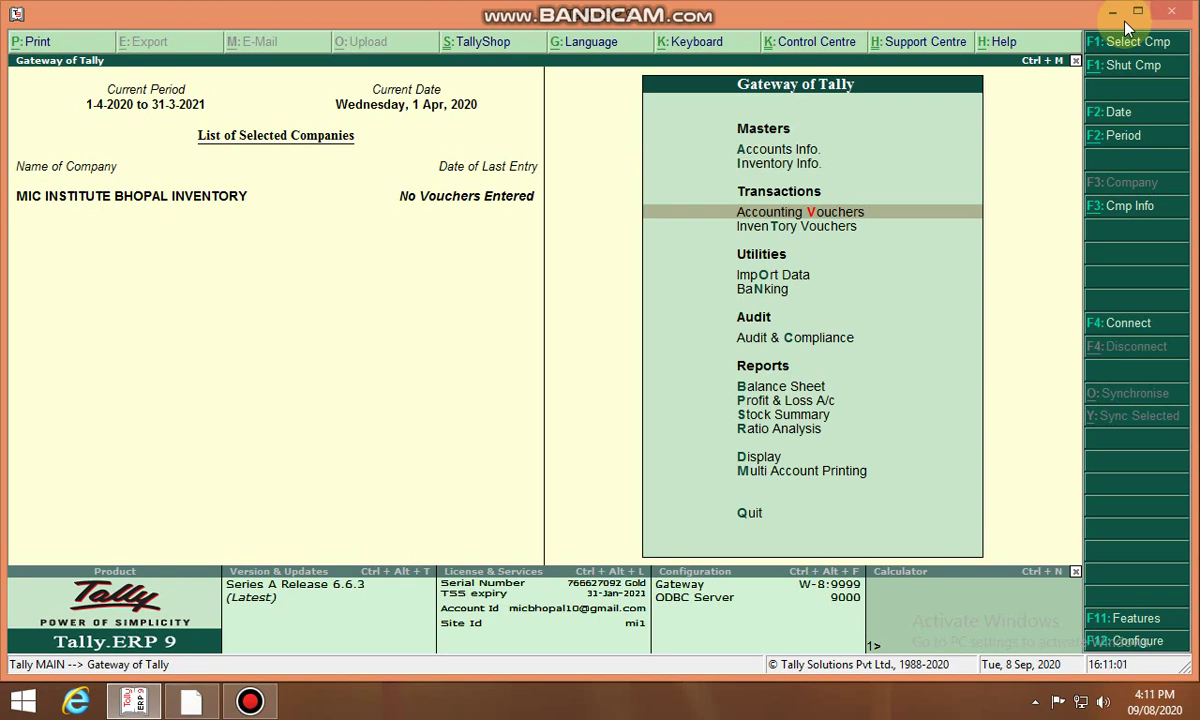
{"action": "key", "text": "Return"}
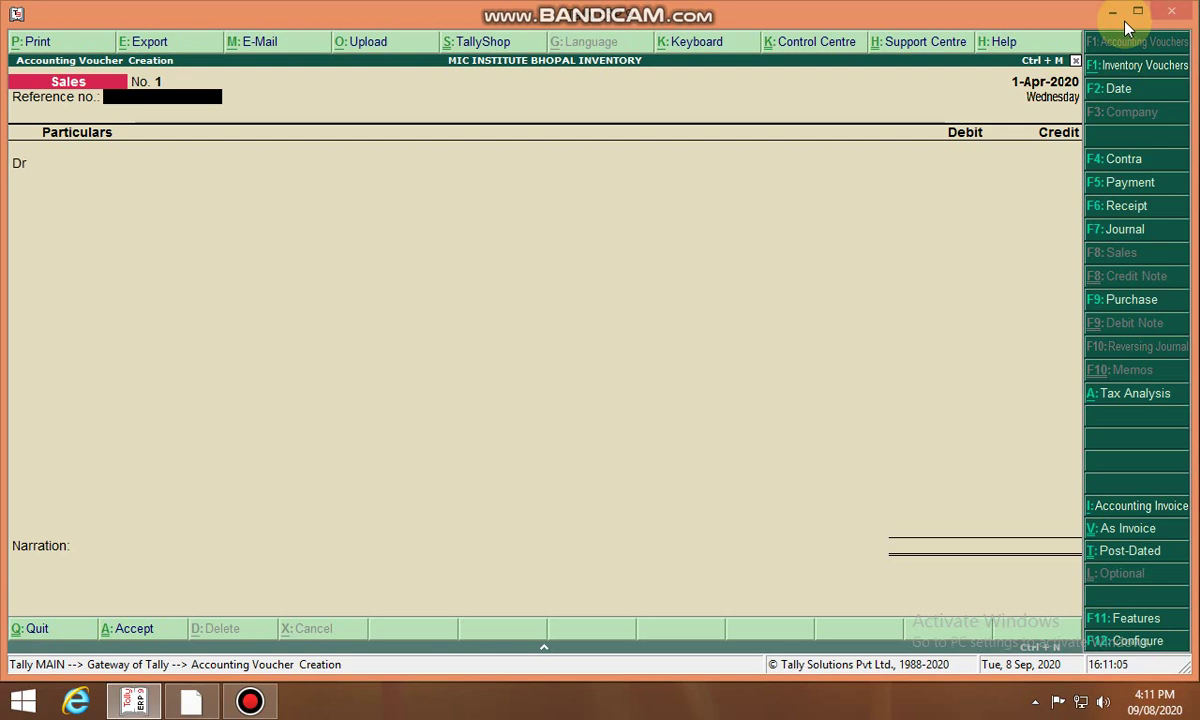
{"action": "key", "text": "F9"}
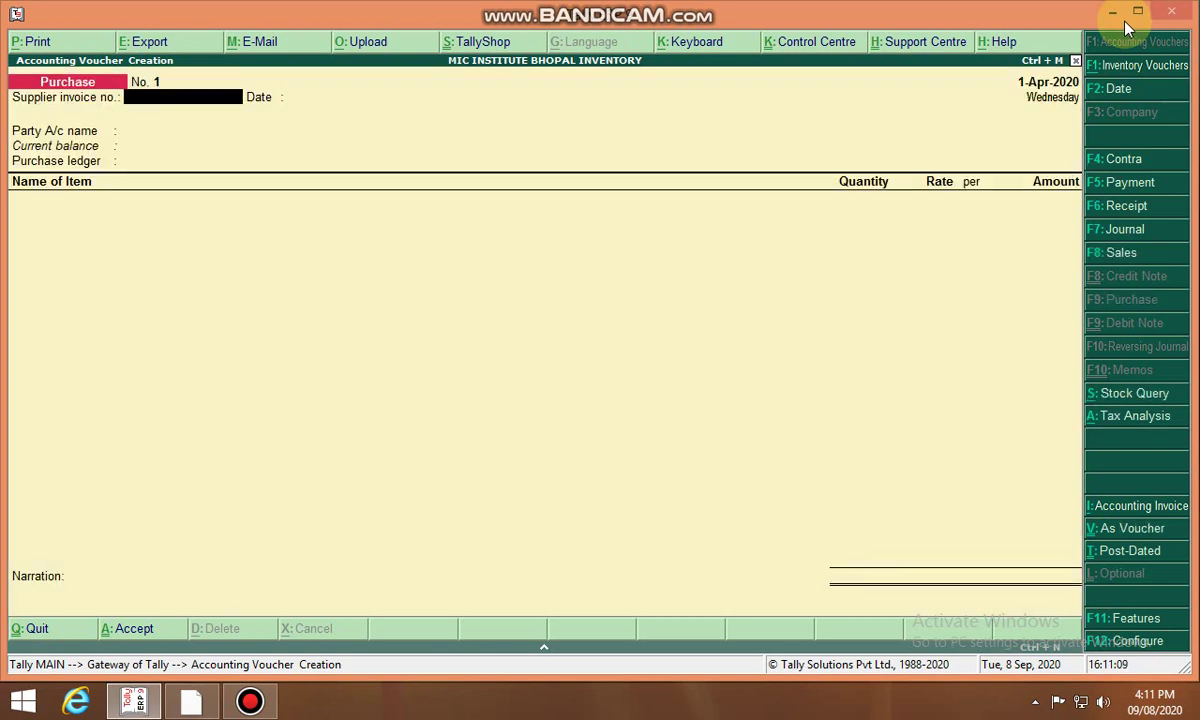
Fill in the purchase voucher header with supplier invoice no. 01 dated 1-Apr-2020, party Alina Pvt Ltd and purchase ledger Purchase A/c.
{"action": "type", "text": "01"}
{"action": "key", "text": "Return"}
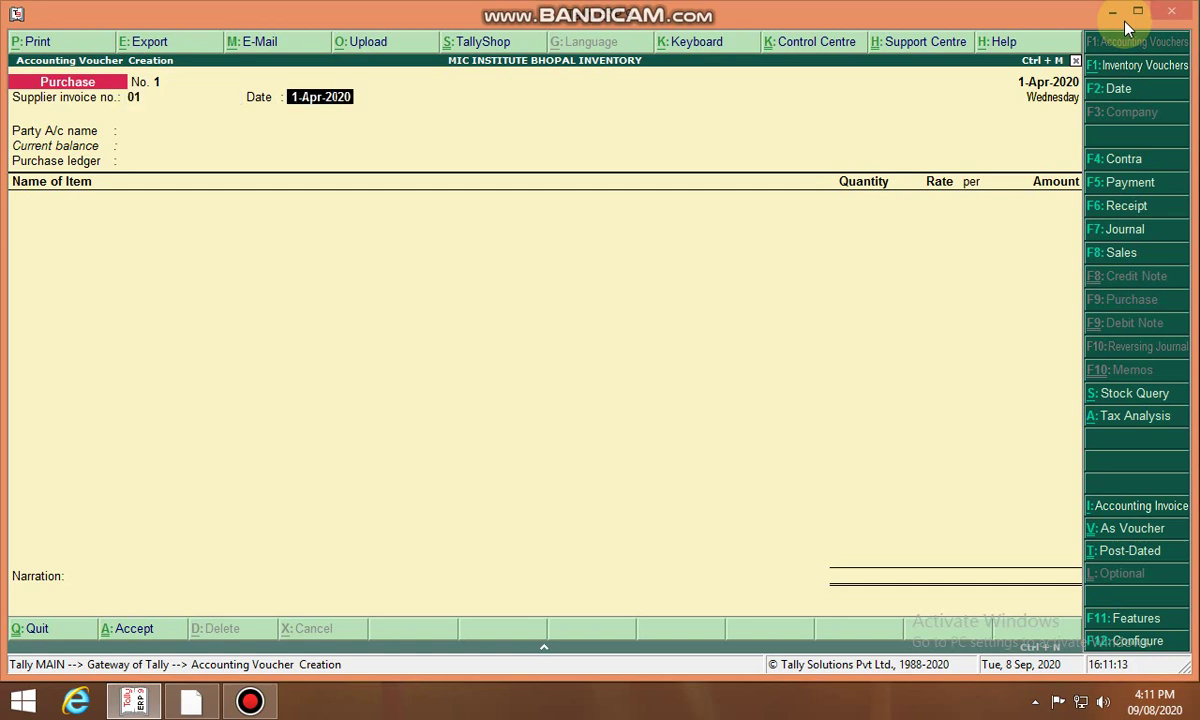
{"action": "key", "text": "Return"}
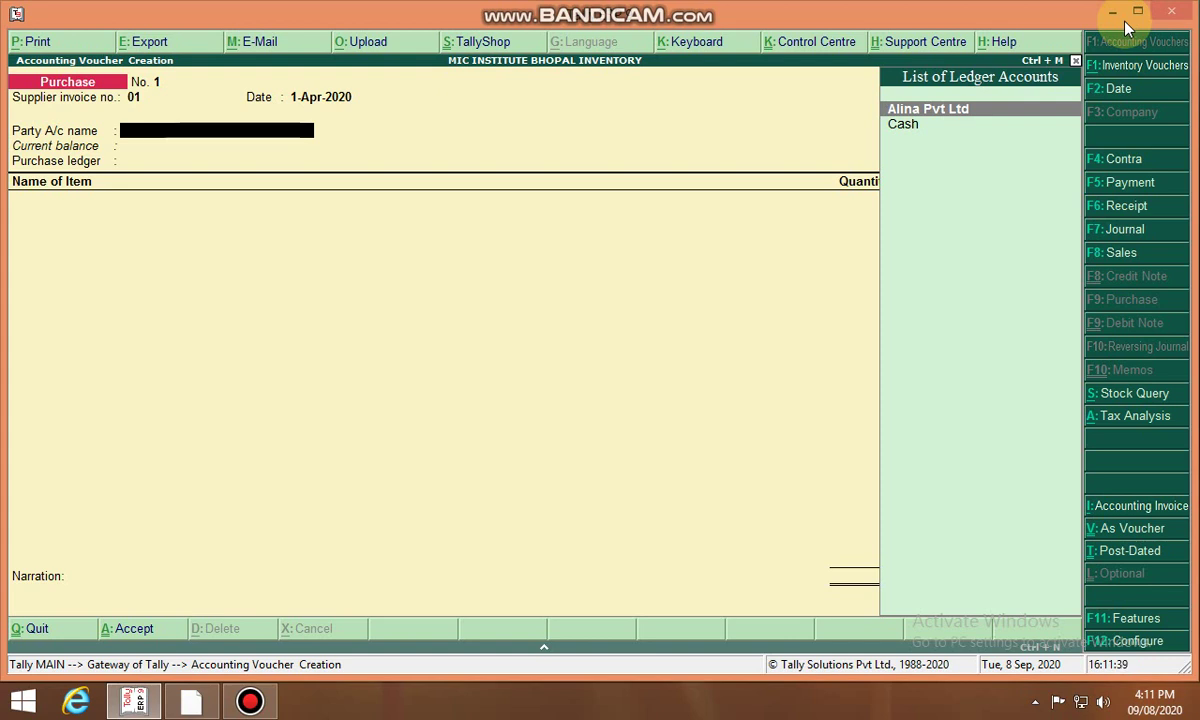
{"action": "key", "text": "Return"}
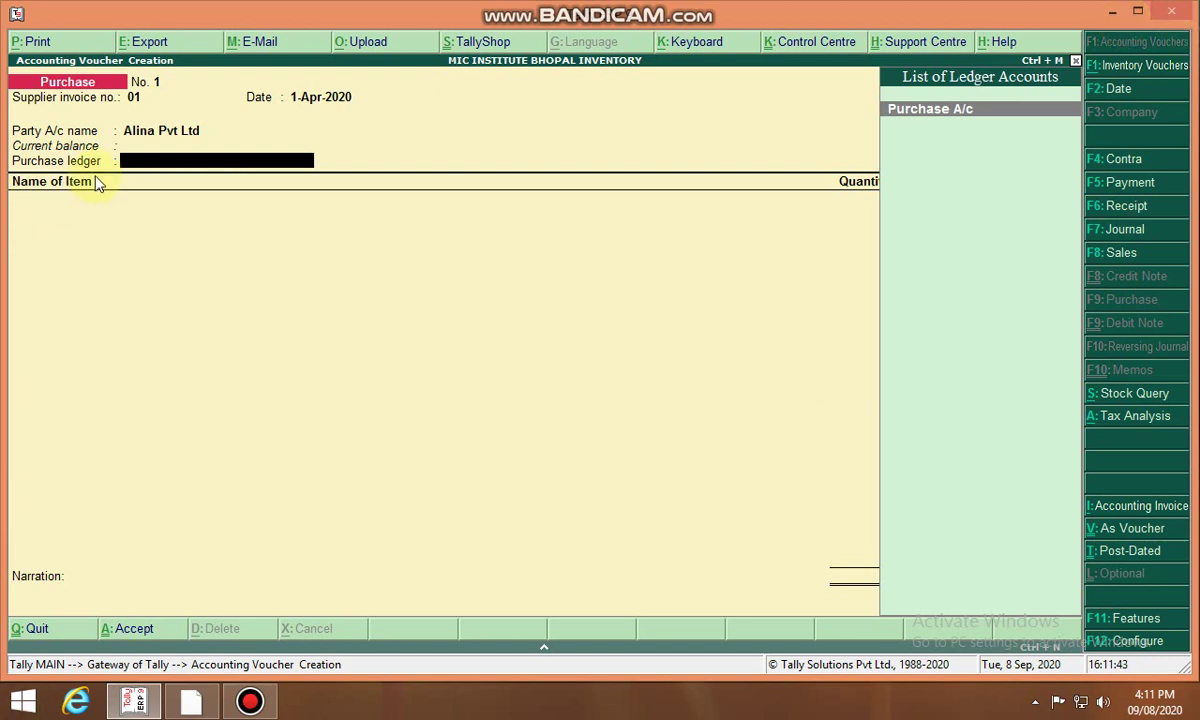
{"action": "key", "text": "Return"}
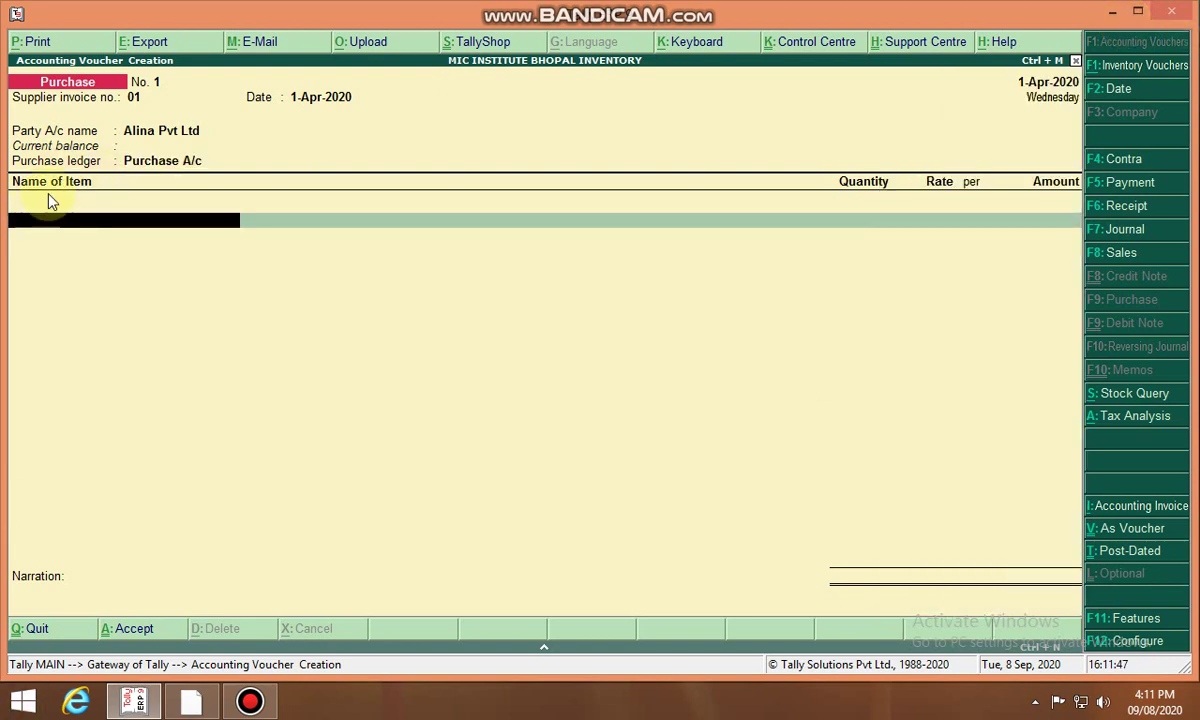
Add Lg Tv as the first item of the purchase voucher with a quantity of 100 NOS.
{"action": "key", "text": "space"}
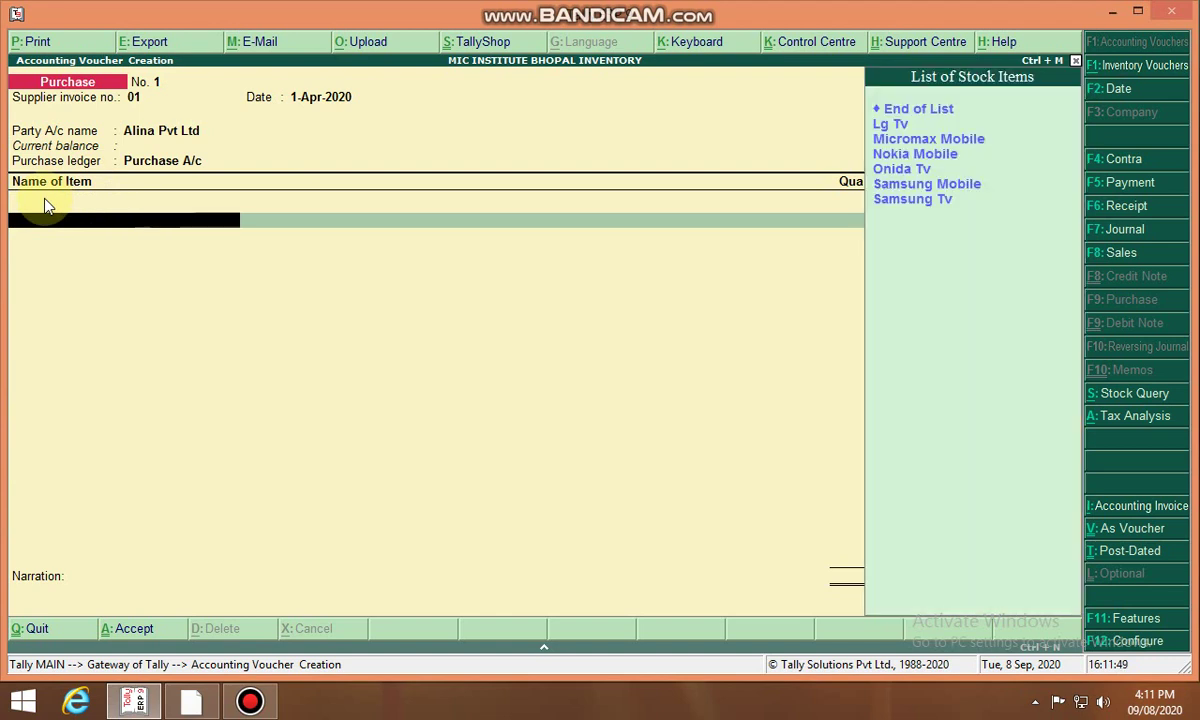
{"action": "key", "text": "Down"}
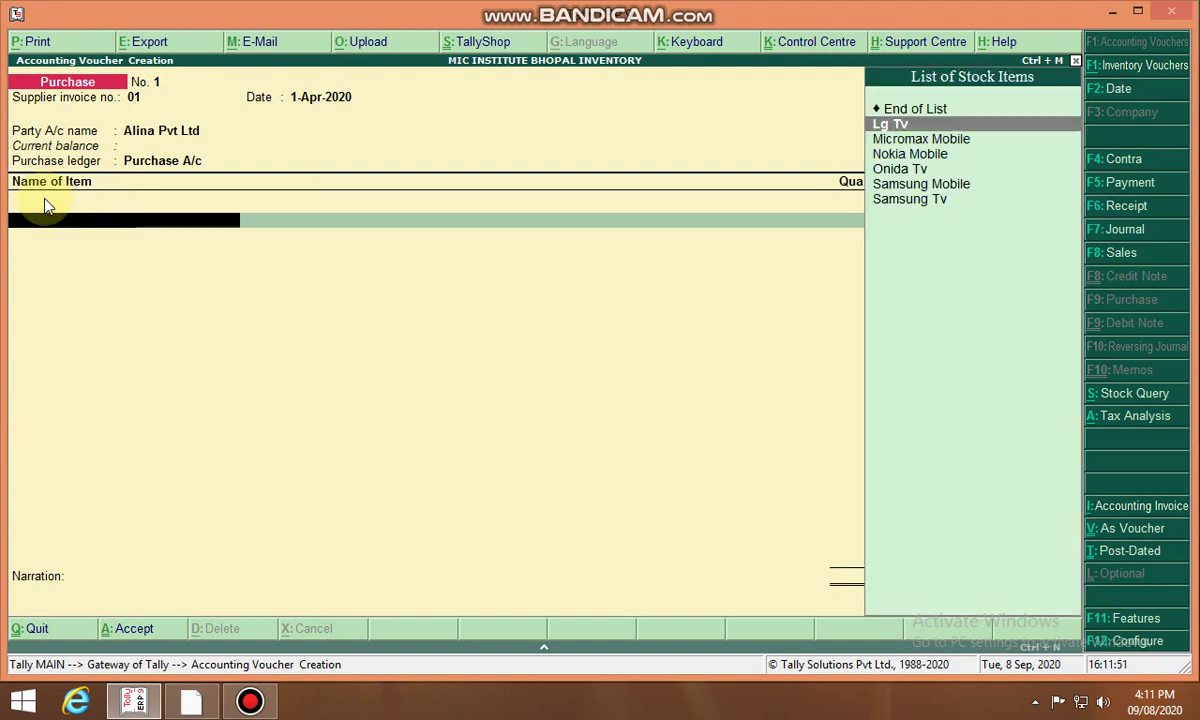
{"action": "key", "text": "Return"}
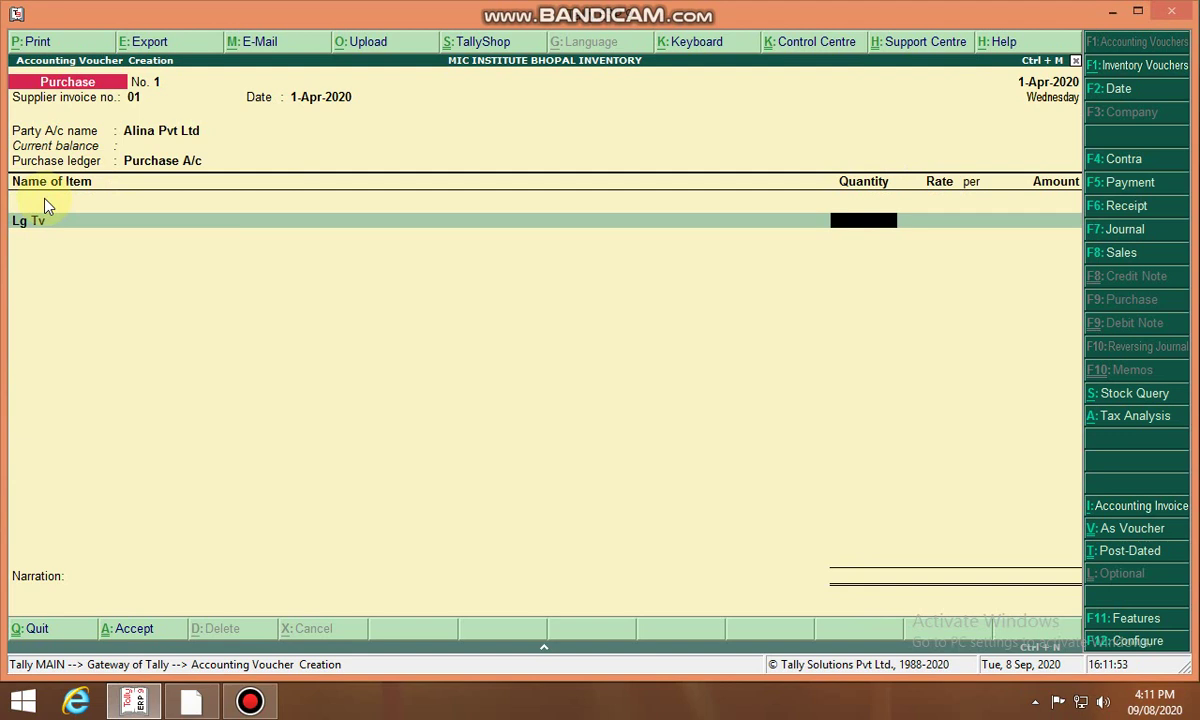
{"action": "type", "text": "100"}
{"action": "key", "text": "Return"}
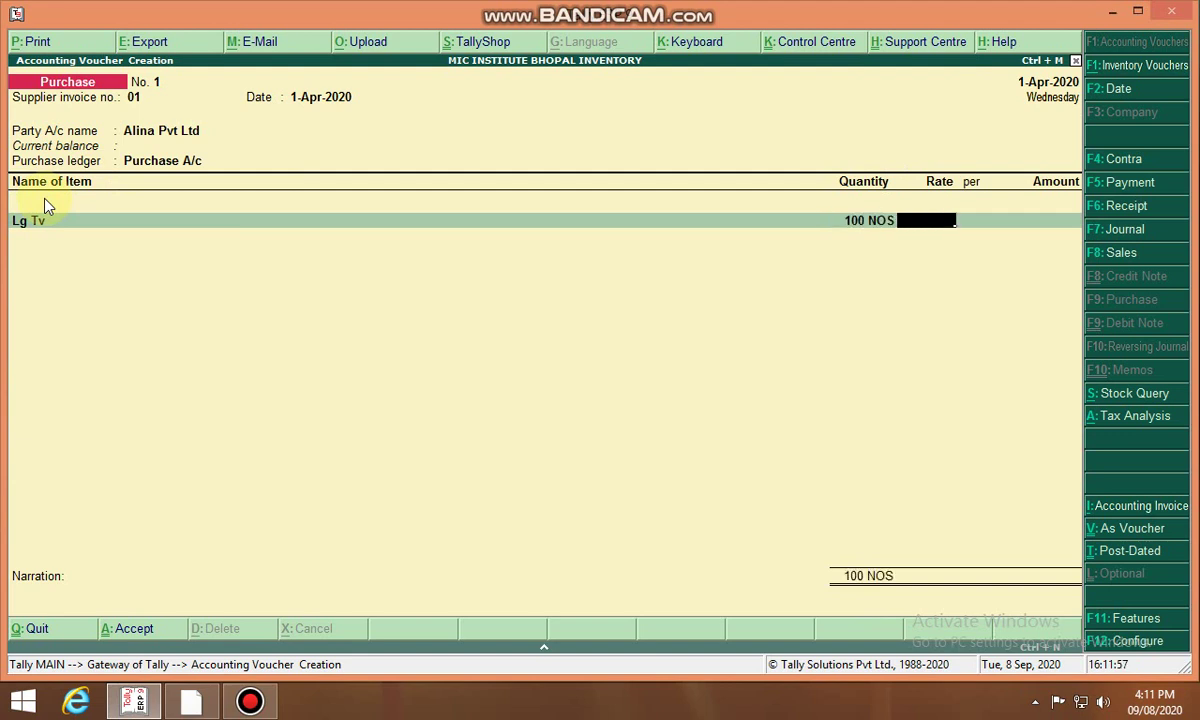
Open the inventori tv Word document from the desktop and return to the Tally purchase voucher while it loads.
{"action": "left_click", "coordinate": [1112, 11]}
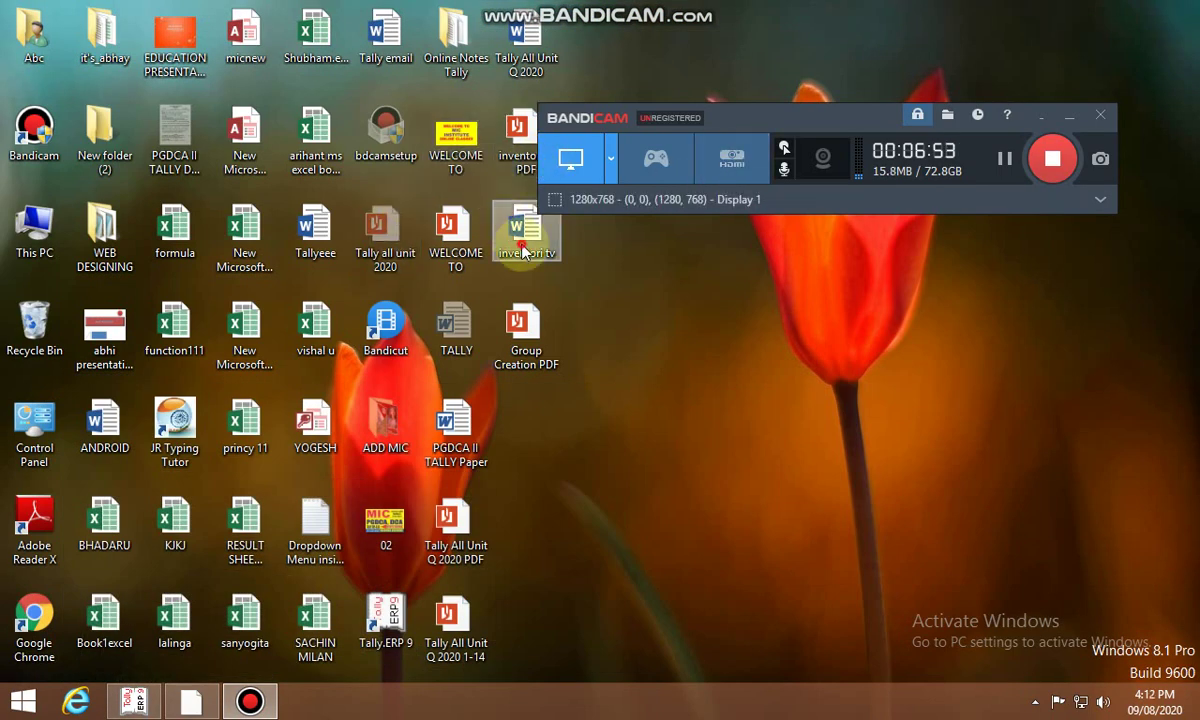
{"action": "left_click", "coordinate": [505, 225]}
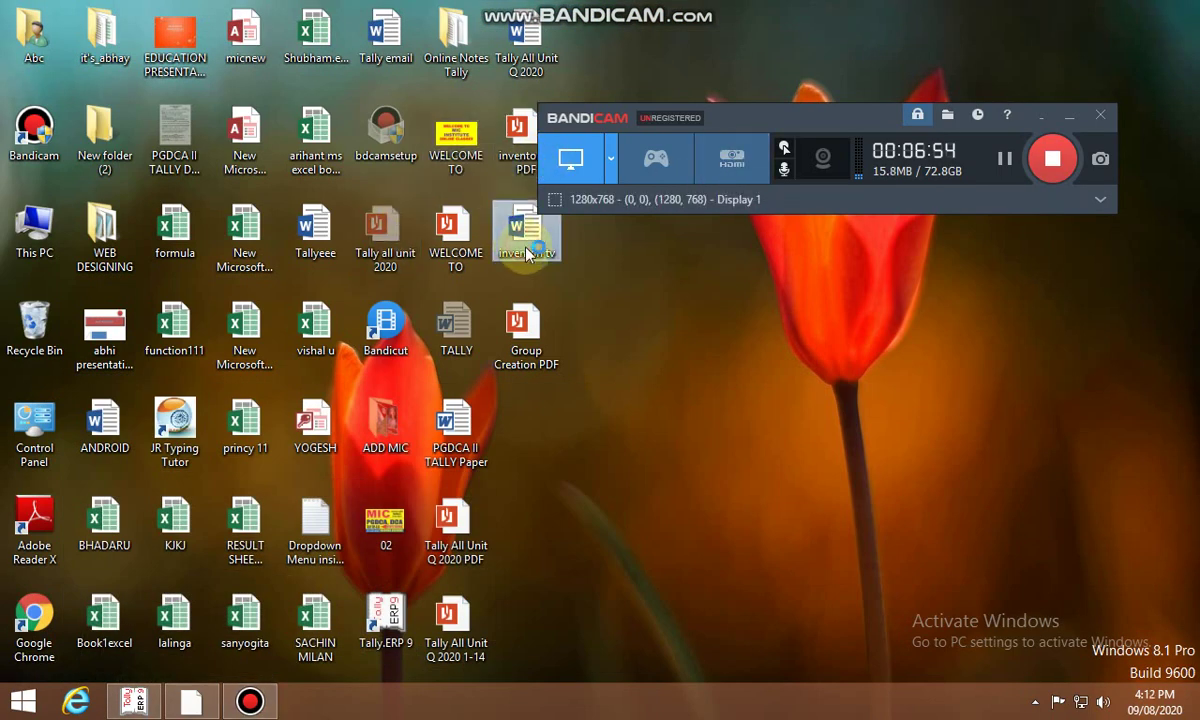
{"action": "left_click", "coordinate": [133, 702]}
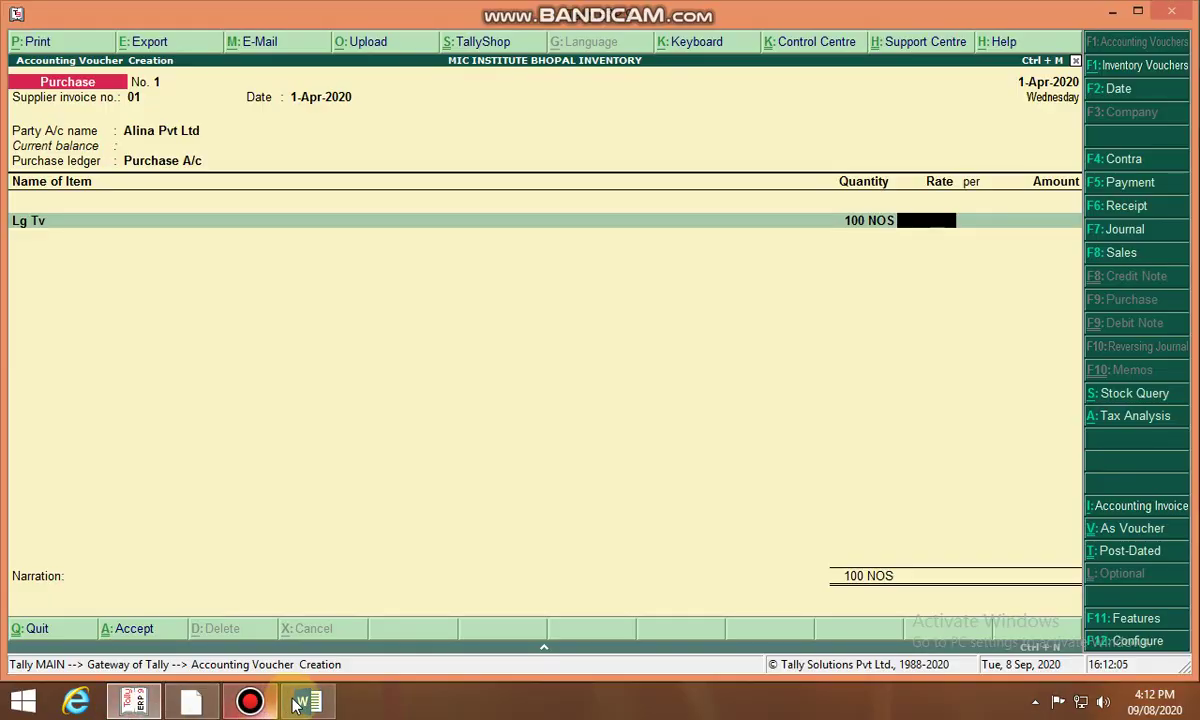
{"action": "mouse_move", "coordinate": [312, 706]}
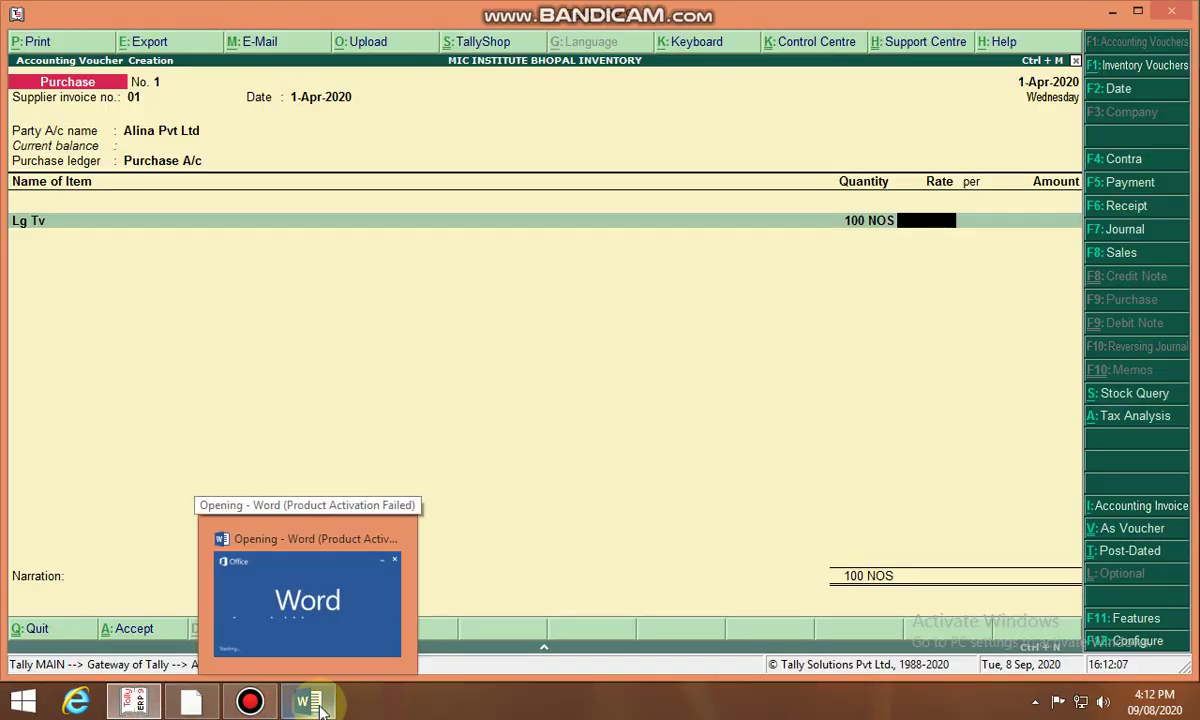
Set the Lg Tv rate to 15,000 per NOS and accept the calculated amount.
{"action": "type", "text": "15000"}
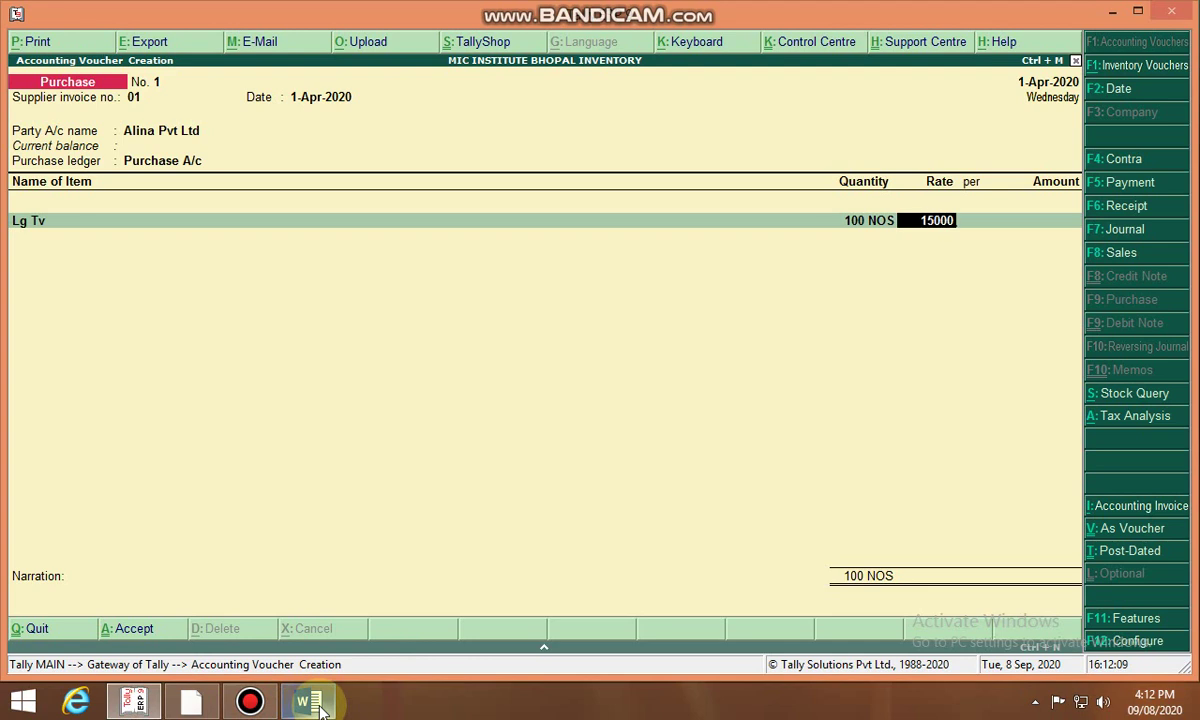
{"action": "key", "text": "Return"}
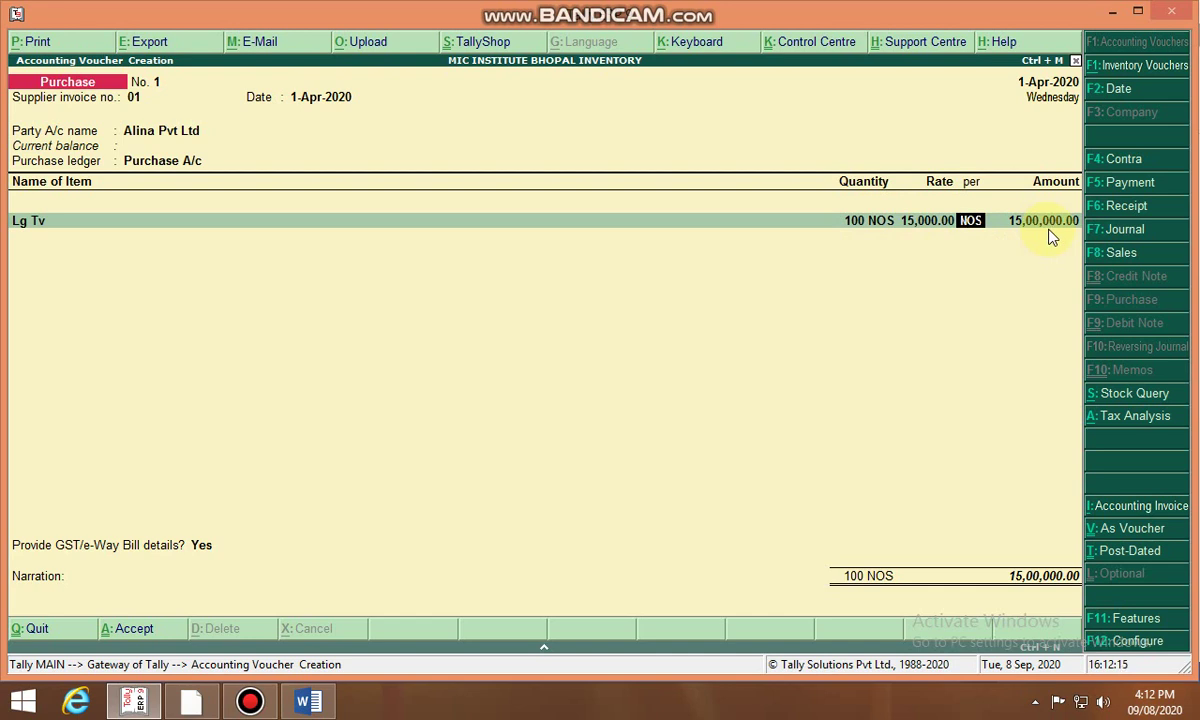
{"action": "key", "text": "Return"}
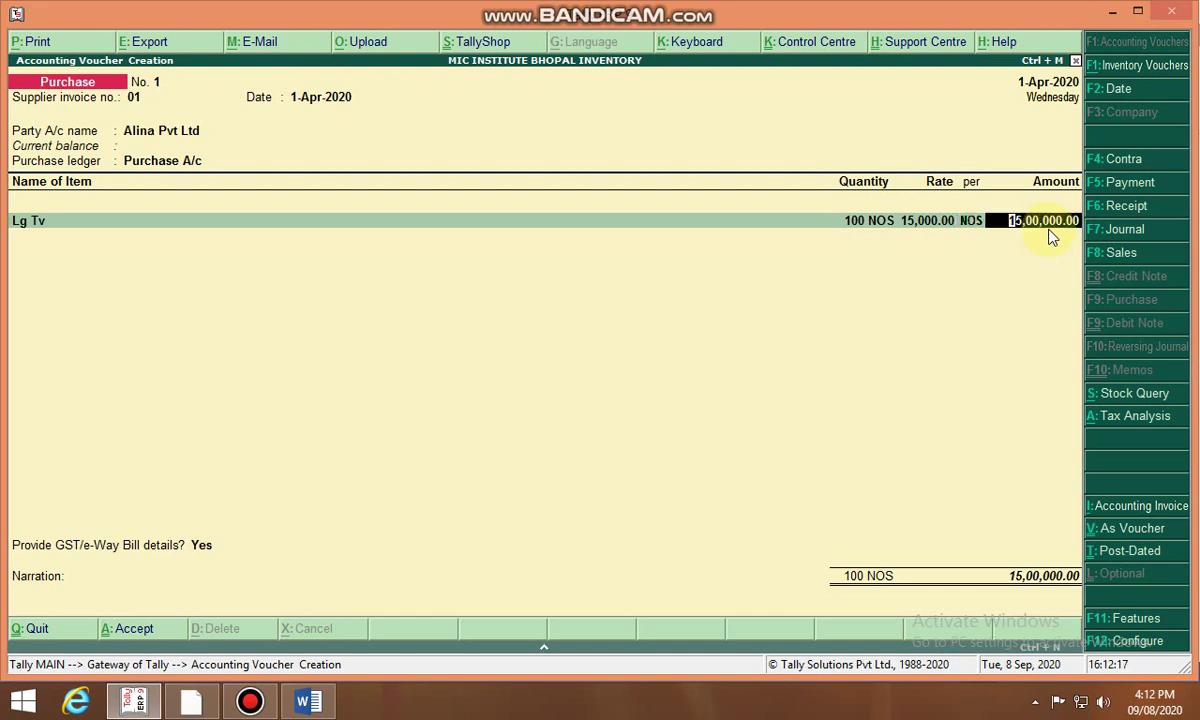
{"action": "key", "text": "Return"}
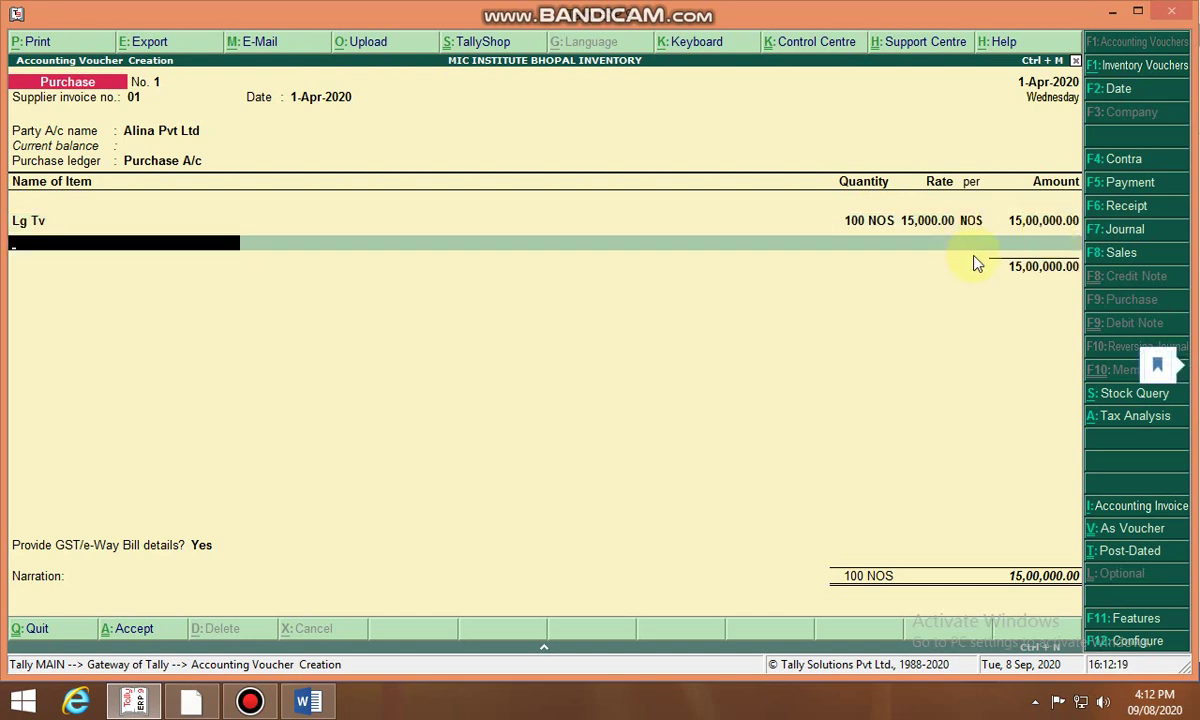
Switch to Word, dismiss the activation wizard, consult the Q.1 Alina Pvt Ltd purchase table in inventori tv, and return to Tally.
{"action": "left_click", "coordinate": [307, 702]}
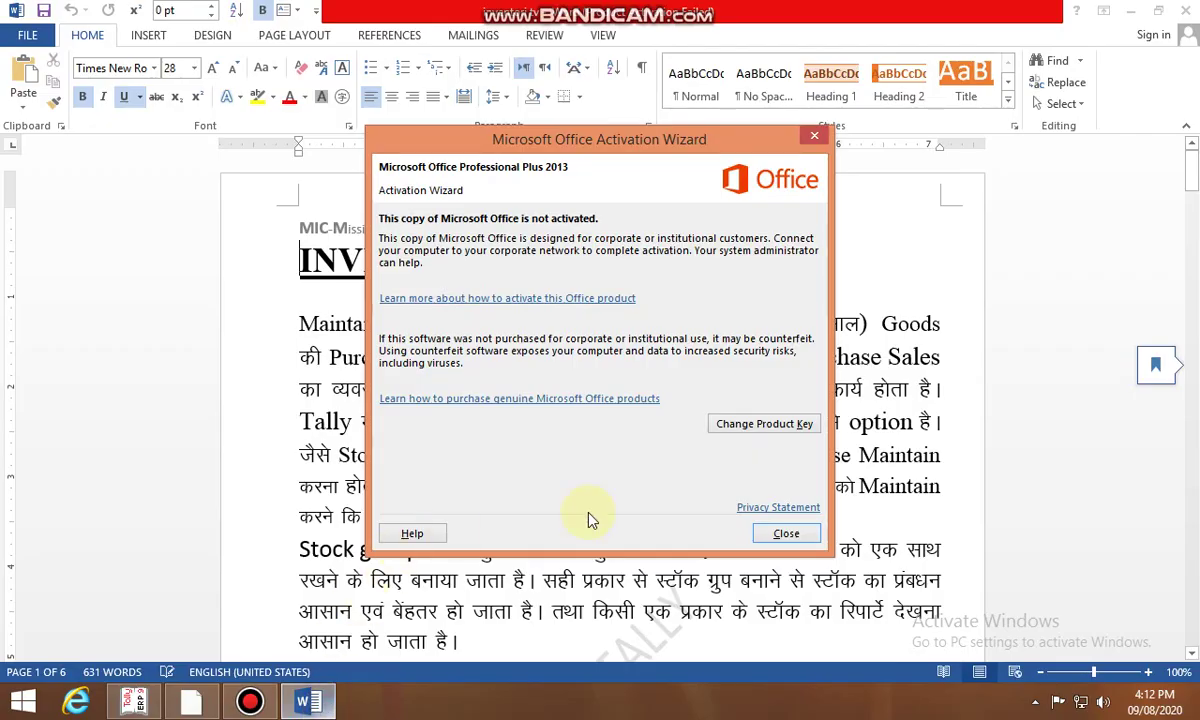
{"action": "left_click", "coordinate": [786, 533]}
{"action": "scroll", "coordinate": [660, 445], "scroll_direction": "down", "scroll_amount": 10}
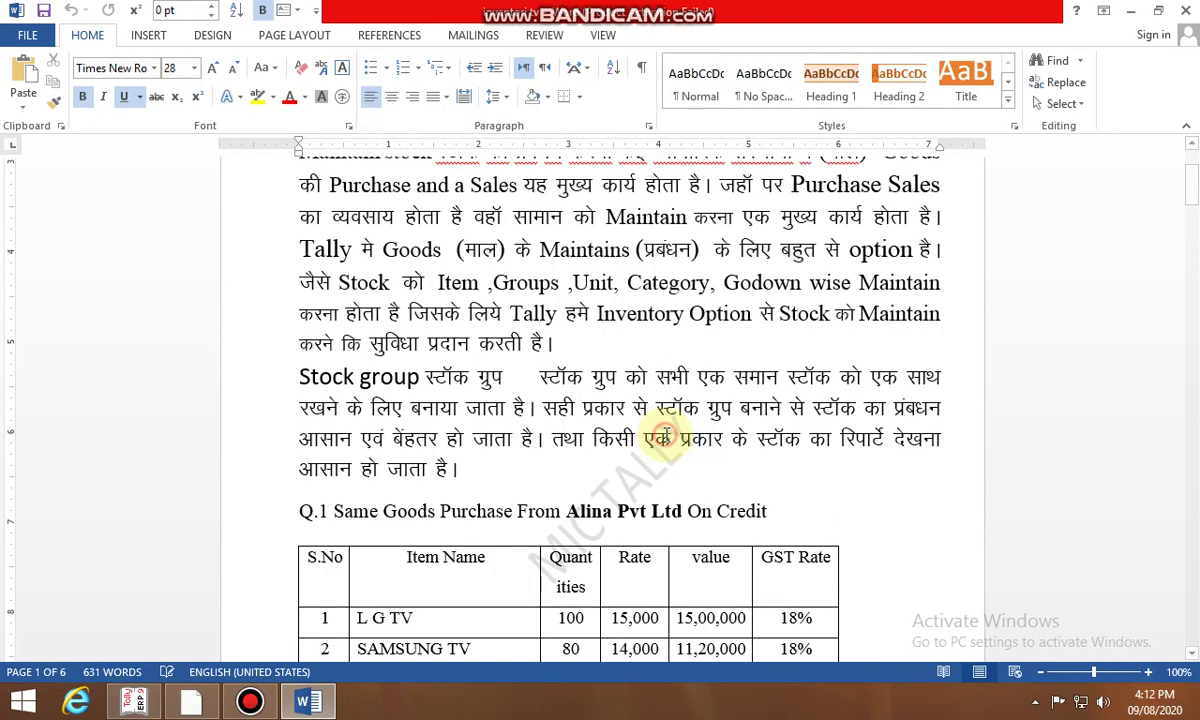
{"action": "left_click", "coordinate": [662, 440]}
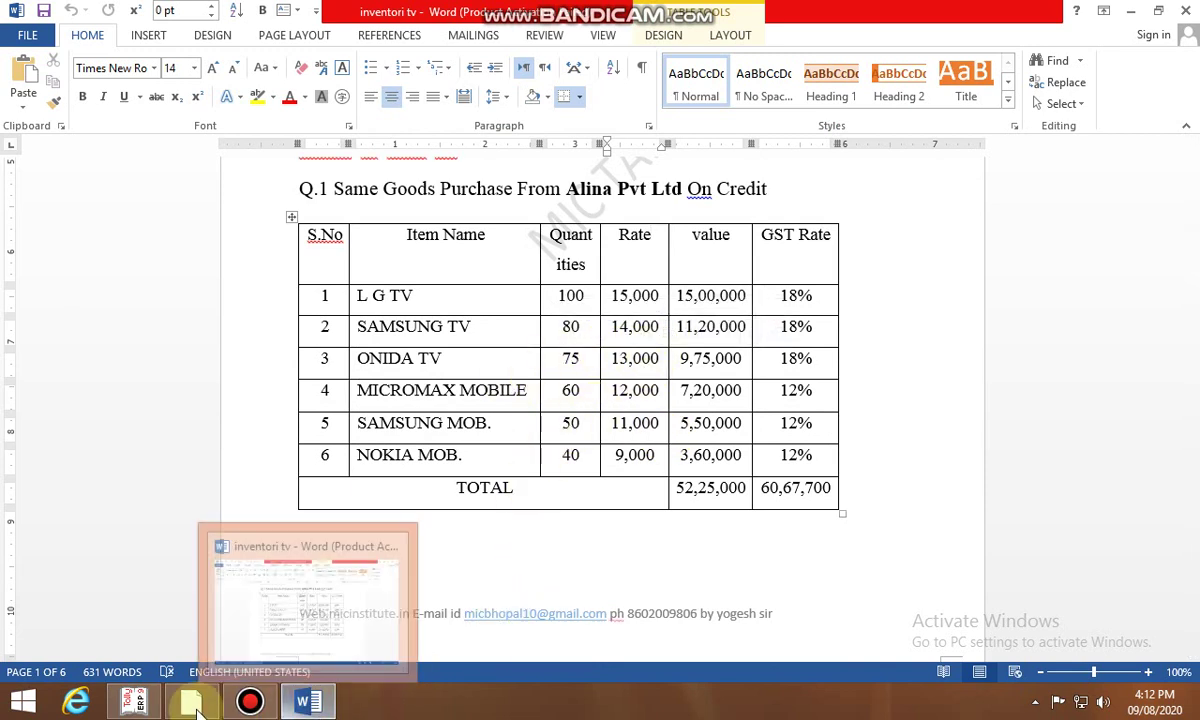
{"action": "left_click", "coordinate": [134, 701]}
{"action": "mouse_move", "coordinate": [199, 706]}
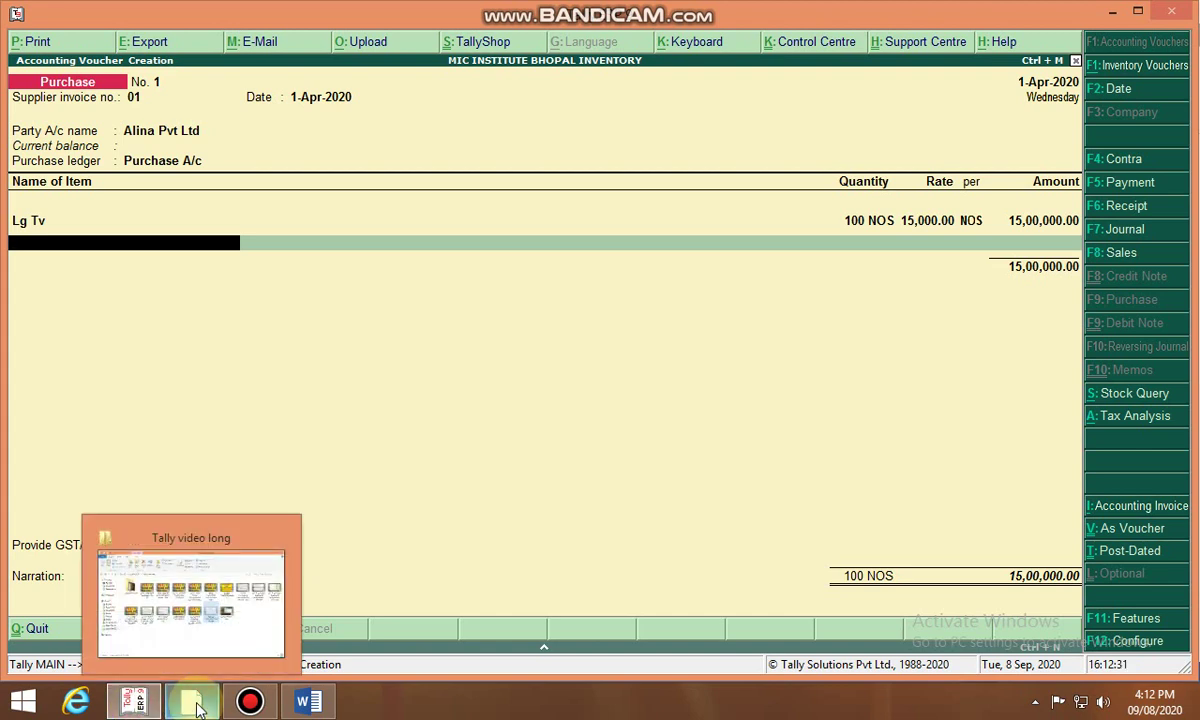
Add Samsung Mobile as the second voucher item with a quantity of 80 NOS at a rate of 14,000.
{"action": "type", "text": "S"}
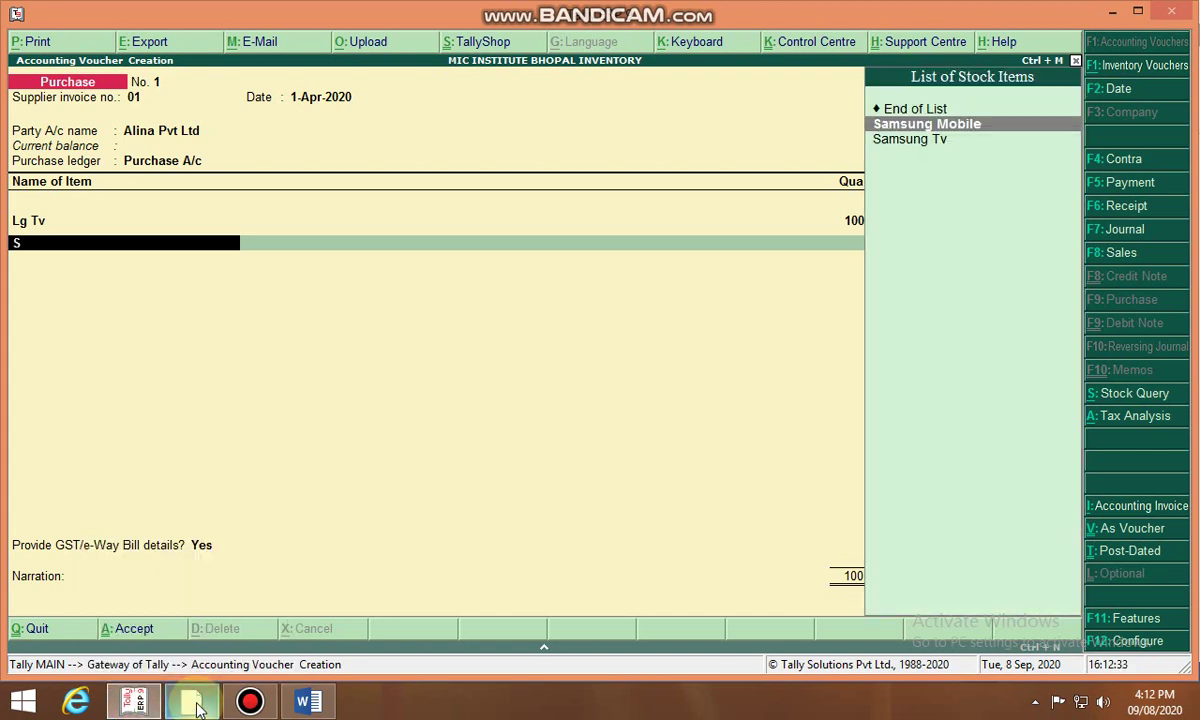
{"action": "key", "text": "Return"}
{"action": "type", "text": "80"}
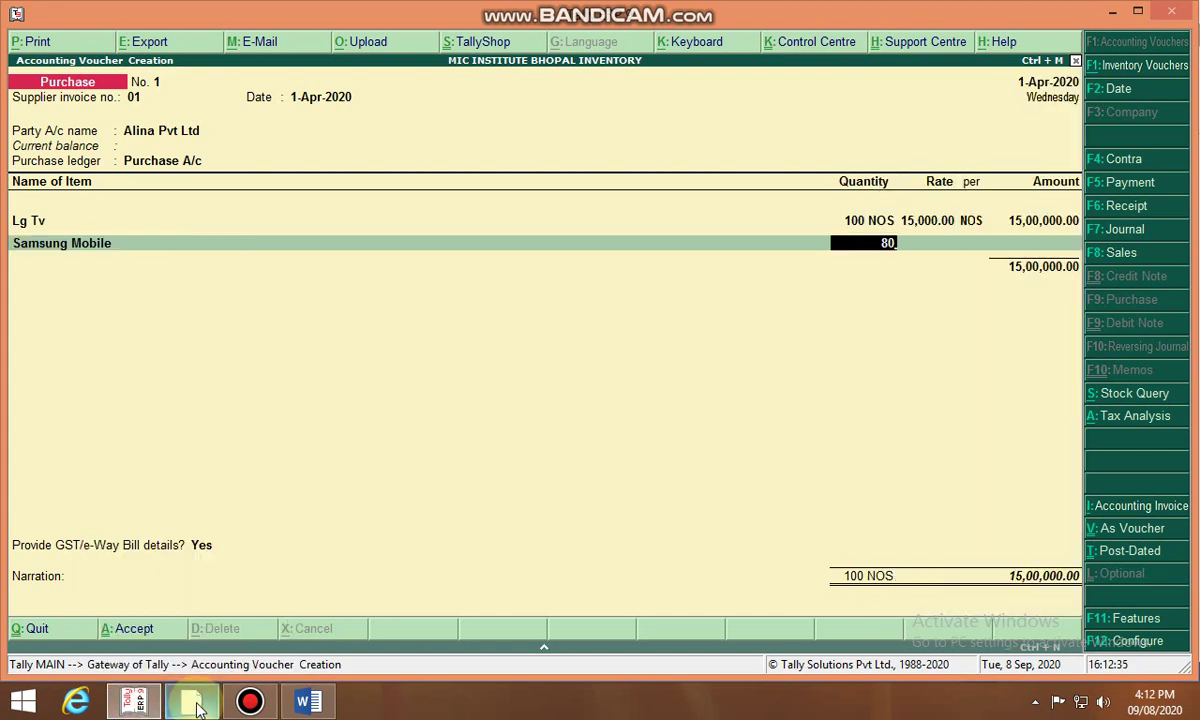
{"action": "key", "text": "Return"}
{"action": "type", "text": "14000"}
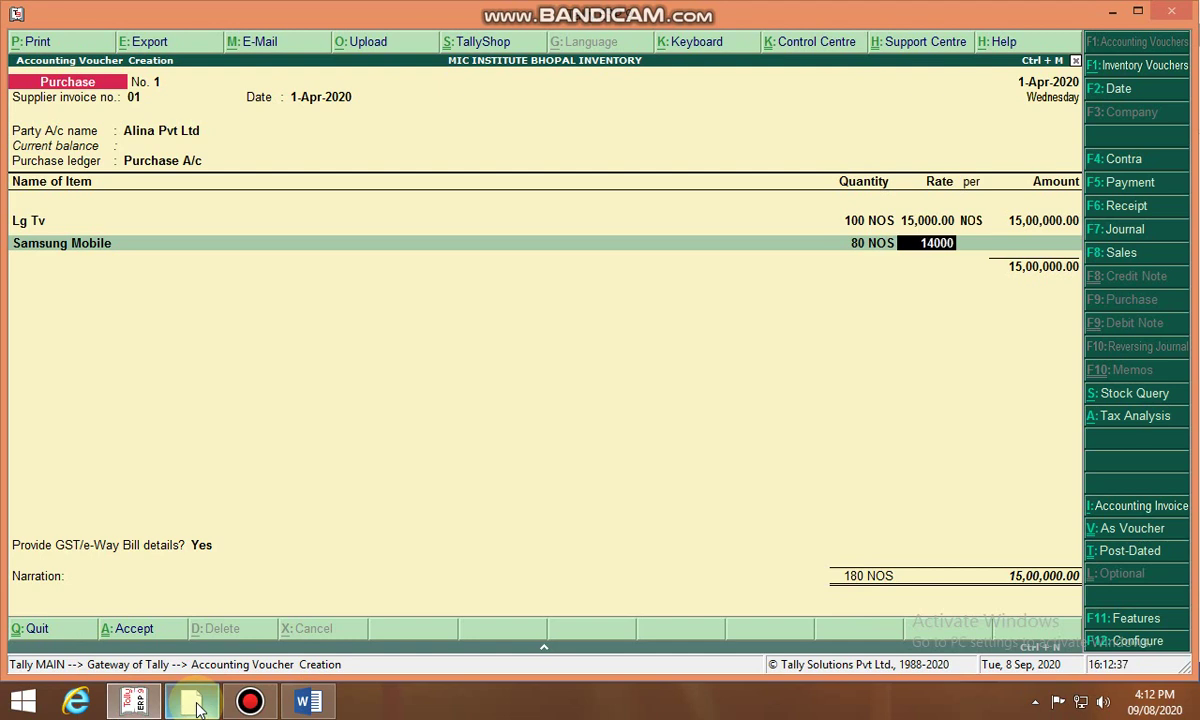
{"action": "key", "text": "Return"}
{"action": "key", "text": "Return"}
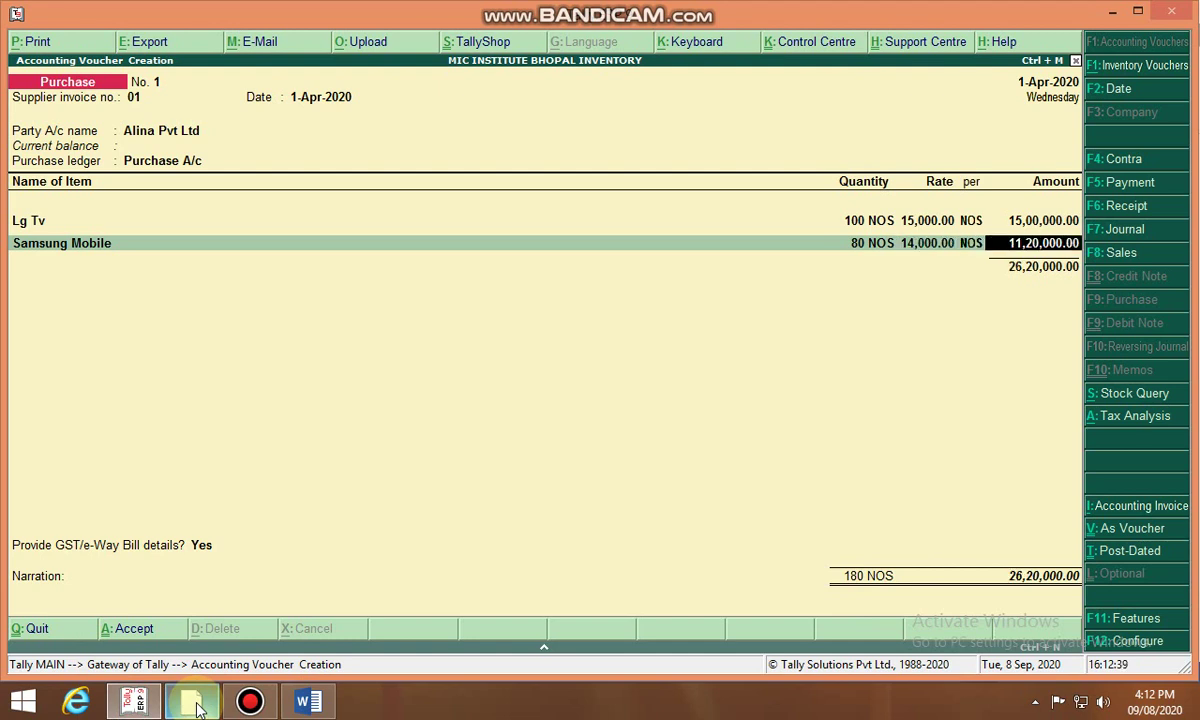
{"action": "key", "text": "Return"}
Add Onida Tv as the third voucher item with 75 NOS at 13,000, checking the rate in the Word purchase table.
{"action": "type", "text": "O"}
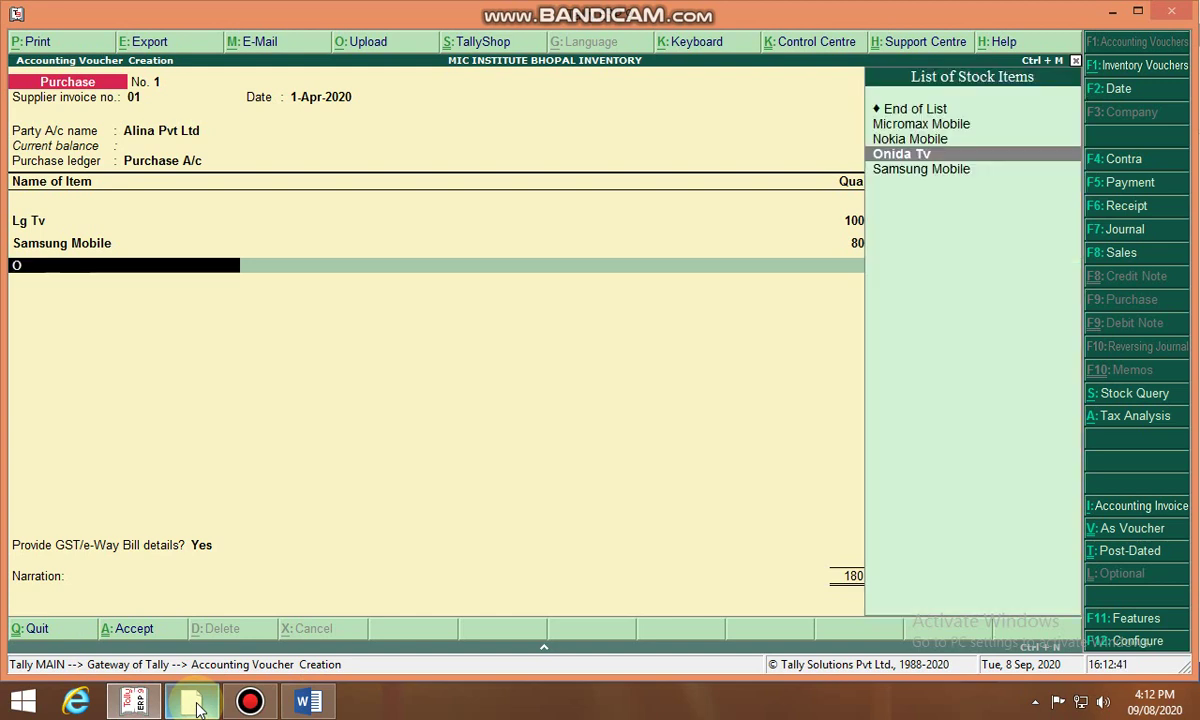
{"action": "key", "text": "Return"}
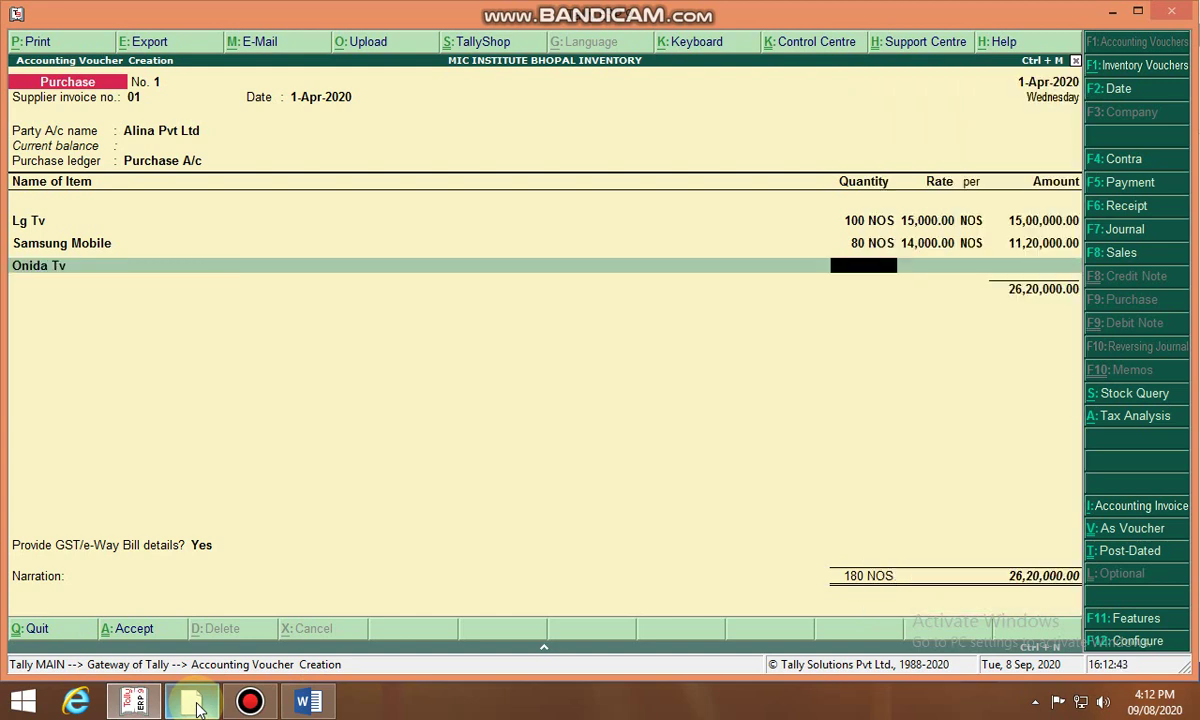
{"action": "type", "text": "75"}
{"action": "key", "text": "Return"}
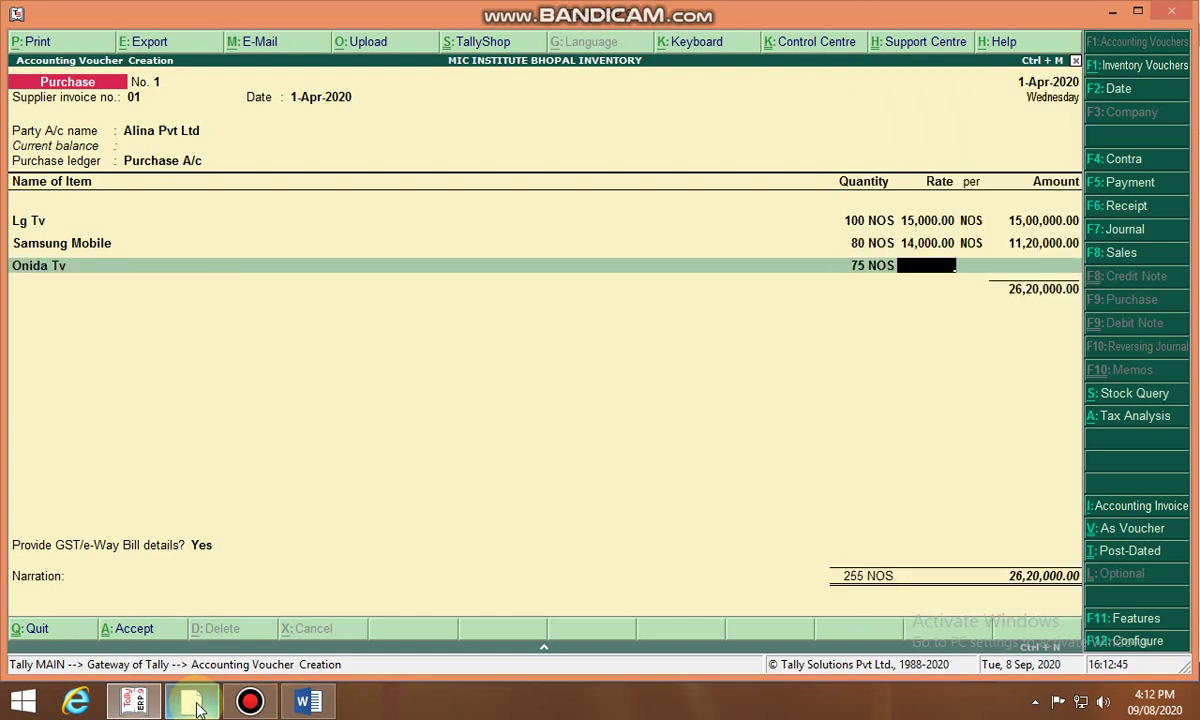
{"action": "key", "text": "alt+Tab"}
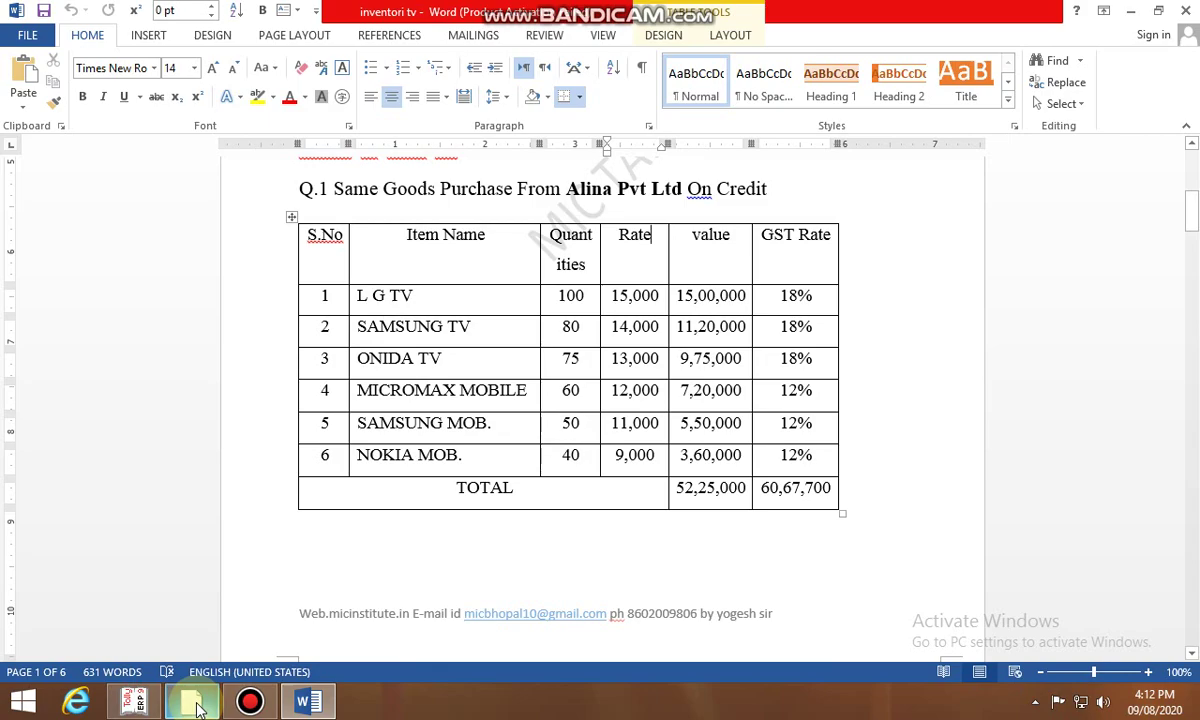
{"action": "key", "text": "alt+Tab"}
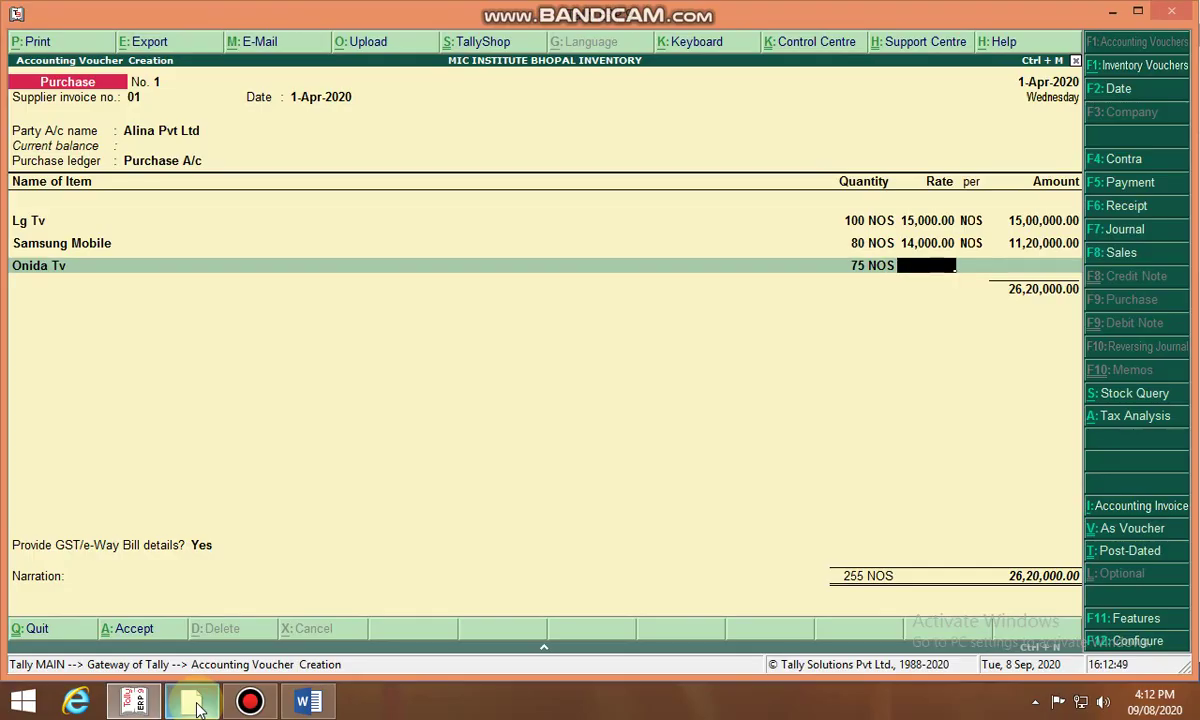
{"action": "type", "text": "13,000"}
{"action": "key", "text": "Return"}
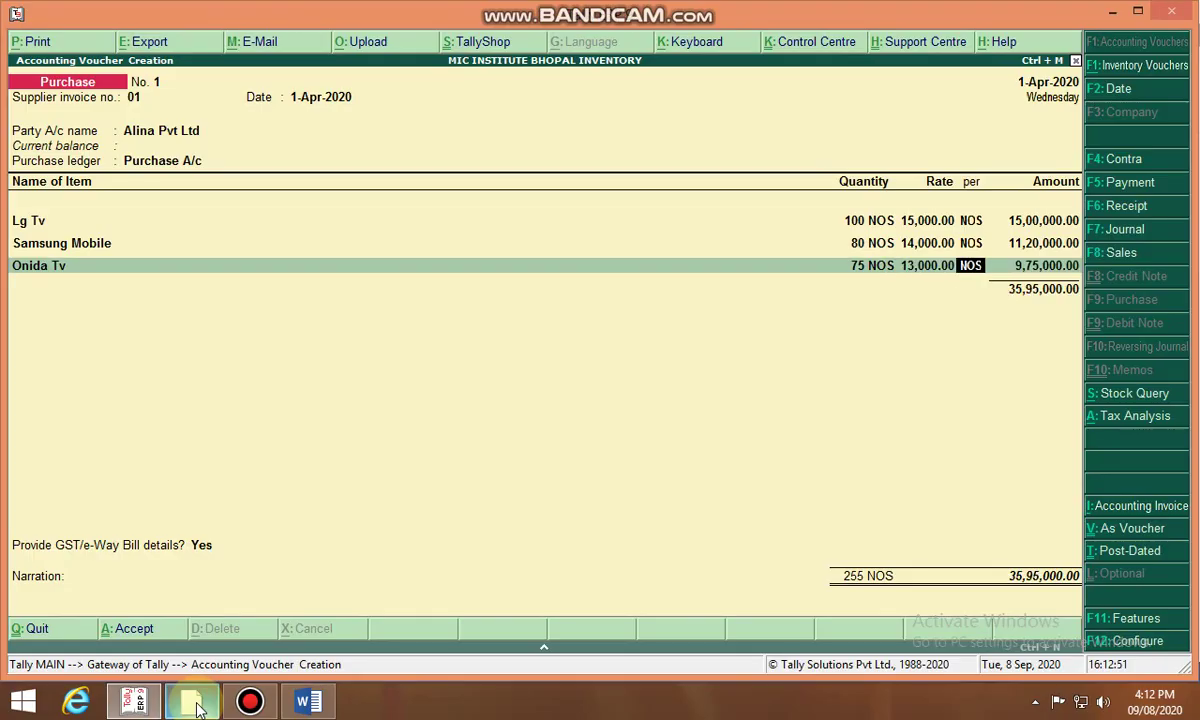
{"action": "key", "text": "Return"}
{"action": "key", "text": "Return"}
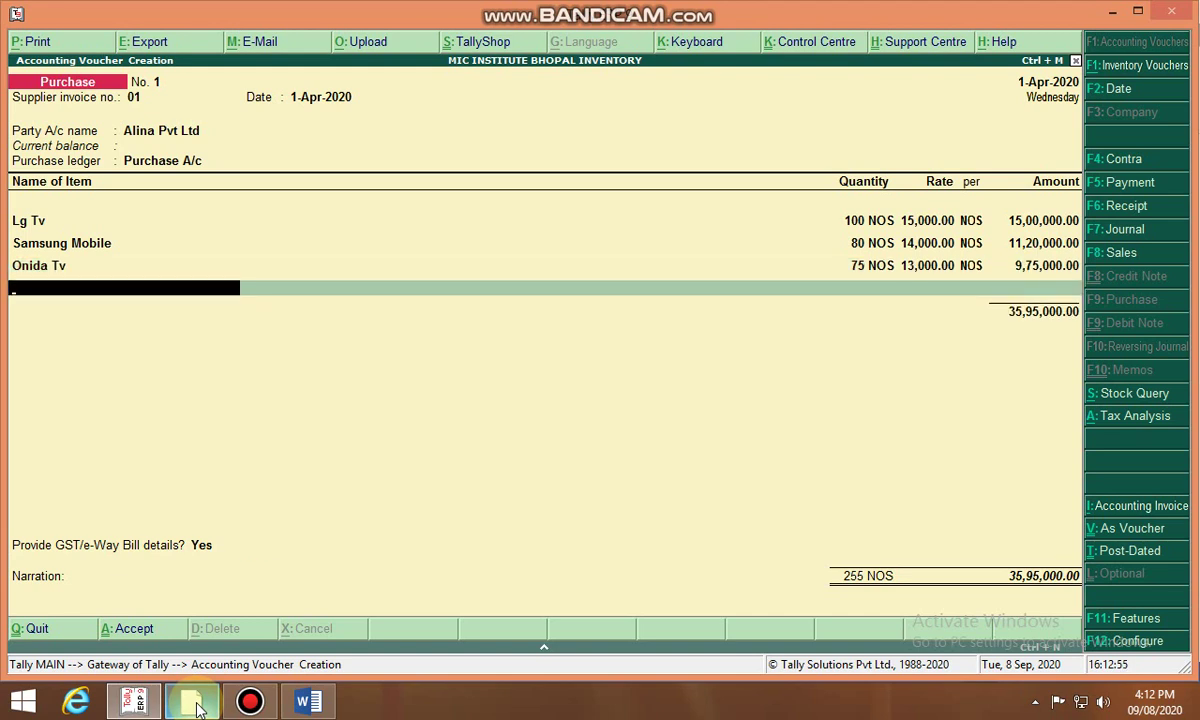
Check the Word purchase table and add Micromax Mobile as the fourth voucher item with 60 NOS at a rate of 12,000.
{"action": "key", "text": "alt+Tab"}
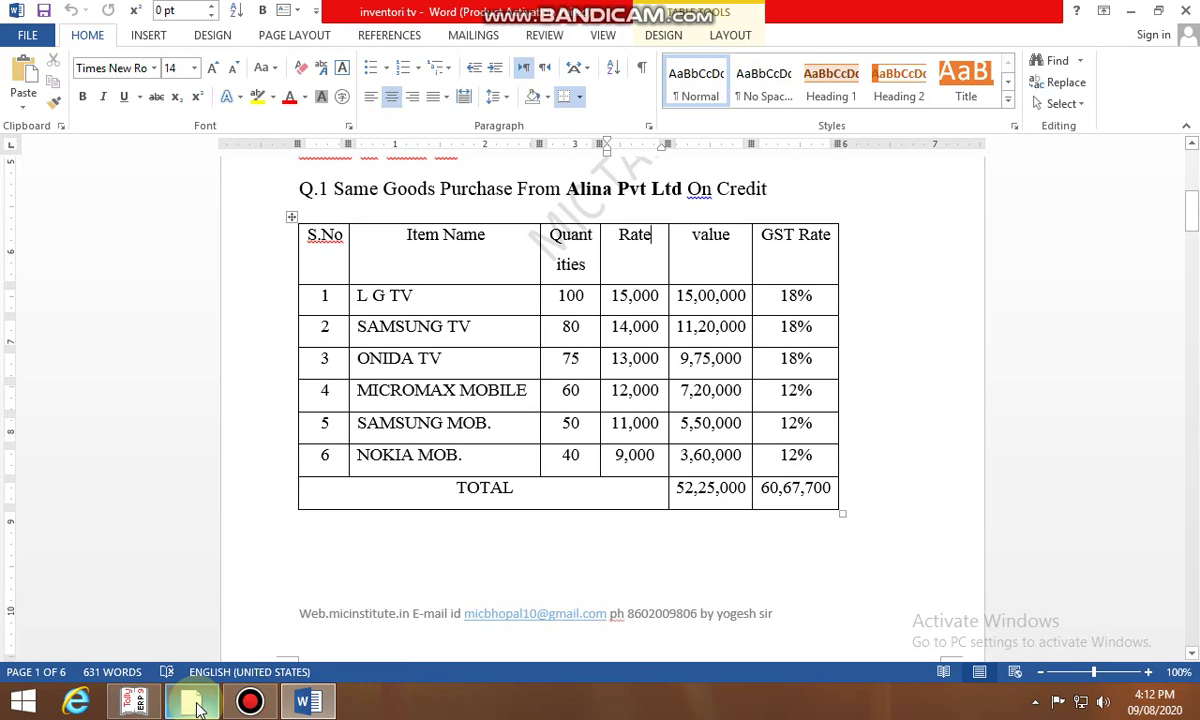
{"action": "left_click", "coordinate": [197, 708]}
{"action": "type", "text": "M"}
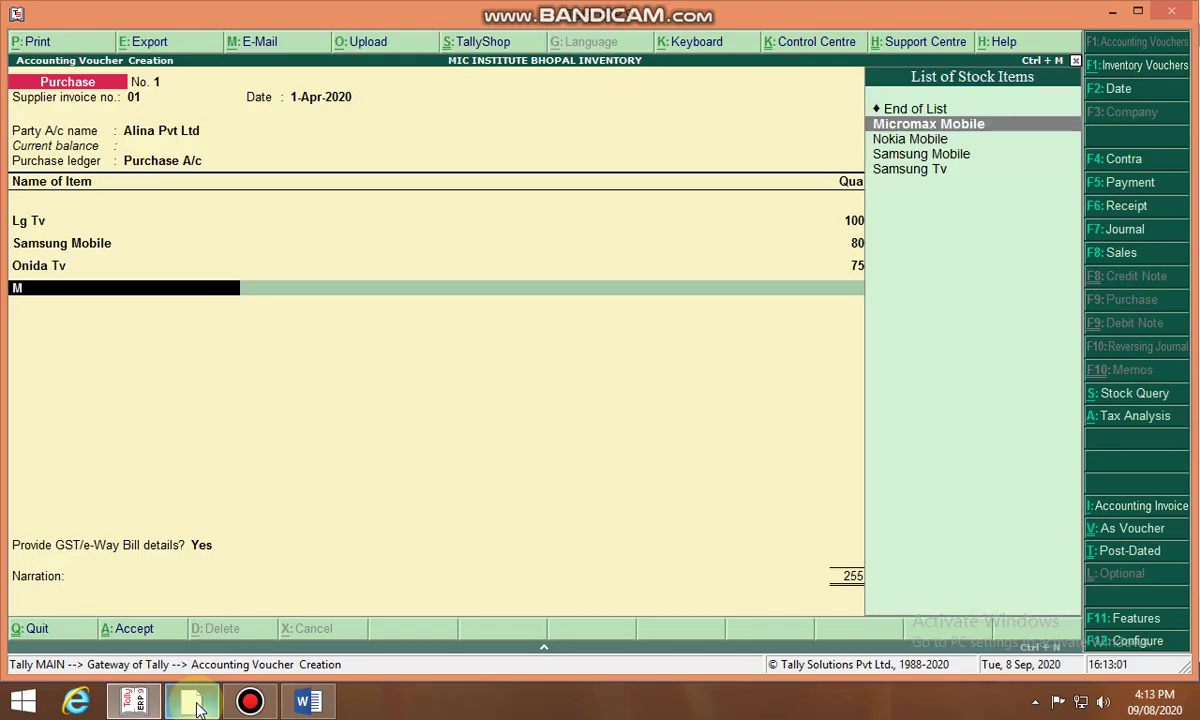
{"action": "key", "text": "Return"}
{"action": "type", "text": "60"}
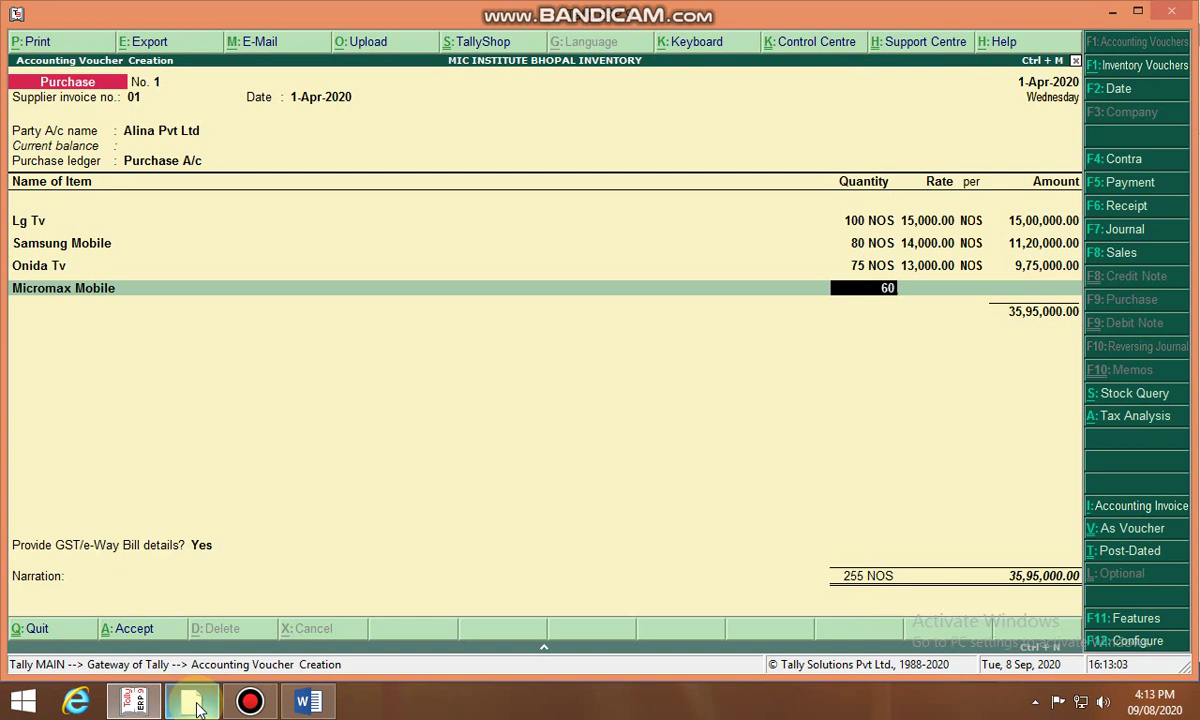
{"action": "key", "text": "Return"}
{"action": "type", "text": "2000"}
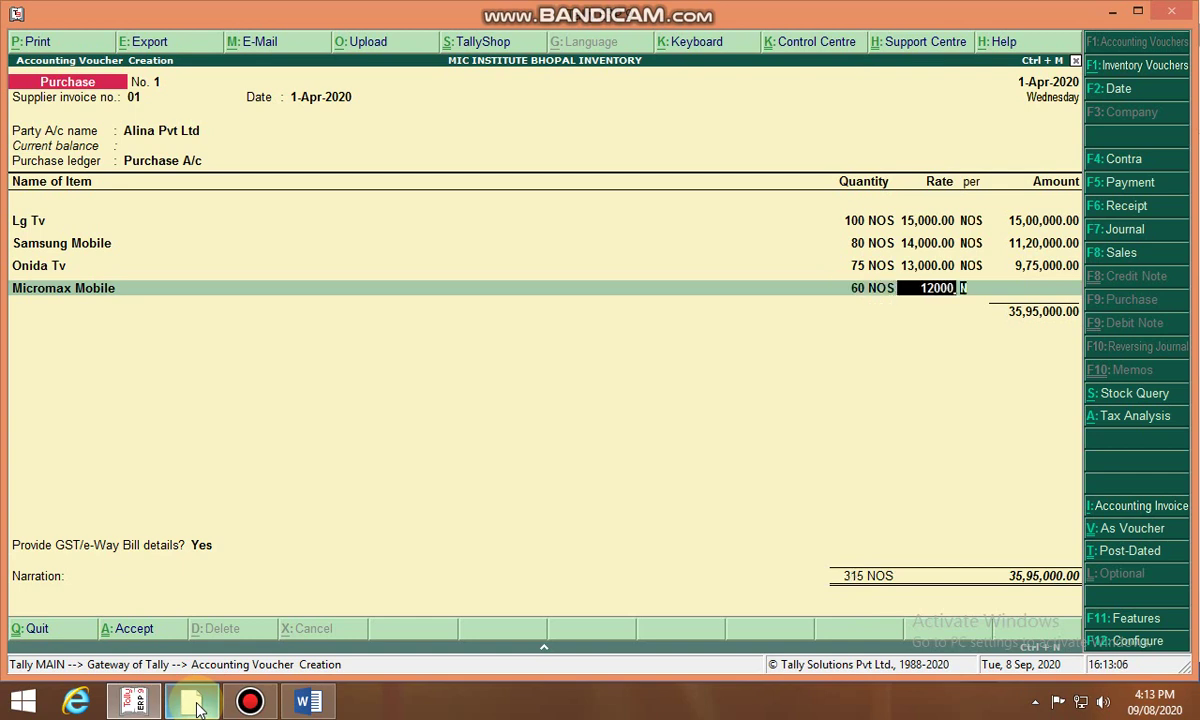
{"action": "key", "text": "Return"}
{"action": "key", "text": "Return"}
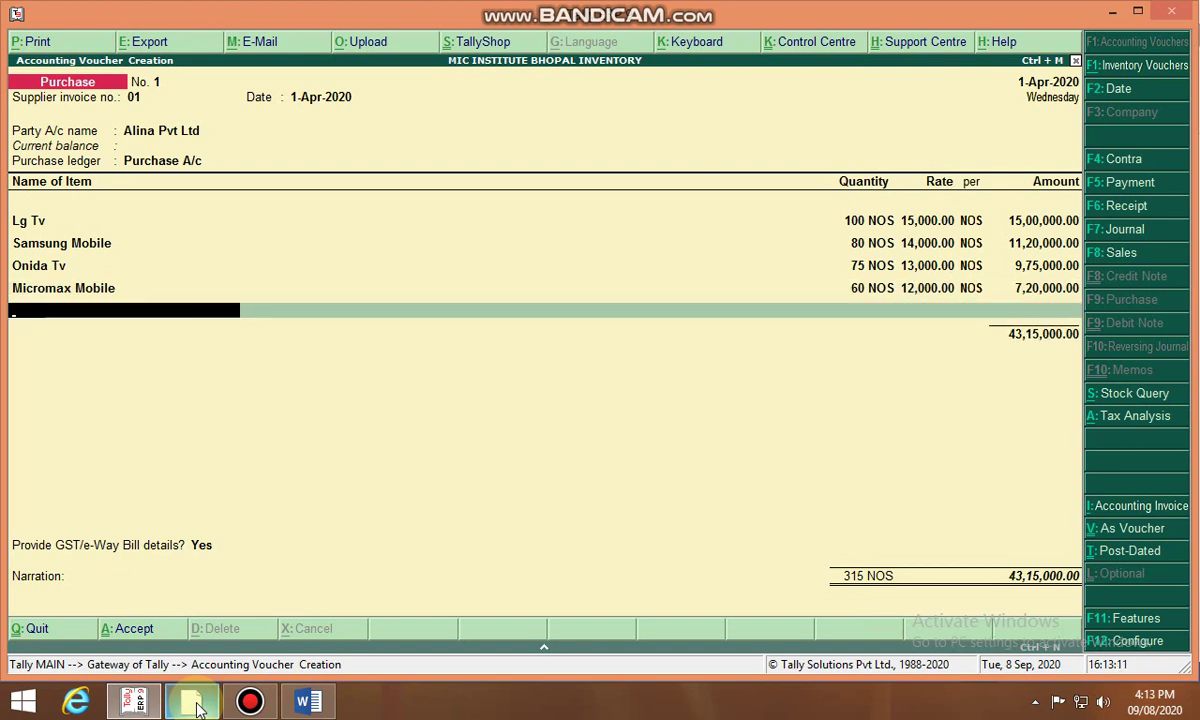
Check the Word purchase table and add Samsung Mobile as the fifth voucher item with 50 NOS at a rate of 11,000.
{"action": "key", "text": "alt+Tab"}
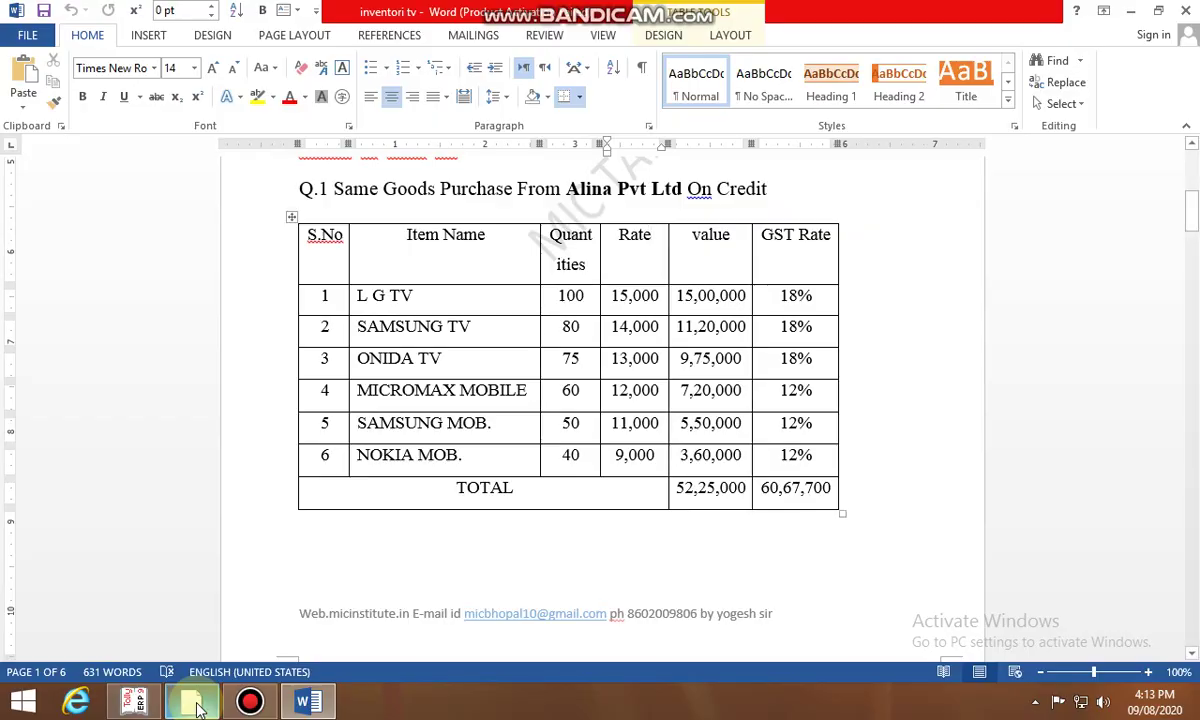
{"action": "key", "text": "alt+Tab"}
{"action": "type", "text": "S"}
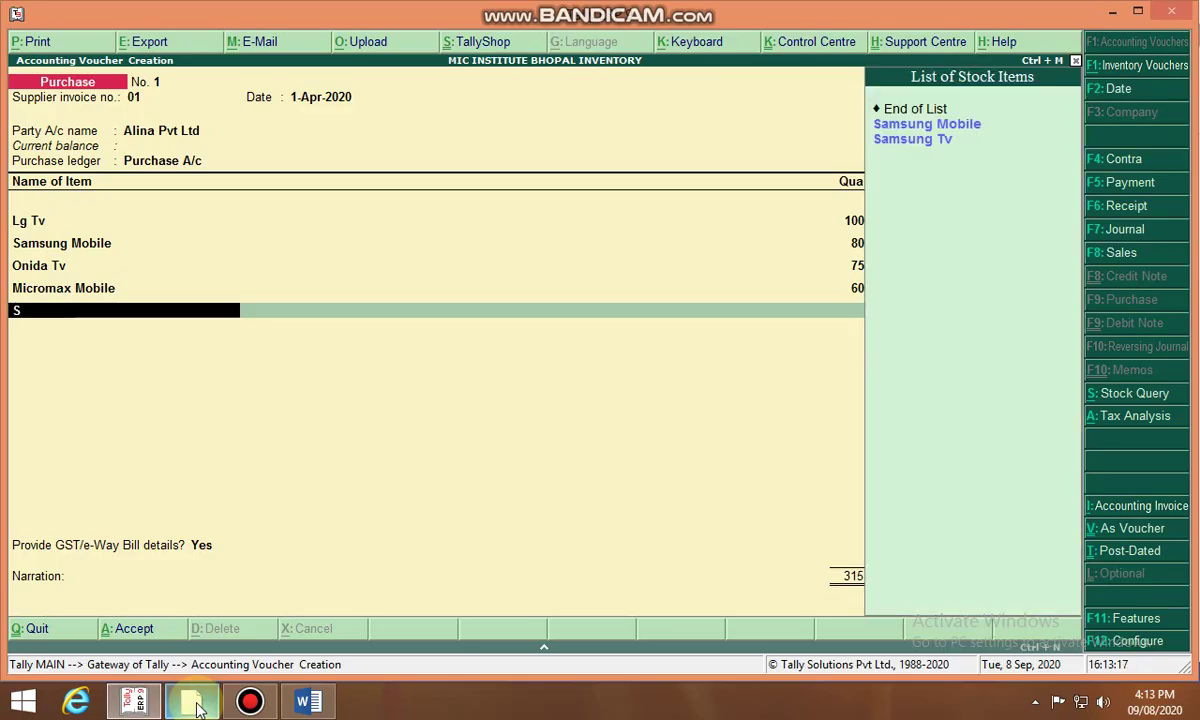
{"action": "key", "text": "Return"}
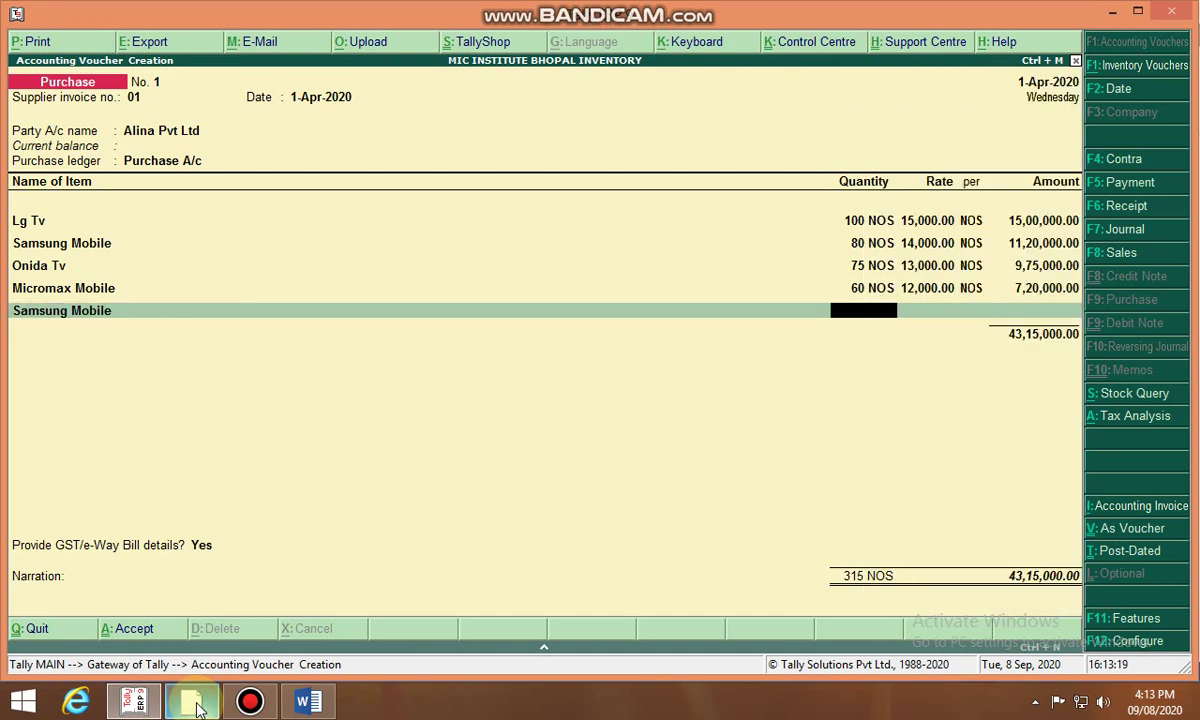
{"action": "type", "text": "50"}
{"action": "key", "text": "Return"}
{"action": "type", "text": "11000"}
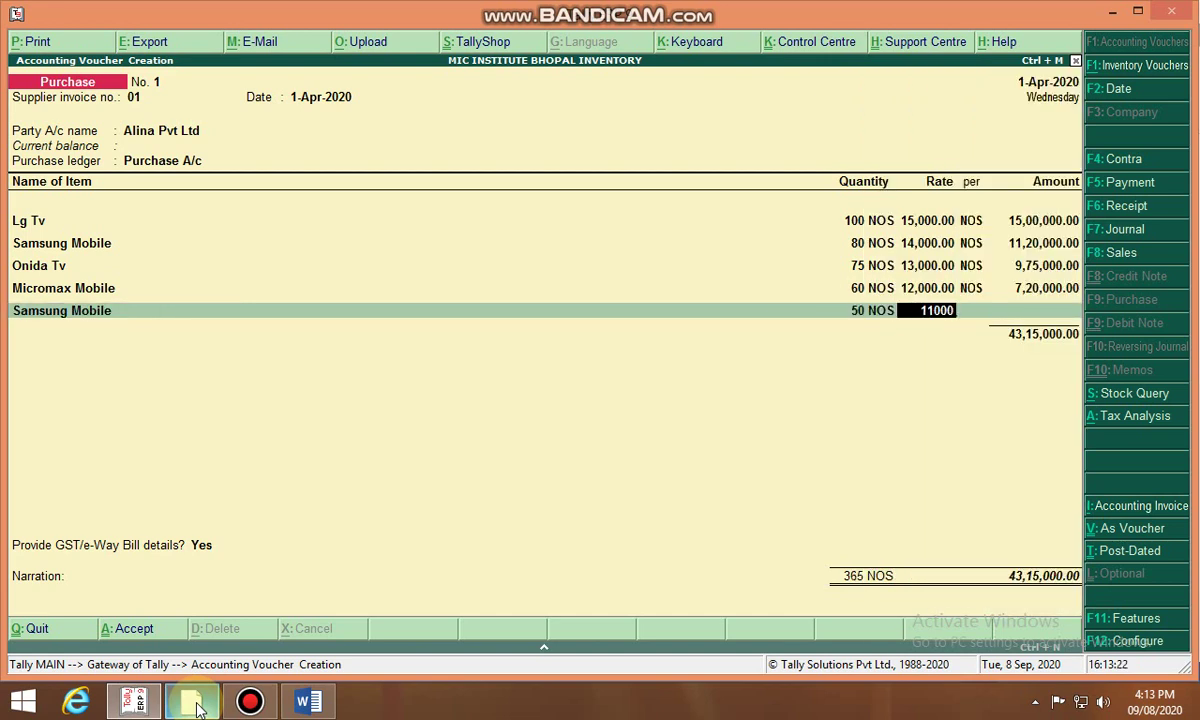
{"action": "key", "text": "Return"}
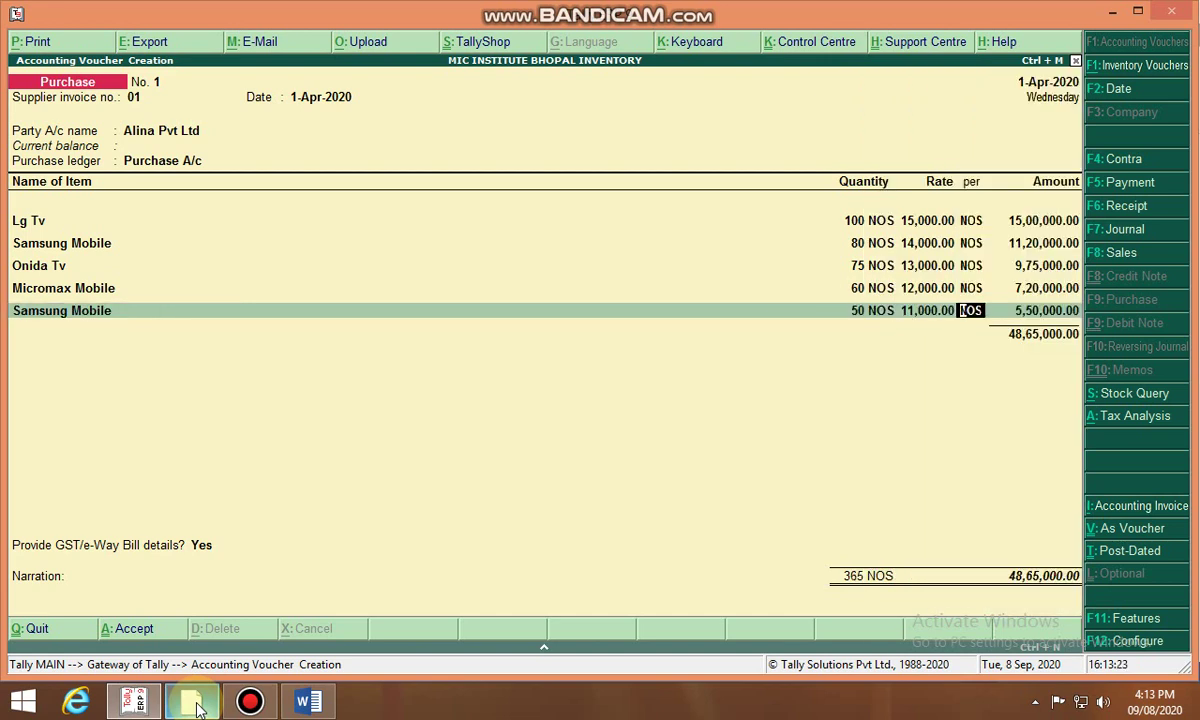
{"action": "key", "text": "Return"}
{"action": "key", "text": "Return"}
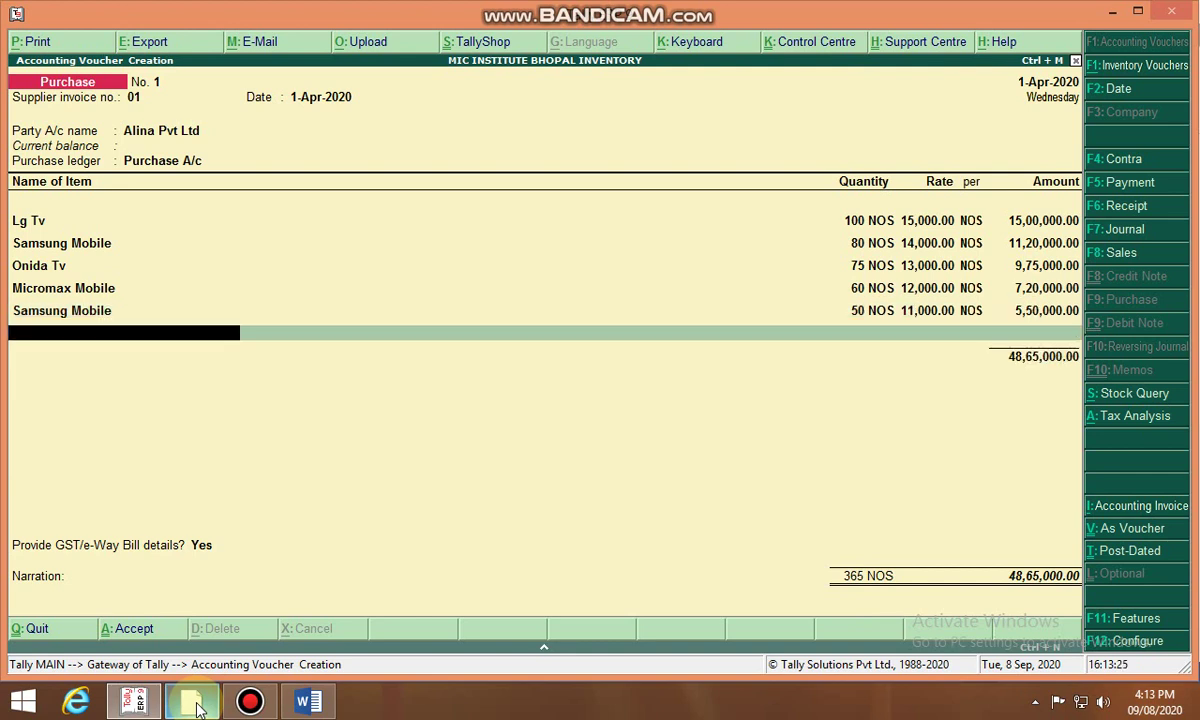
Add Nokia Mobile as the sixth voucher item with 40 NOS at a rate of 9,000, consulting the Word purchase table.
{"action": "key", "text": "alt+Tab"}
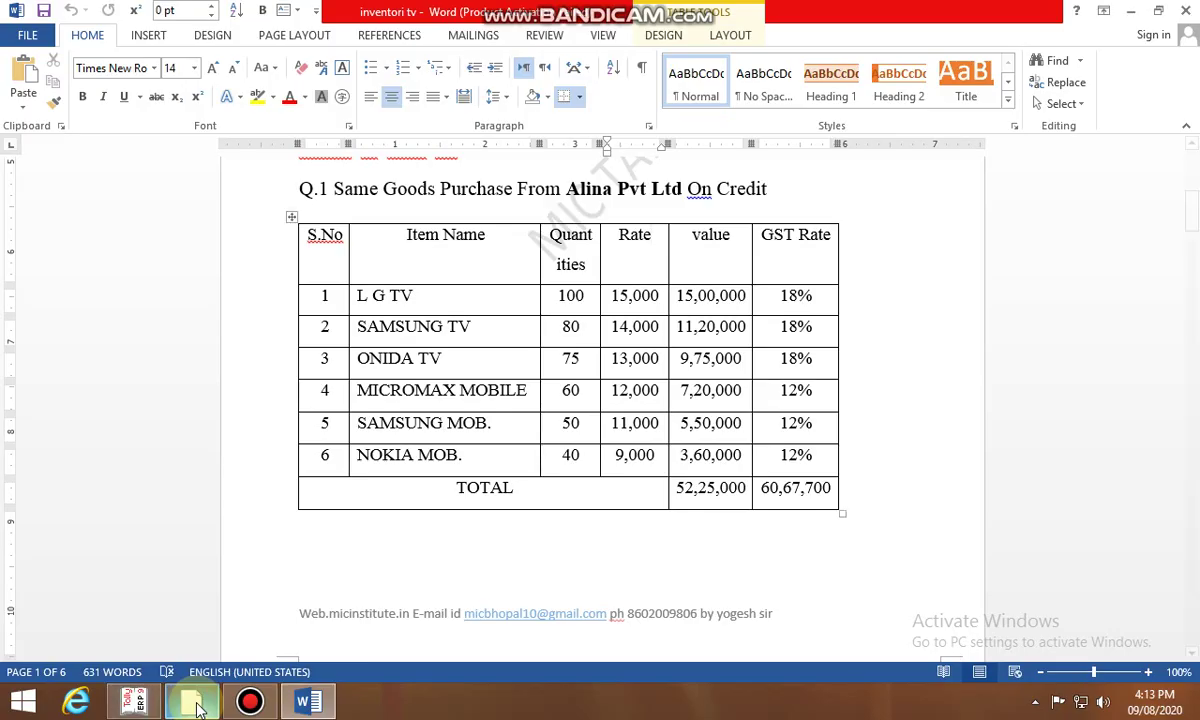
{"action": "key", "text": "alt+Tab"}
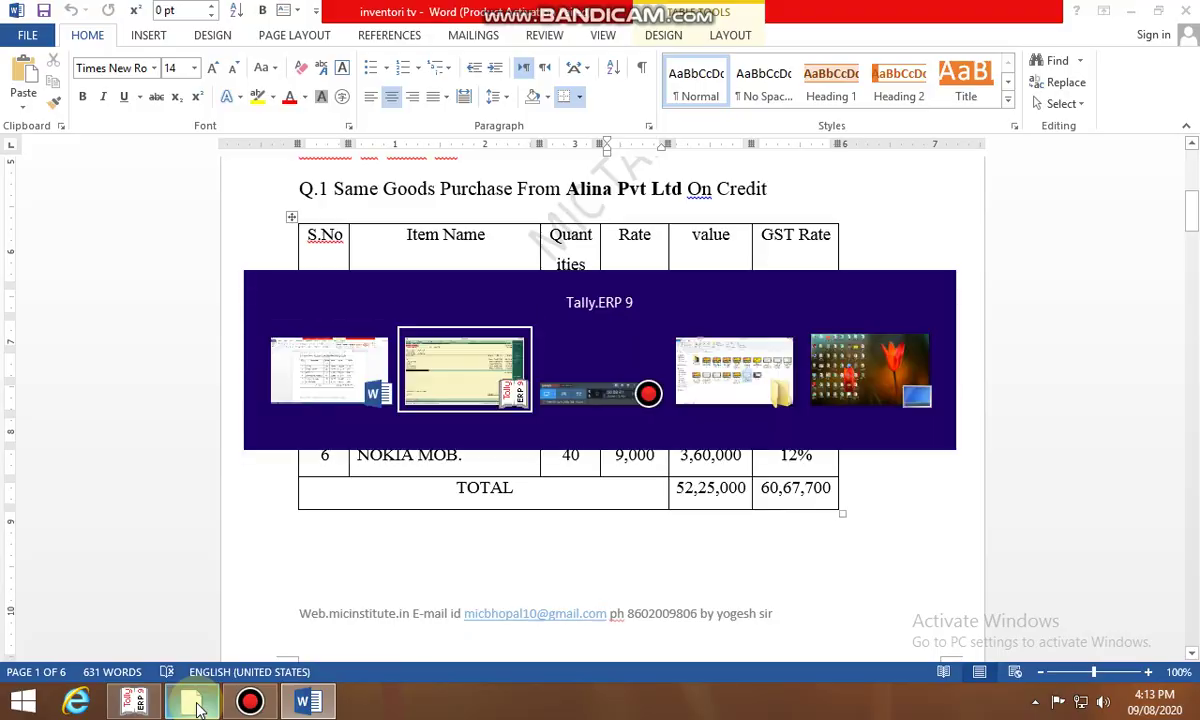
{"action": "type", "text": "N"}
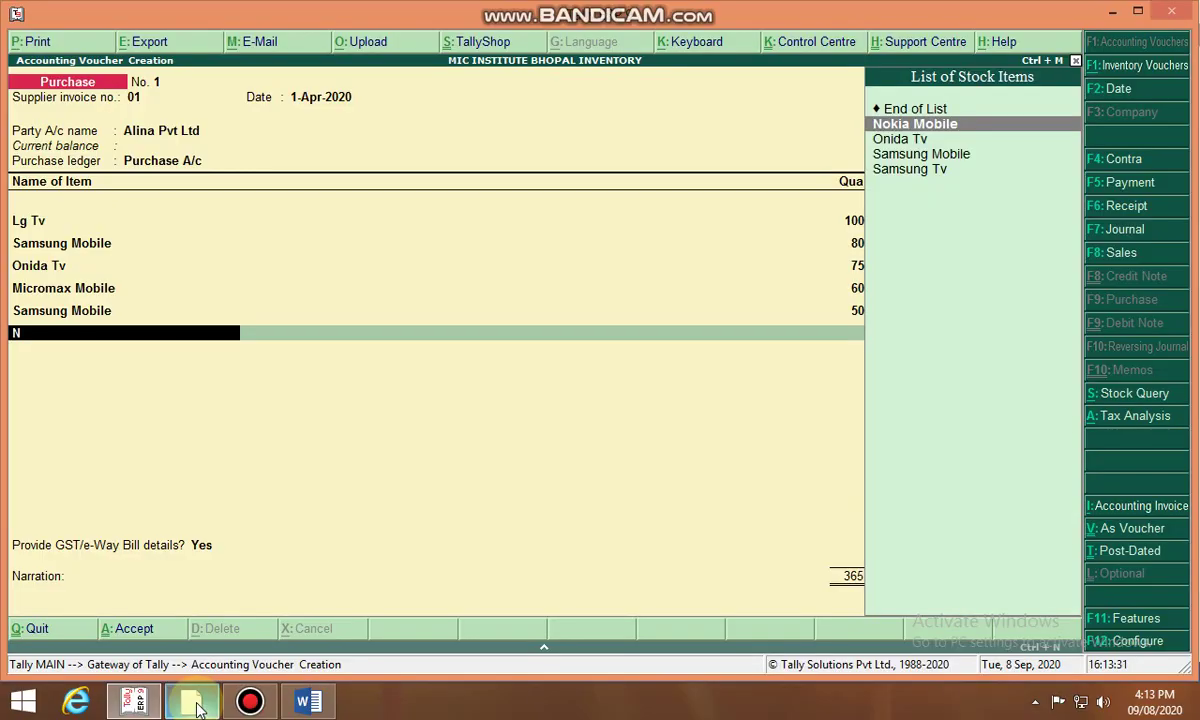
{"action": "key", "text": "Return"}
{"action": "type", "text": "40"}
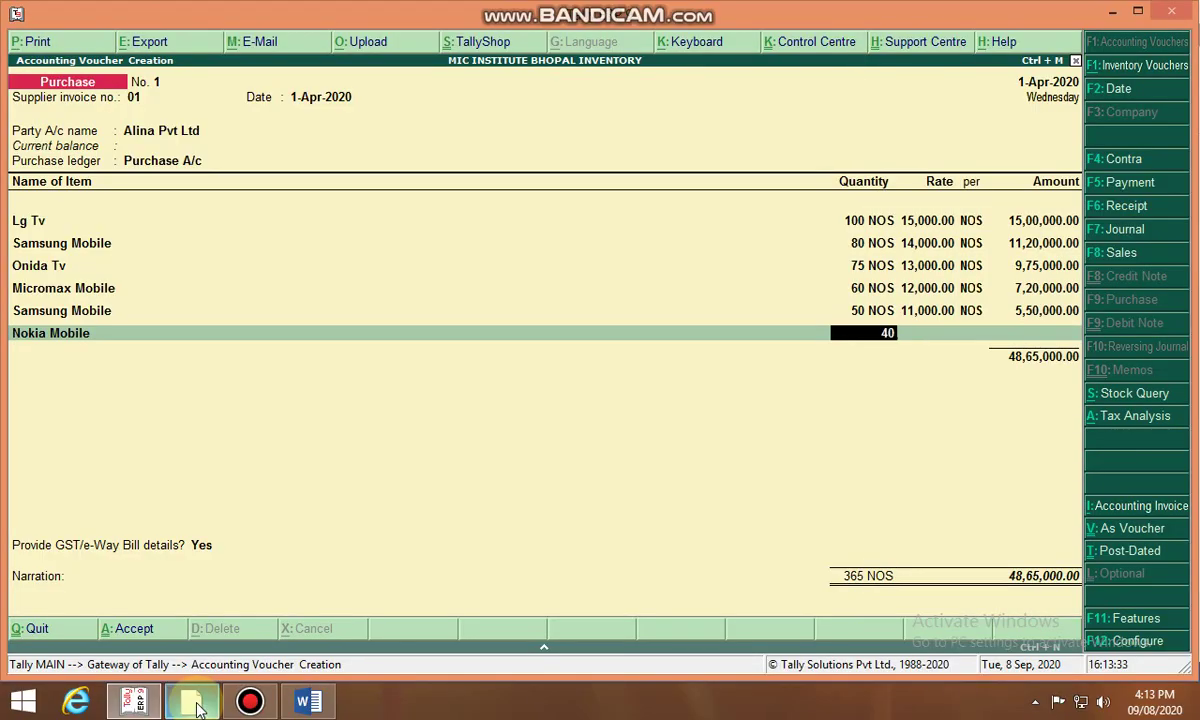
{"action": "key", "text": "Return"}
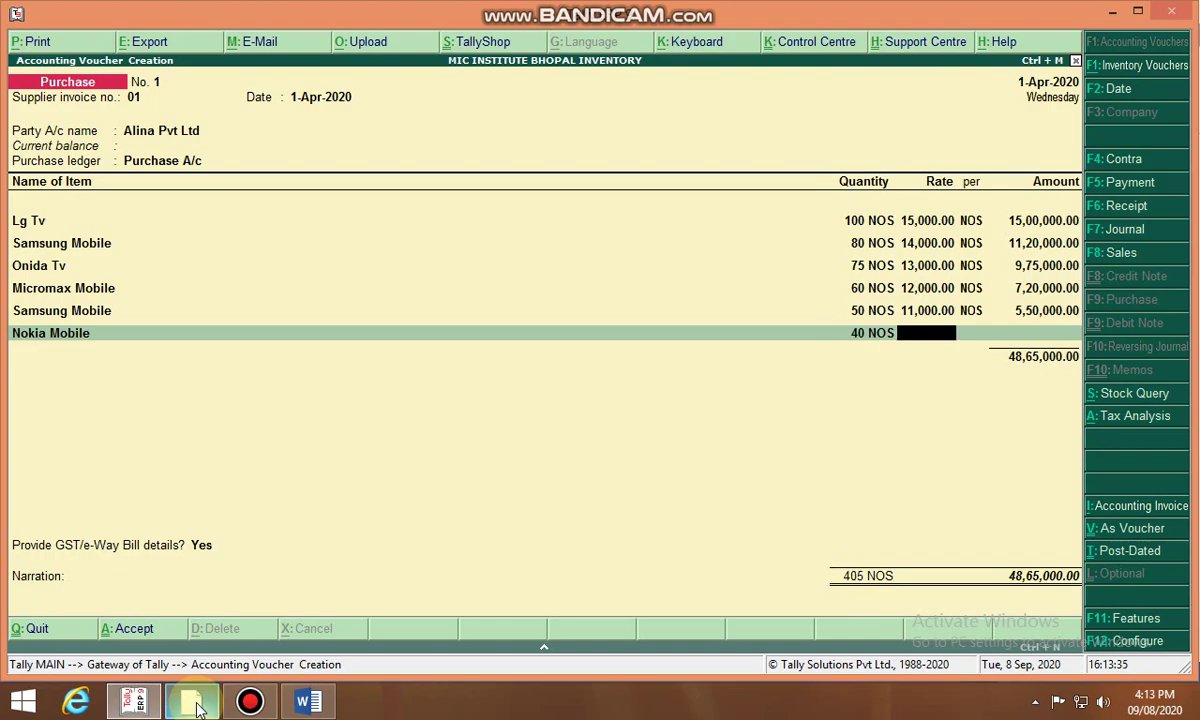
{"action": "key", "text": "alt+Tab"}
{"action": "key", "text": "alt+Tab"}
{"action": "type", "text": "9000"}
{"action": "key", "text": "Return"}
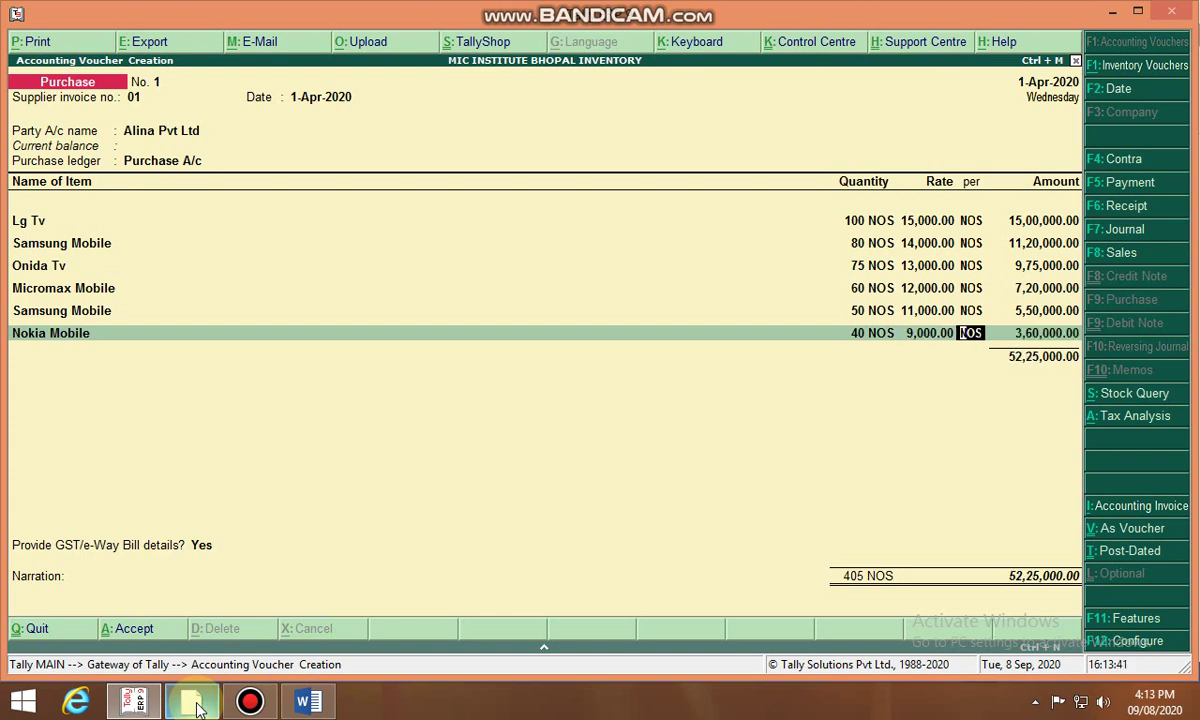
{"action": "key", "text": "Return"}
{"action": "key", "text": "Return"}
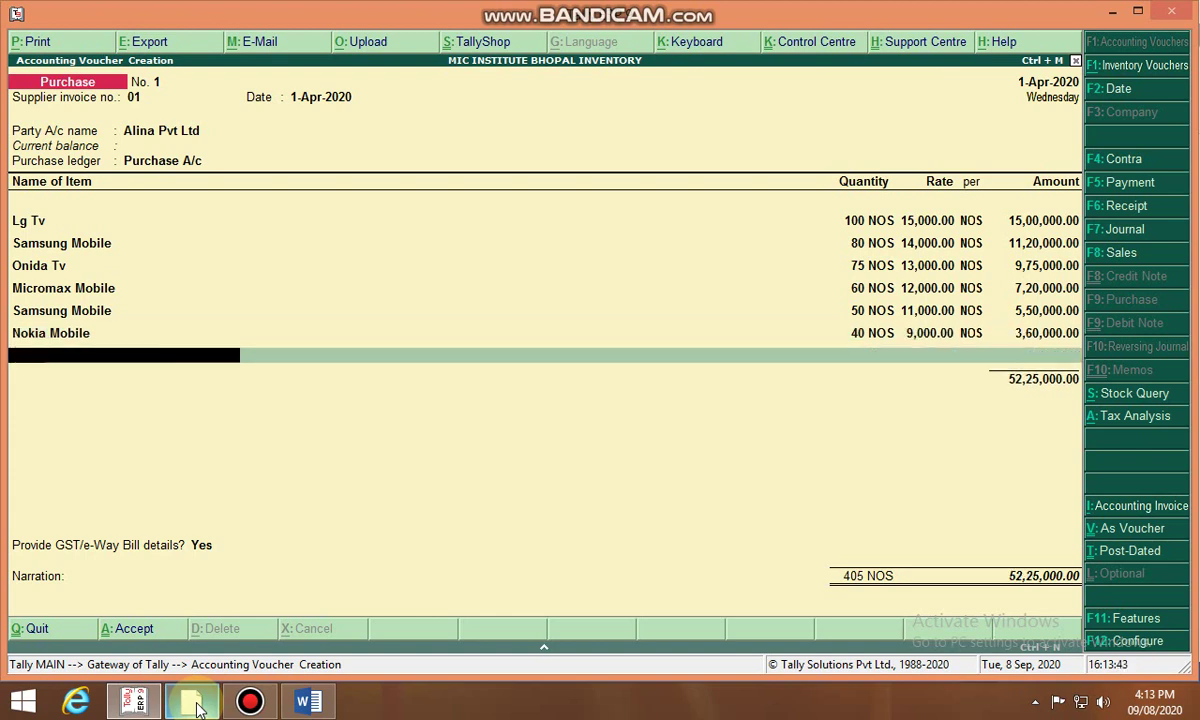
End the stock item list and add the SGST ledger below the items with its calculated tax amount.
{"action": "key", "text": "Return"}
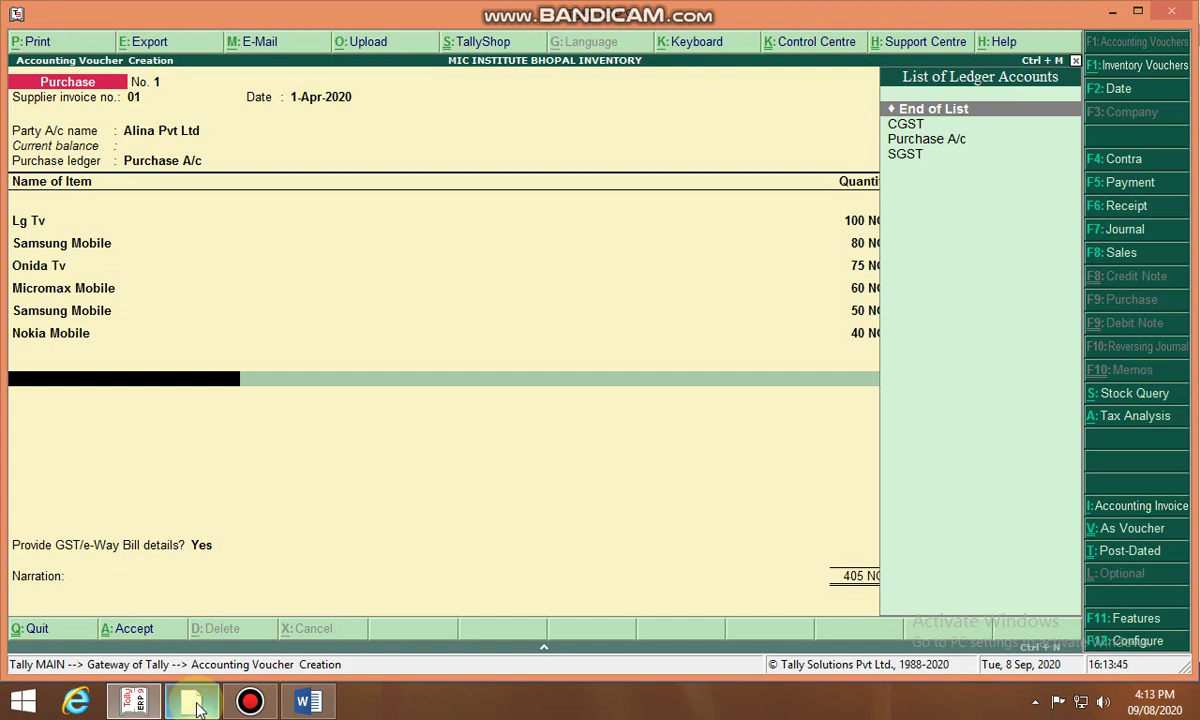
{"action": "key", "text": "BackSpace"}
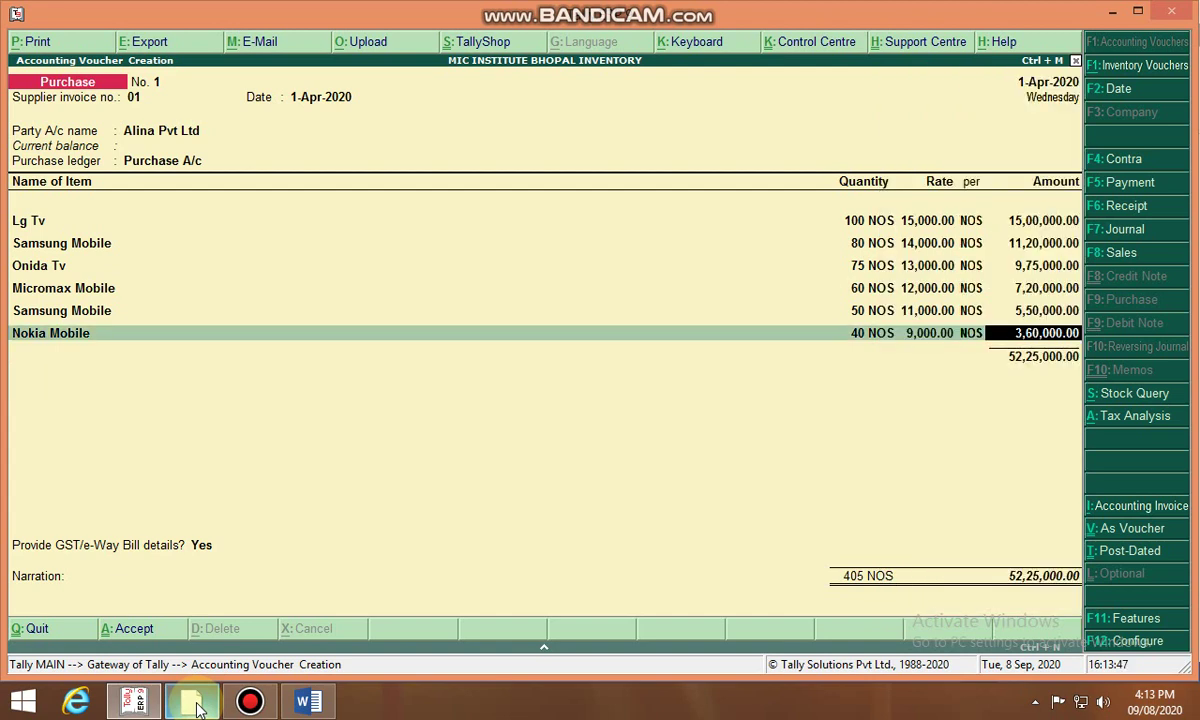
{"action": "key", "text": "Return"}
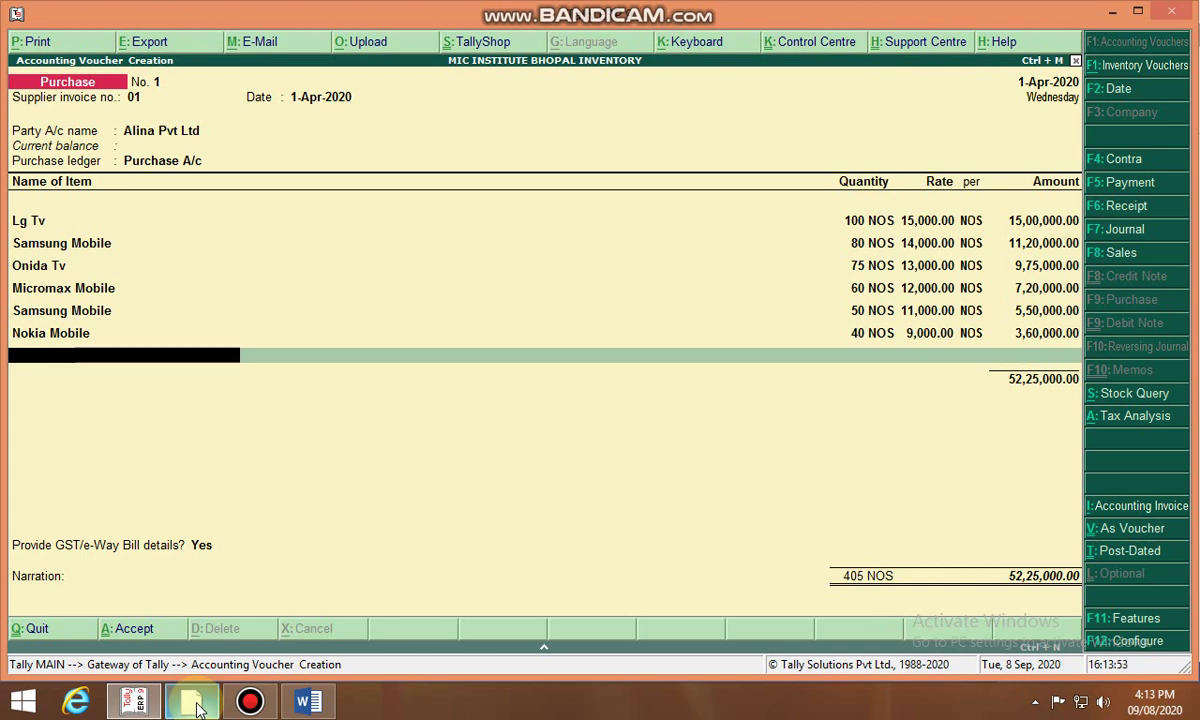
{"action": "key", "text": "space"}
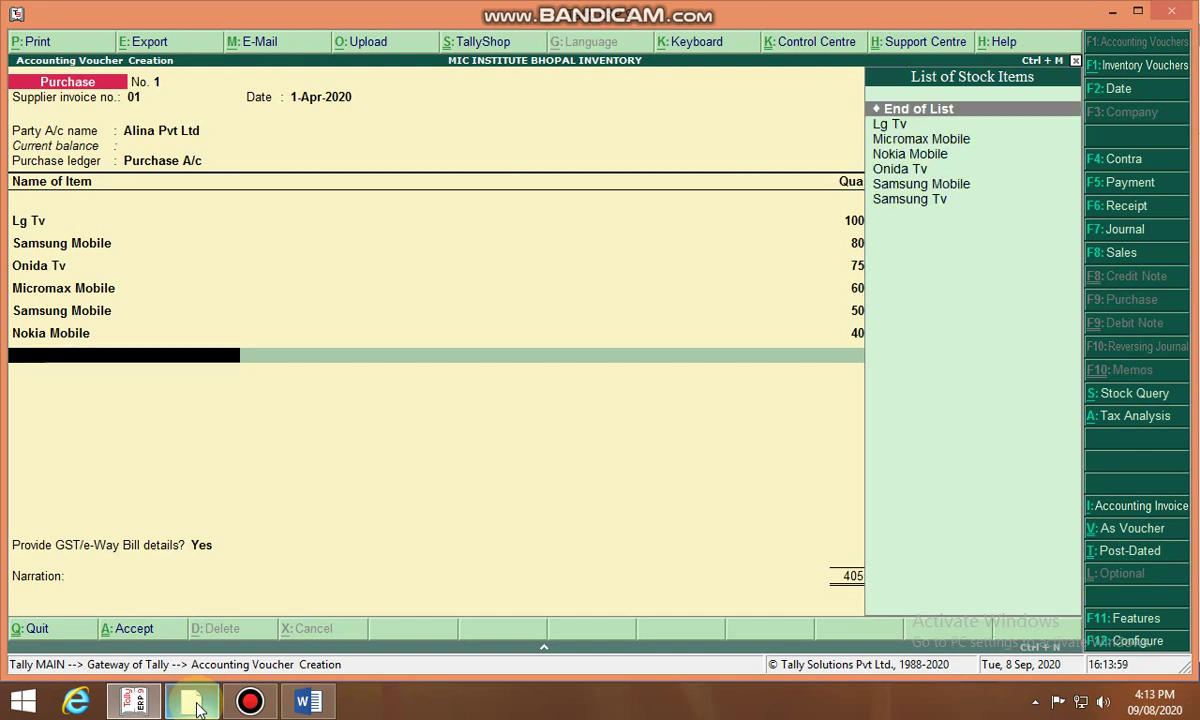
{"action": "key", "text": "Return"}
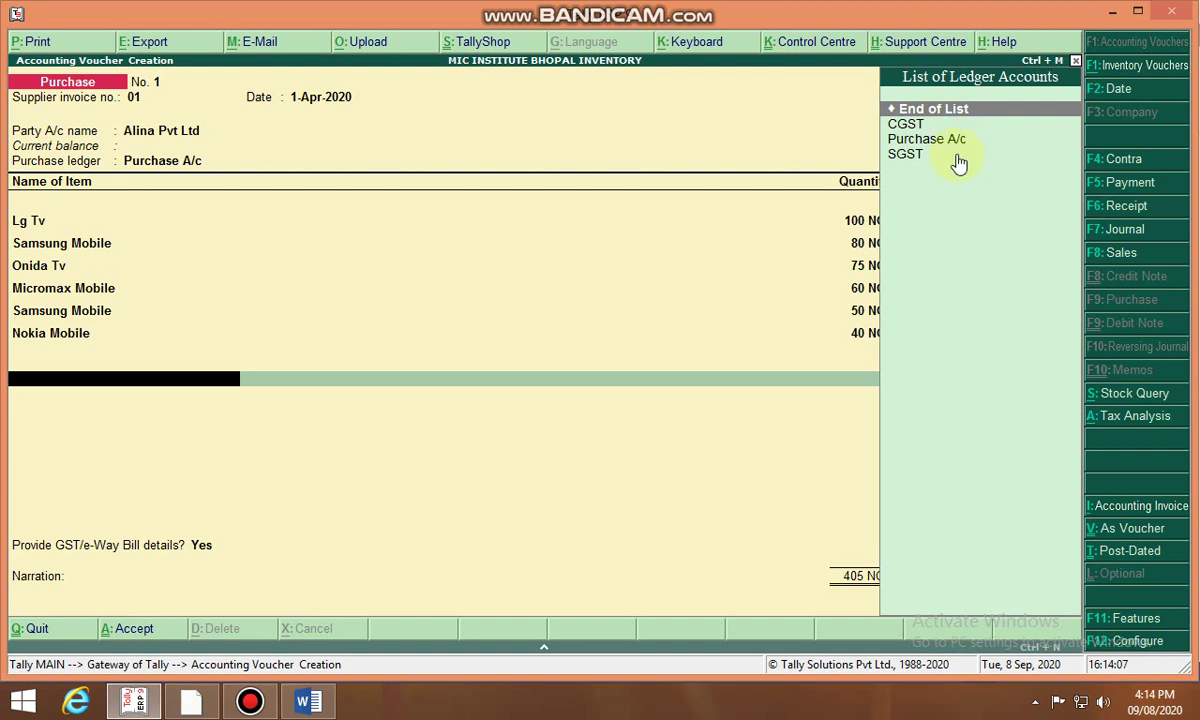
{"action": "key", "text": "Down"}
{"action": "key", "text": "Down"}
{"action": "key", "text": "Down"}
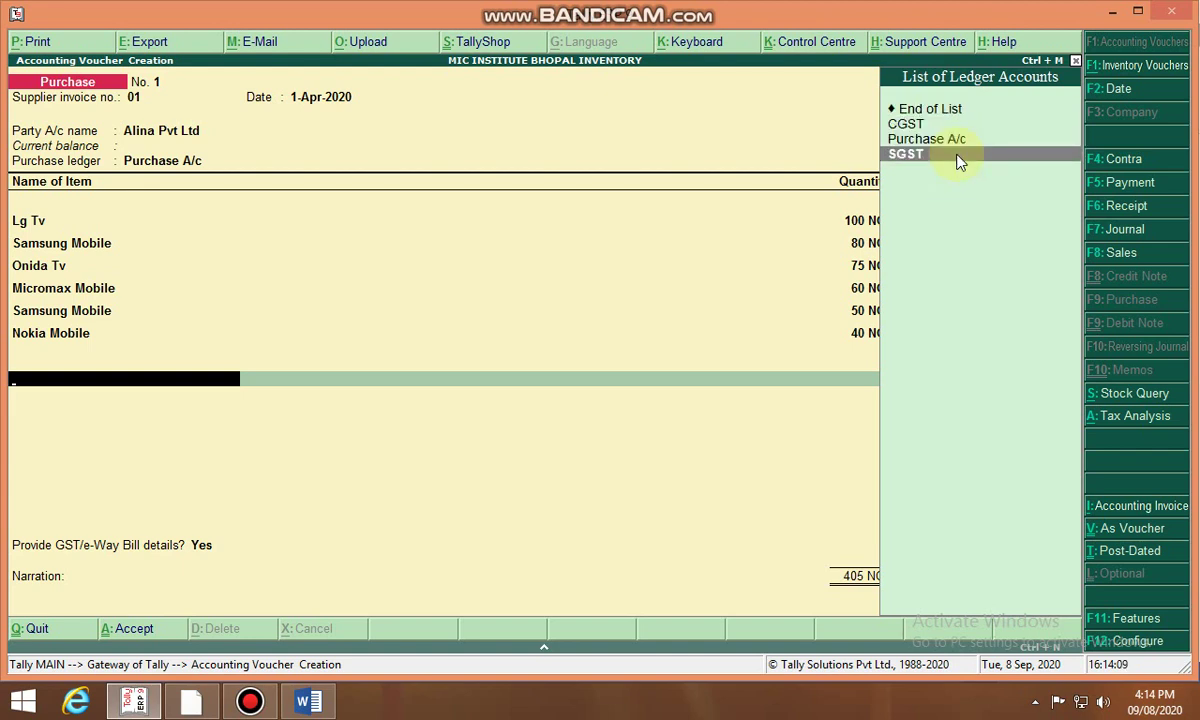
{"action": "key", "text": "Return"}
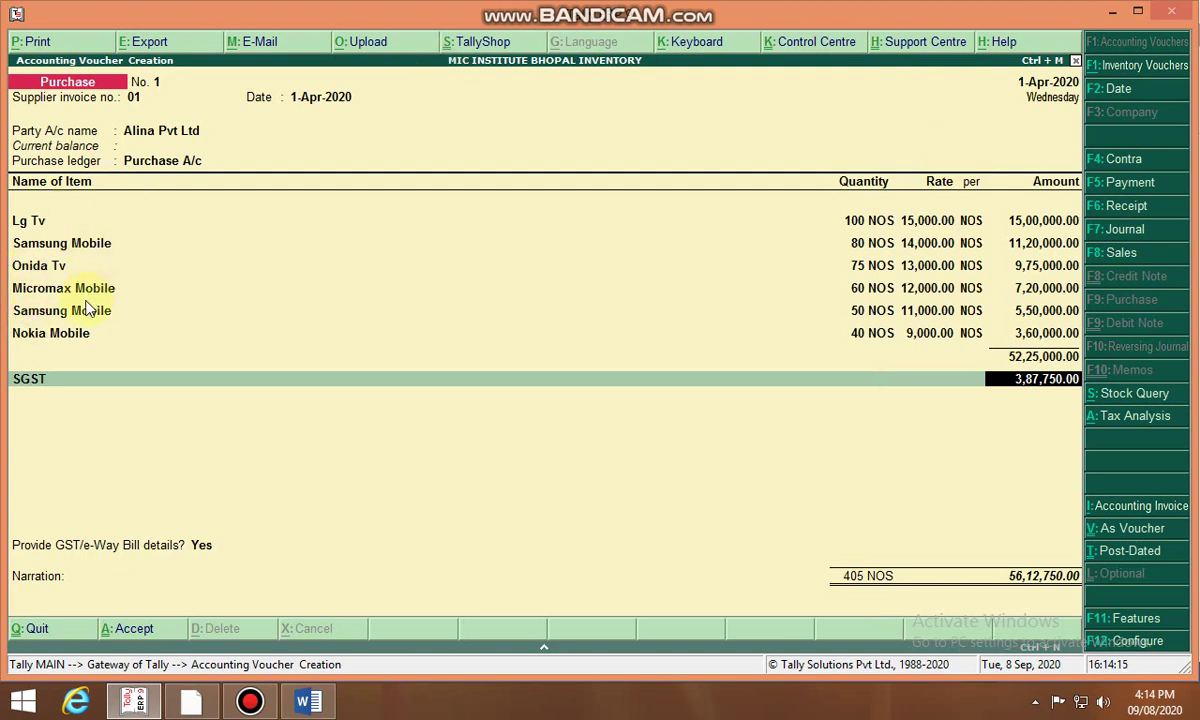
{"action": "key", "text": "Return"}
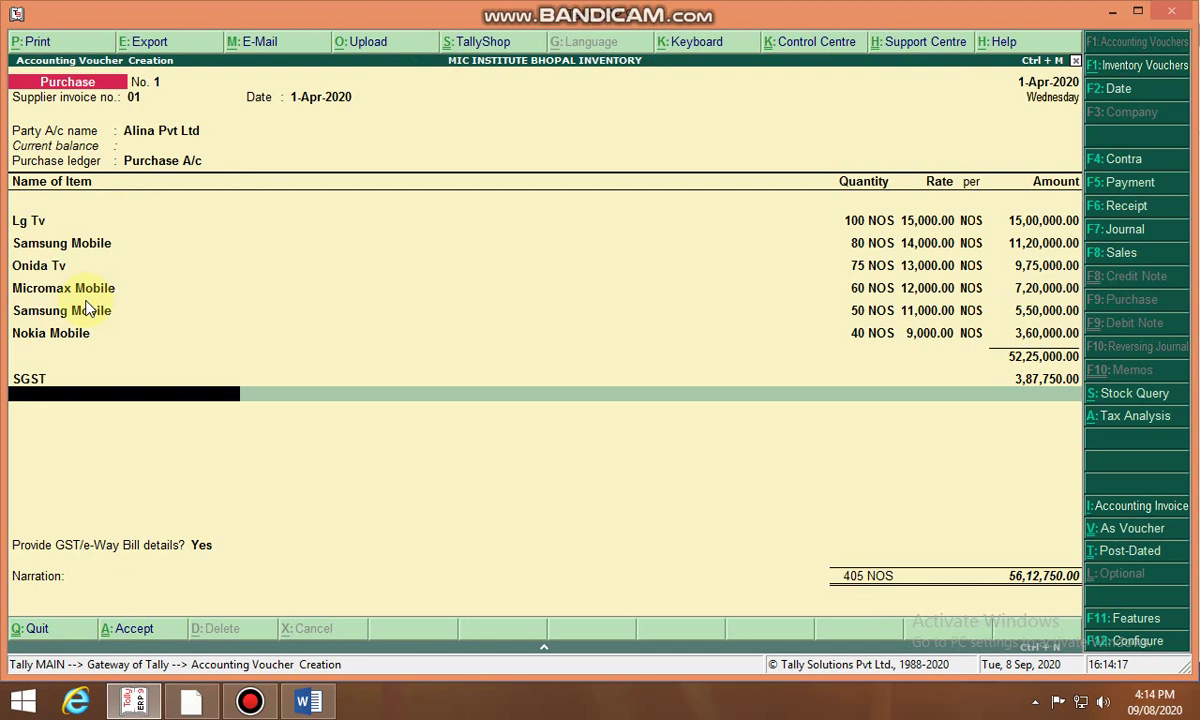
Add the CGST ledger below SGST with its calculated amount and end the ledger list.
{"action": "type", "text": "c"}
{"action": "key", "text": "Return"}
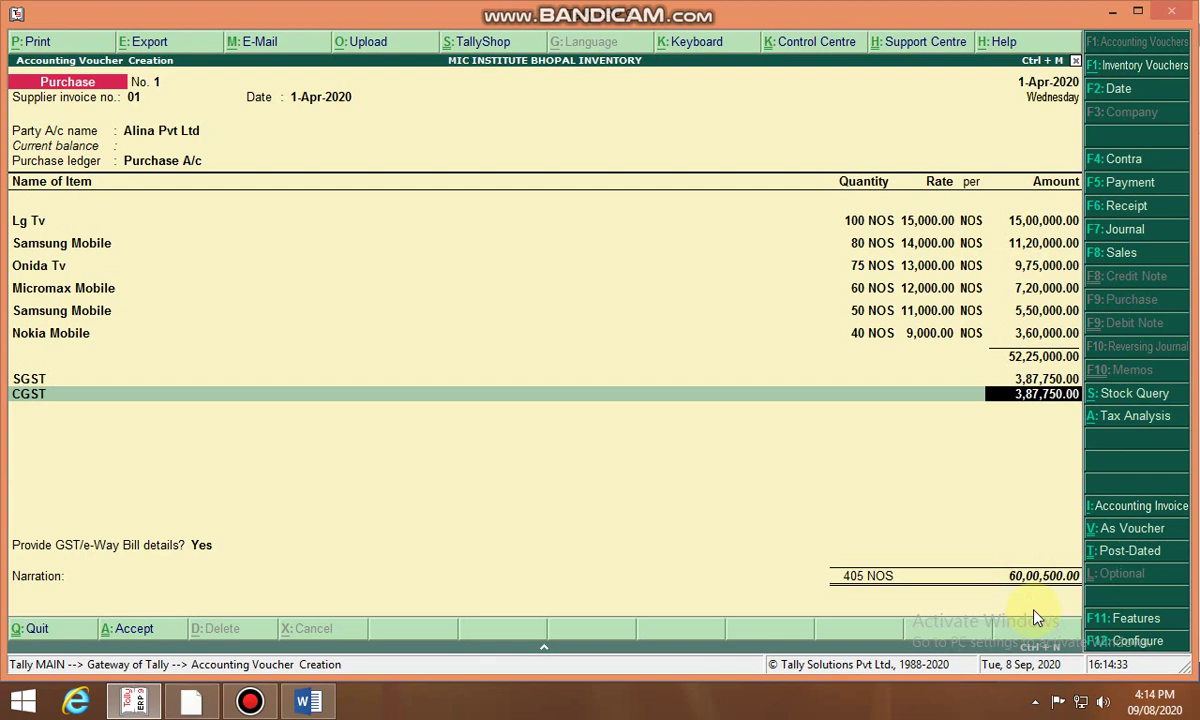
{"action": "key", "text": "Return"}
{"action": "key", "text": "Return"}
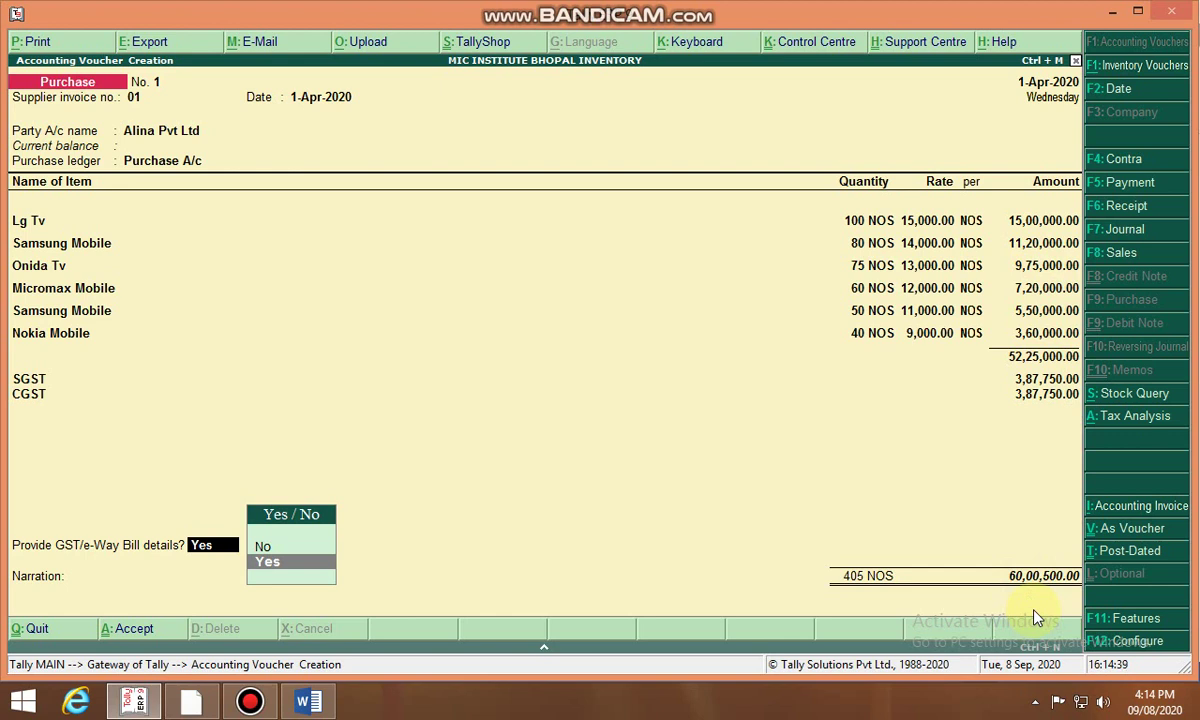
Set Provide GST/e-Way Bill details to No, leave the narration blank and accept the purchase voucher.
{"action": "key", "text": "Up"}
{"action": "key", "text": "Return"}
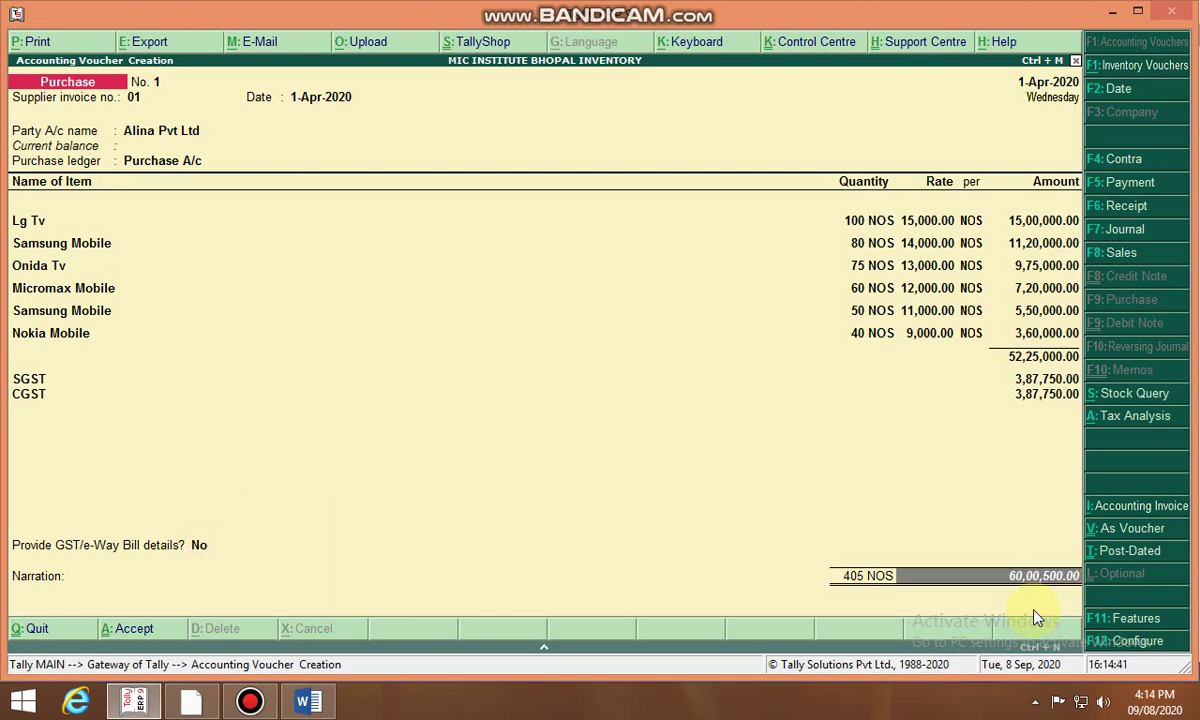
{"action": "key", "text": "Return"}
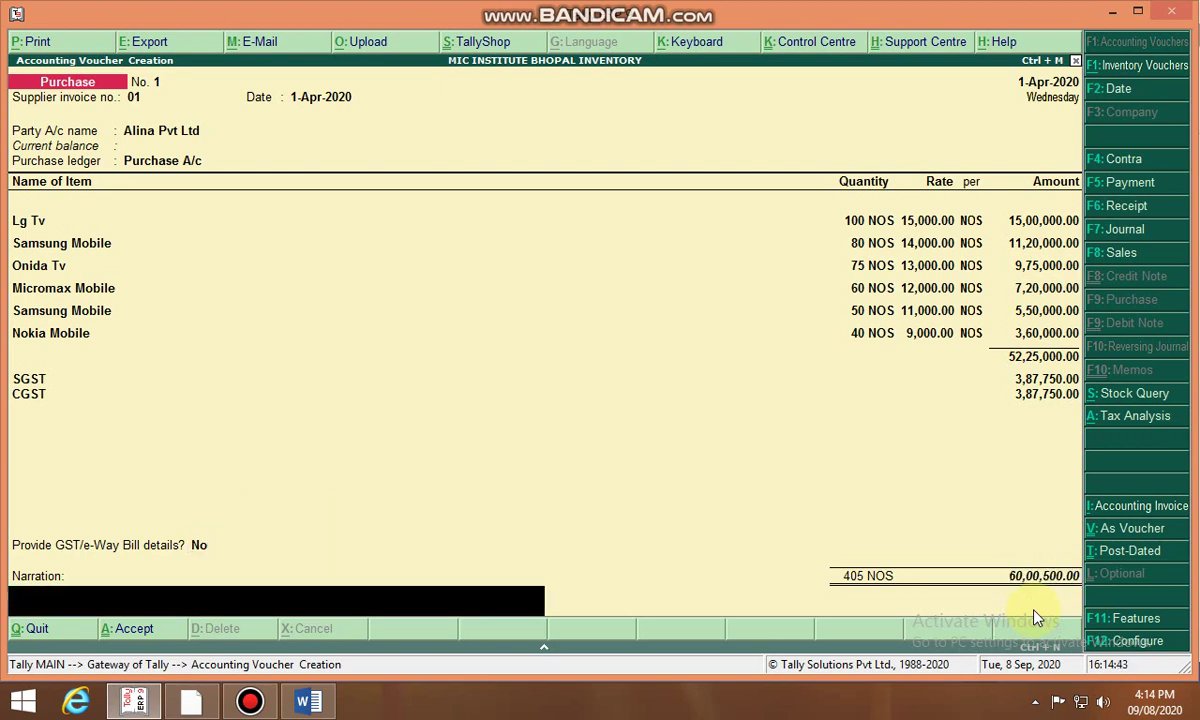
{"action": "key", "text": "Return"}
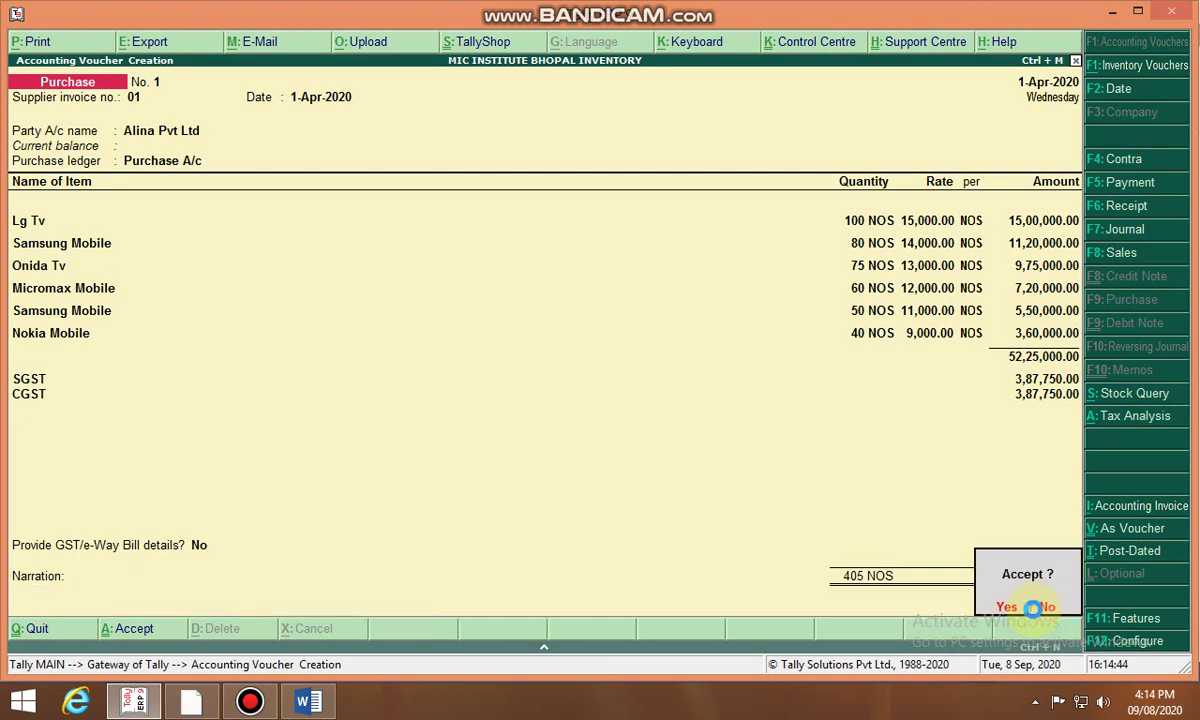
{"action": "left_click", "coordinate": [1031, 607]}
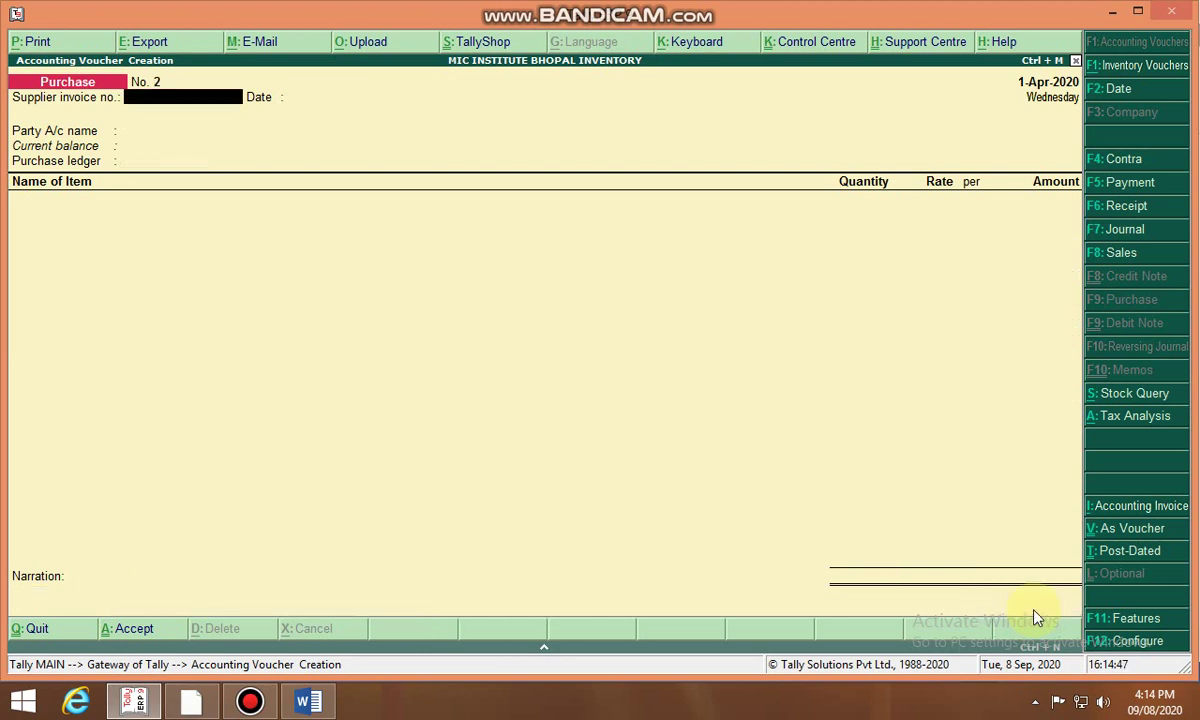
Reopen the saved Alina Pvt Ltd purchase voucher No. 1 in alteration mode.
{"action": "key", "text": "Page_Up"}
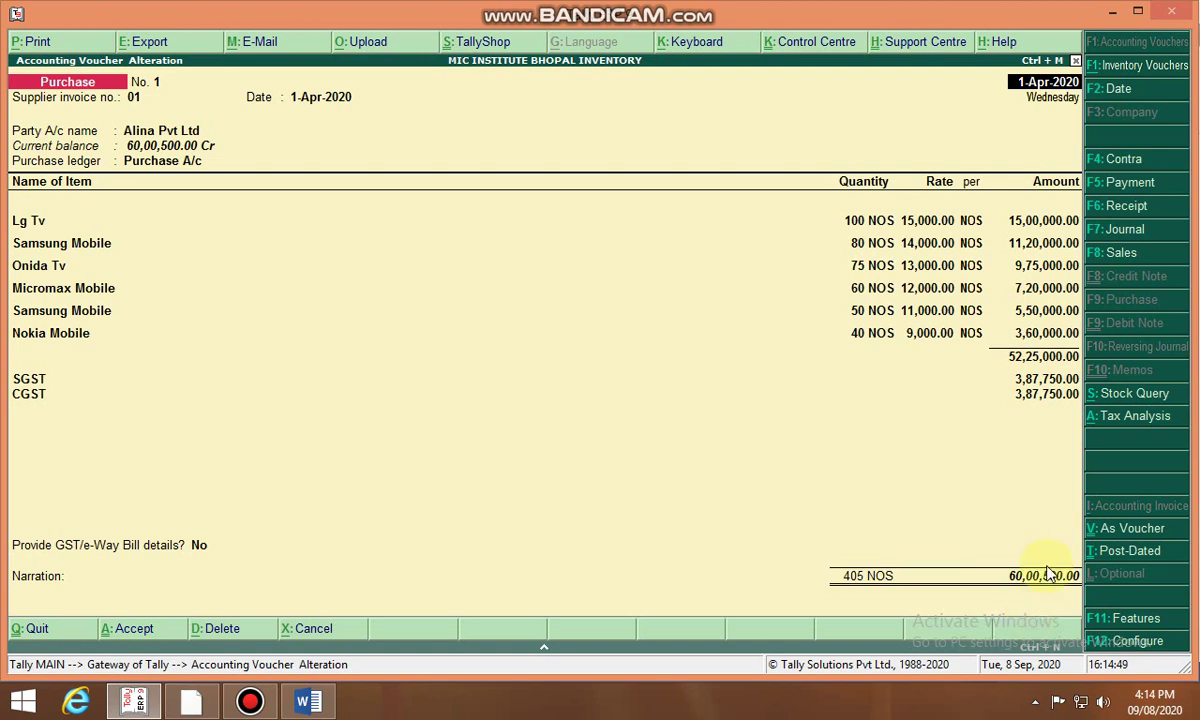